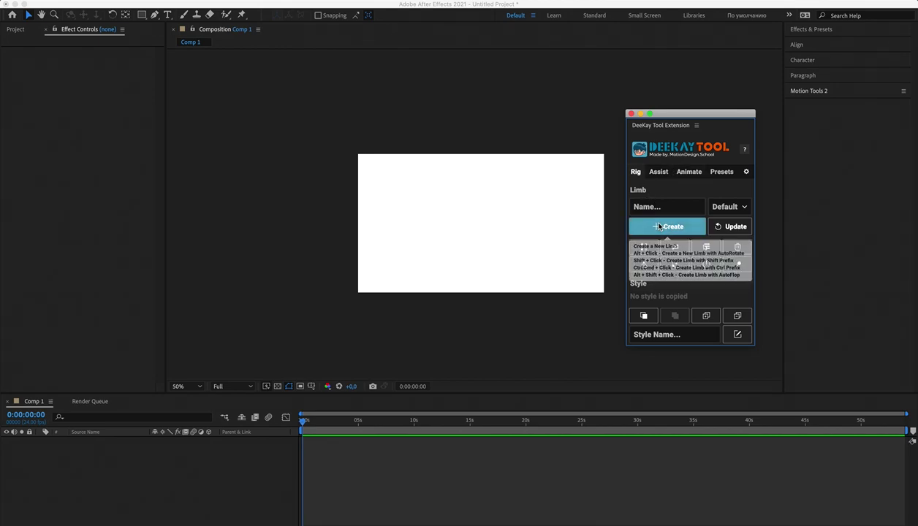
- Create a new DeeKay limb rig in the composition
left_click(658, 227)
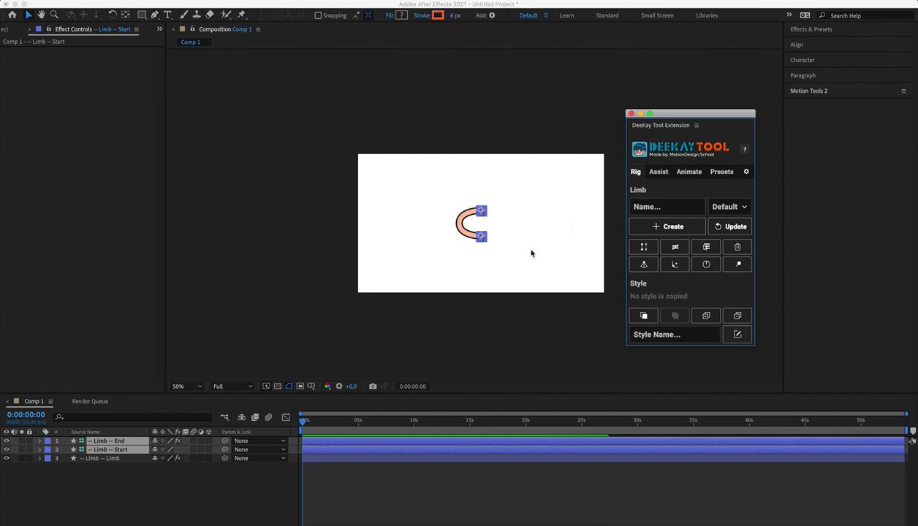
left_click(490, 259)
scroll(487, 250, "up", 5)
scroll(487, 249, "down", 5)
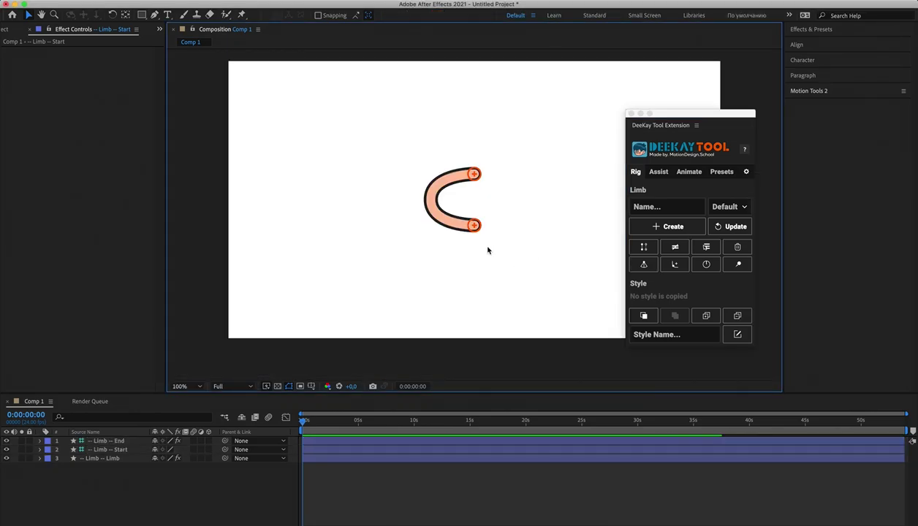
- Drag the limb's Start and End controllers to bend it into a C-shaped curve
left_click(463, 202)
mouse_move(464, 204)
left_mouse_down()
mouse_move(424, 151)
mouse_move(462, 199)
mouse_move(467, 163)
mouse_move(467, 187)
left_mouse_up()
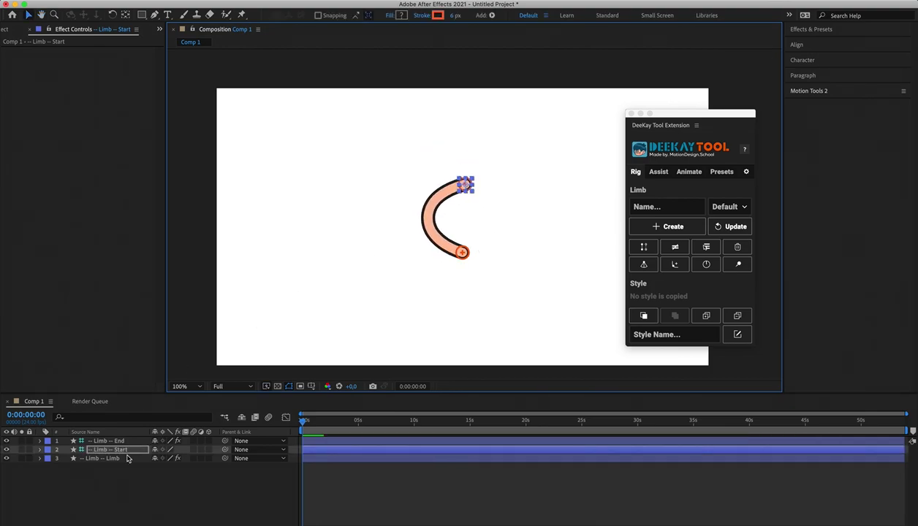
left_click(111, 440)
left_click(111, 450)
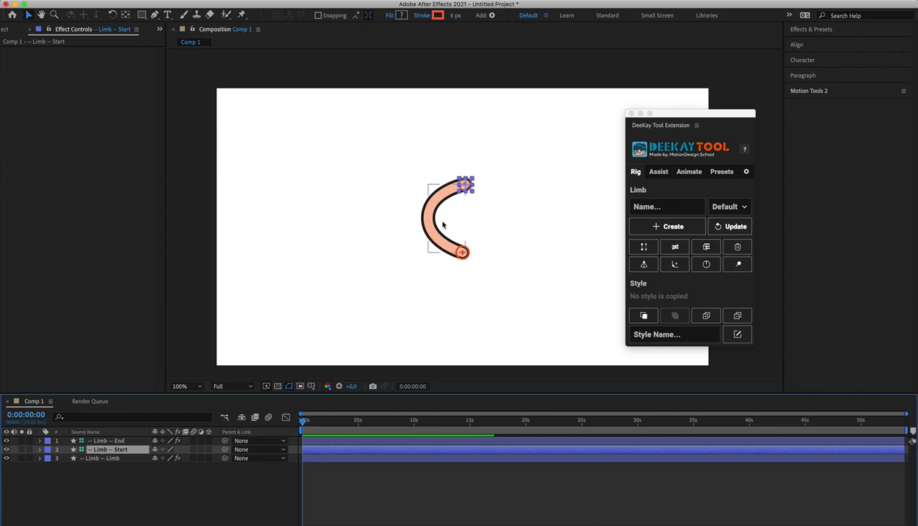
mouse_move(461, 252)
left_mouse_down()
mouse_move(464, 221)
mouse_move(467, 271)
mouse_move(464, 235)
mouse_move(466, 243)
left_mouse_up()
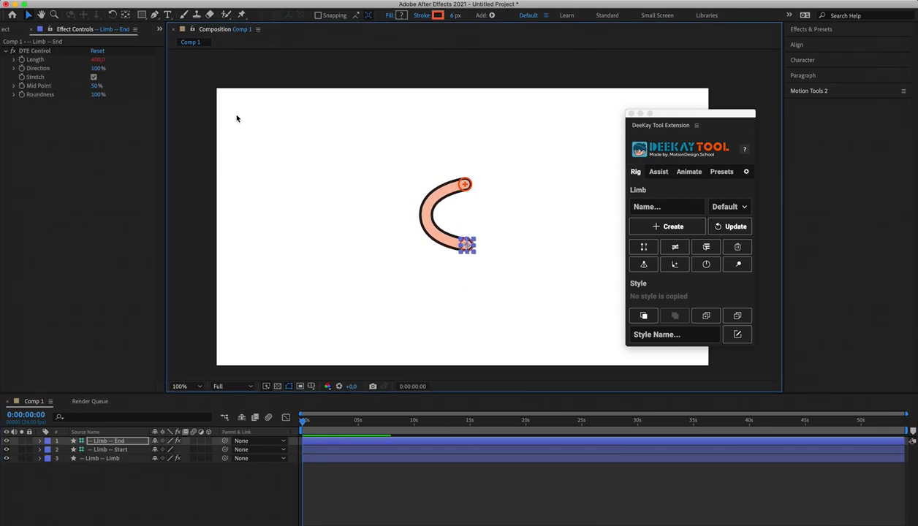
- Try the limb's Length, Direction and Roundness, undo back to the C curve, then show the Limb layer's DTS Style
left_click(88, 52)
left_click_drag(97, 59, 61, 106)
key("super+z")
key("super+z")
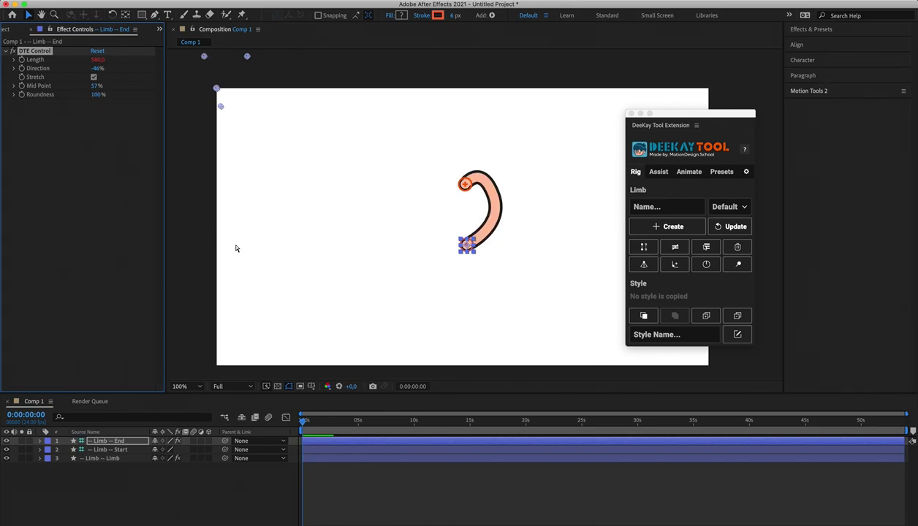
key("super+z")
key("super+z")
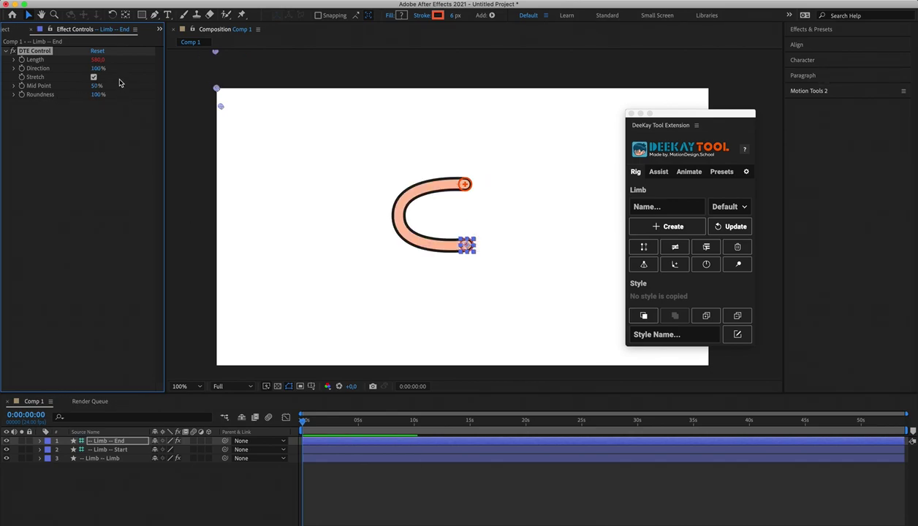
key("super+z")
left_click(125, 450)
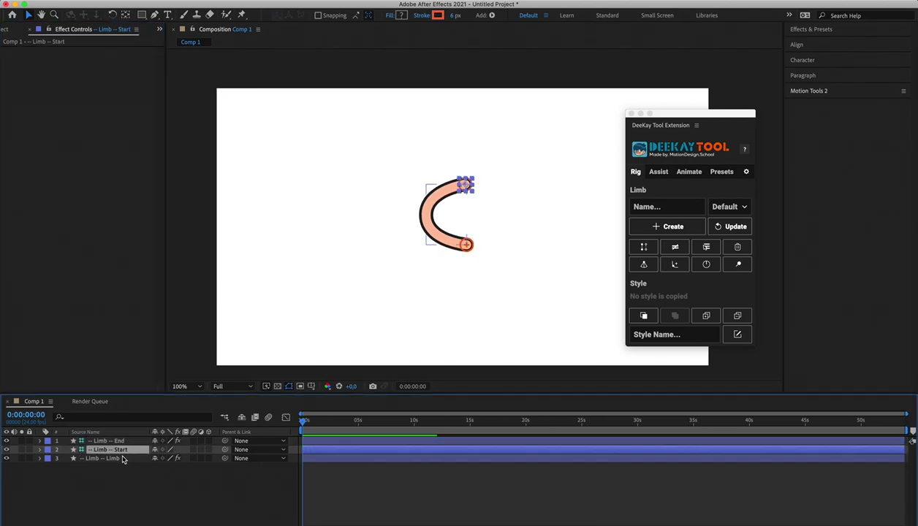
left_click(123, 458)
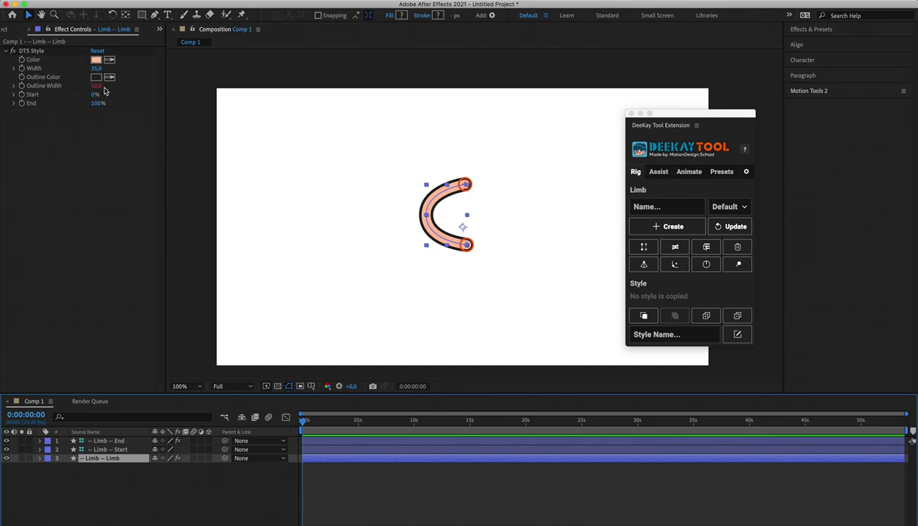
mouse_move(103, 86)
left_mouse_down()
mouse_move(136, 86)
mouse_move(67, 95)
mouse_move(91, 99)
mouse_move(78, 106)
mouse_move(154, 107)
left_mouse_up()
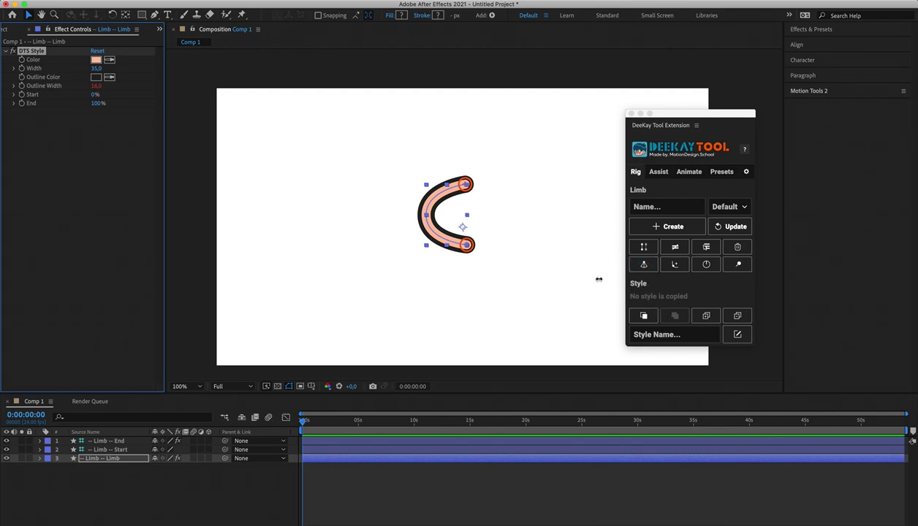
left_click(97, 86)
type("10")
key("Return")
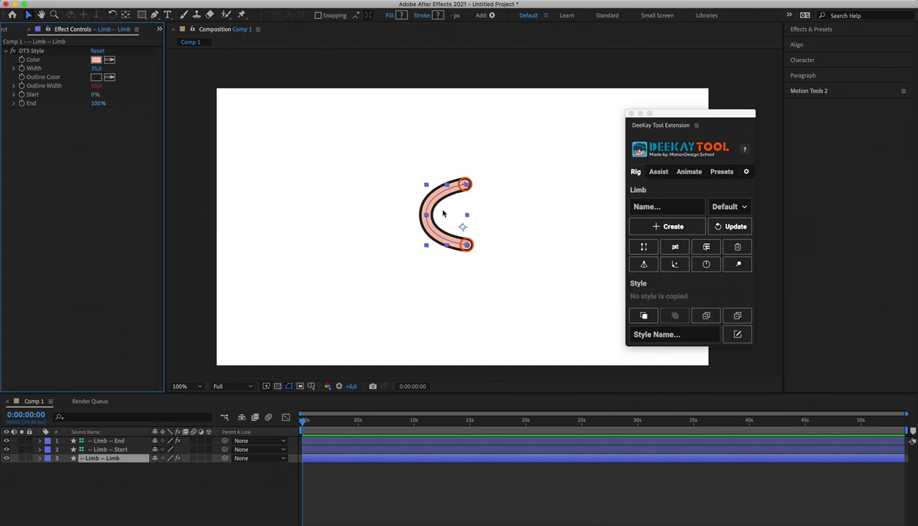
scroll(442, 213, "up", 4)
scroll(442, 213, "down", 2)
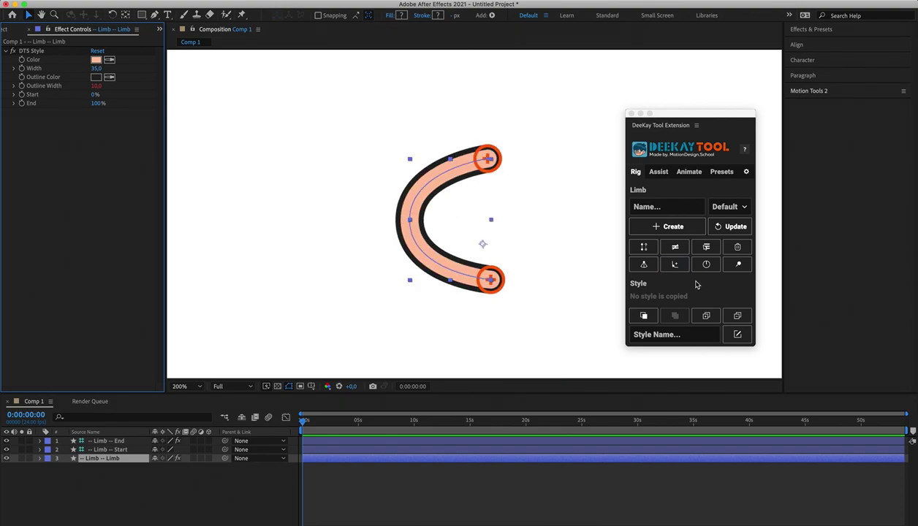
- Save a new style named 'test' with Outline and round Caps, giving a black limb with blue outline
left_click(708, 322)
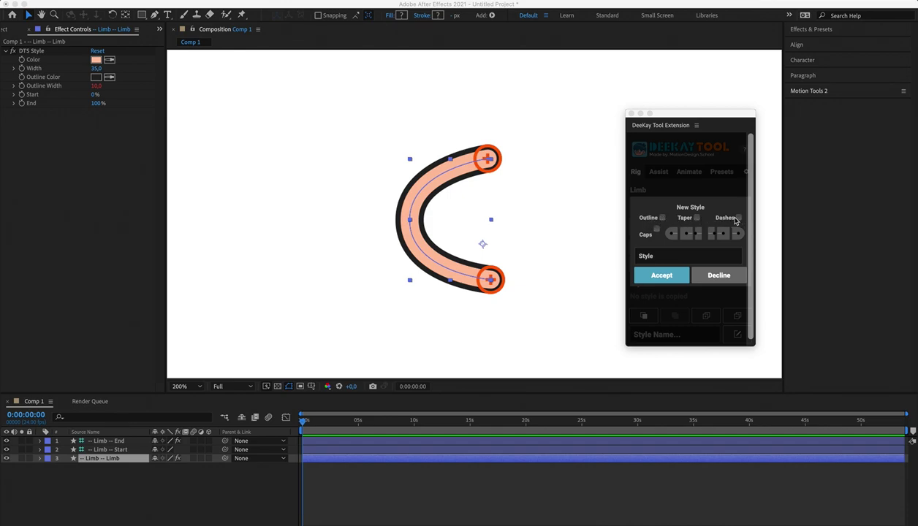
left_click(656, 230)
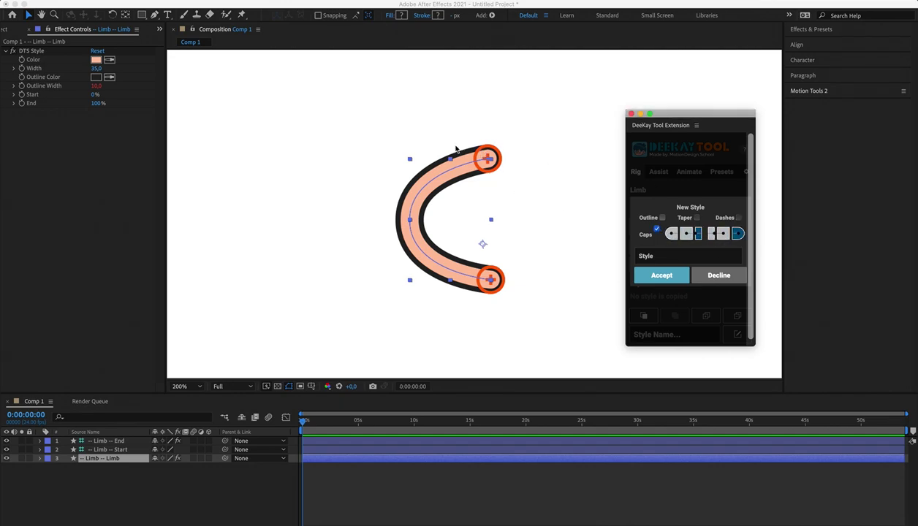
left_click(698, 234)
left_click(739, 235)
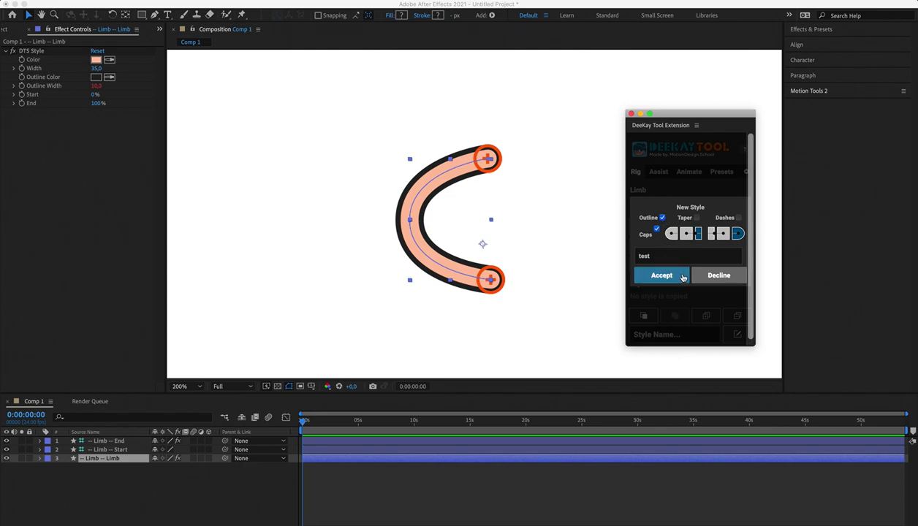
left_click(660, 275)
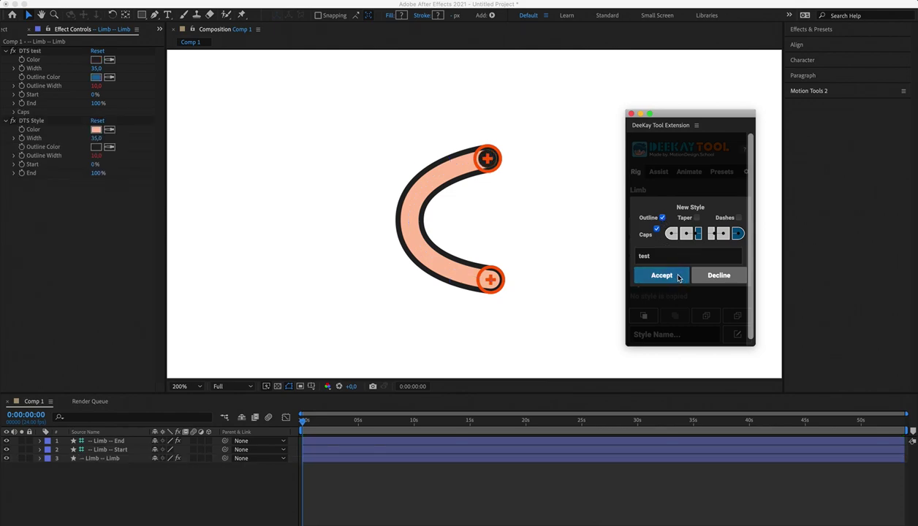
- Set both Start Cap and End Cap of the DTS test effect to Flat
left_click(101, 213)
left_click(42, 51)
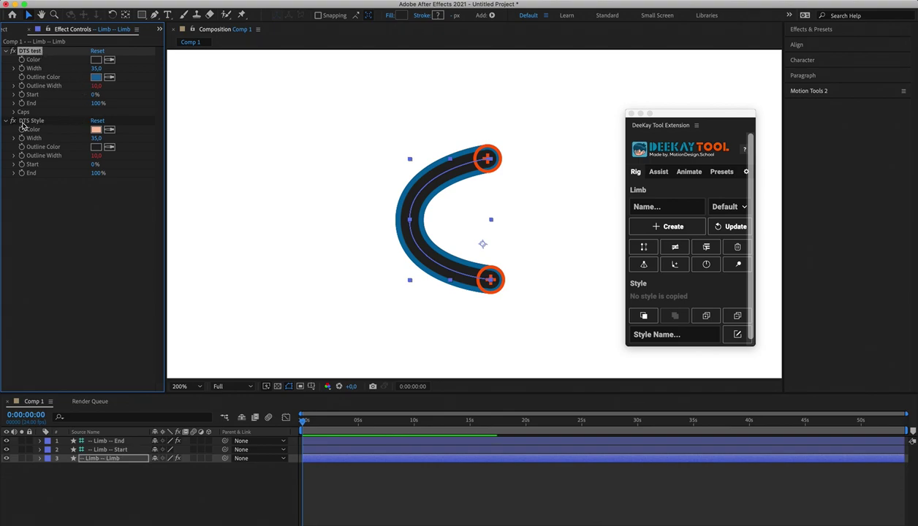
left_click(13, 112)
left_click(121, 121)
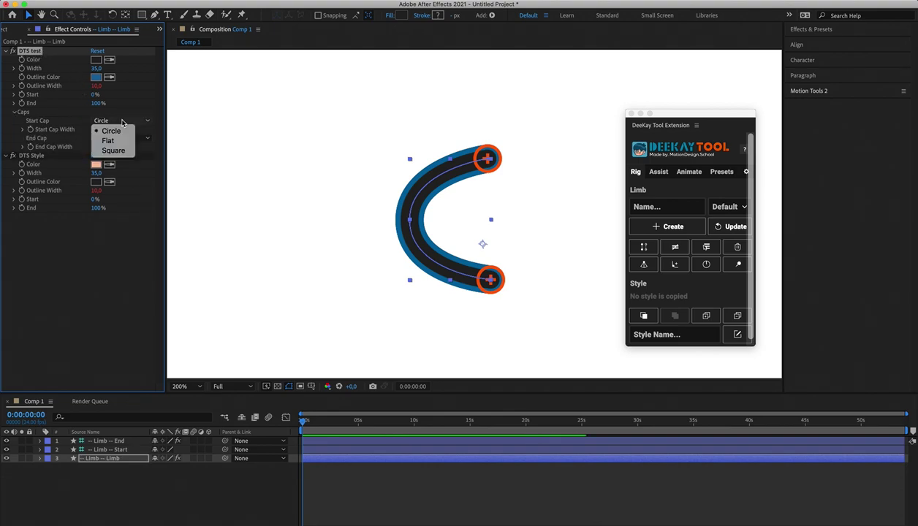
left_click(108, 141)
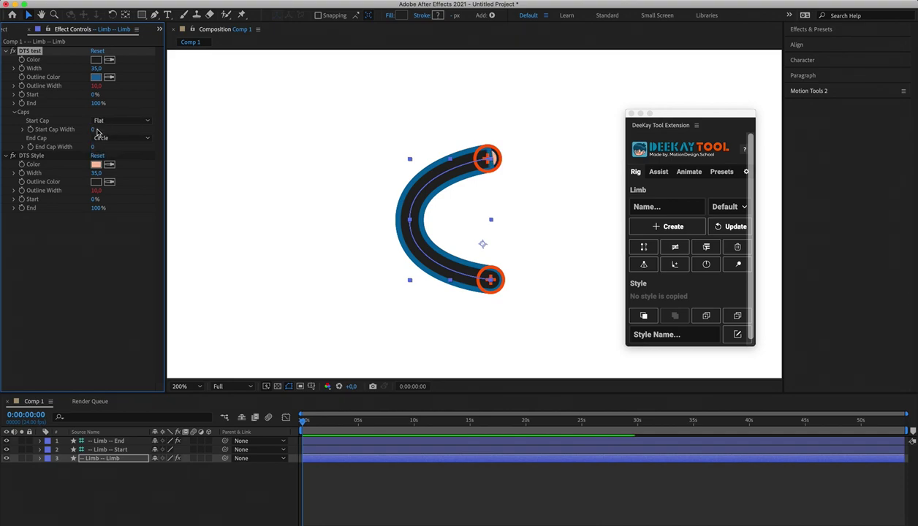
left_click(99, 137)
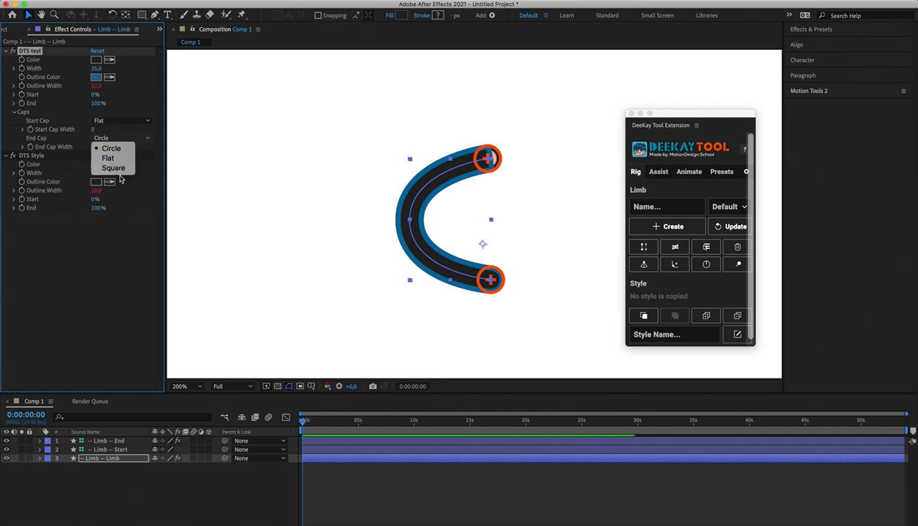
left_click(129, 138)
left_click(124, 139)
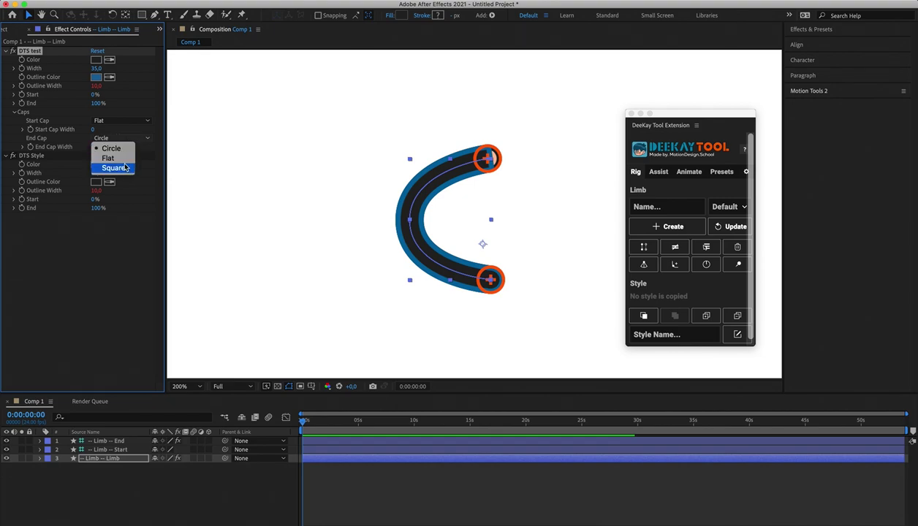
left_click(121, 158)
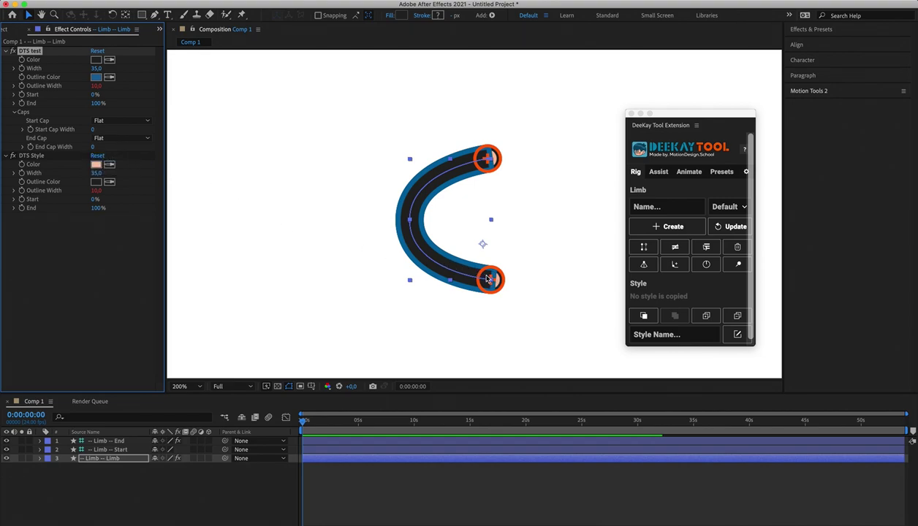
left_click(39, 158)
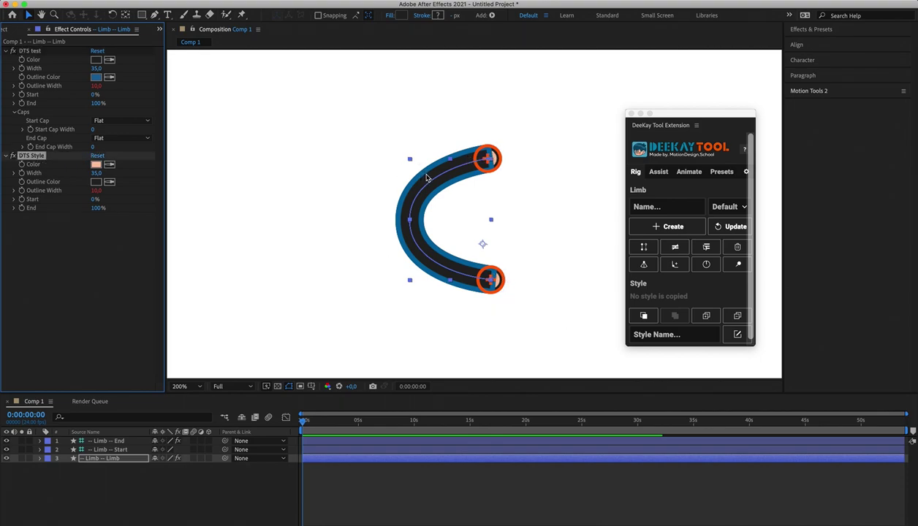
- Delete the old DTS Style effect and set the limb's fill colour to orange FFAD05
left_click(736, 317)
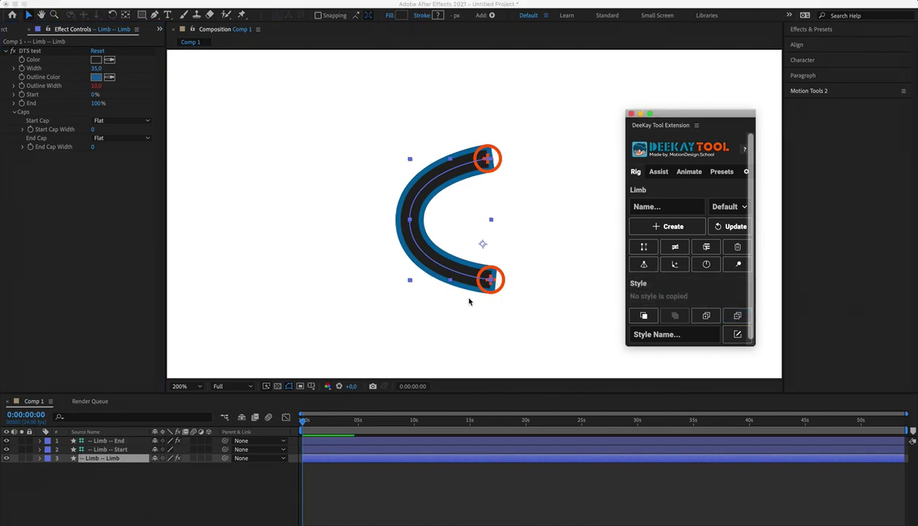
left_click(97, 61)
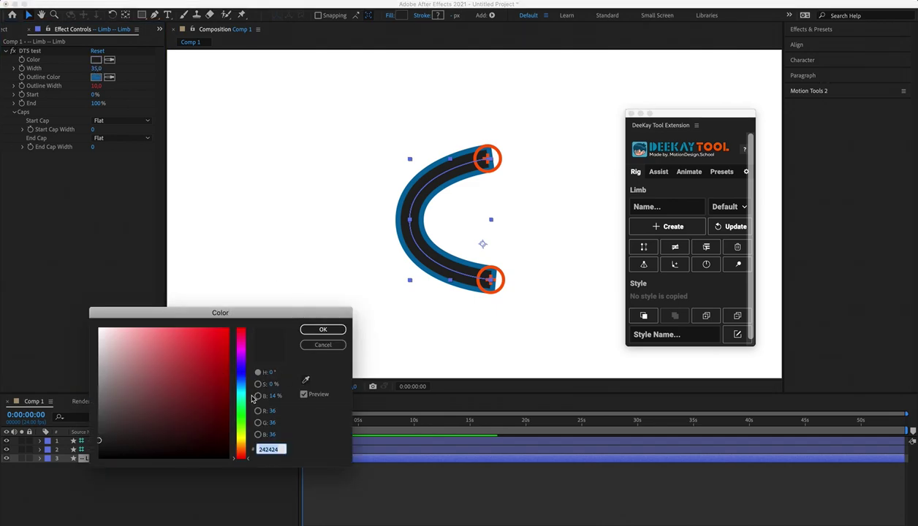
left_click_drag(244, 456, 226, 329)
left_click(328, 333)
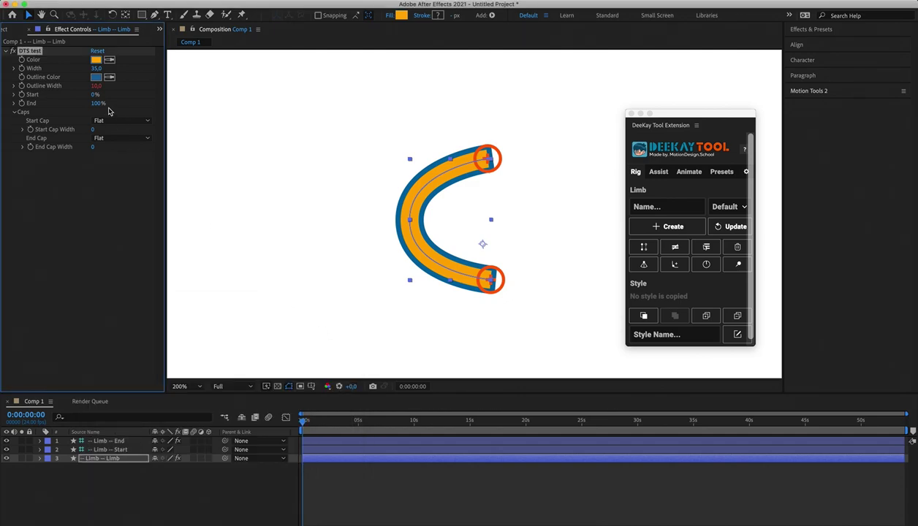
- Make the limb's outline black with an Outline Width of 3
left_click(96, 77)
left_click(99, 413)
left_click_drag(99, 412, 101, 458)
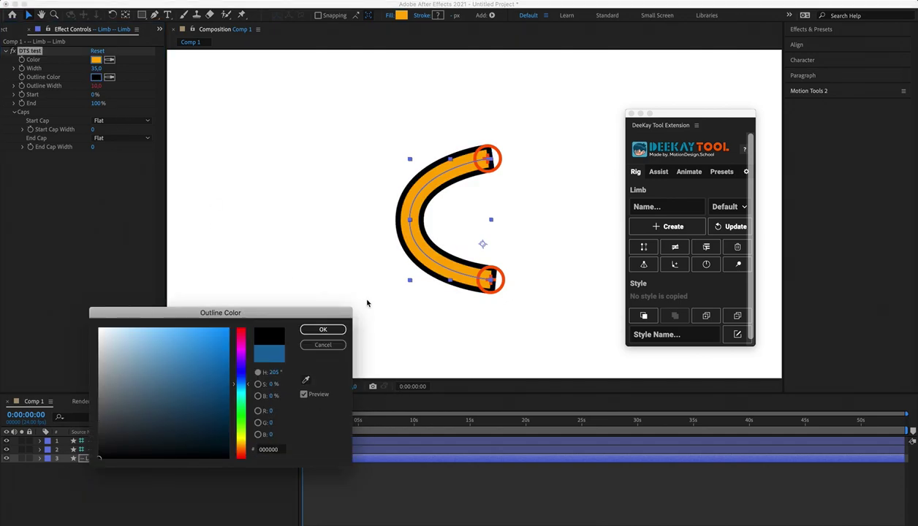
left_click(322, 329)
left_click(96, 86)
type("3")
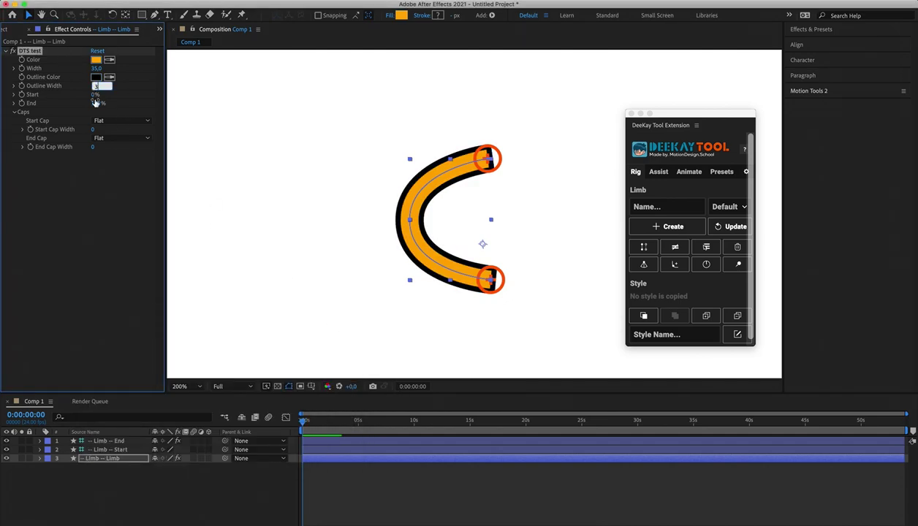
left_click(104, 173)
left_click(457, 474)
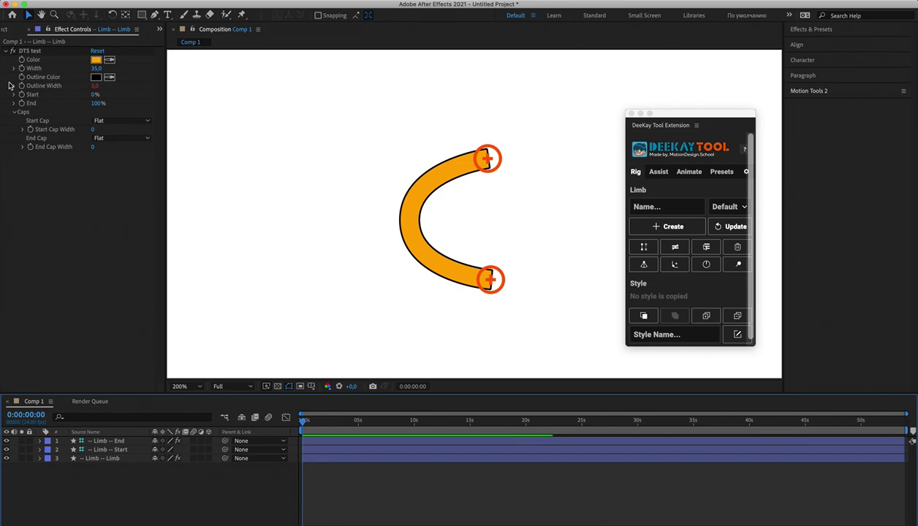
- Set the limb's Start Cap to Circle with a Start Cap Width of 31
left_click(25, 116)
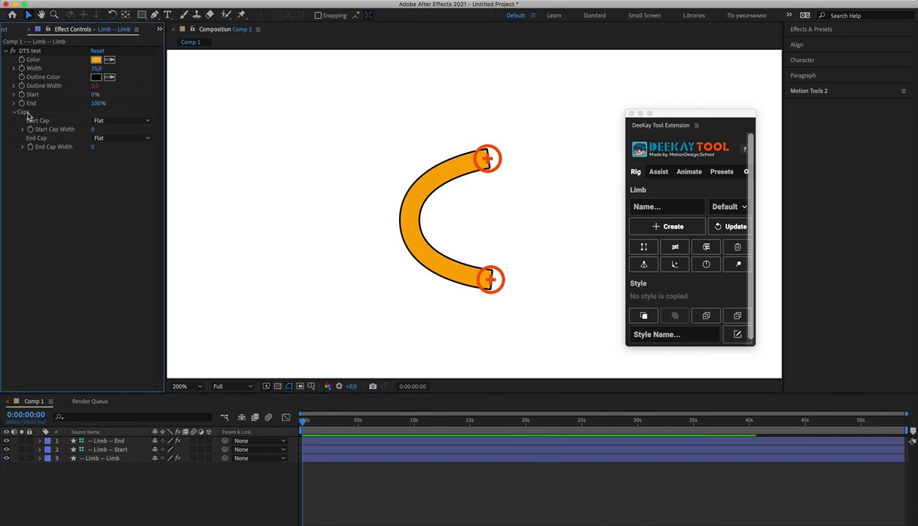
left_click(121, 121)
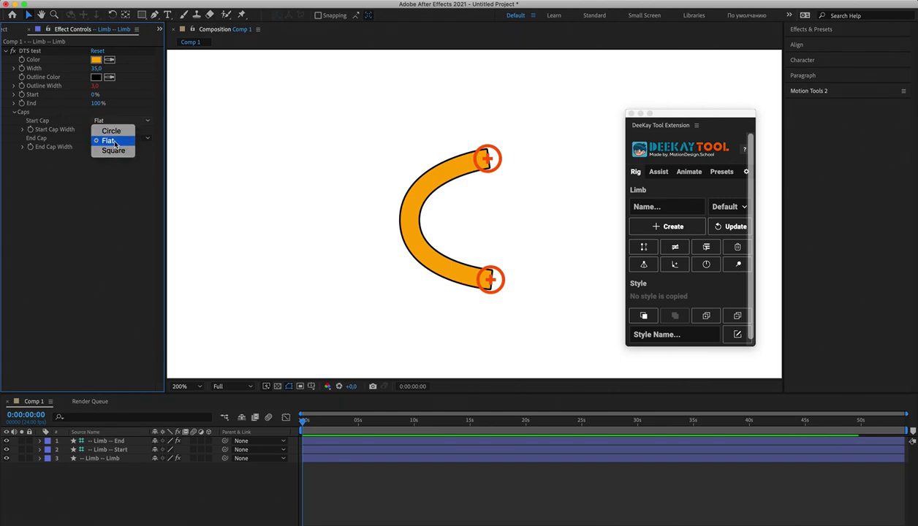
left_click(114, 133)
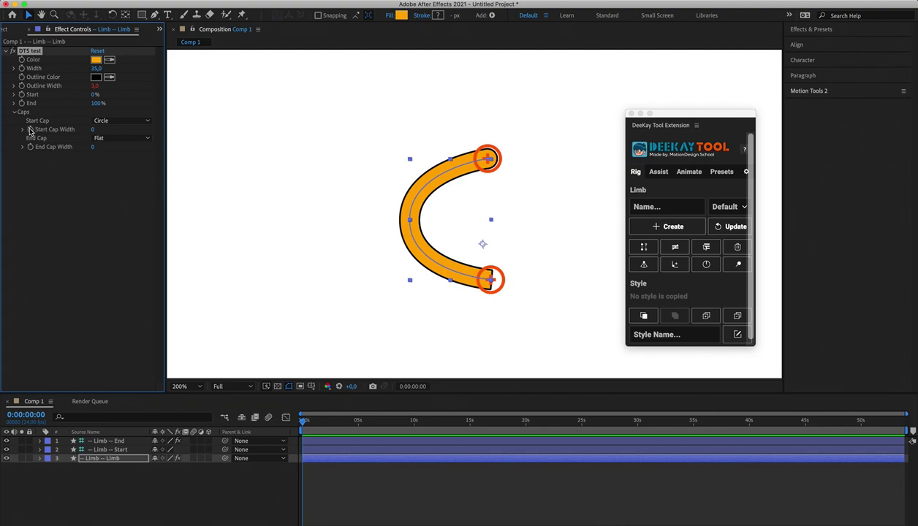
mouse_move(97, 129)
left_mouse_down()
mouse_move(137, 129)
mouse_move(100, 128)
mouse_move(118, 129)
mouse_move(103, 130)
mouse_move(112, 134)
left_mouse_up()
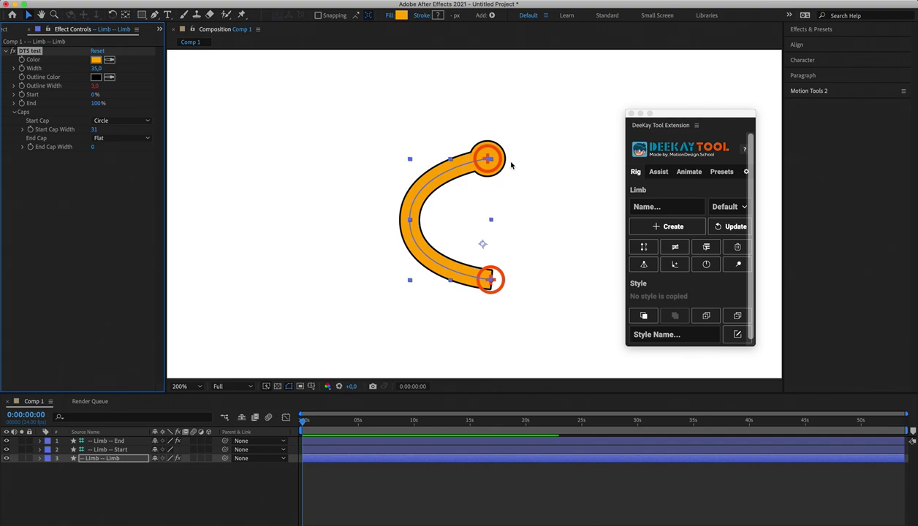
- Set the limb's End Cap to Square with an End Cap Width of 42
left_click(95, 150)
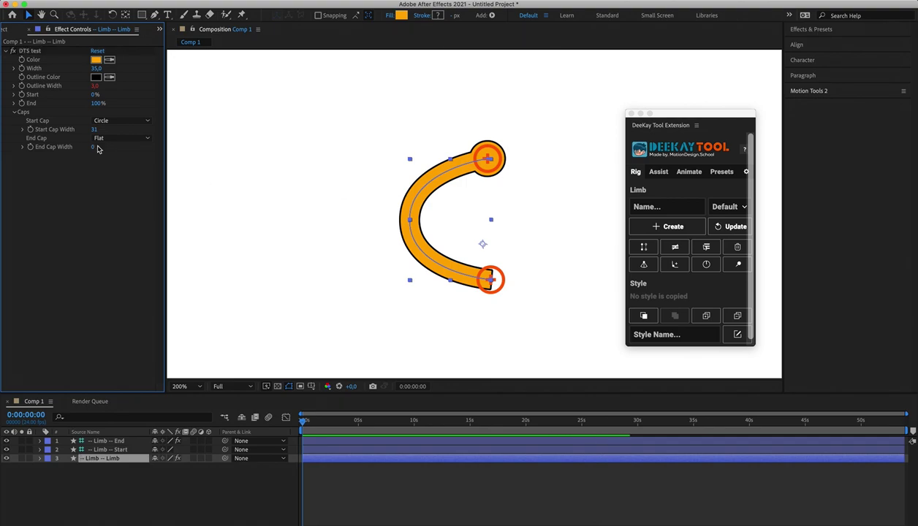
left_click(103, 138)
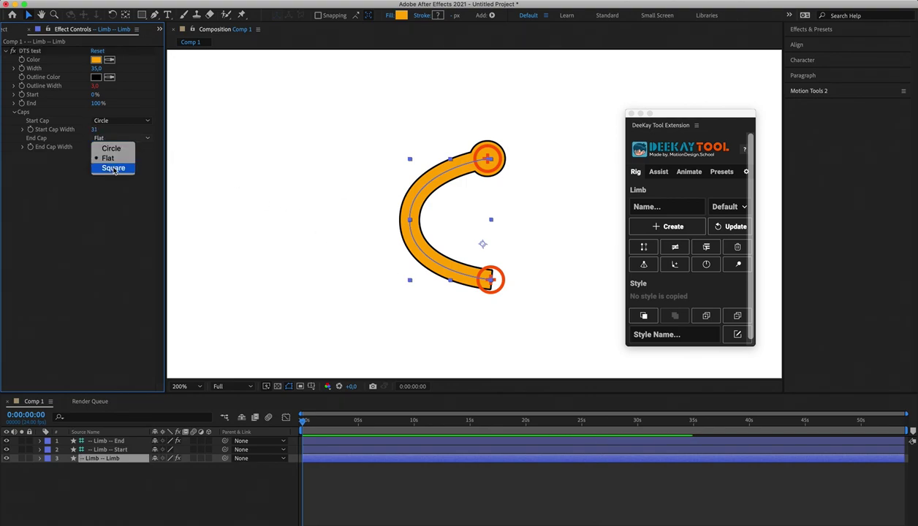
left_click(112, 168)
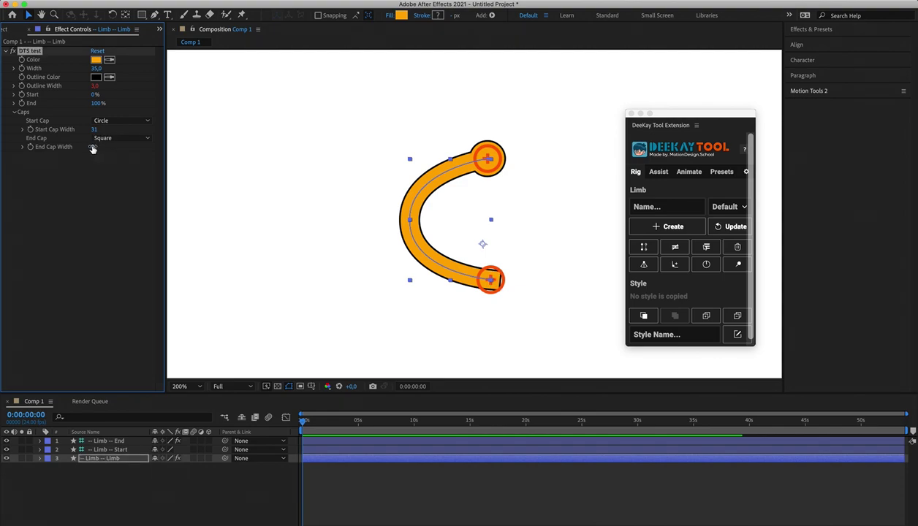
left_click_drag(97, 146, 122, 155)
- Move the Limb End controller toward the lower right and bring up the DeeKay New Style dialog
left_click(348, 497)
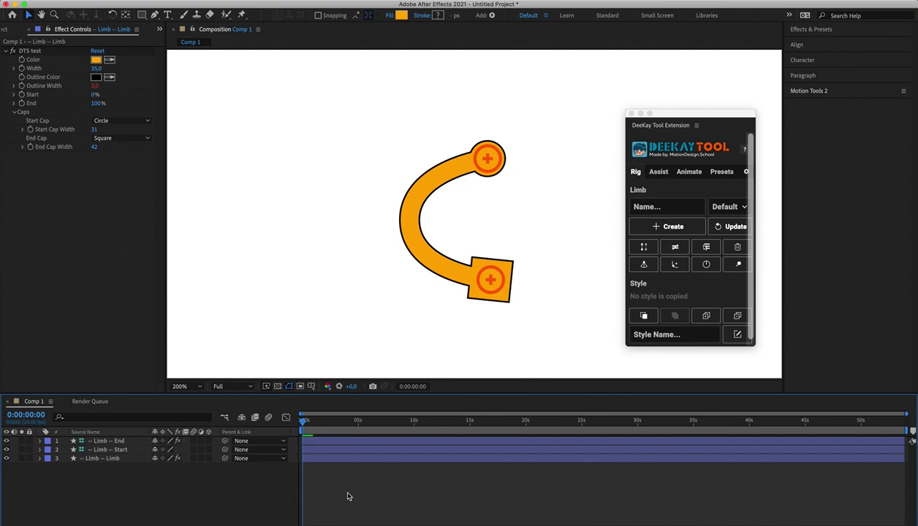
left_click_drag(490, 296, 395, 232)
left_click_drag(448, 215, 483, 285)
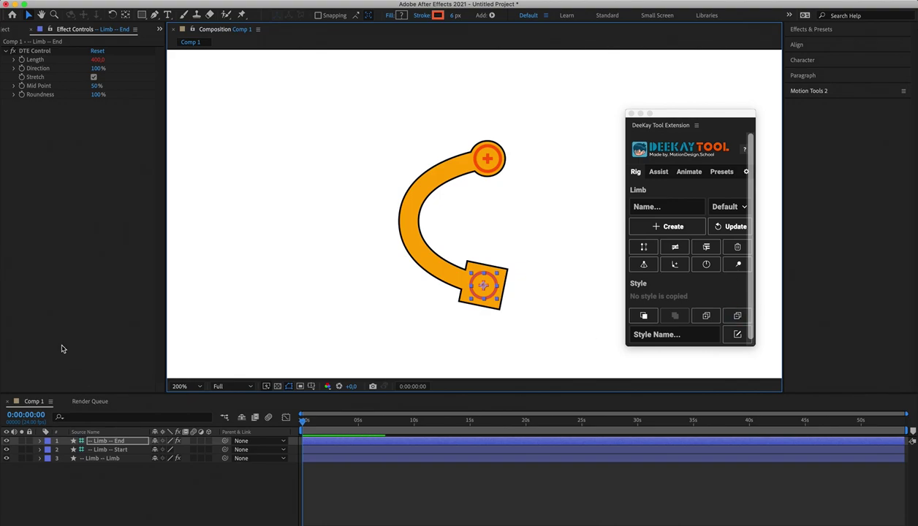
left_click(707, 322)
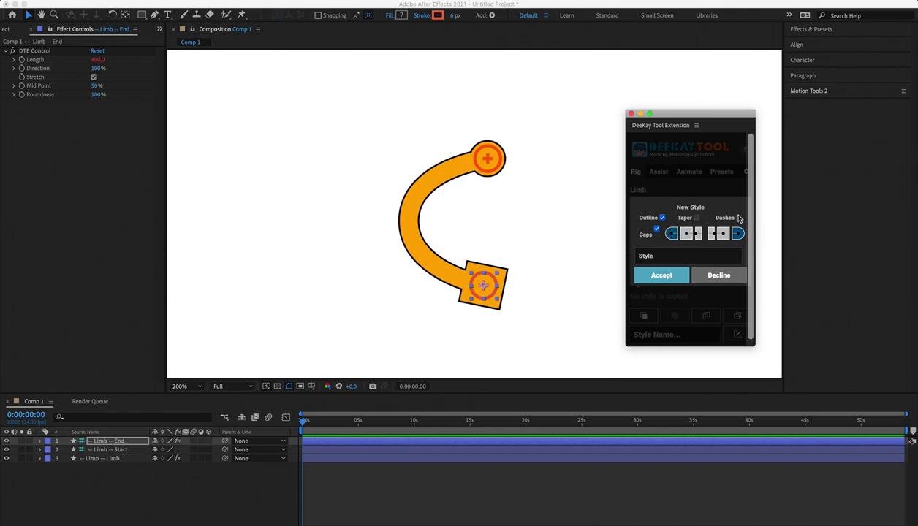
- Save and apply style 'test2' with Outline, Taper and Dashes, leaving Caps unchecked
left_click(656, 229)
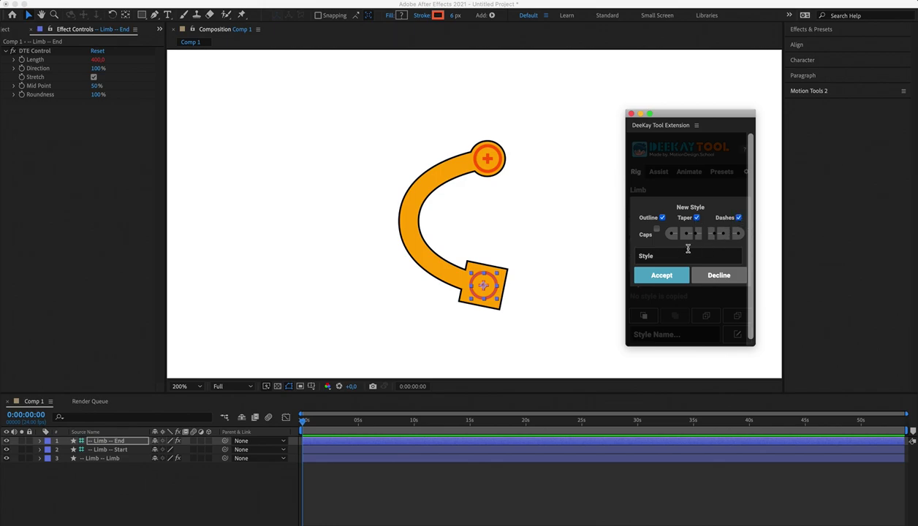
left_click(648, 255)
type("test2")
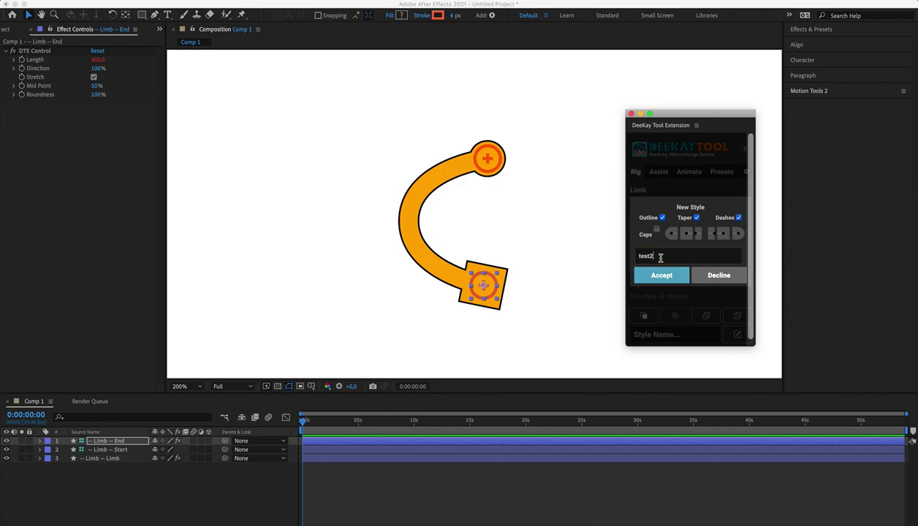
left_click(653, 271)
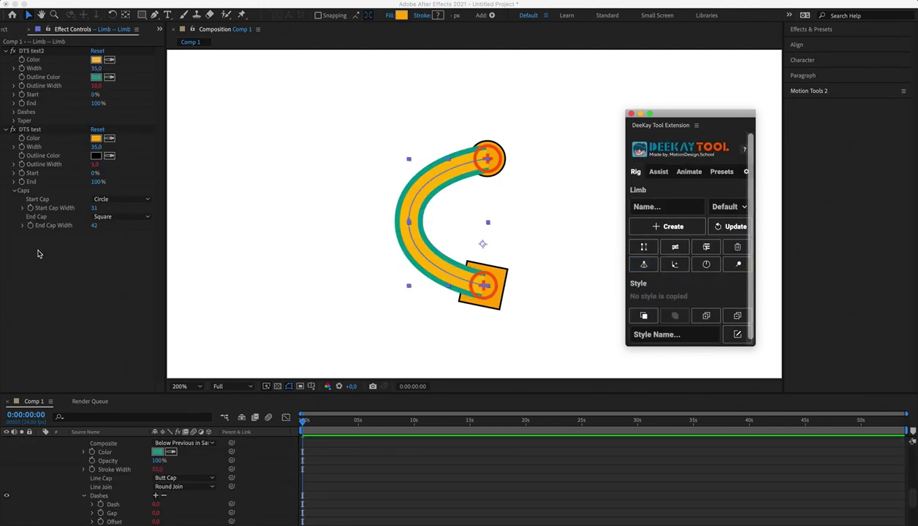
left_click(51, 261)
left_click(35, 130)
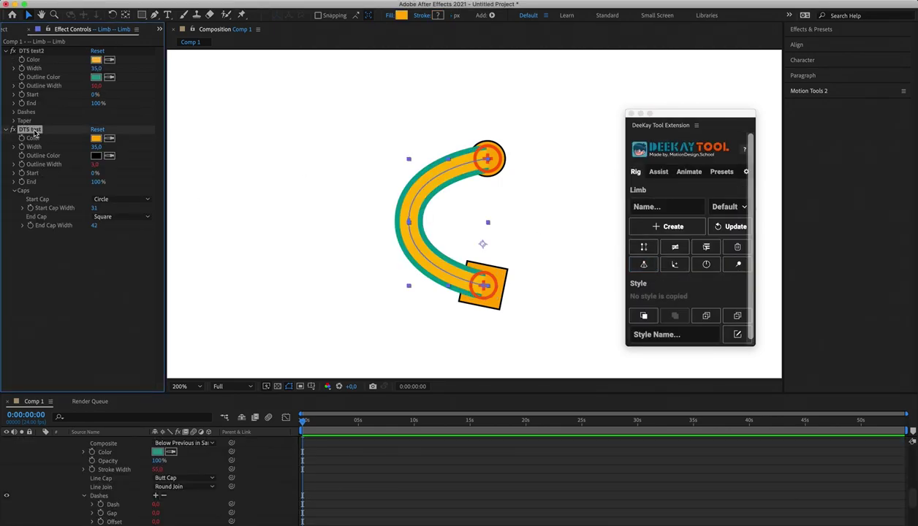
left_click(93, 245)
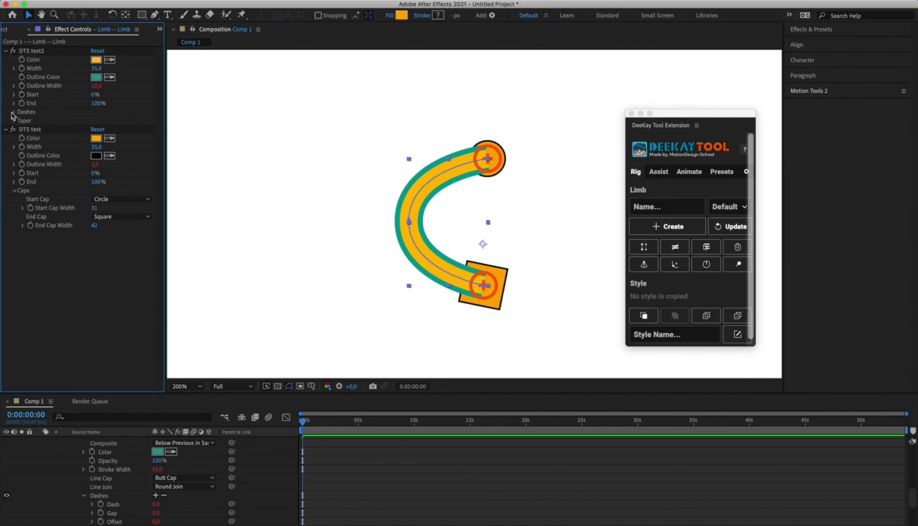
- Expand Dashes and Taper under DTS test2 and taper the limb to an End Width of 19%
left_click(14, 112)
left_click(14, 146)
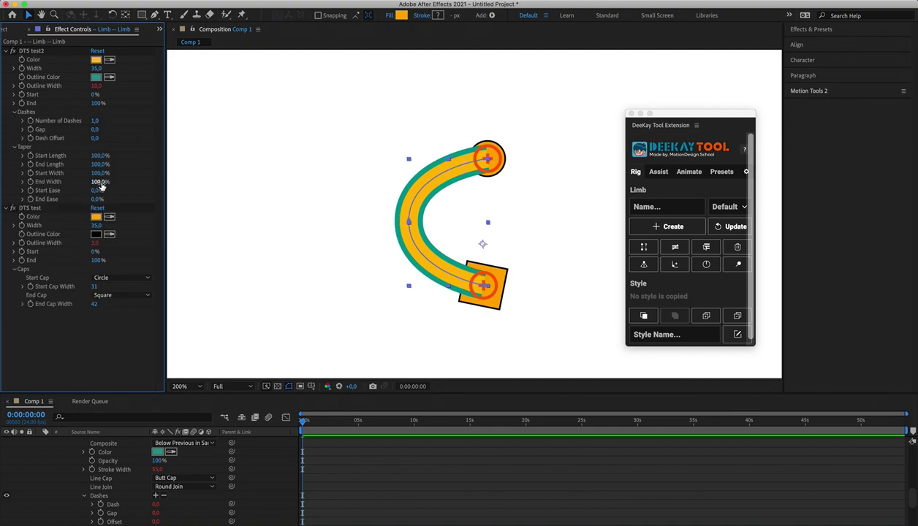
left_click_drag(100, 182, 42, 189)
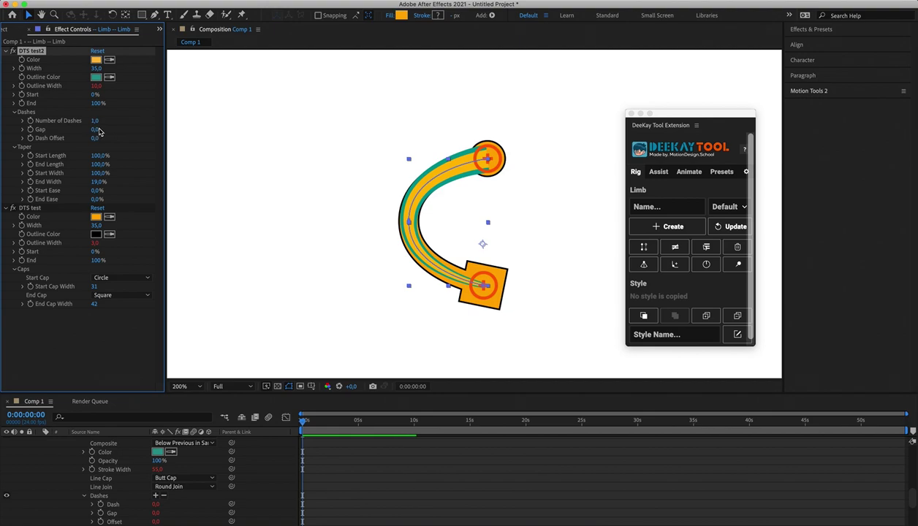
- Split the limb into 3 dashes with a Gap of 21
left_click_drag(95, 129, 122, 118)
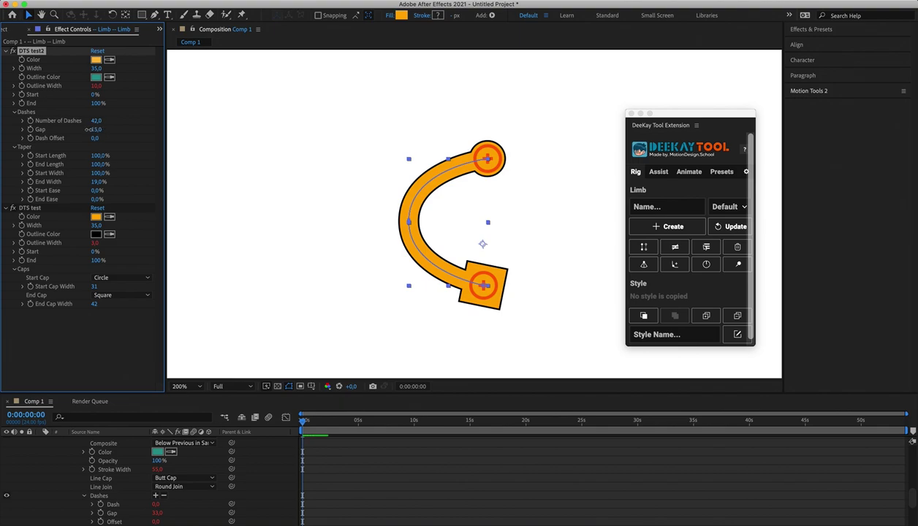
mouse_move(87, 129)
left_mouse_down()
mouse_move(79, 130)
mouse_move(103, 121)
left_mouse_up()
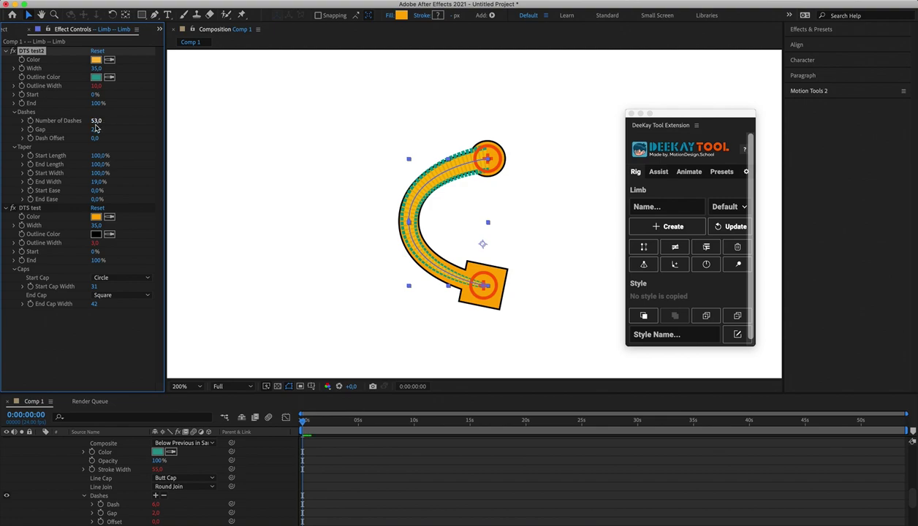
left_click(96, 121)
type("3")
key("Return")
left_click_drag(95, 130, 105, 129)
left_click(393, 472)
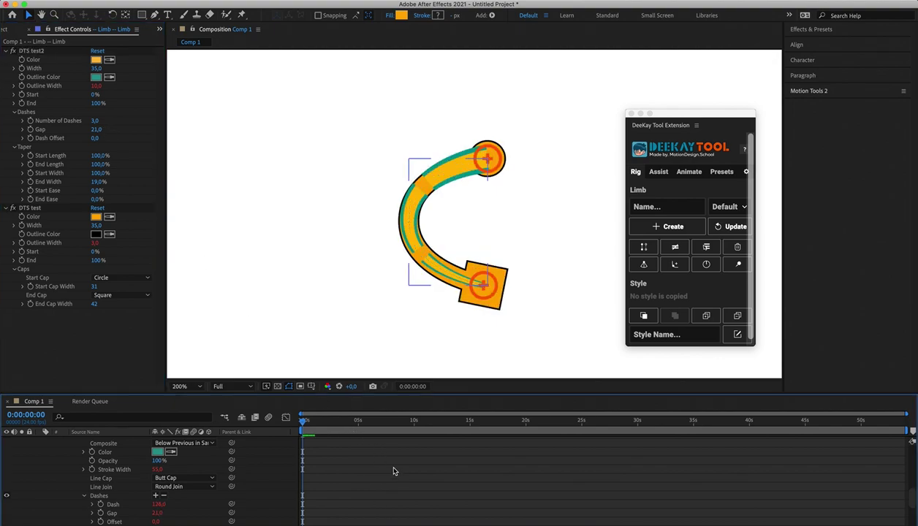
key("ctrl+a")
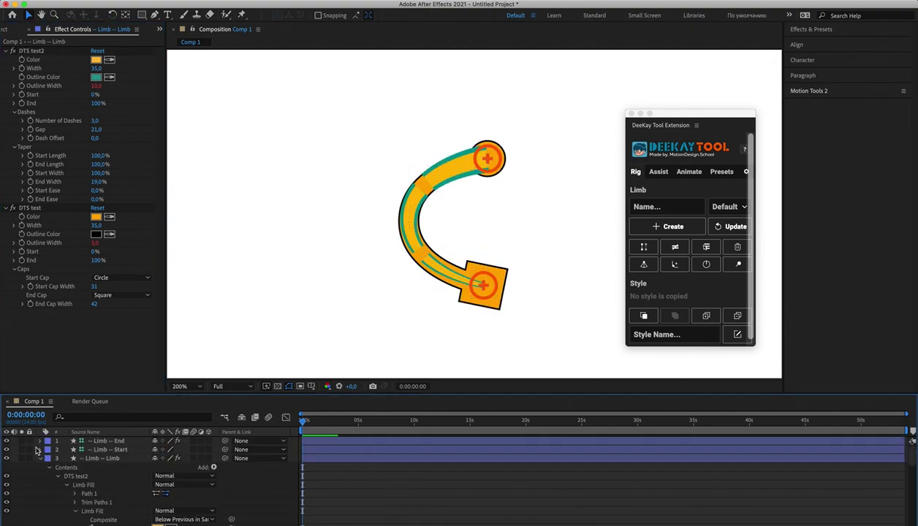
- Nudge the Limb End controller up and to the left to adjust the limb's curve
key("u")
left_click(98, 458)
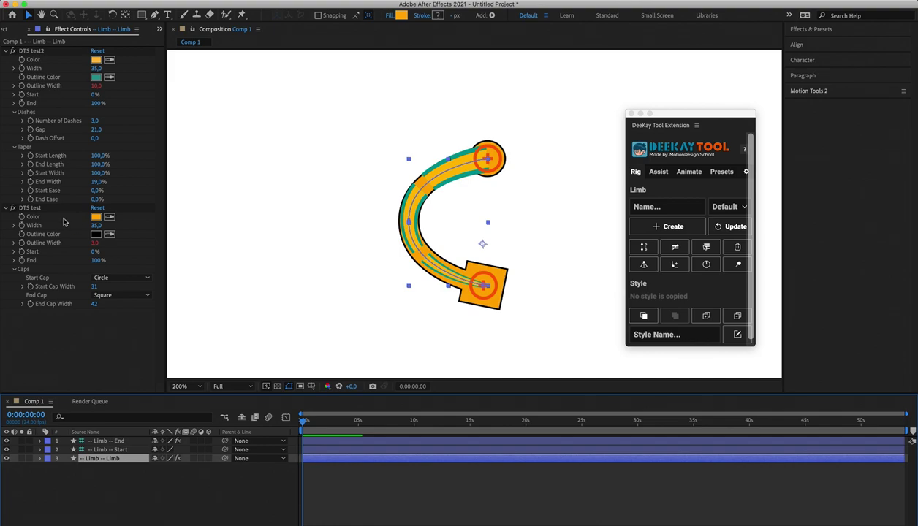
left_click(31, 208)
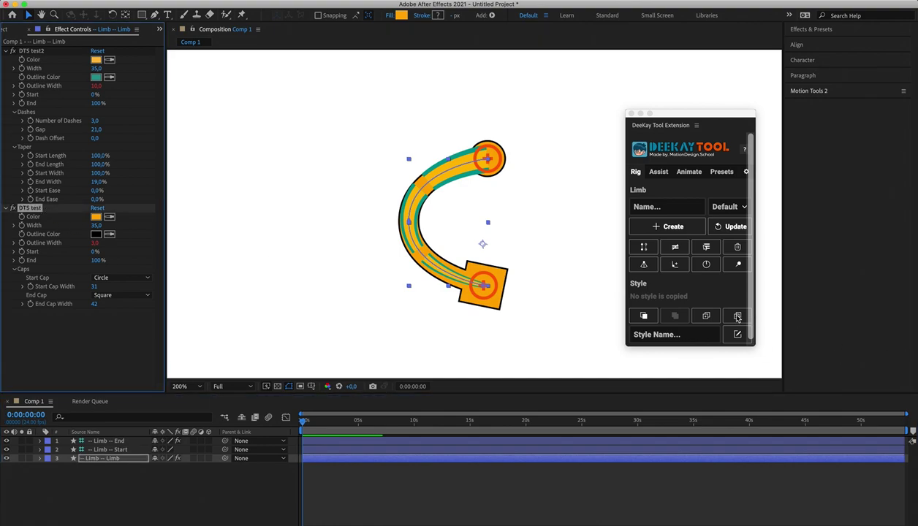
left_click(447, 466)
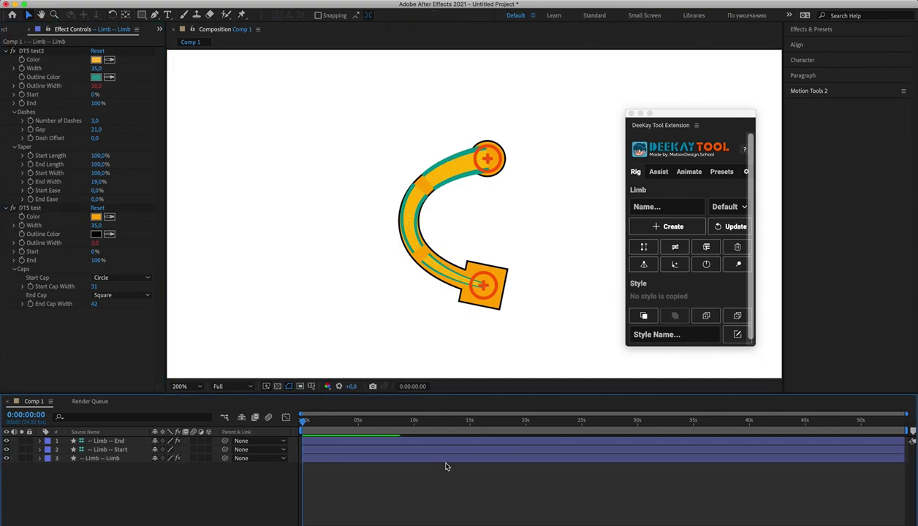
left_click(483, 281)
left_click_drag(483, 282, 462, 272)
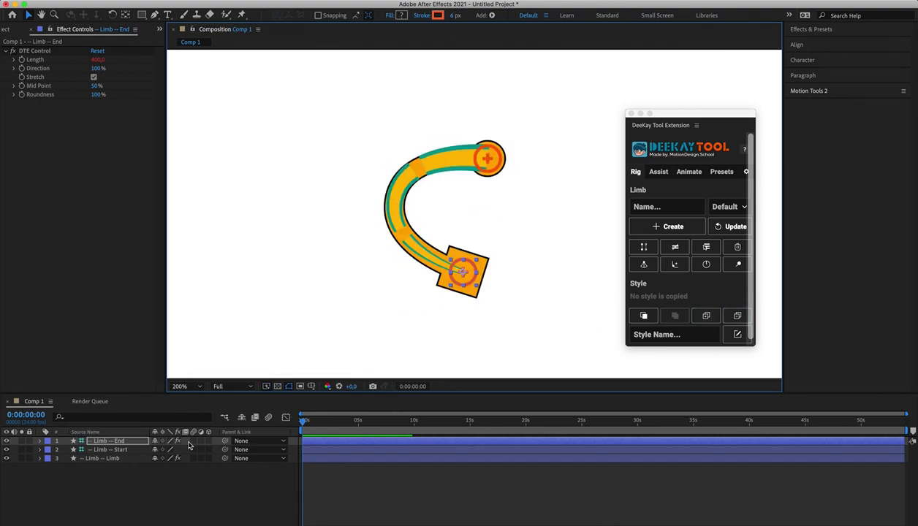
- Delete the DTS test cap effect from the Limb layer so only test2 remains
left_click(105, 458)
left_click(42, 208)
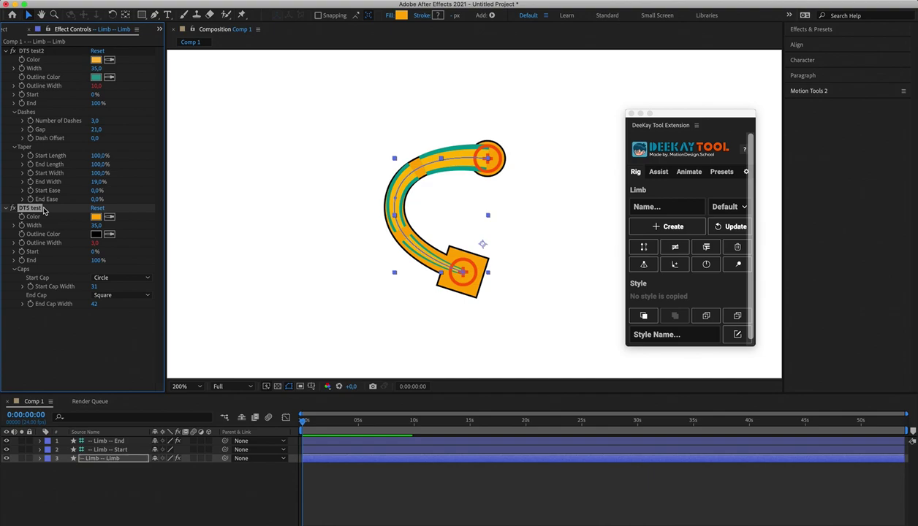
left_click(738, 316)
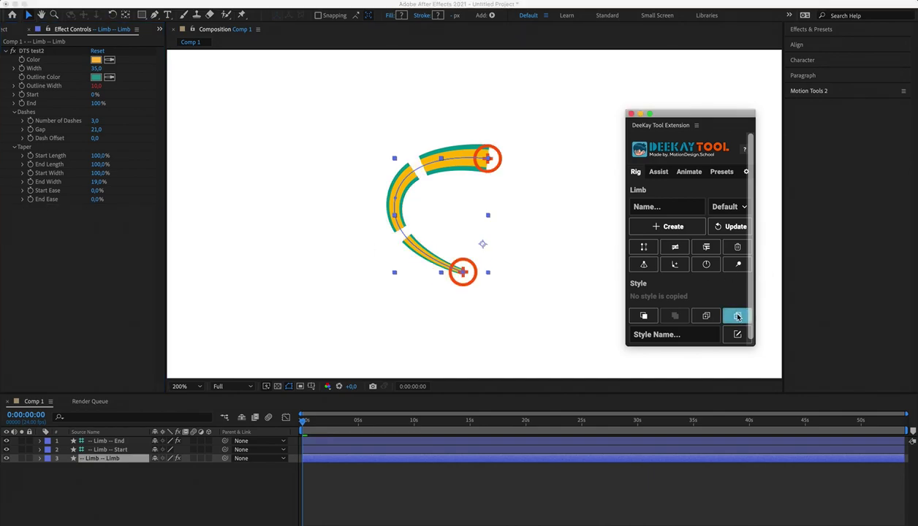
left_click(380, 492)
- Drag the first limb's end to reshape it, then create Limb 2 and bend it into a C shape
left_click_drag(463, 276, 395, 289)
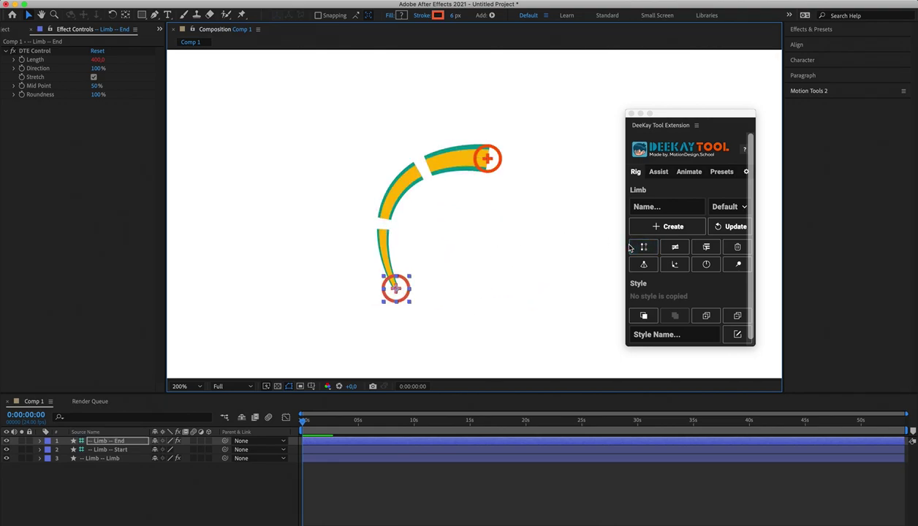
left_click(704, 319)
left_click(661, 227)
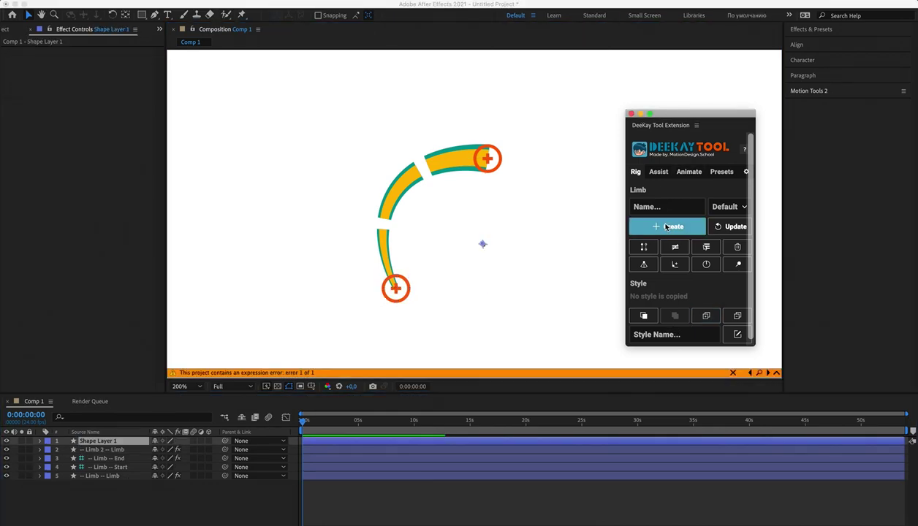
left_click_drag(481, 192, 561, 187)
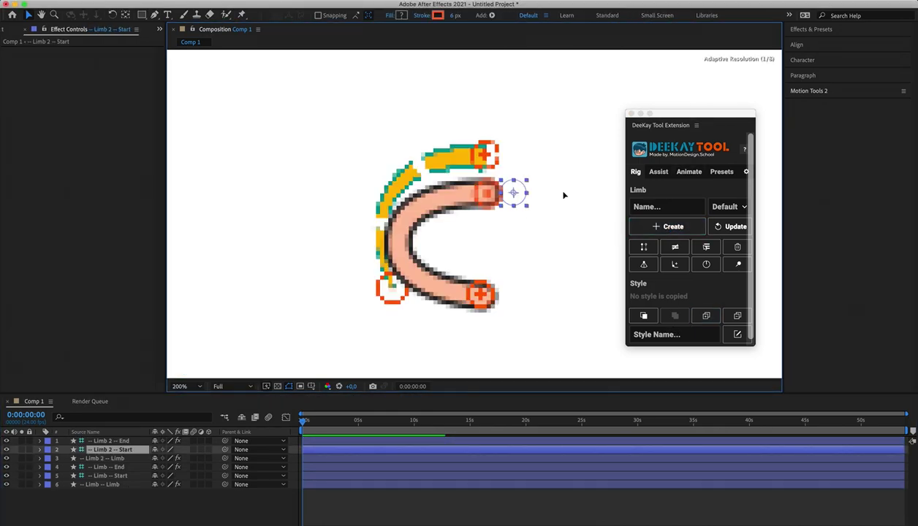
left_click_drag(480, 294, 561, 317)
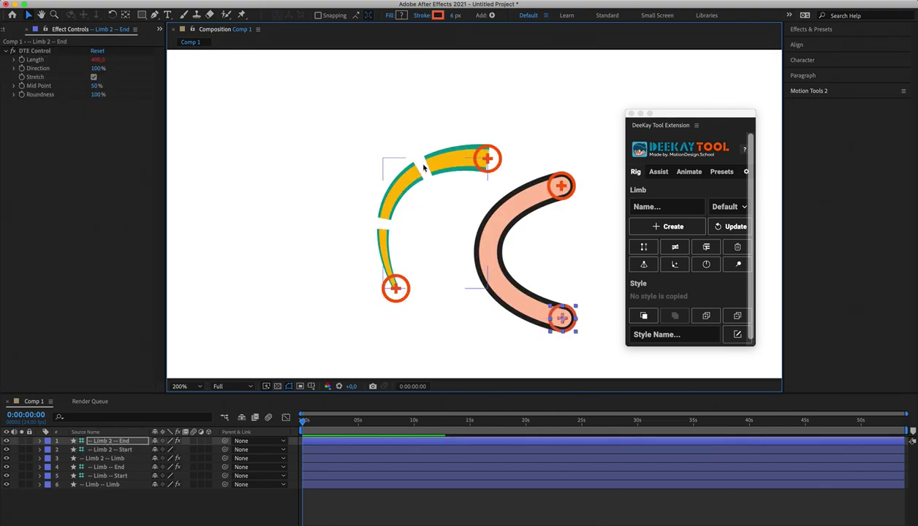
left_click(441, 164)
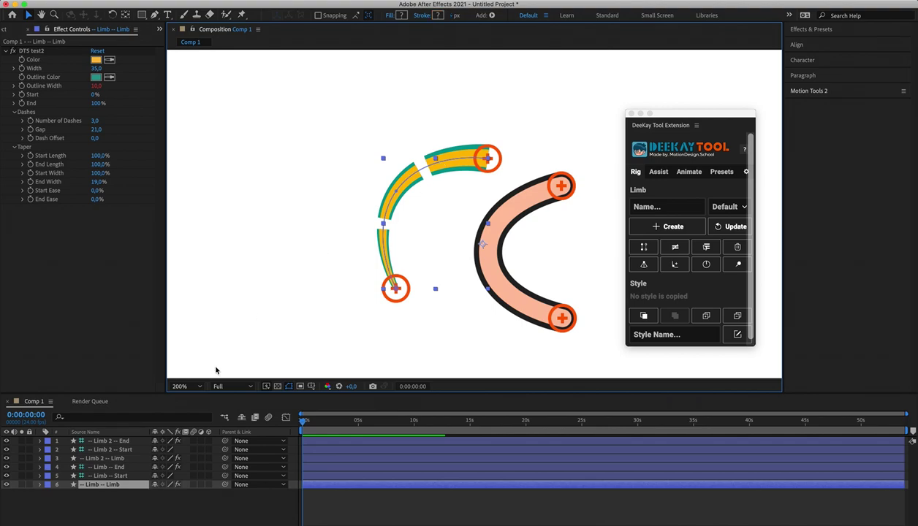
- Copy the dashed yellow limb's style and paste it onto the pink limb
left_click(643, 317)
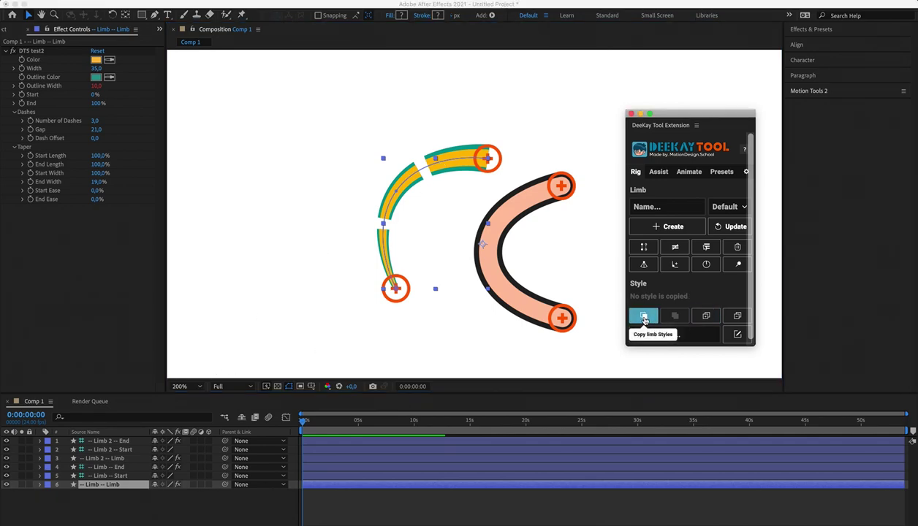
left_click(643, 319)
left_click(534, 199)
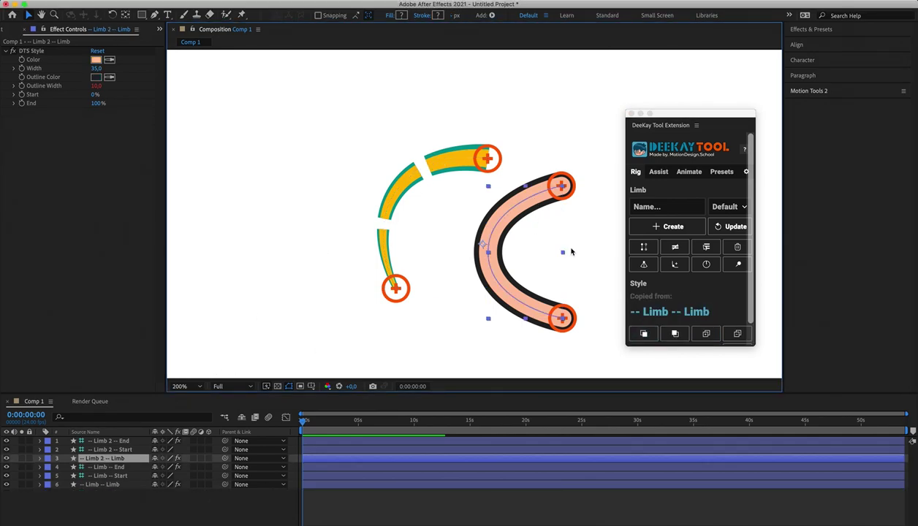
left_click(674, 334)
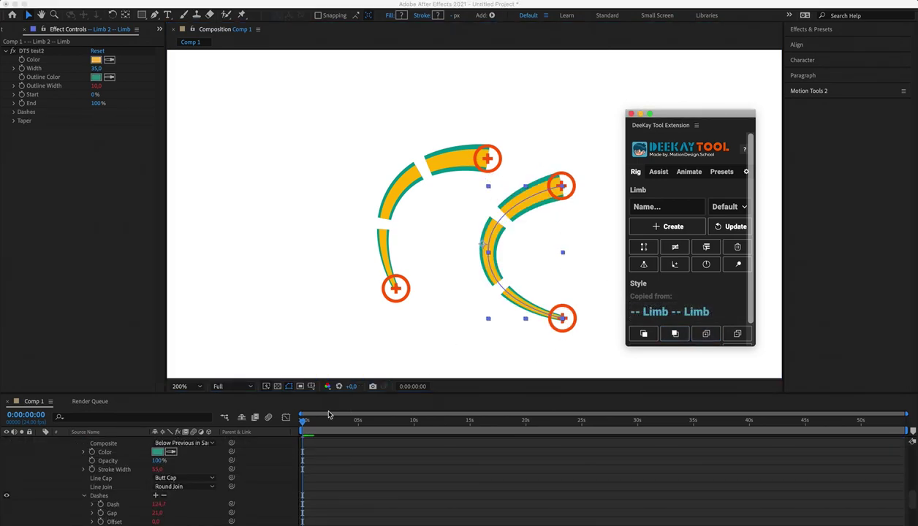
- Select all limb layers in the timeline and delete them
left_click(327, 473)
key("super+a")
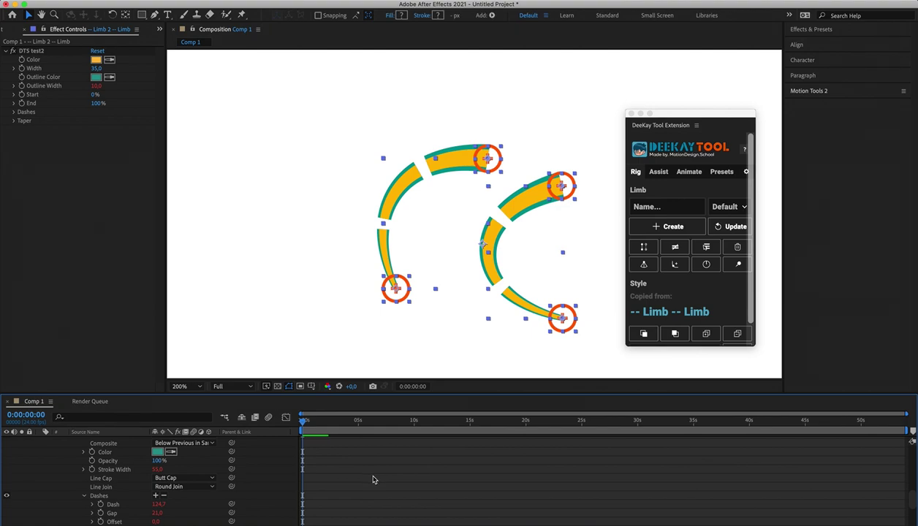
key("Delete")
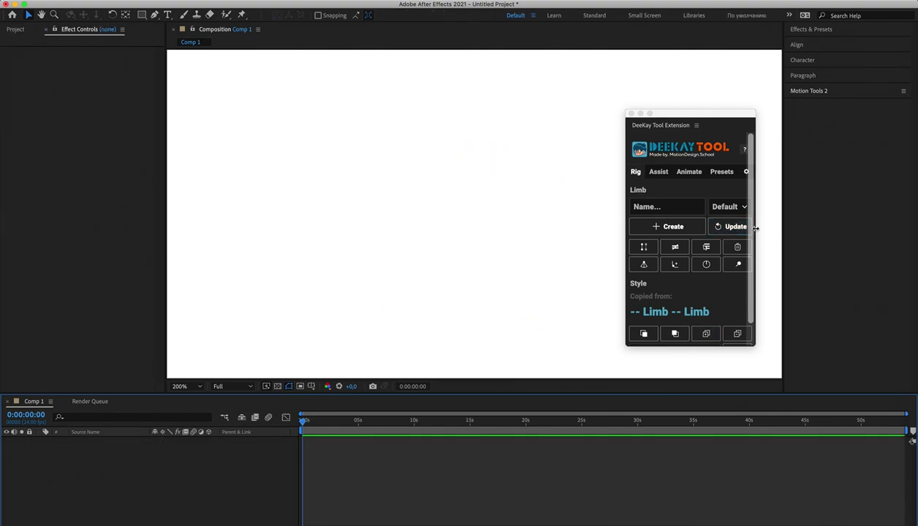
- Create a new limb rig and select its Limb path layer
mouse_move(755, 228)
left_mouse_down()
mouse_move(780, 228)
mouse_move(765, 227)
left_mouse_up()
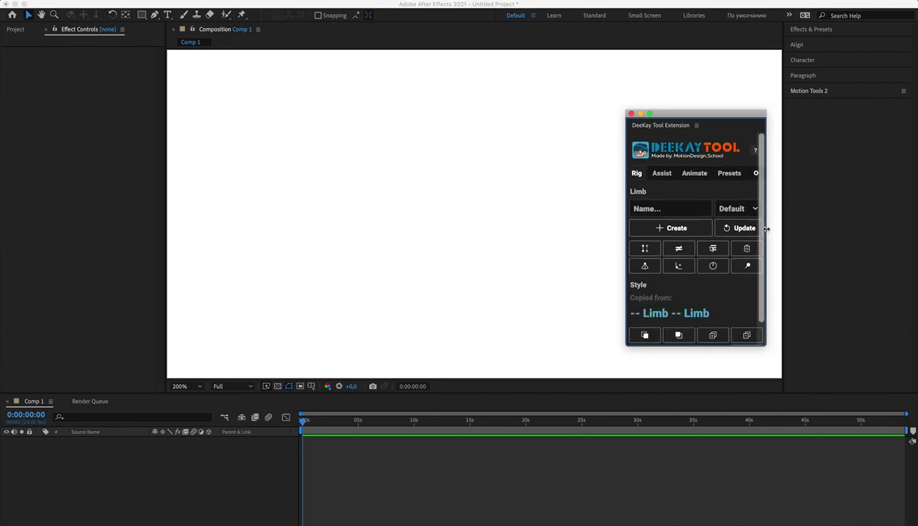
left_click(678, 231)
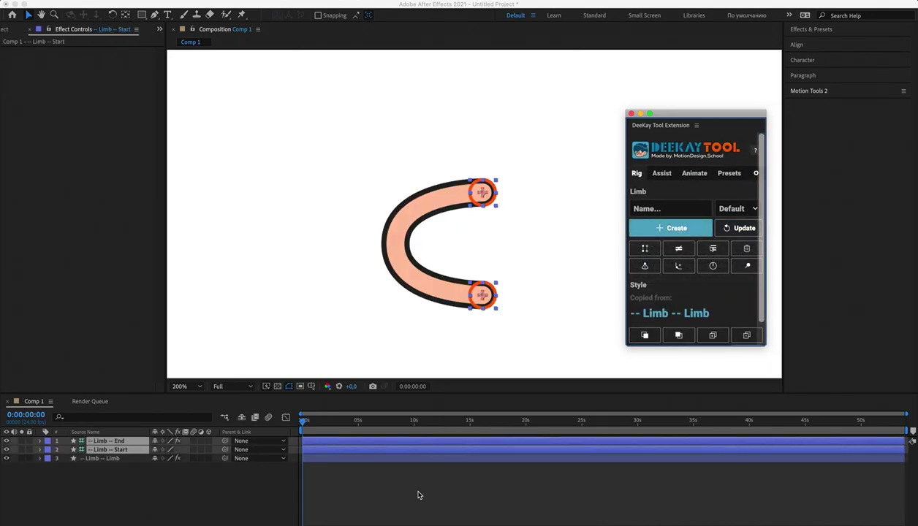
left_click(378, 494)
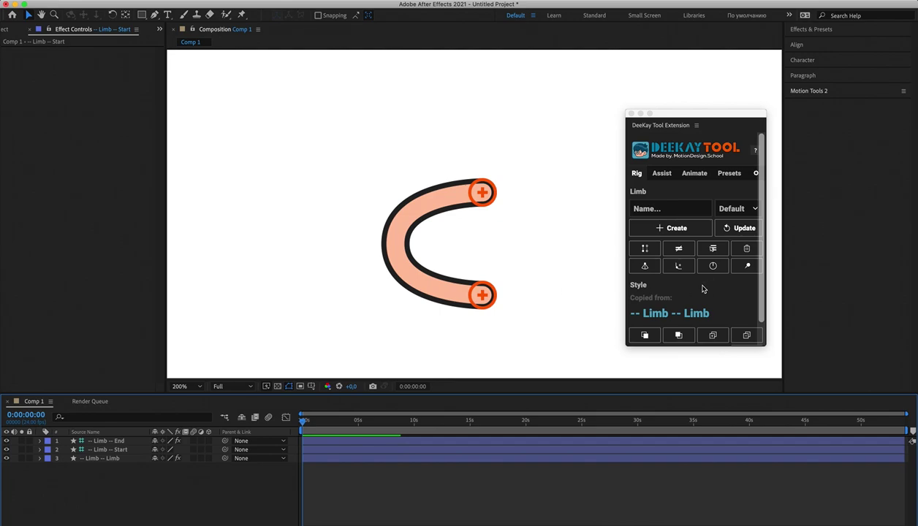
left_click(384, 458)
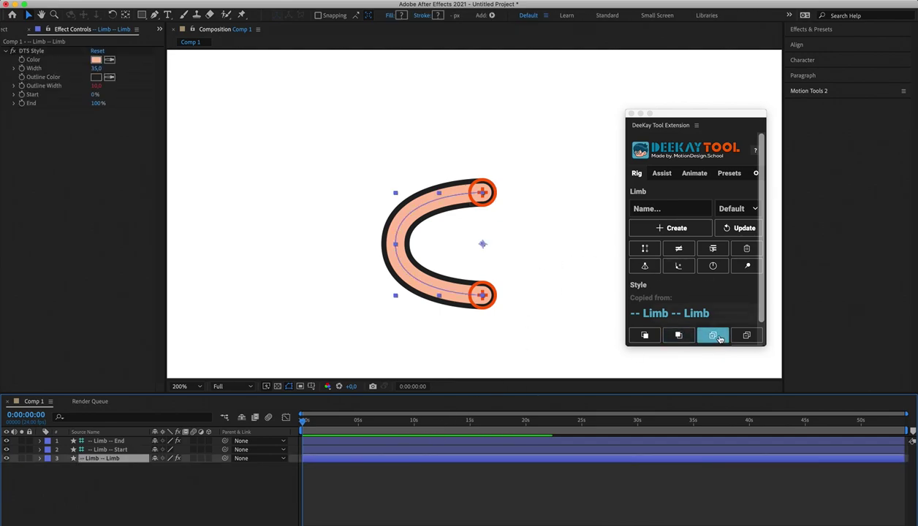
- Save a new limb style named 'asd' with Caps included and apply it
left_click(716, 336)
left_click(655, 240)
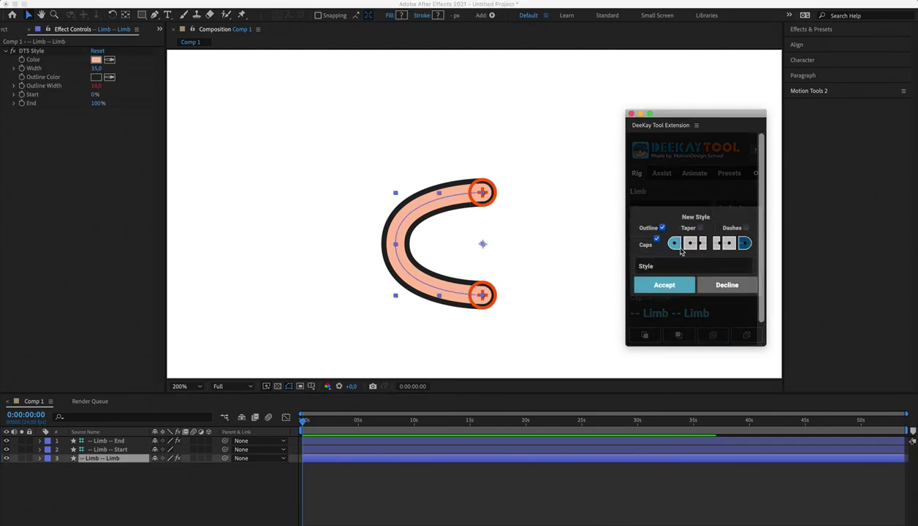
left_click(672, 266)
type("asd")
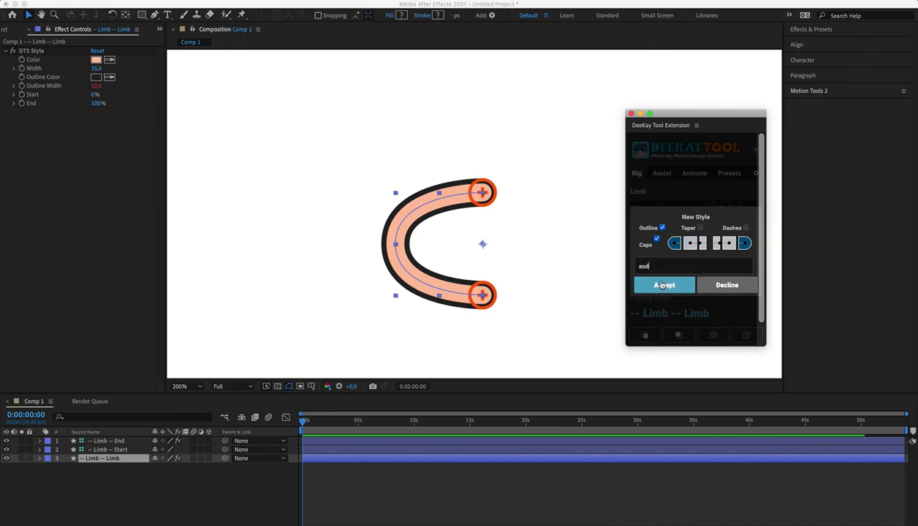
left_click(662, 285)
- Set the asd style End to 35%, keeping a Circle start cap and a Flat end cap
left_click(395, 503)
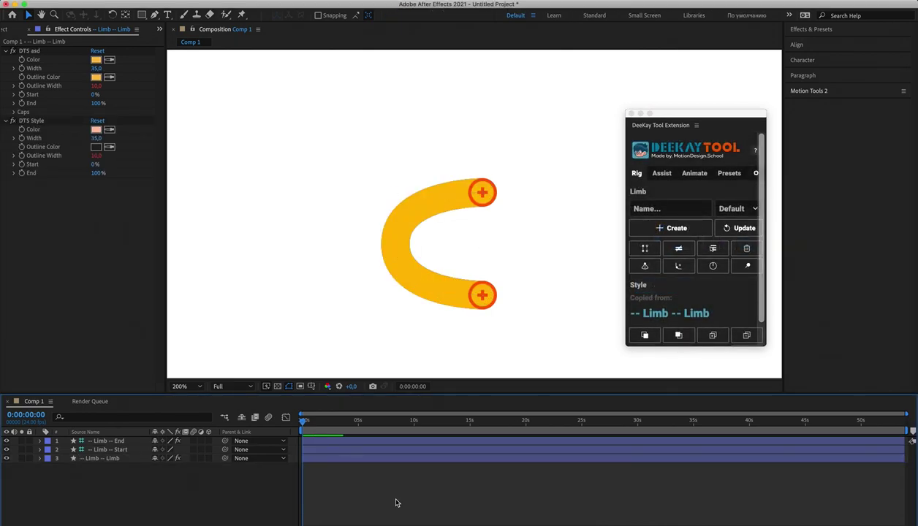
left_click_drag(98, 103, 61, 103)
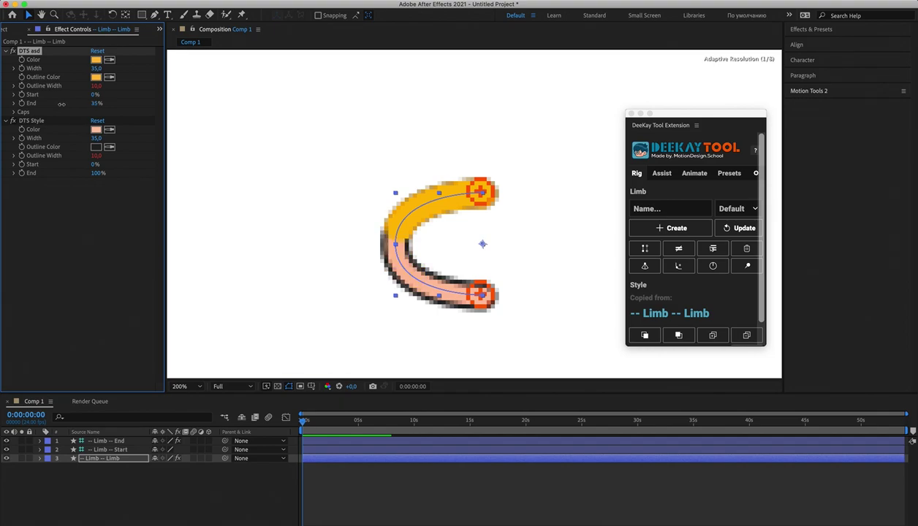
left_click(13, 113)
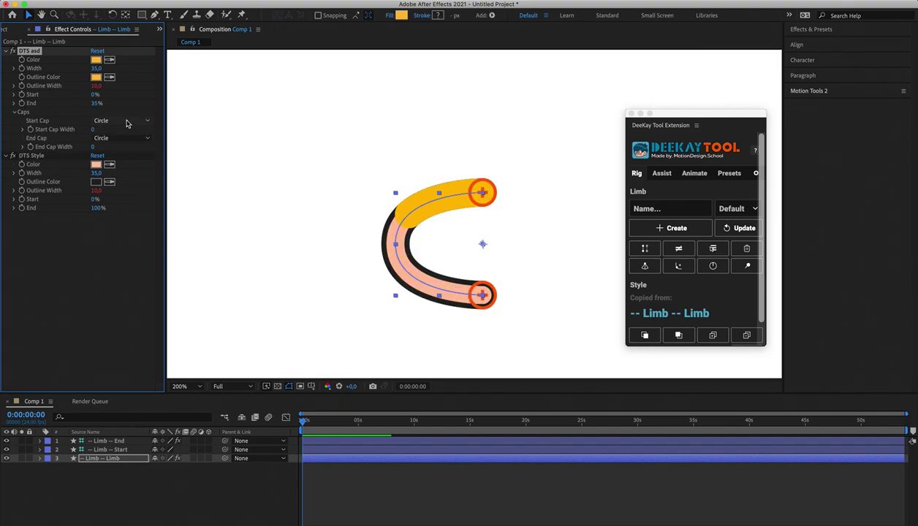
left_click(117, 121)
left_click(118, 140)
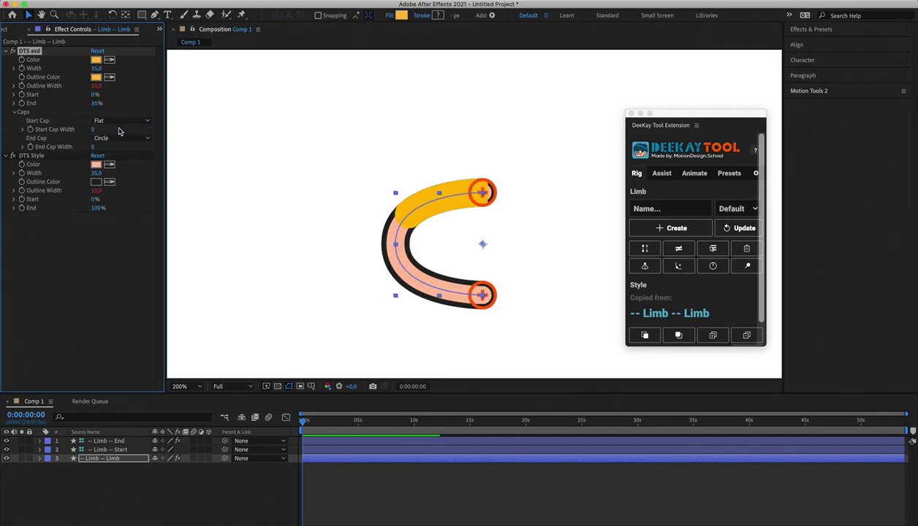
left_click(115, 122)
left_click(115, 130)
left_click(117, 138)
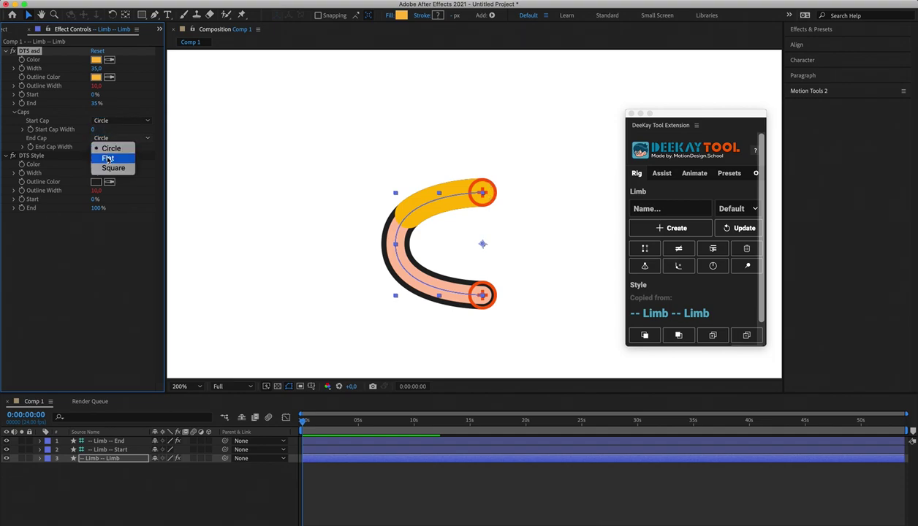
left_click(107, 157)
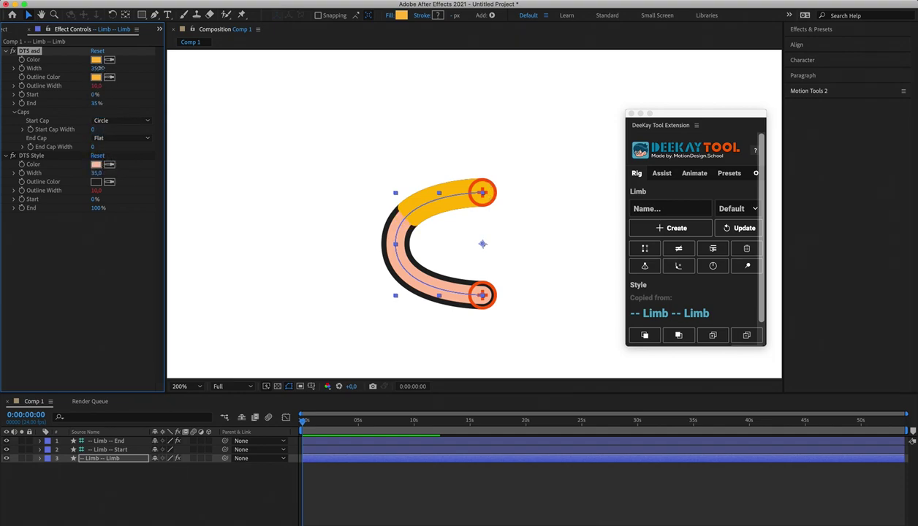
- Set the asd stroke Width to 82 and the Outline Color to black
left_click_drag(96, 68, 122, 65)
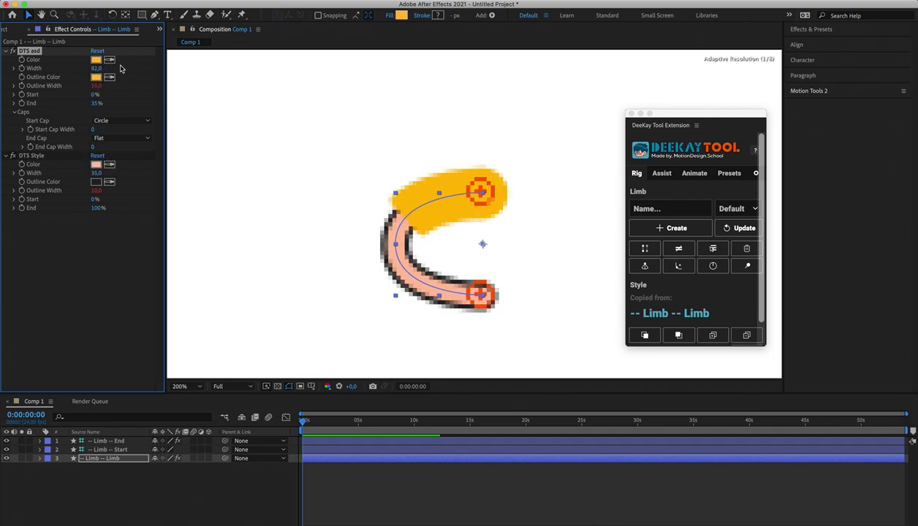
left_click(380, 475)
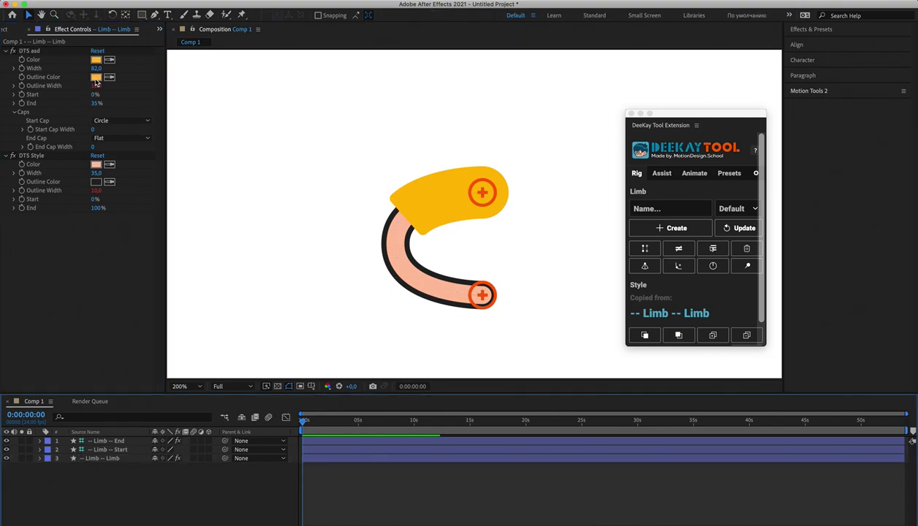
left_click(96, 76)
left_click_drag(137, 430, 98, 458)
left_click(323, 327)
left_click(380, 487)
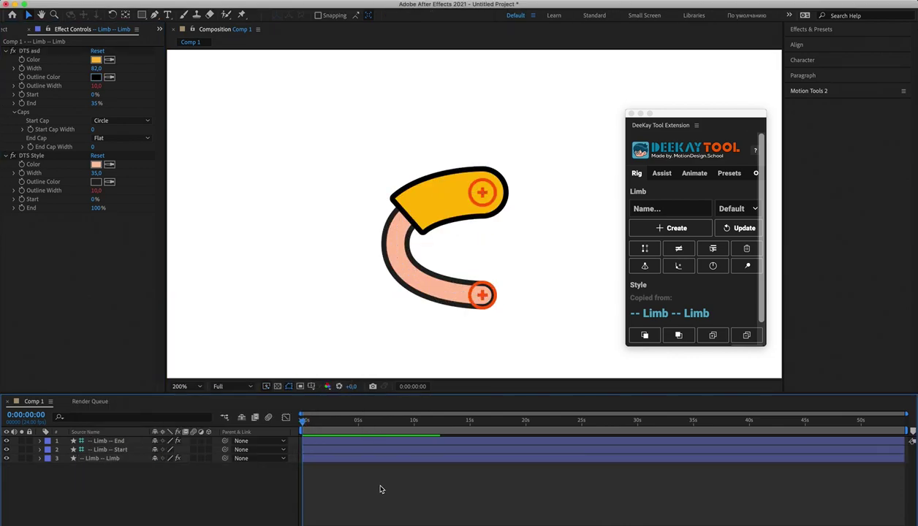
left_click(92, 459)
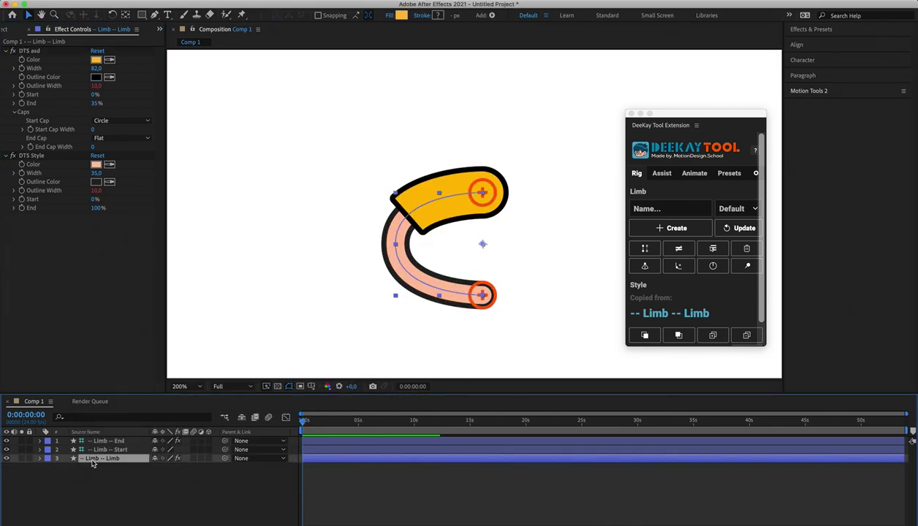
- Duplicate the limb rig and move the copy to the left of the original
left_click(646, 249)
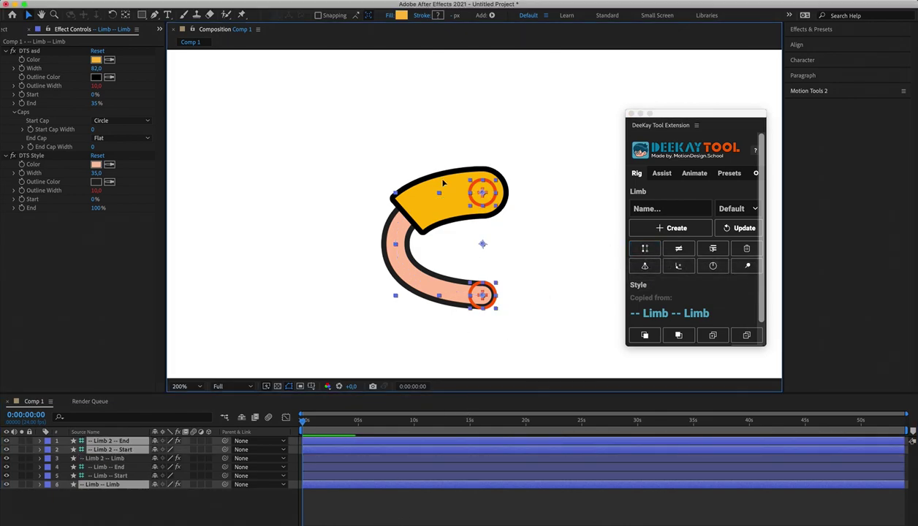
left_click_drag(488, 186, 432, 180)
left_click_drag(371, 183, 286, 178)
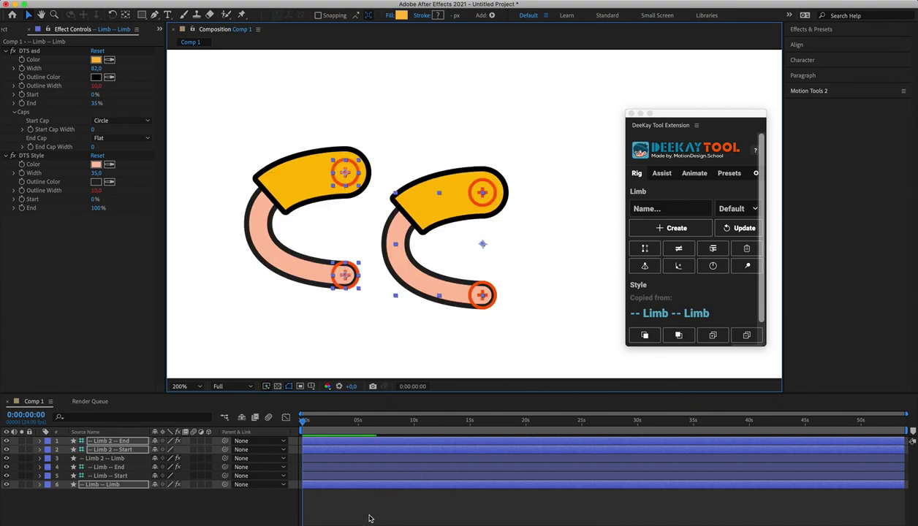
- Reorder the original limb's layers: Limb End to the top, Limb Start up one row
left_click(113, 484)
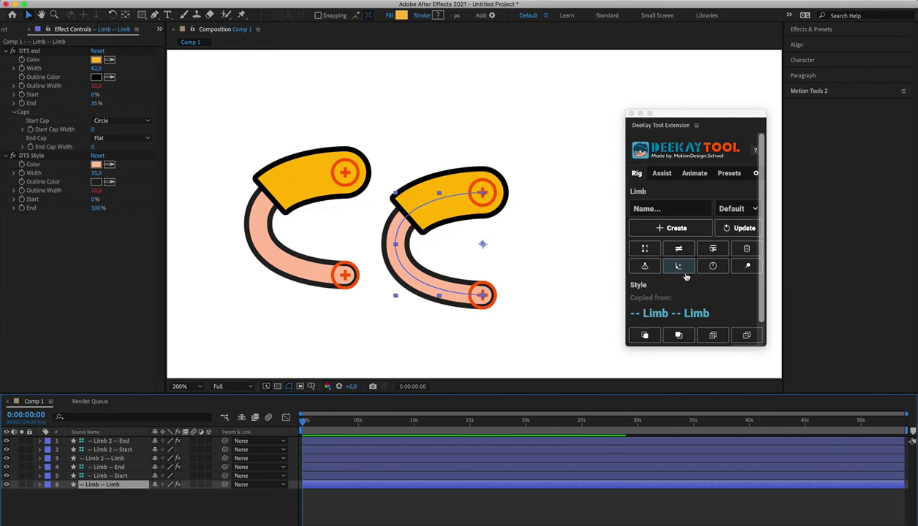
left_click(712, 248)
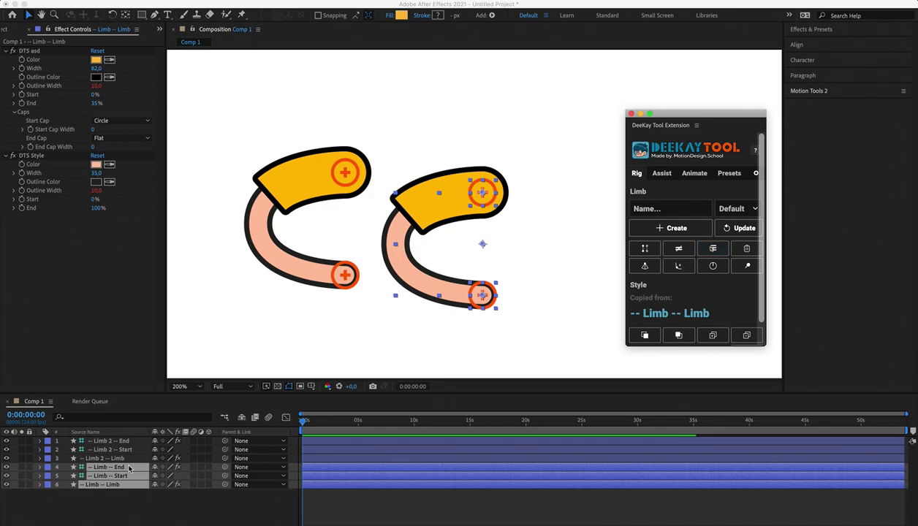
left_click(114, 515)
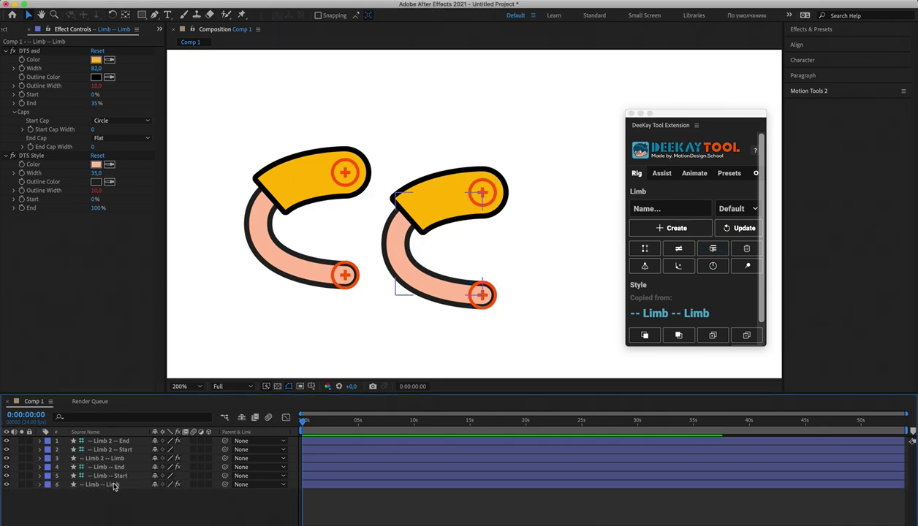
left_click(103, 485)
left_click(111, 476)
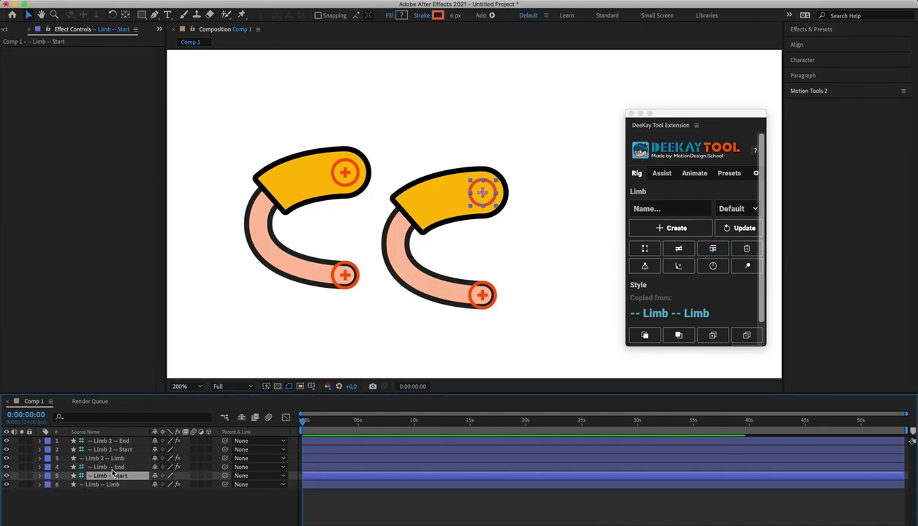
left_click_drag(106, 467, 120, 441)
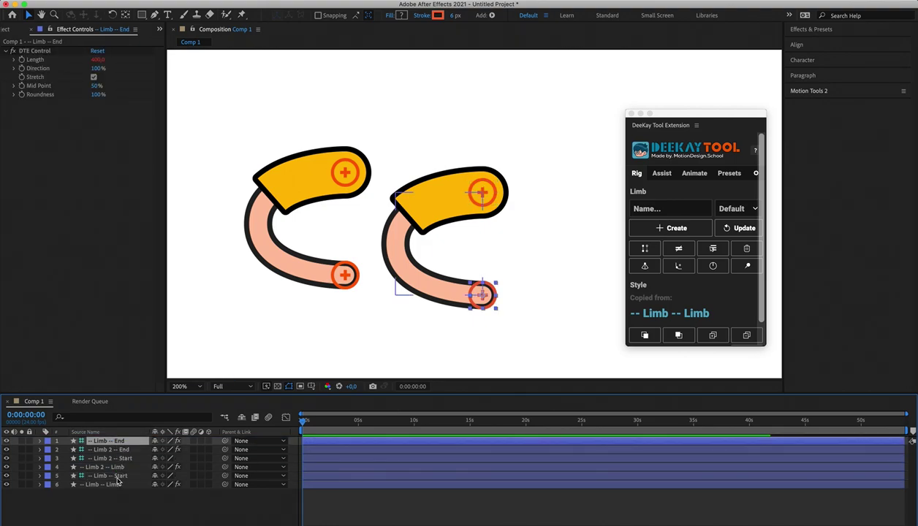
left_click(116, 475)
left_click_drag(116, 477, 128, 463)
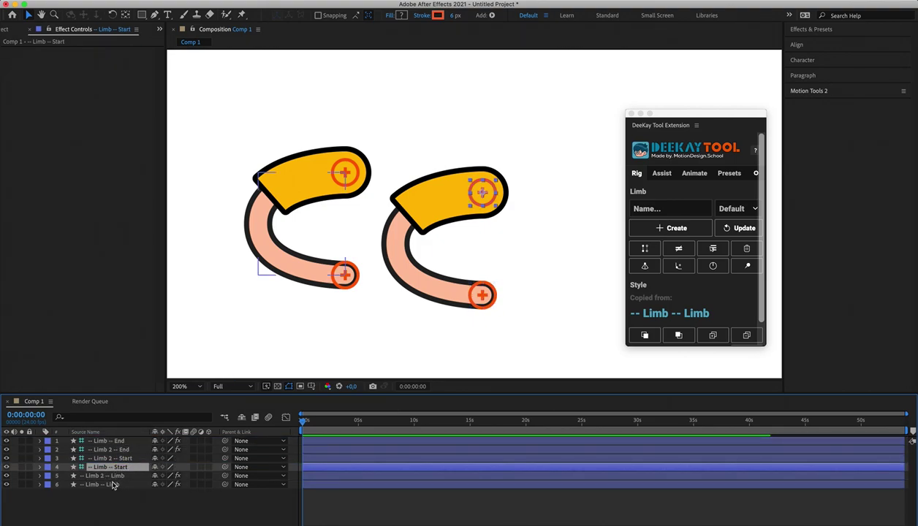
- Select the original limb's path layer and its start and end controllers
left_click(113, 485)
left_click(712, 248)
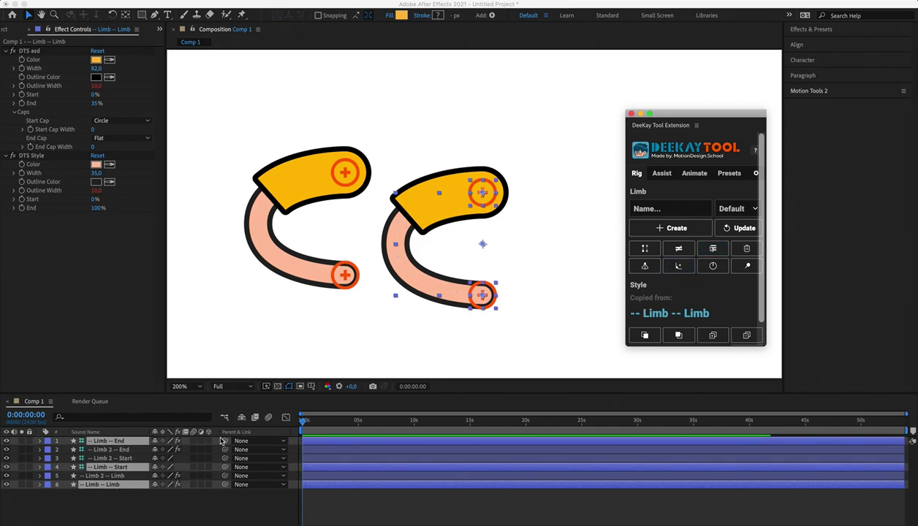
left_click(128, 503)
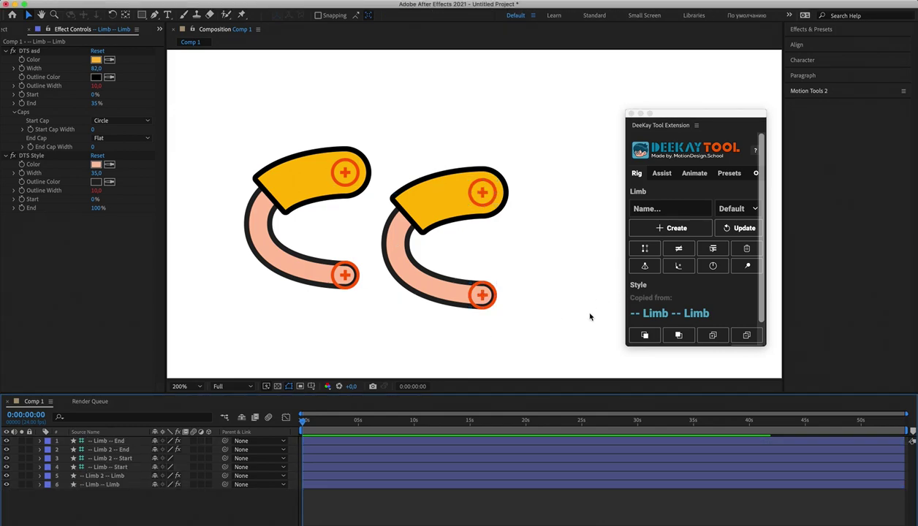
left_click(113, 483)
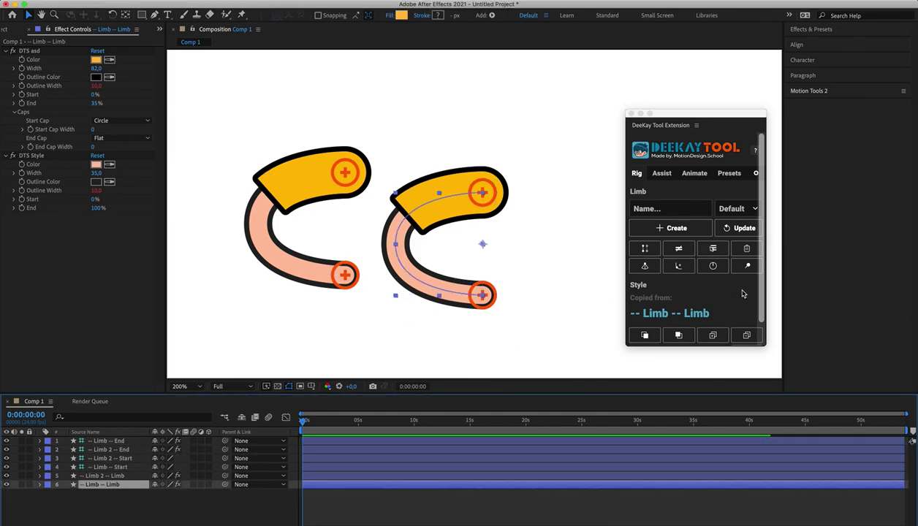
- Add an AutoFlop Flipper Axis to the selected limb and show its guides
left_click(646, 267)
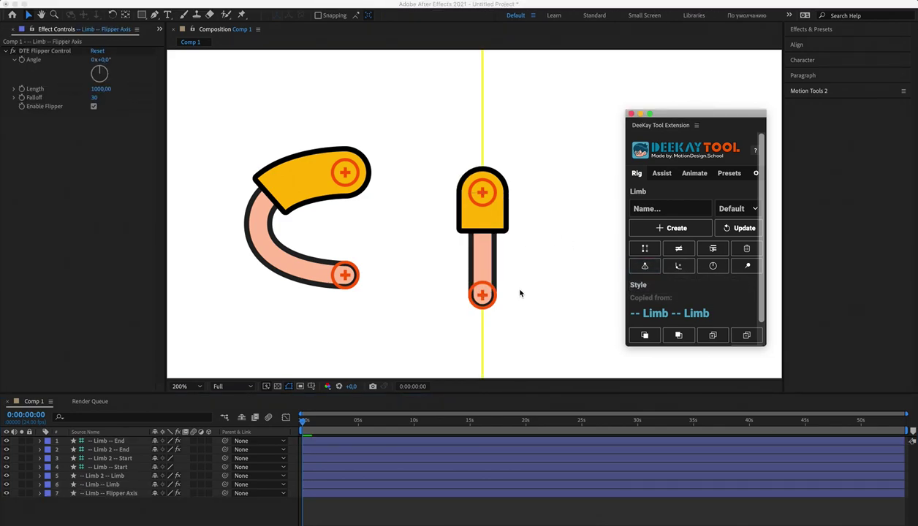
scroll(544, 289, "down", 2)
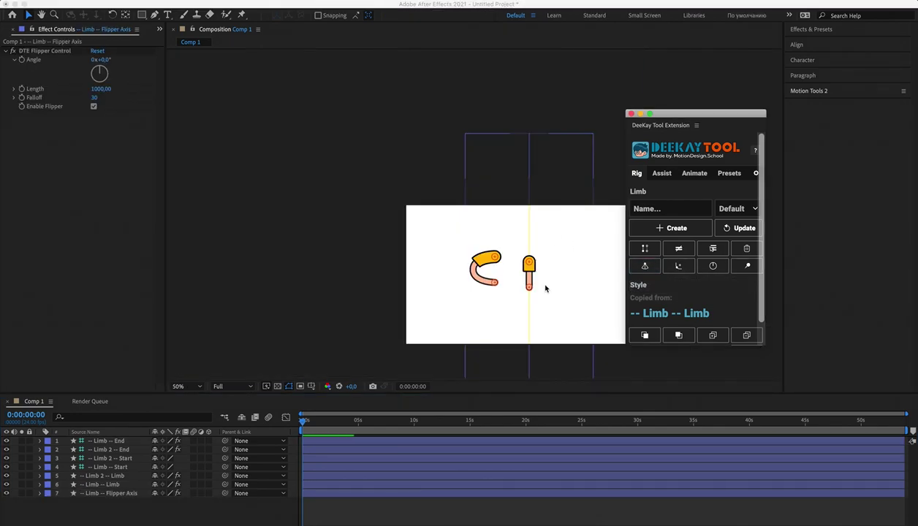
scroll(545, 289, "up", 2)
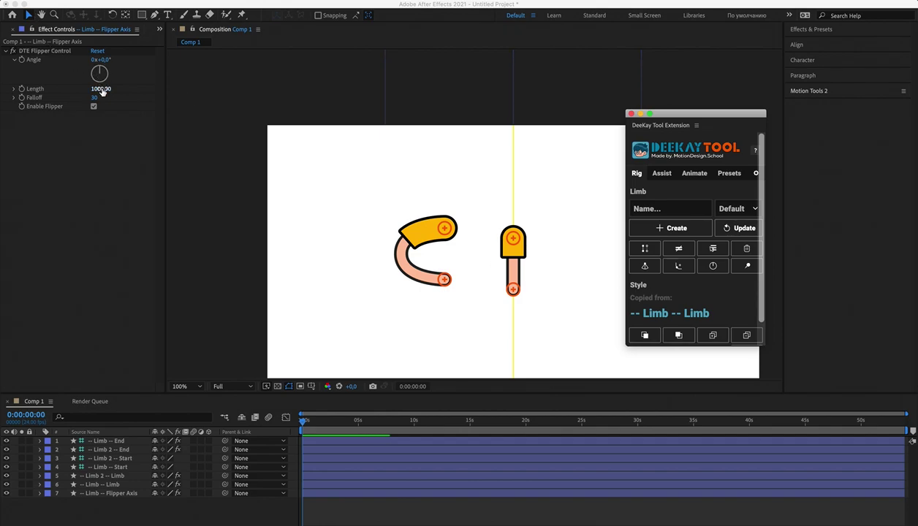
left_click(58, 53)
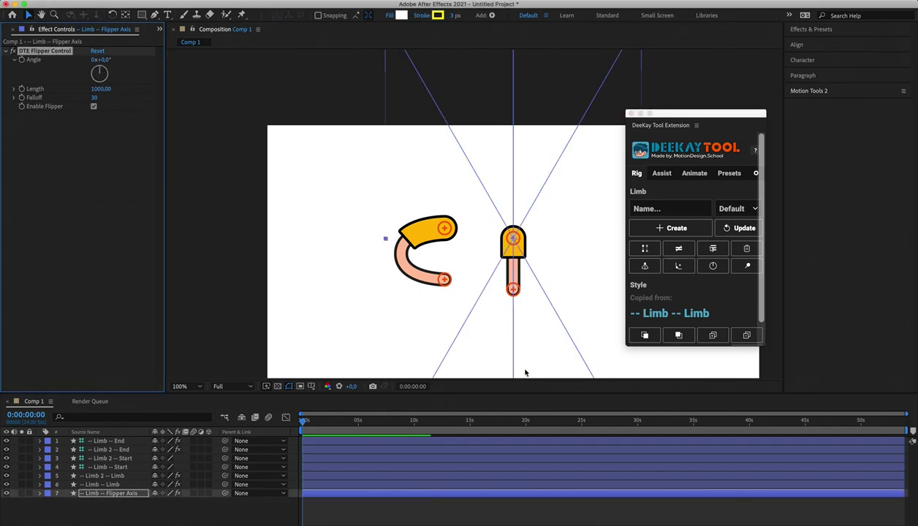
left_click(342, 93)
- Drag the right limb's End controller down to the lower right to bend it
left_click(512, 288)
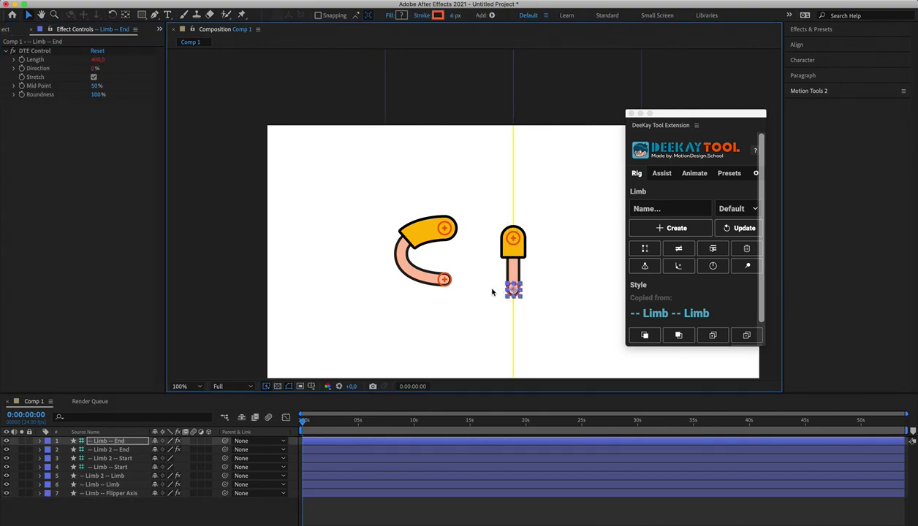
left_click_drag(511, 288, 524, 332)
left_click_drag(558, 324, 557, 322)
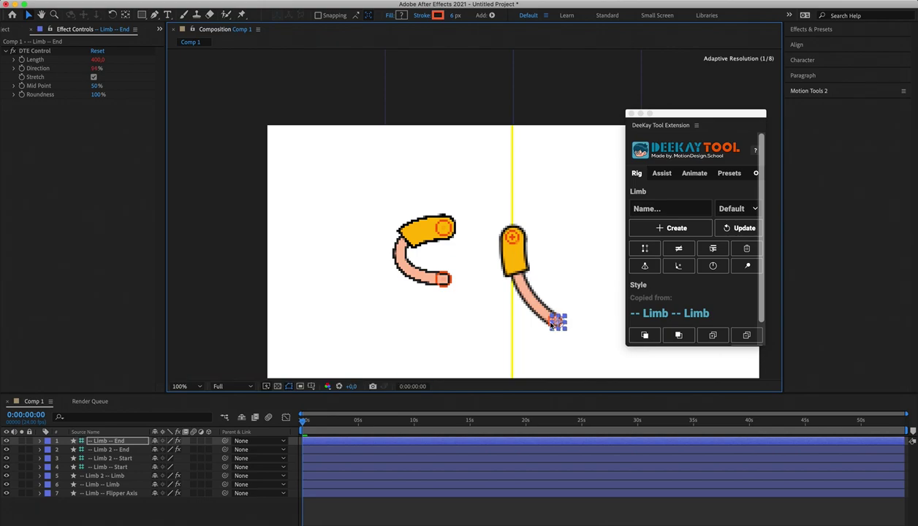
left_click(48, 51)
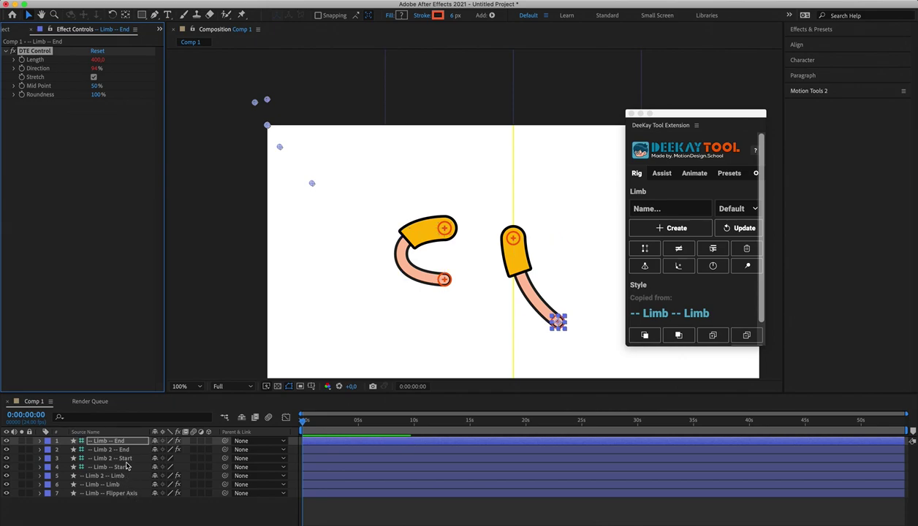
left_click(119, 494)
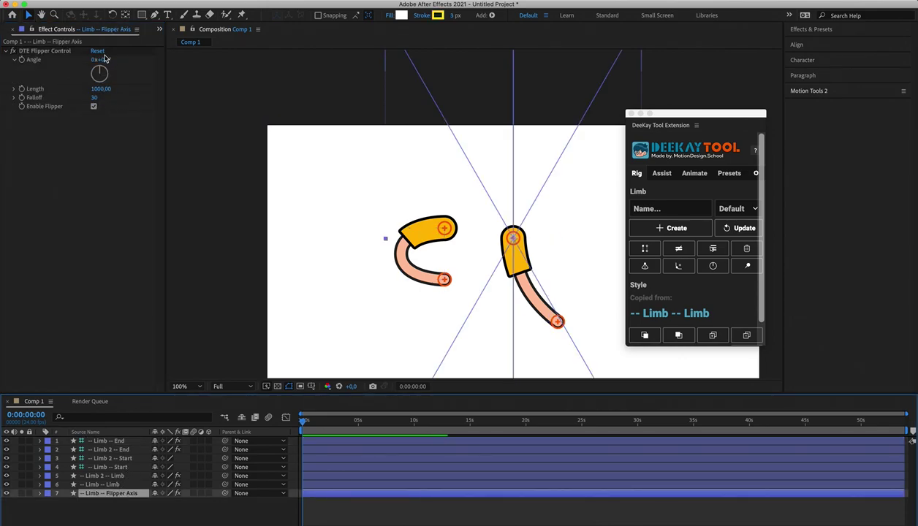
- Adjust the Flipper Control Angle and set the flipper Length to 310
left_click_drag(106, 60, 108, 60)
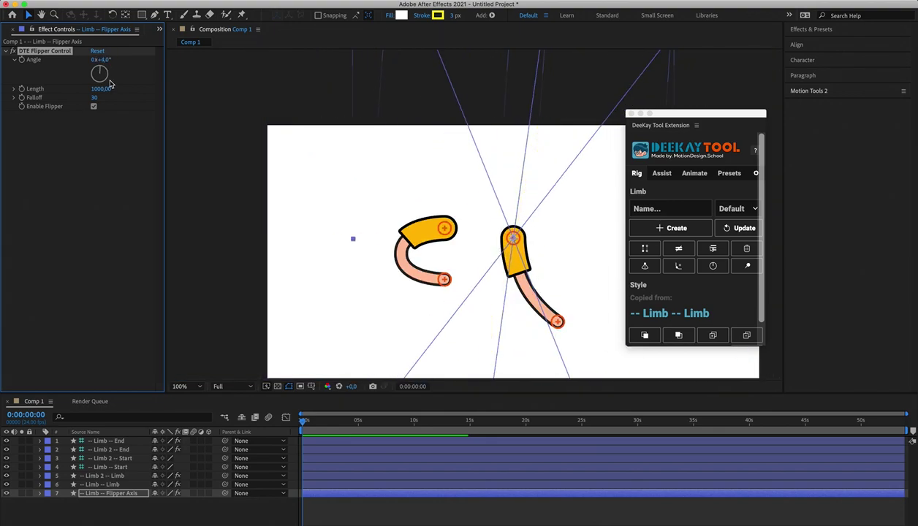
type("30")
key("Return")
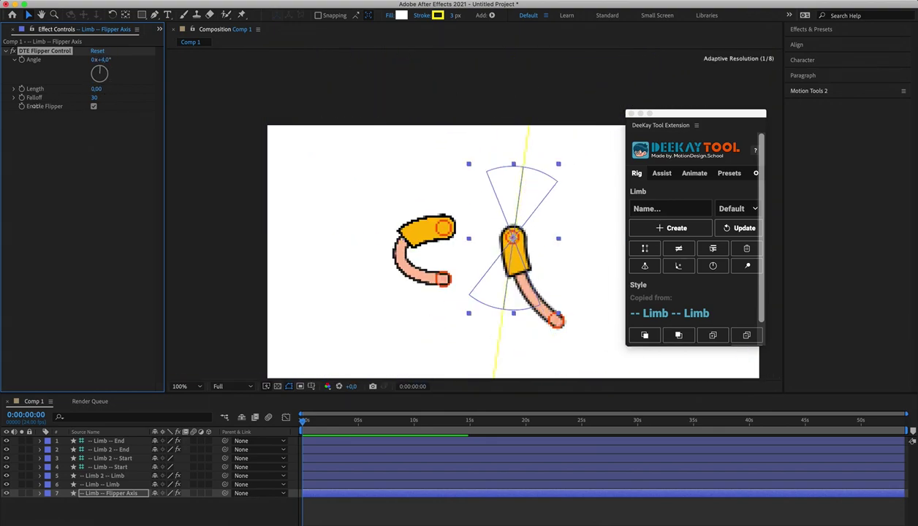
mouse_move(99, 88)
left_mouse_down()
mouse_move(106, 94)
mouse_move(86, 87)
left_mouse_up()
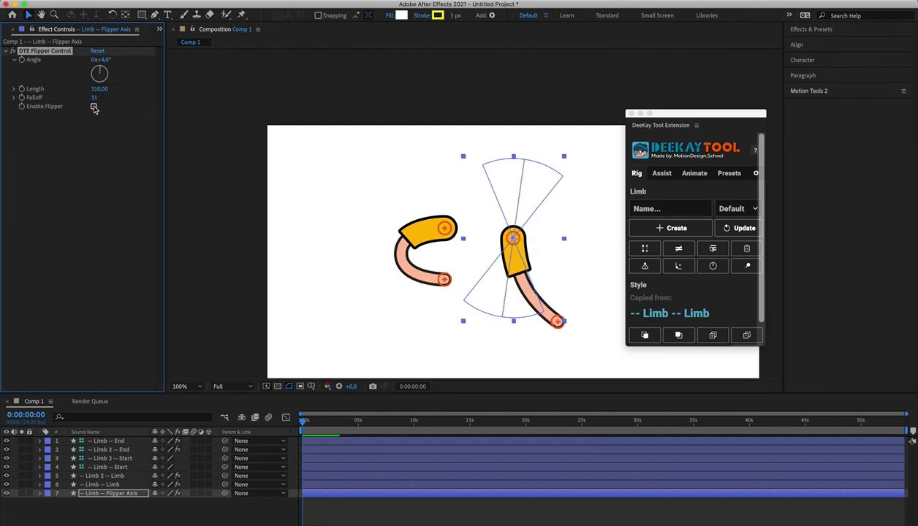
- Toggle Enable Flipper off and on to compare the bend, then select the limb layer
left_click(94, 107)
left_click(94, 108)
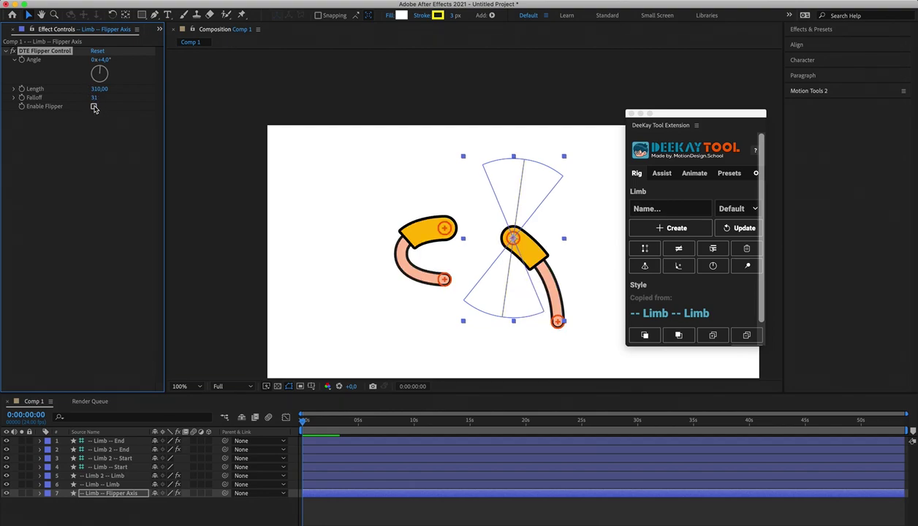
left_click(95, 107)
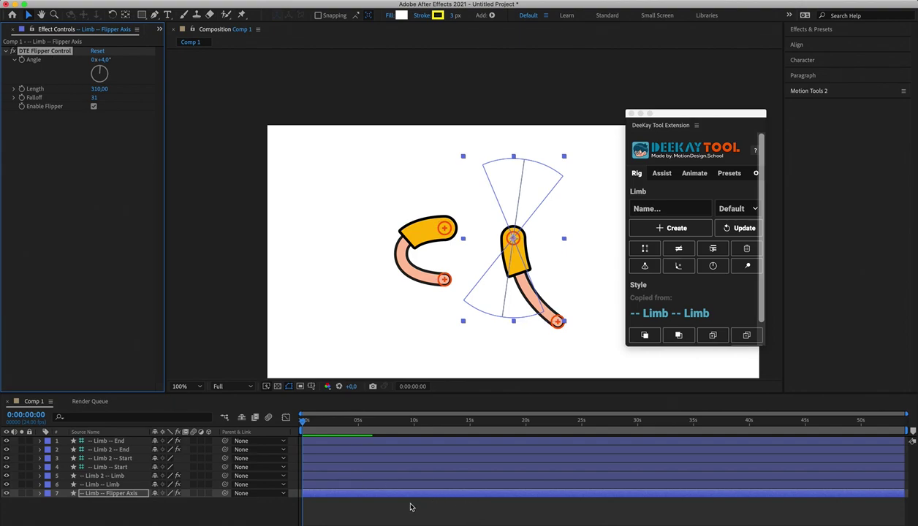
left_click(102, 484)
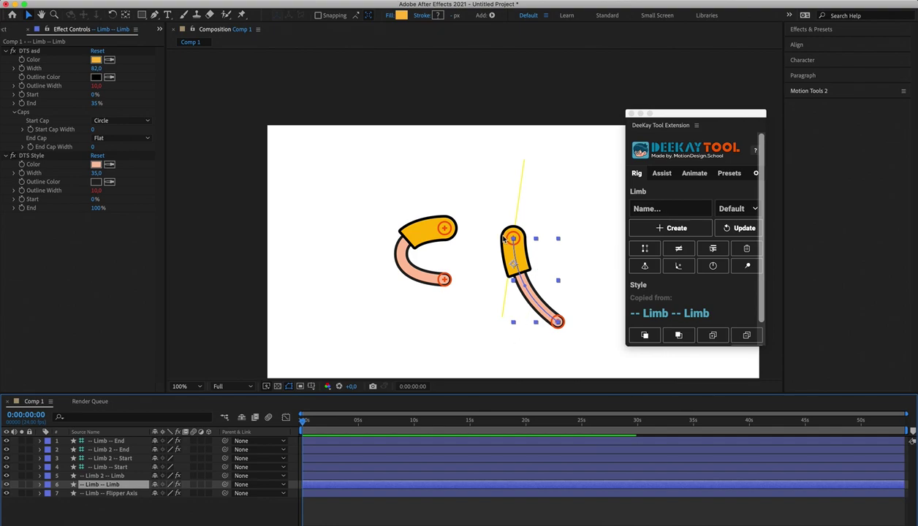
- Delete the first limb rig, pull Limb 2's end down-right, and move the DeeKay panel up
left_click(746, 249)
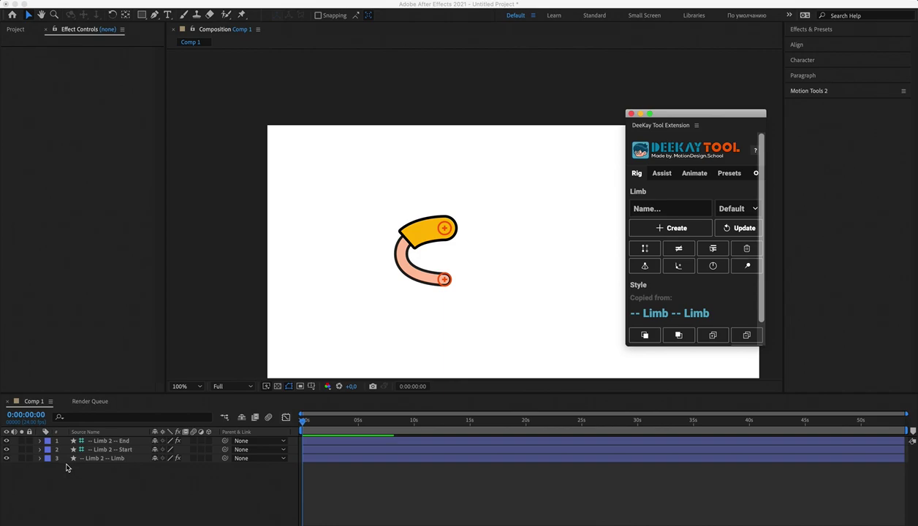
left_click_drag(443, 280, 453, 314)
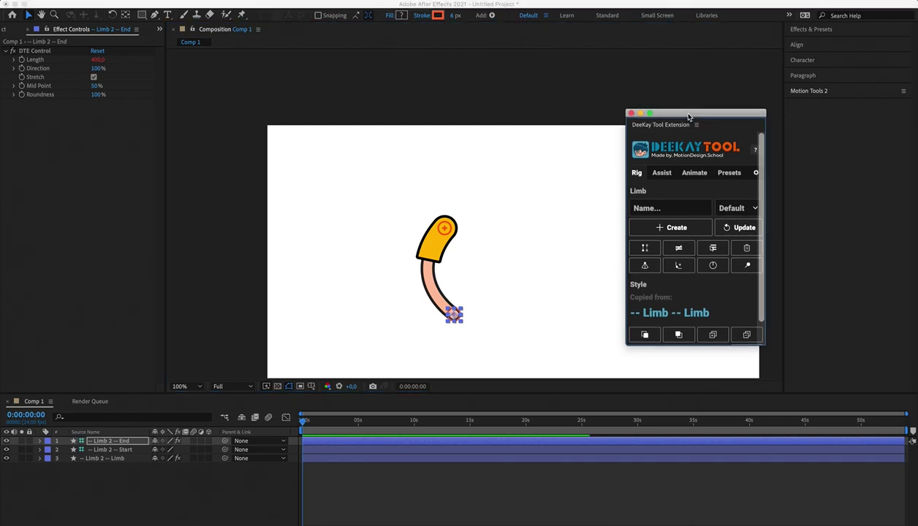
left_click_drag(689, 115, 683, 81)
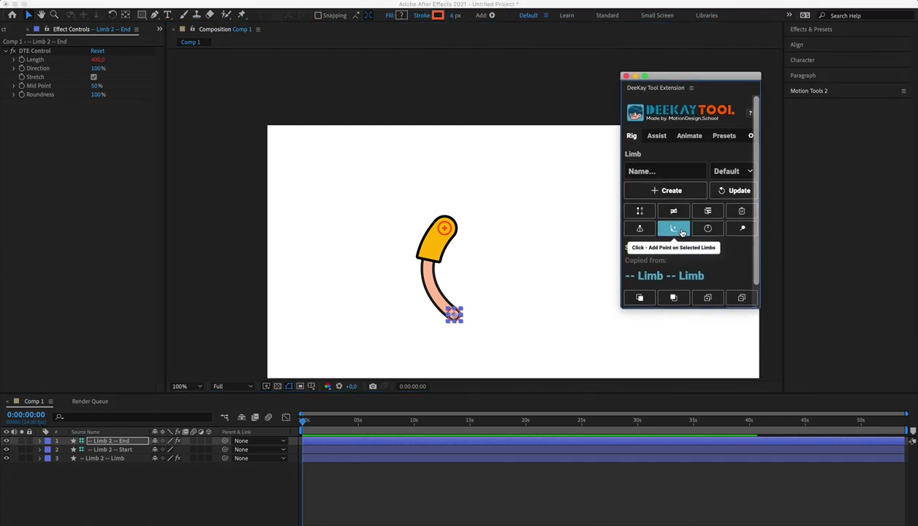
- Add Point 1 on the selected Limb 2
left_click(106, 459)
left_click(683, 232)
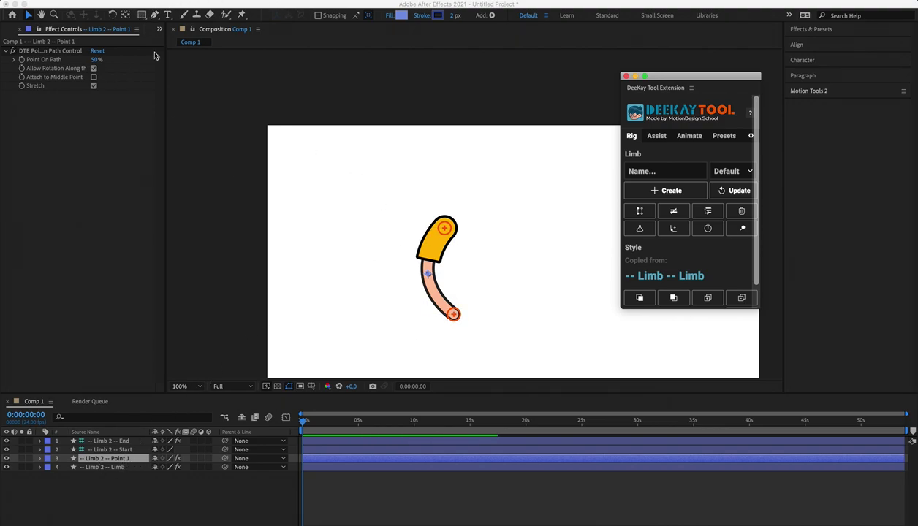
left_click(359, 499)
- Draw a small blue square beside the limb with the Rectangle tool
left_click(141, 14)
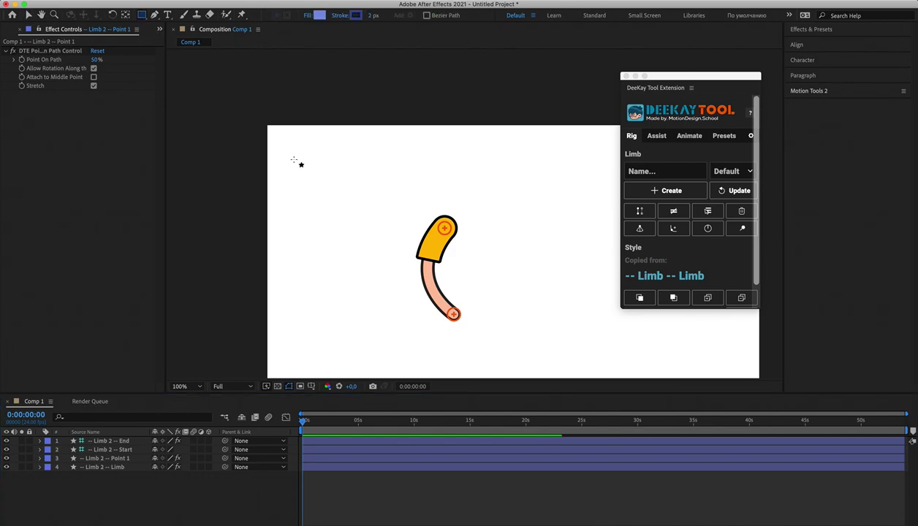
left_click_drag(402, 274, 415, 285)
left_click(355, 462)
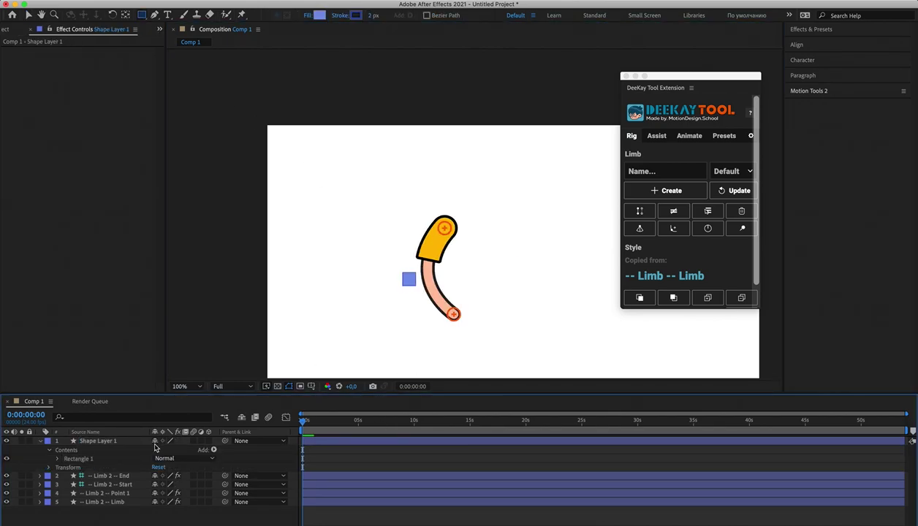
left_click(40, 441)
left_click(92, 441)
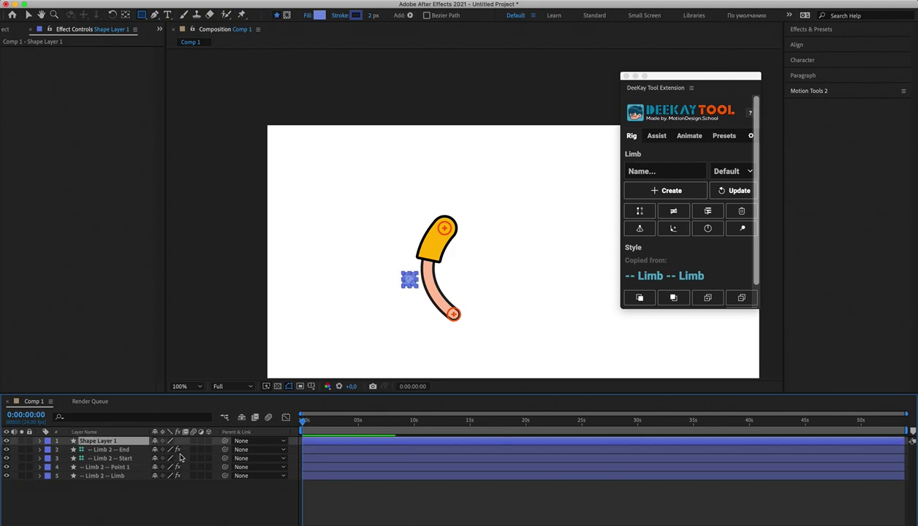
- Parent the square to 'Limb 2 -- Point 1', nudge it right, and bend Limb 2 to test
left_click_drag(224, 441, 130, 467)
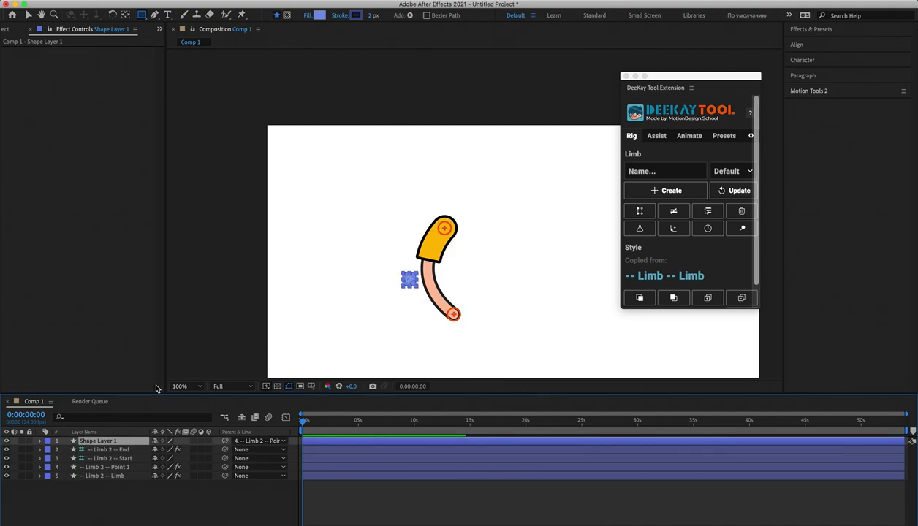
key("Right")
key("Right")
key("Right")
key("Right")
key("Right")
key("Right")
key("Right")
key("Right")
key("Right")
key("Right")
key("Right")
key("Right")
key("Right")
key("Right")
key("Right")
key("Right")
key("Right")
key("Right")
key("Right")
key("Right")
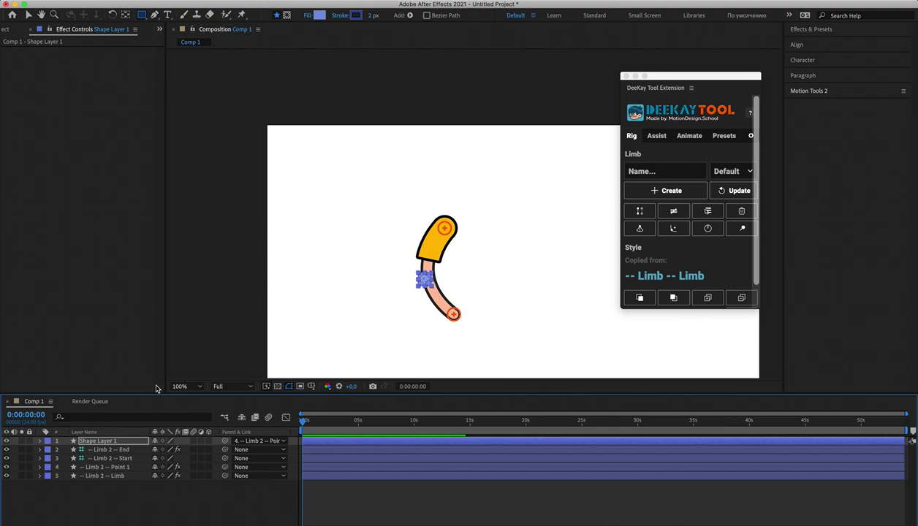
left_click(387, 493)
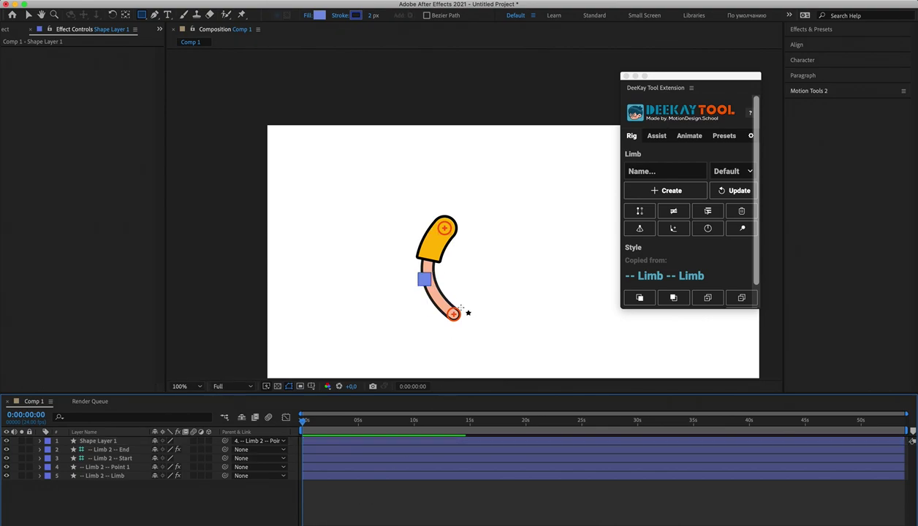
left_click_drag(461, 319, 412, 268)
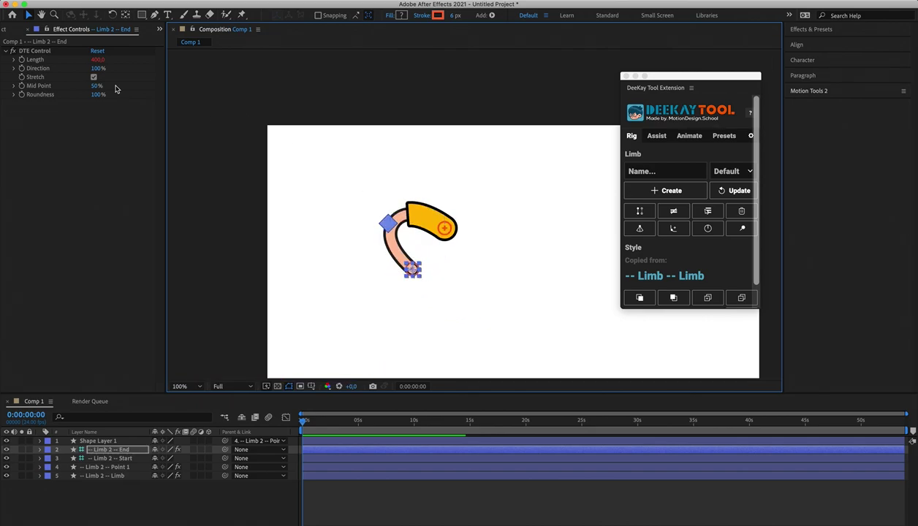
- Set Point 1's Point On Path to 27%, then re-bend Limb 2 into a downward curve
left_click(109, 466)
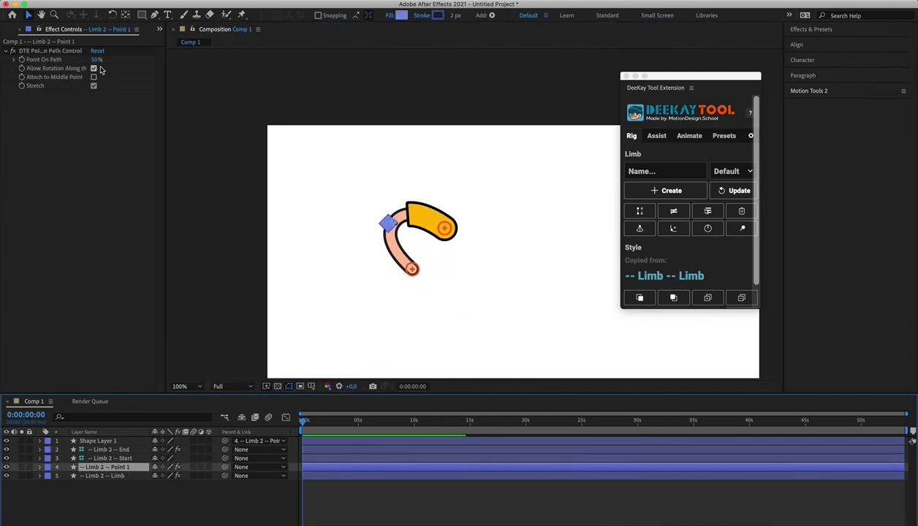
left_click_drag(96, 59, 73, 59)
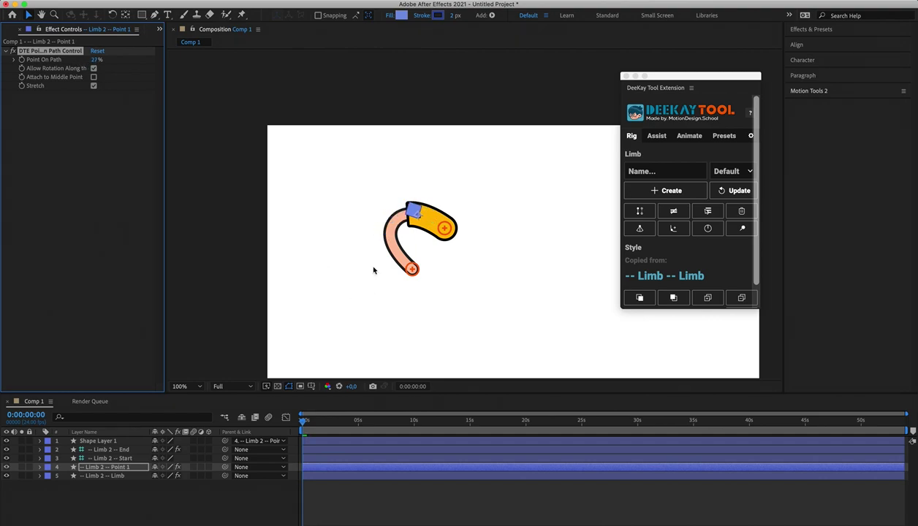
left_click_drag(411, 270, 372, 212)
left_click_drag(402, 242, 508, 324)
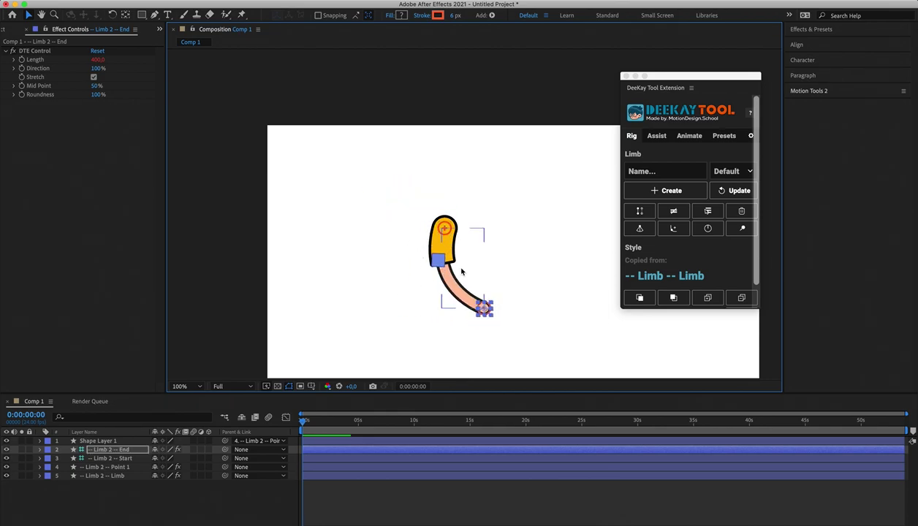
- Add a second point at 50% on Limb 2 and draw a blue rectangle on it
left_click(673, 230)
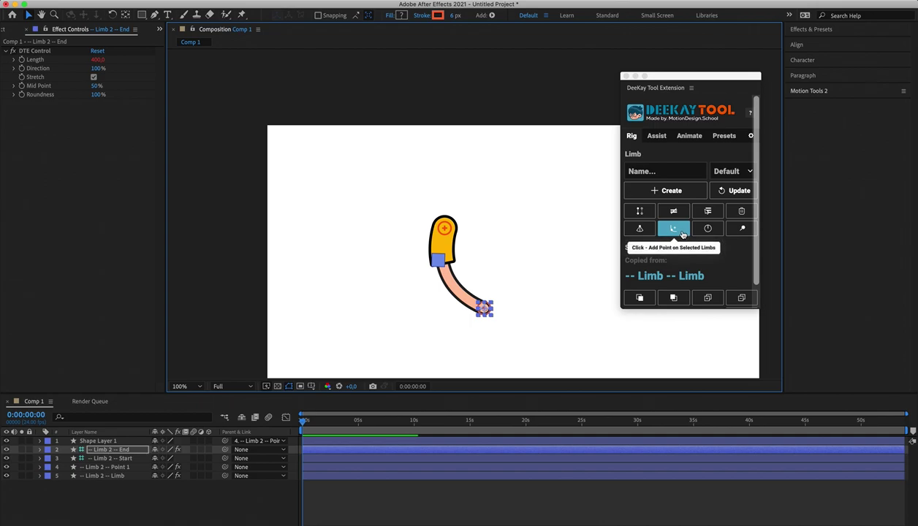
left_click(143, 15)
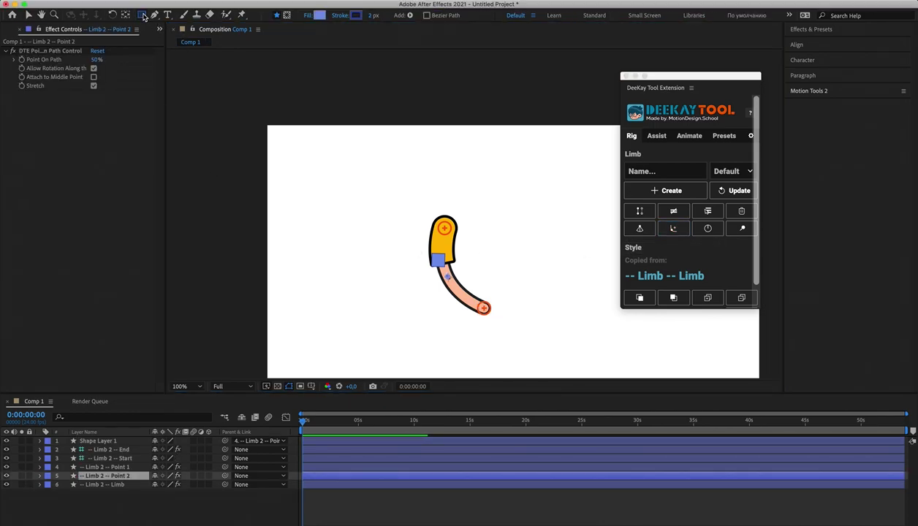
left_click_drag(432, 261, 447, 282)
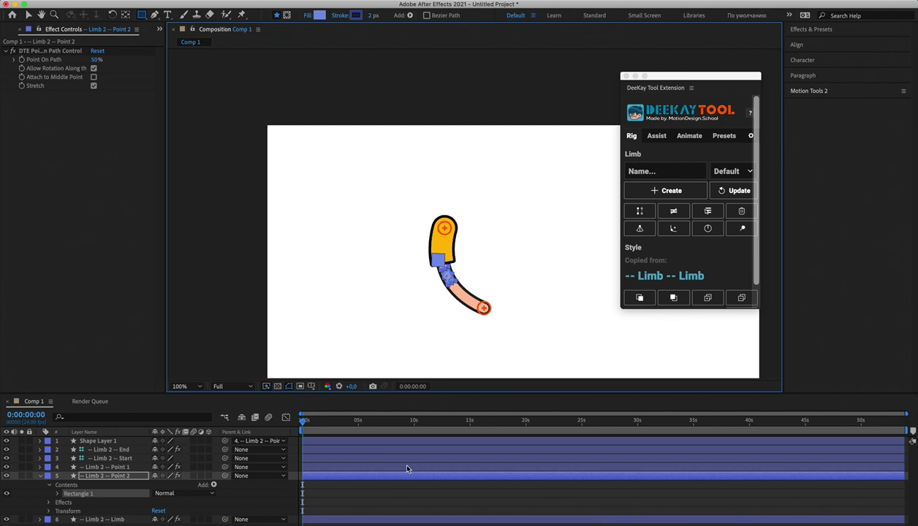
- Drag Limb 2's end controller to bend the limb, then undo that move
key("v")
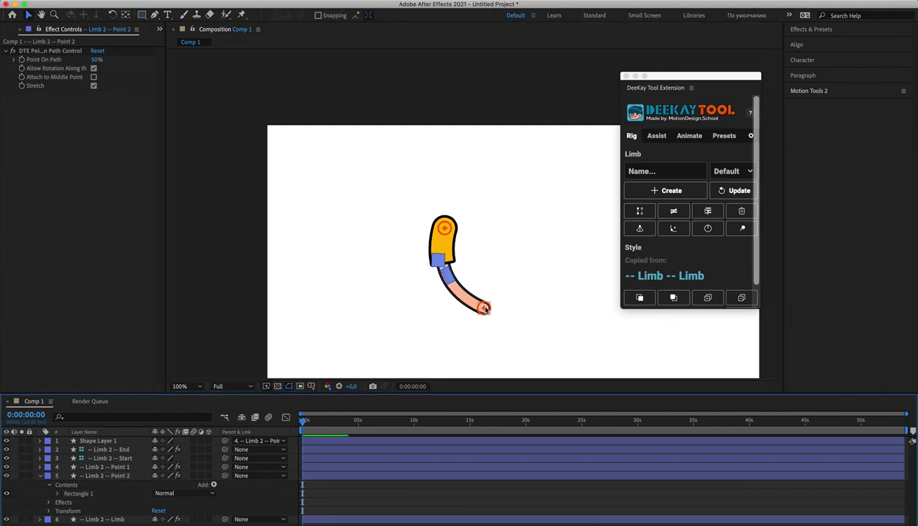
left_click_drag(483, 307, 518, 282)
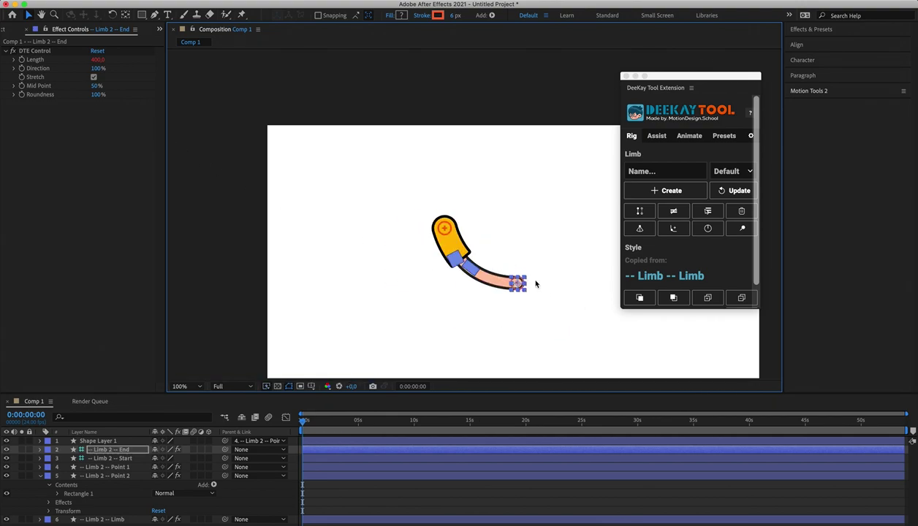
key("super+z")
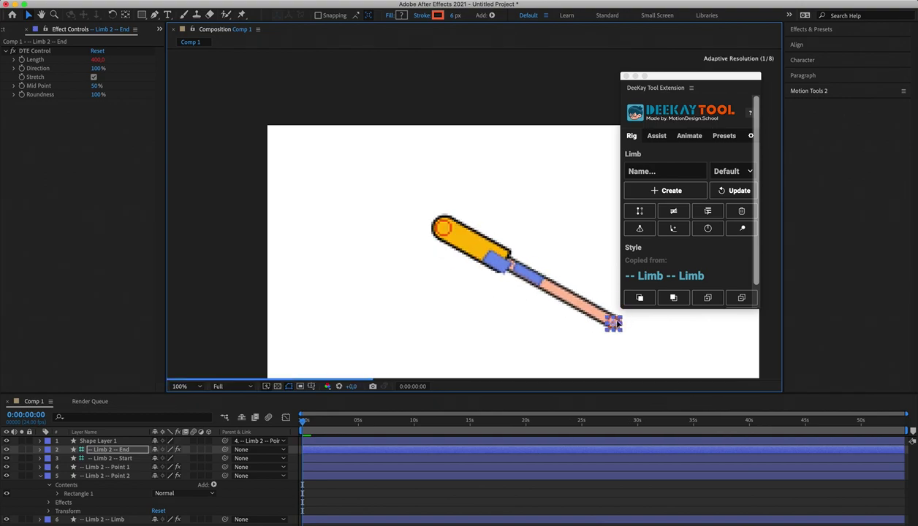
- Drag Limb 2's End controller up-left so its two blue rectangles sit closer together
left_click(117, 467)
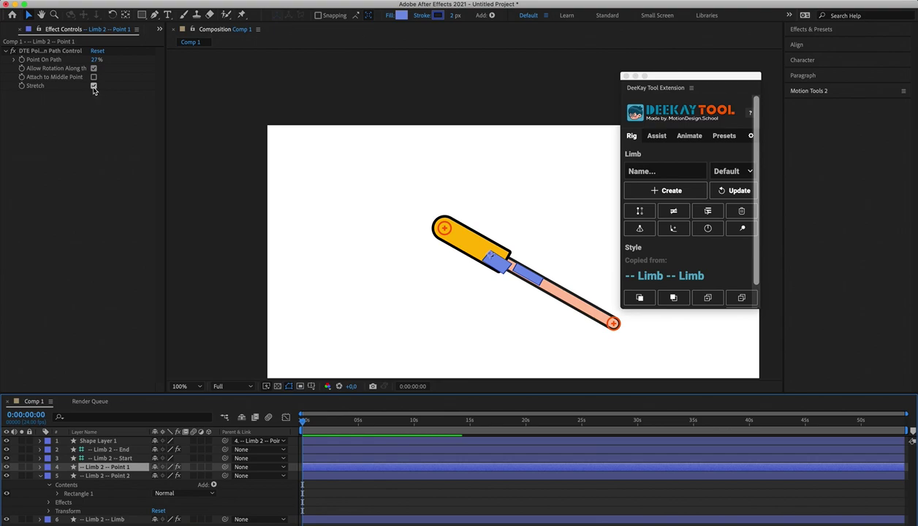
left_click(365, 499)
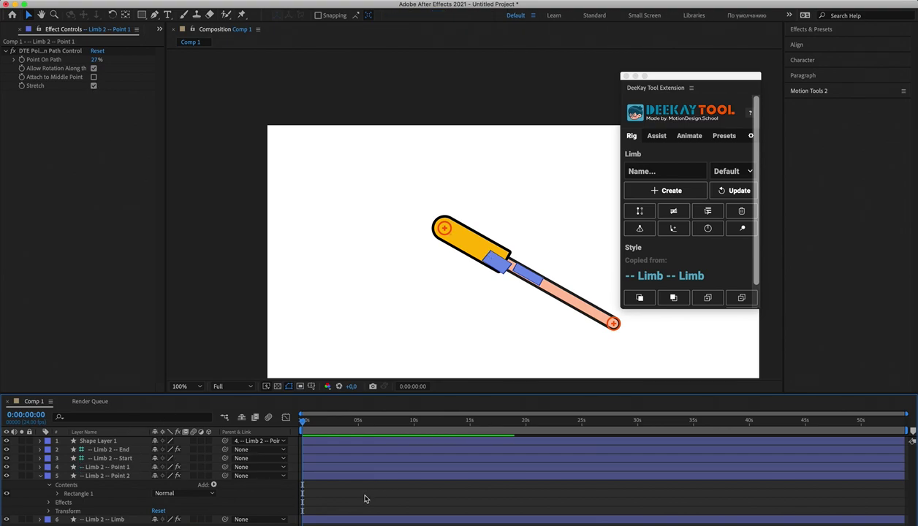
left_click(612, 322)
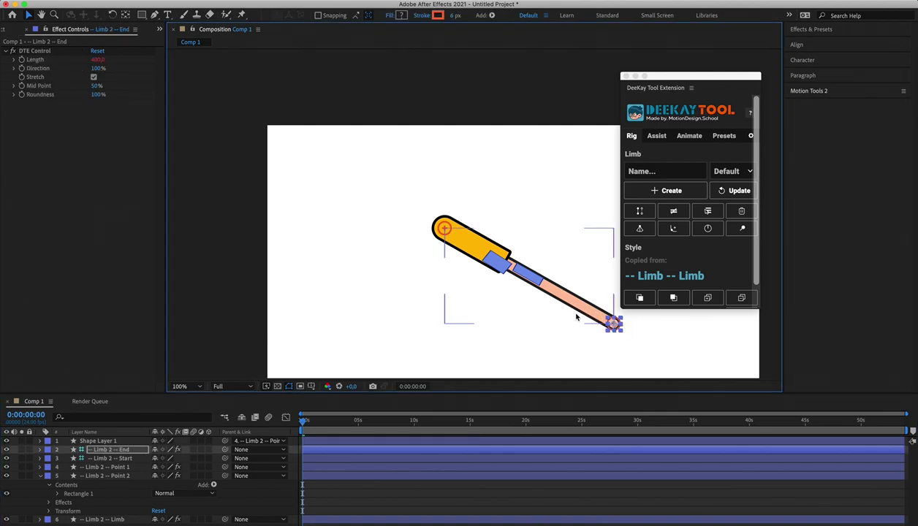
left_click_drag(602, 314, 524, 287)
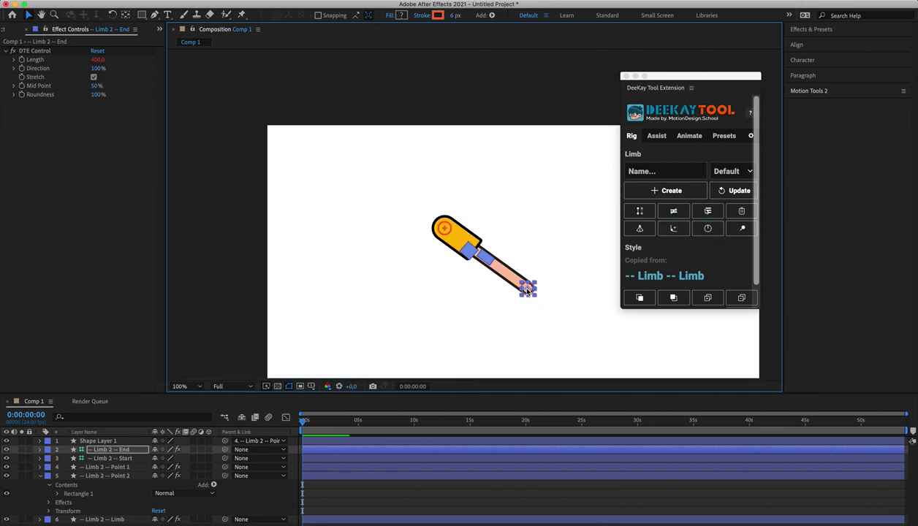
- Add AutoRotate to the limb's end and remove the unwanted rectangle groups
left_click(703, 228)
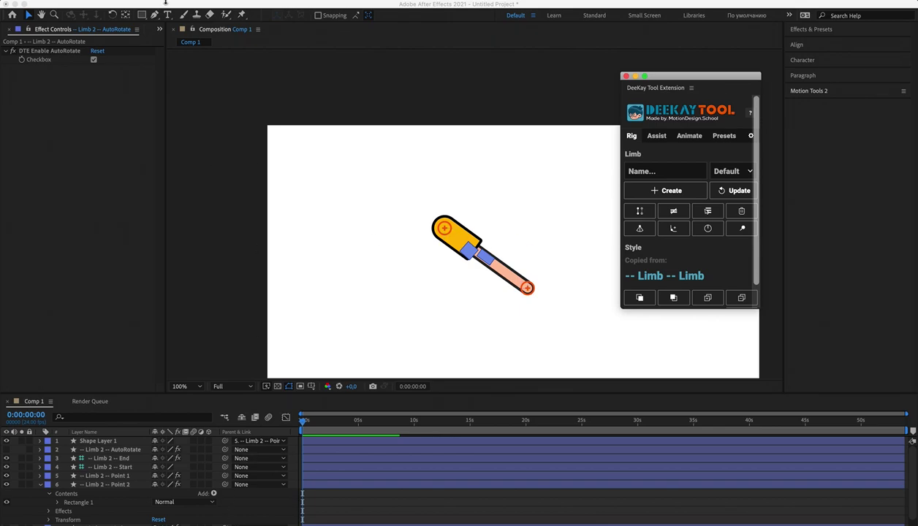
left_click(122, 450)
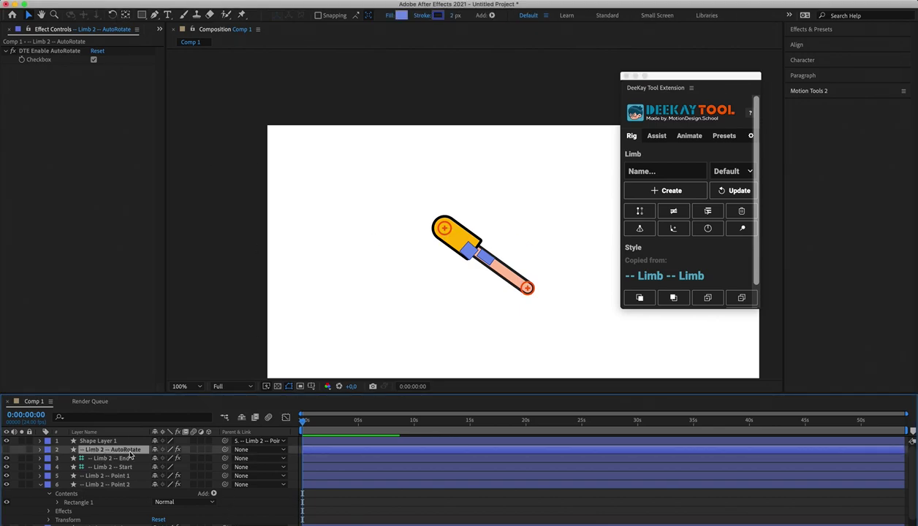
left_click(209, 31)
key("q")
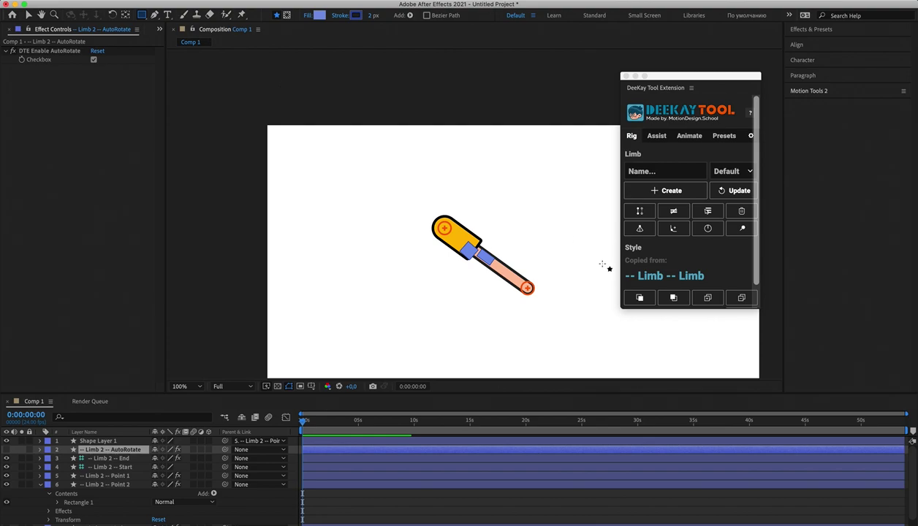
left_click(562, 310)
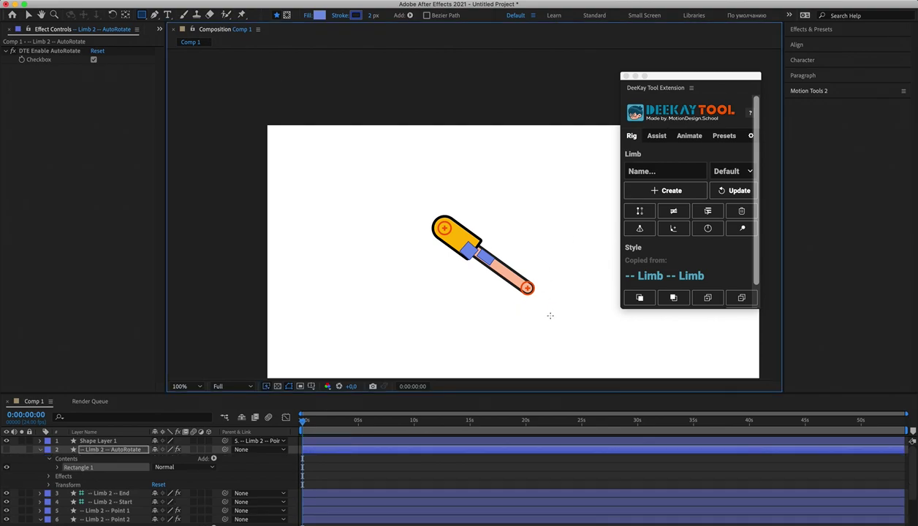
left_click(517, 307)
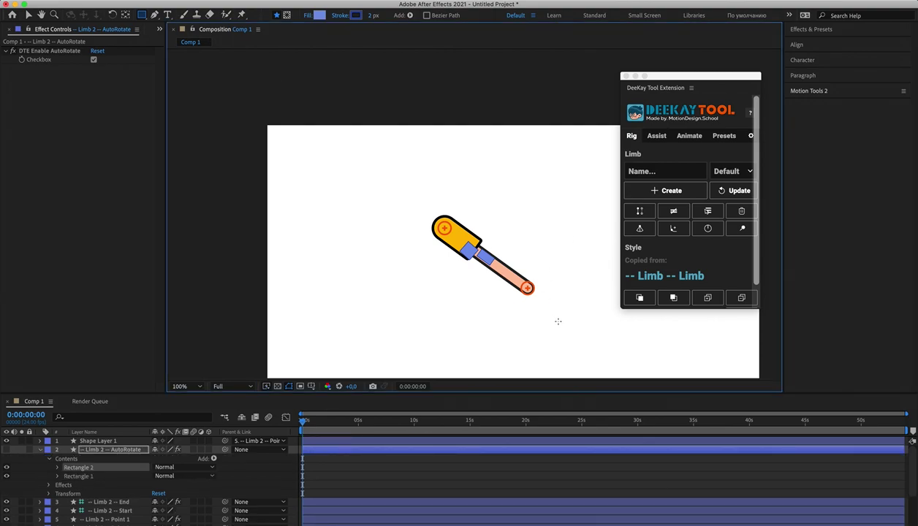
key("Delete")
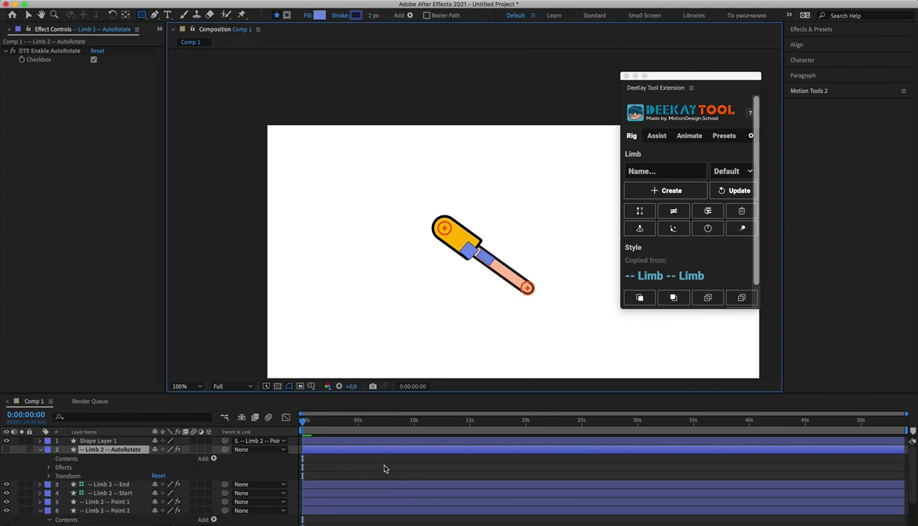
left_click(383, 469)
- Draw a small blue rectangle, parent it to AutoRotate, rotate it 101.5°, and curl the limb
left_click_drag(525, 303, 566, 315)
left_click(379, 470)
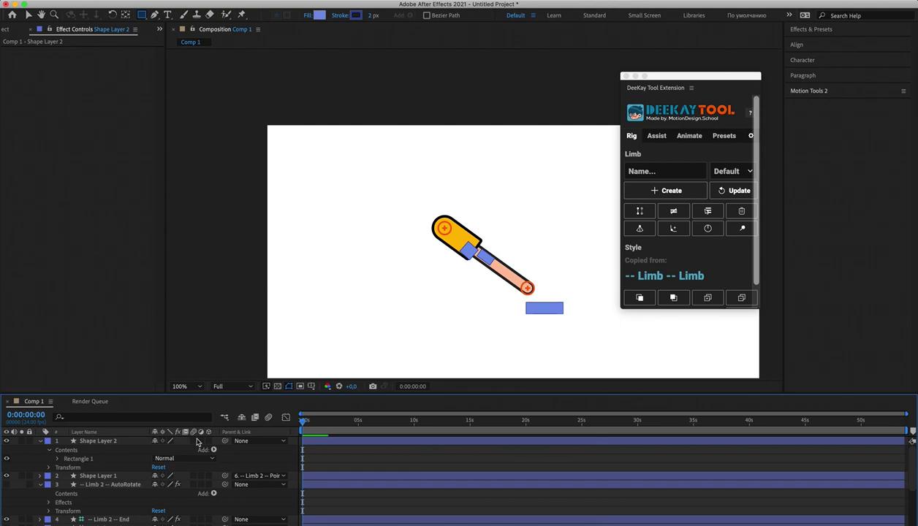
left_click_drag(225, 440, 150, 486)
key("v")
left_click(532, 306)
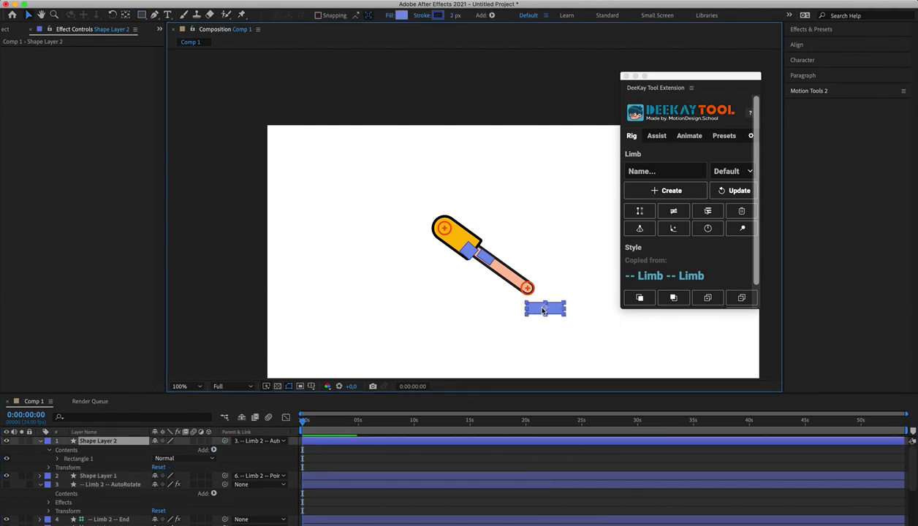
key("r")
left_click_drag(168, 452, 139, 452)
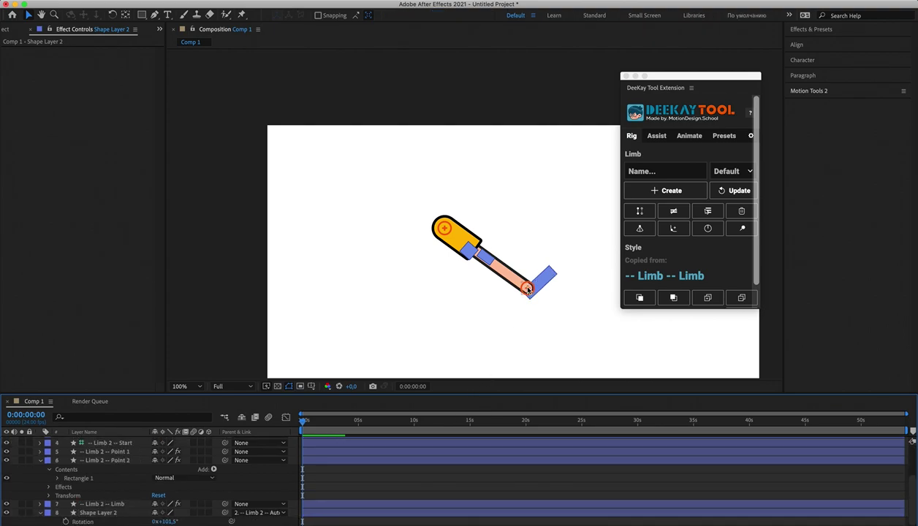
left_click_drag(527, 290, 442, 298)
- Set the DTE Control Direction to -100% and drag the limb's end to test the reversed bend
left_click(160, 67)
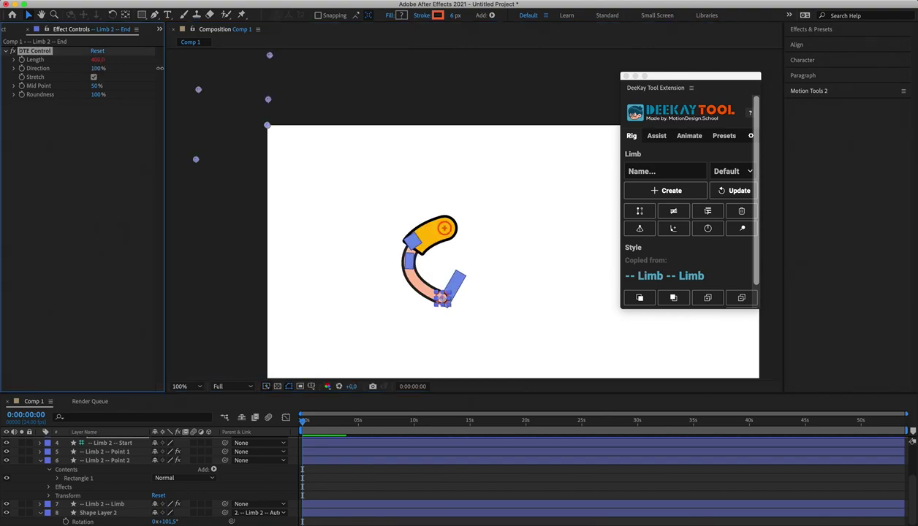
left_click(97, 68)
type("-100")
key("Return")
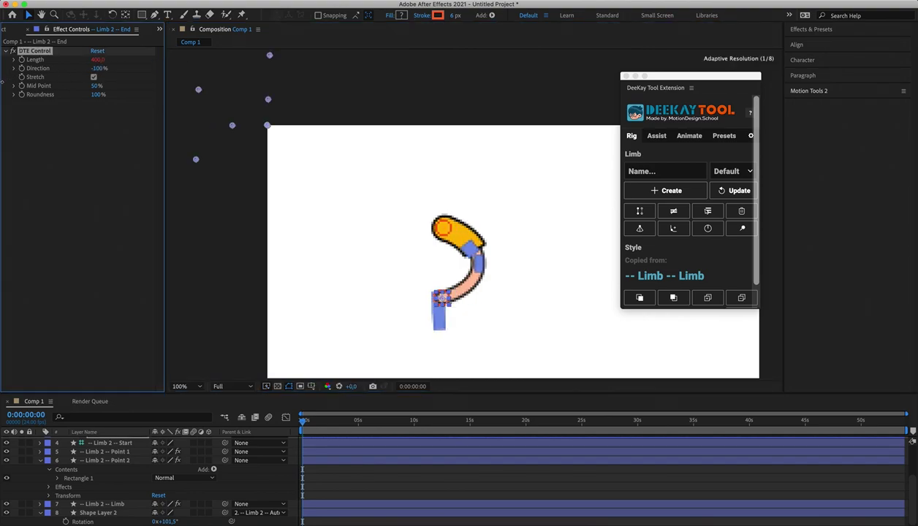
left_click(447, 319)
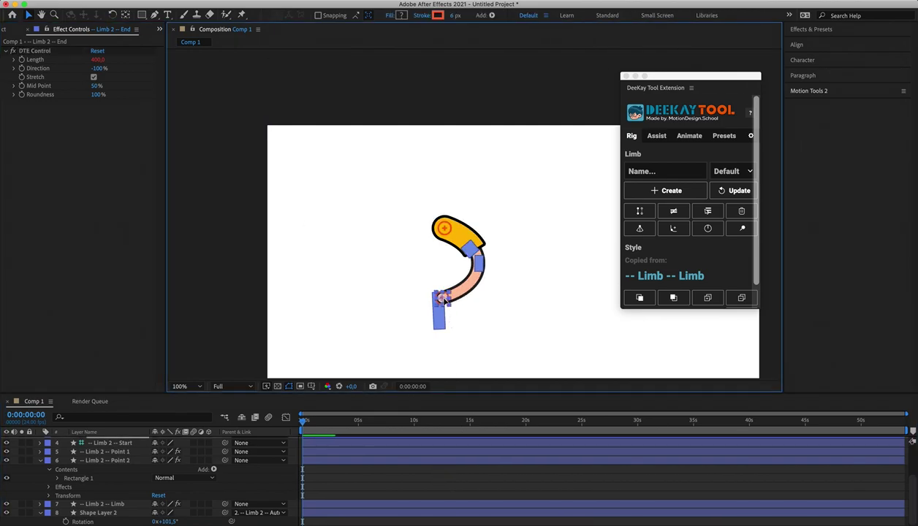
left_click_drag(442, 298, 479, 276)
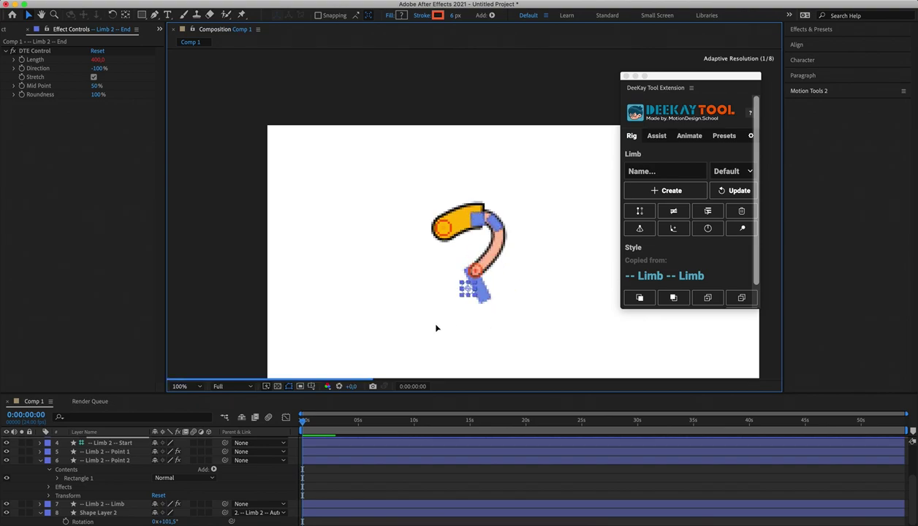
left_click_drag(435, 328, 432, 281)
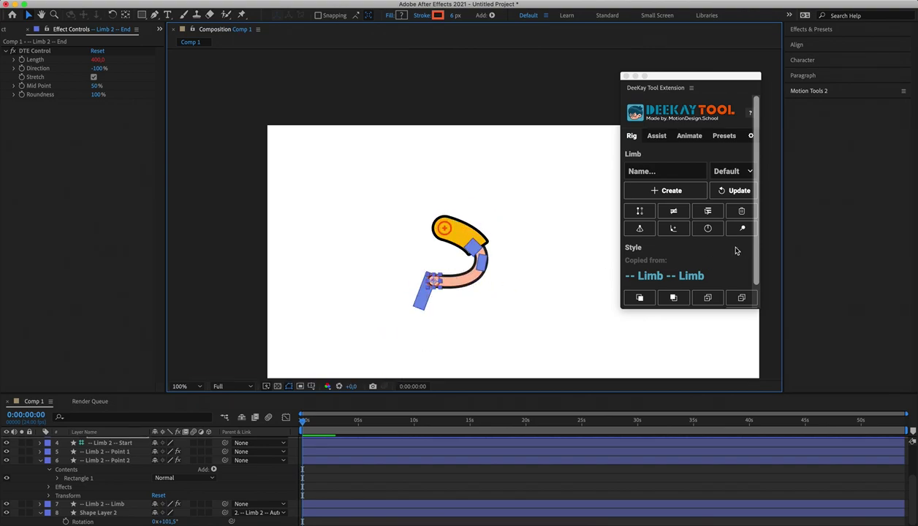
- Select all layers in Comp 1 and delete them
left_click(329, 472)
key("super+a")
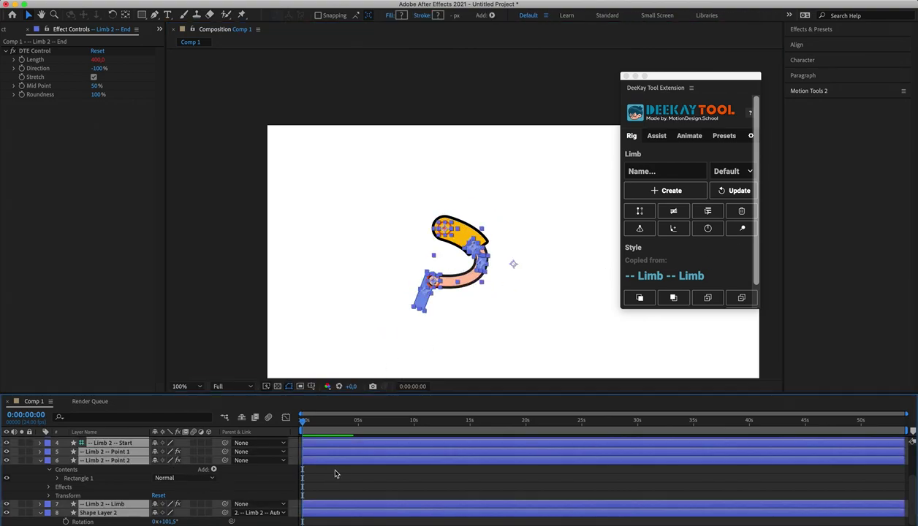
key("Delete")
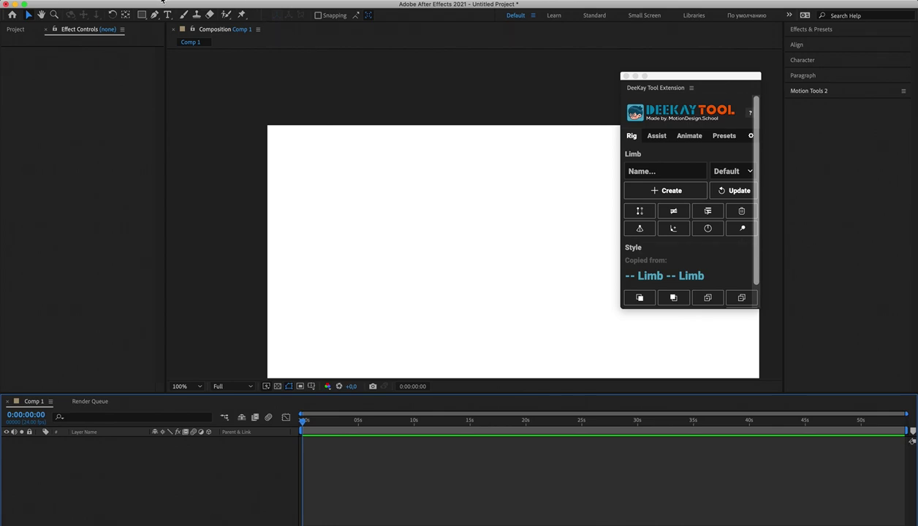
- Draw a tall blue rectangle, place three puppet pins on it, and convert them to controller layers
left_click(141, 15)
left_click_drag(460, 308, 460, 320)
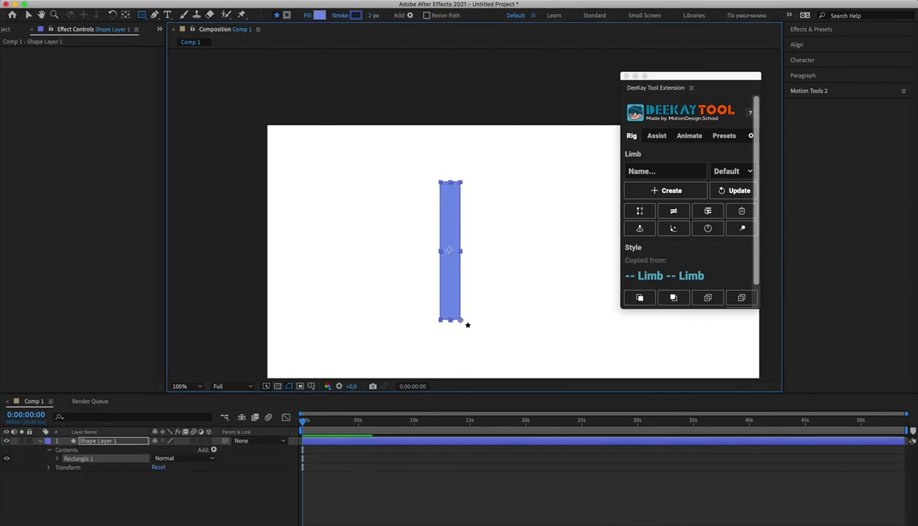
left_click(391, 486)
left_click(242, 14)
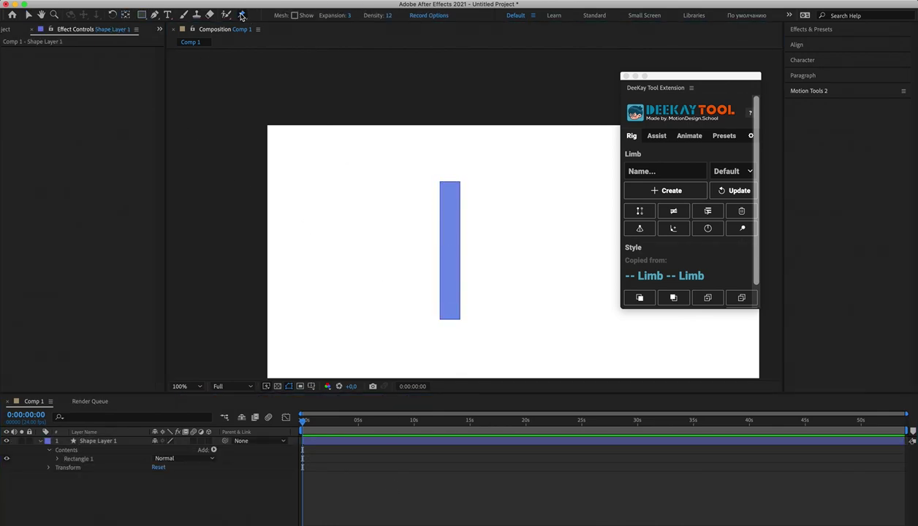
left_click(386, 444)
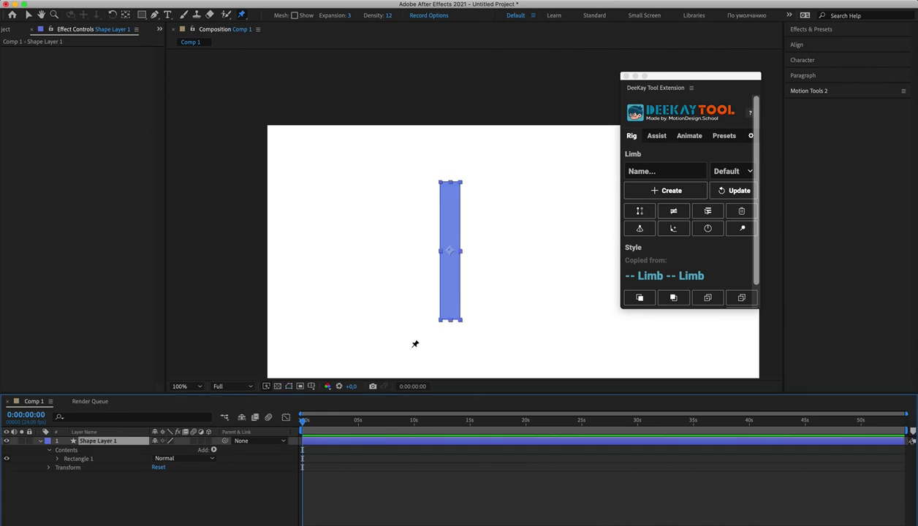
left_click(450, 187)
left_click(450, 249)
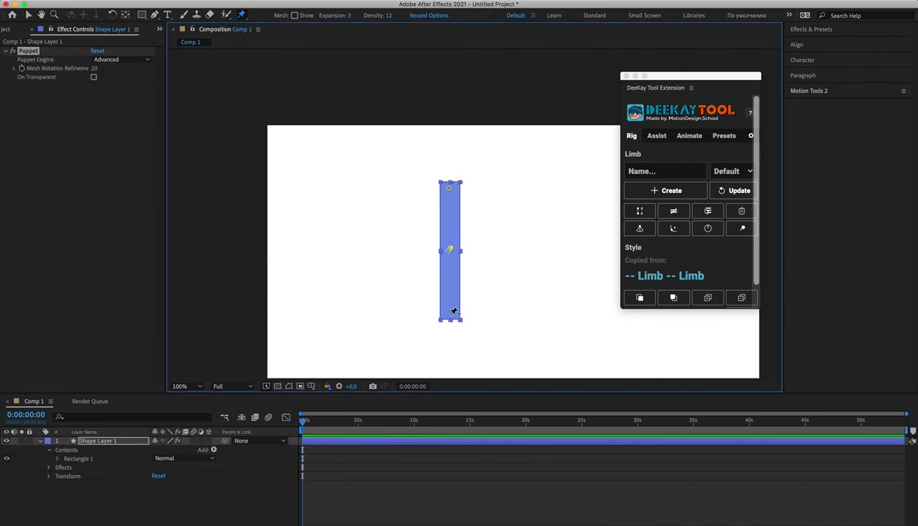
left_click(451, 315)
left_click_drag(404, 138, 523, 369)
left_click(741, 229)
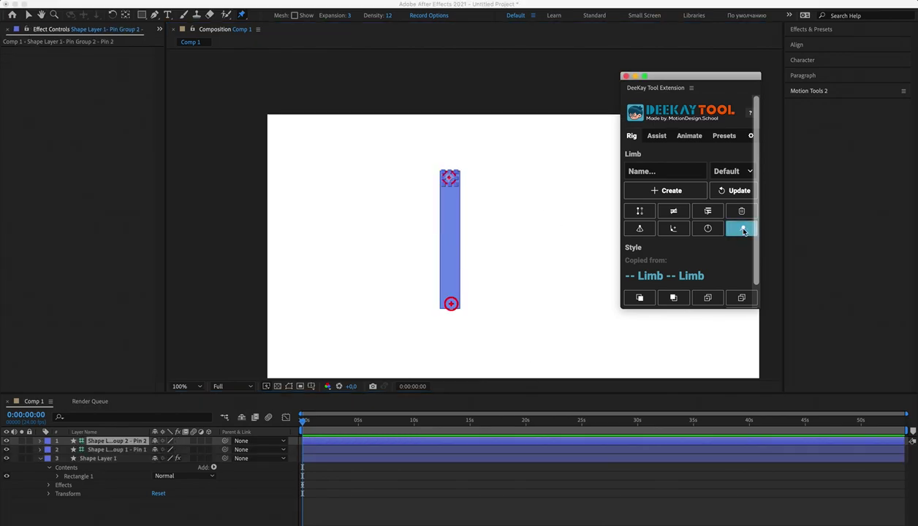
- Drag the bottom pin controller up to bend the rectangle into a C
left_click(96, 450)
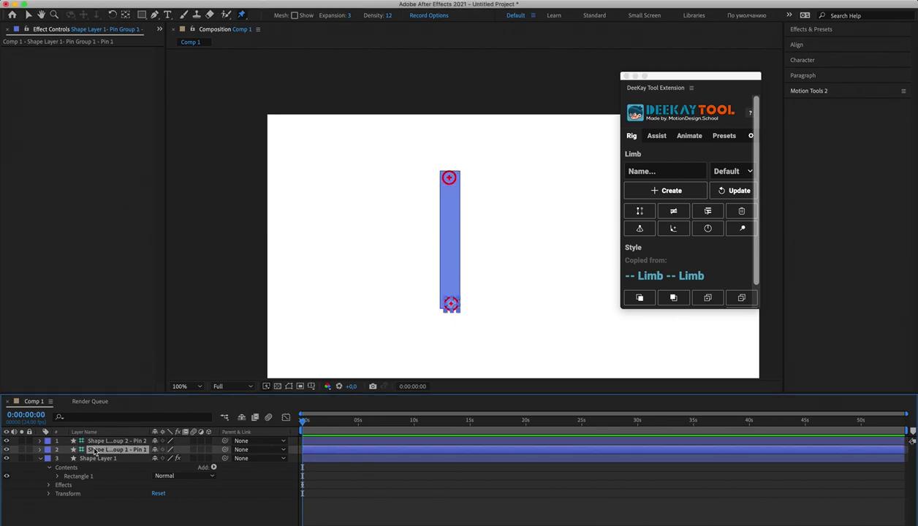
left_click(102, 440, "shift")
left_click(337, 491)
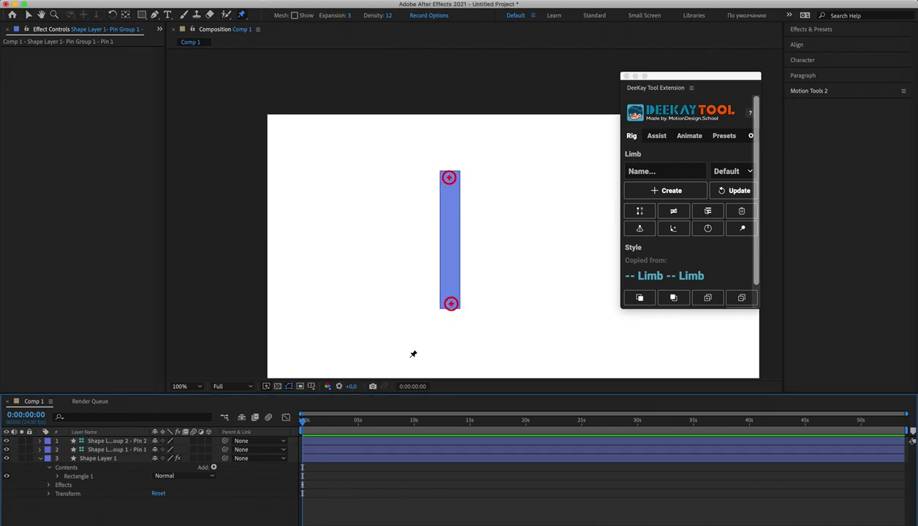
key("v")
mouse_move(453, 306)
left_mouse_down()
mouse_move(453, 240)
mouse_move(453, 293)
mouse_move(455, 247)
mouse_move(453, 262)
left_mouse_up()
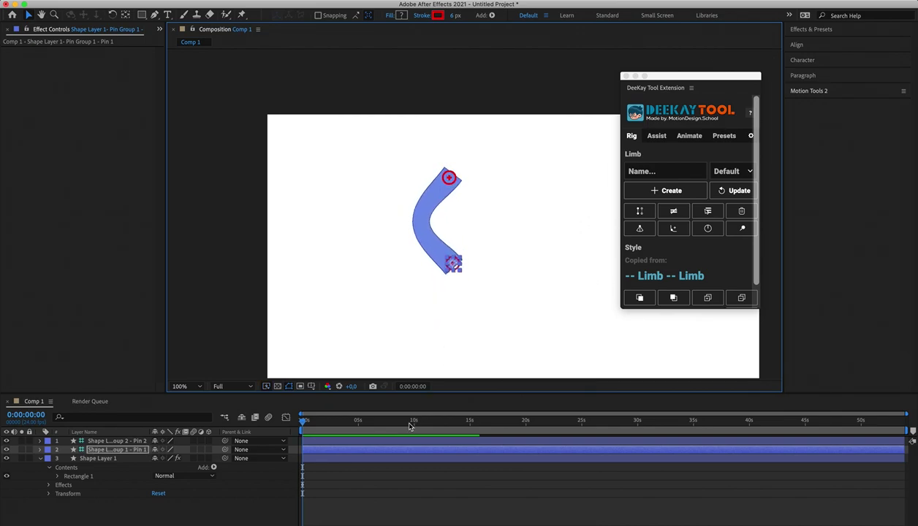
- Select the shape and pin layers with Ctrl+A and delete them all
left_click(340, 474)
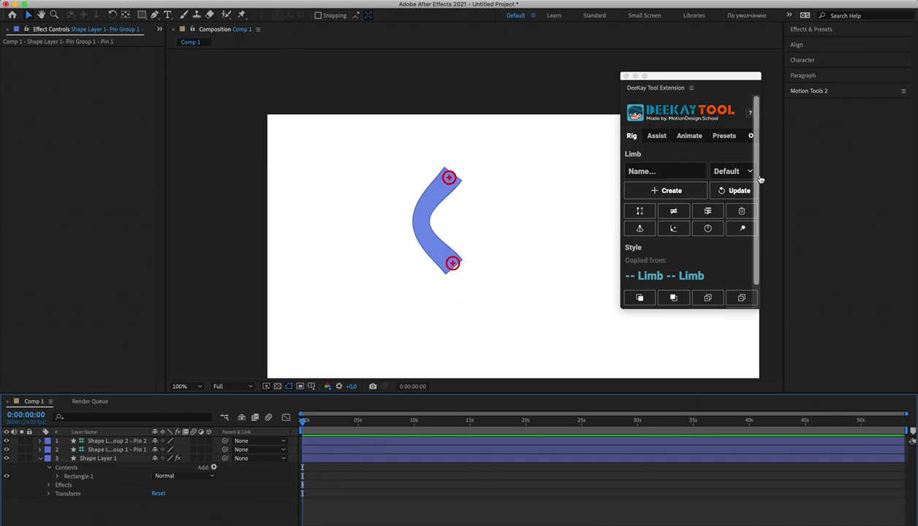
left_click(351, 450)
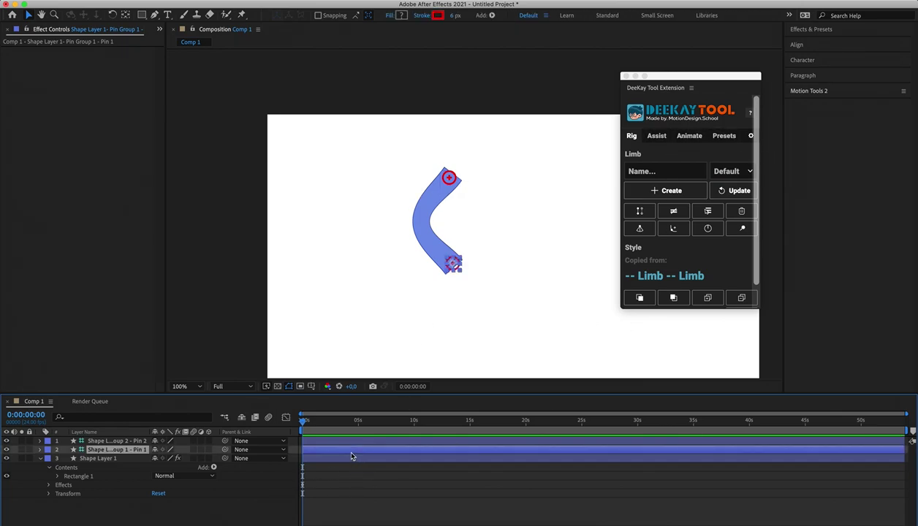
left_click(339, 458)
key("super+a")
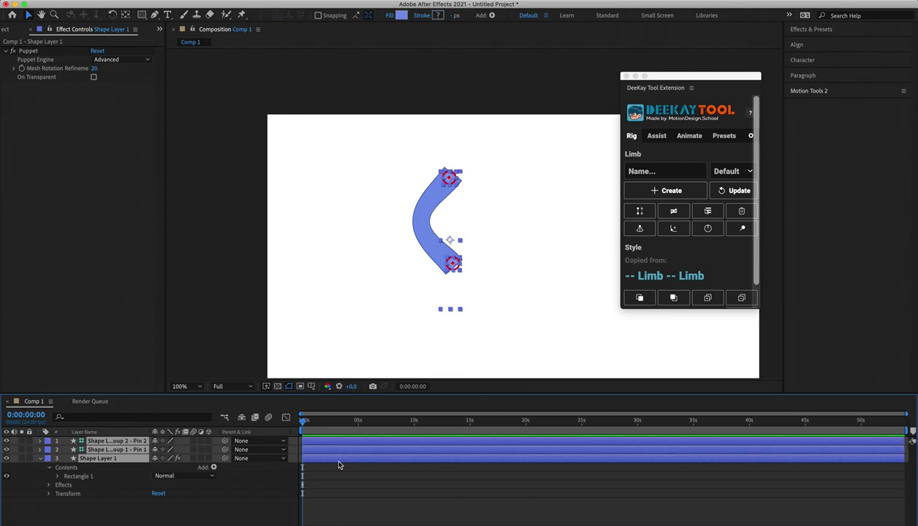
key("Delete")
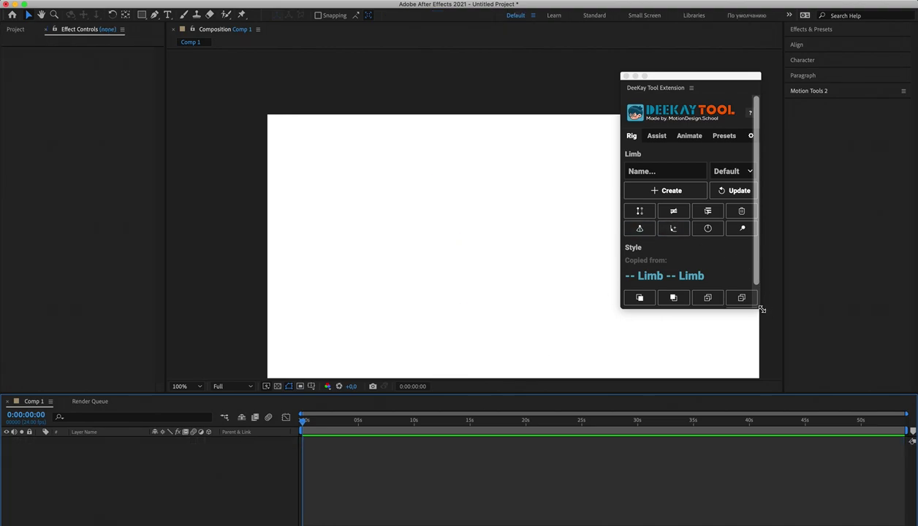
- Create a new limb rig and save its look as a style named 'sdfd'
left_click_drag(760, 309, 760, 334)
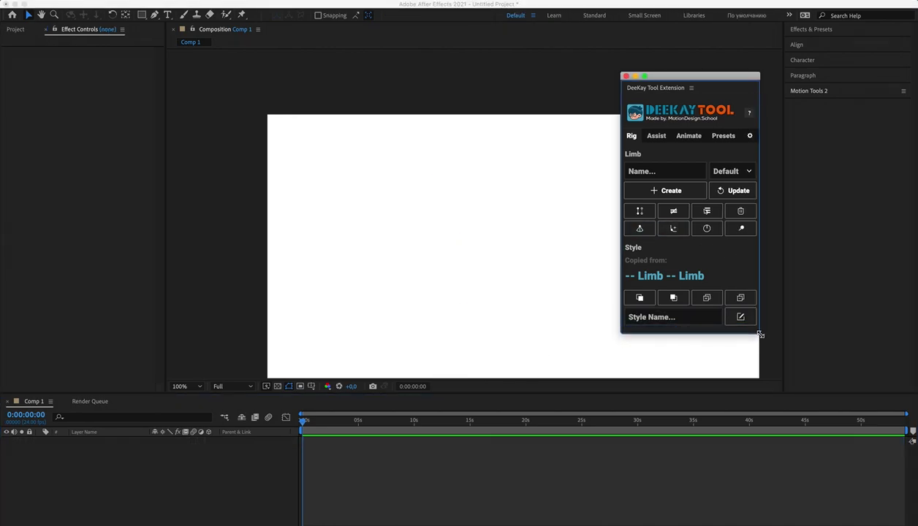
left_click(644, 190)
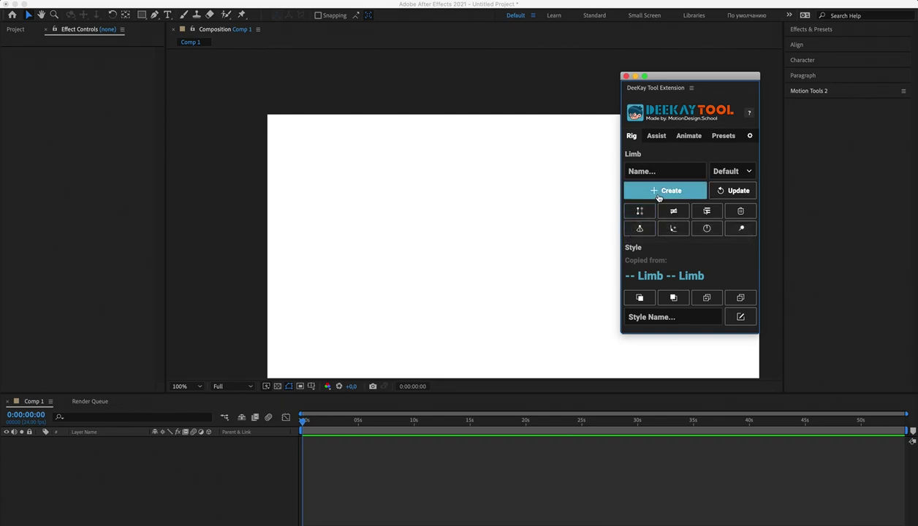
left_click(706, 297)
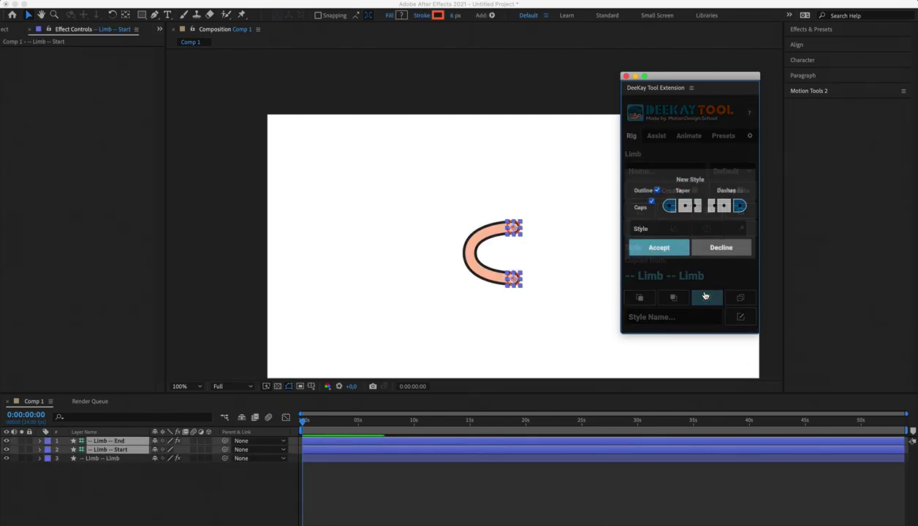
type("sdfd")
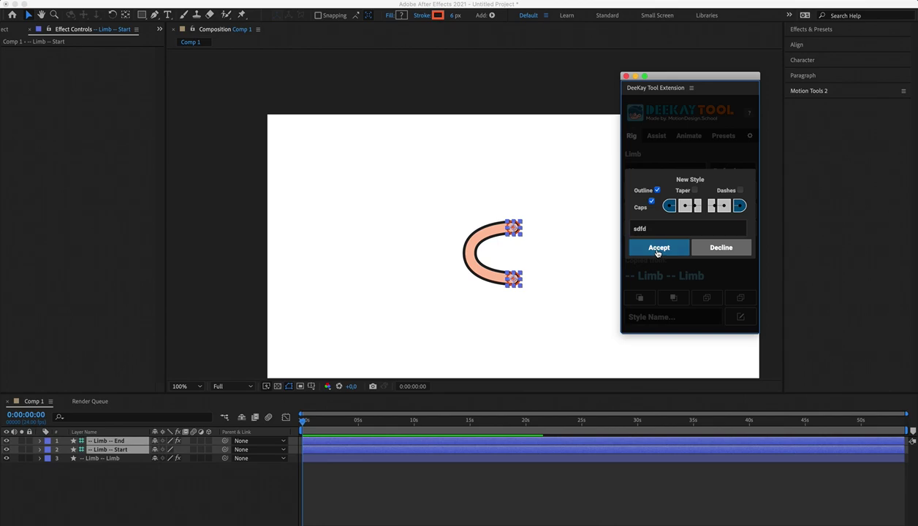
left_click(658, 248)
left_click(32, 53)
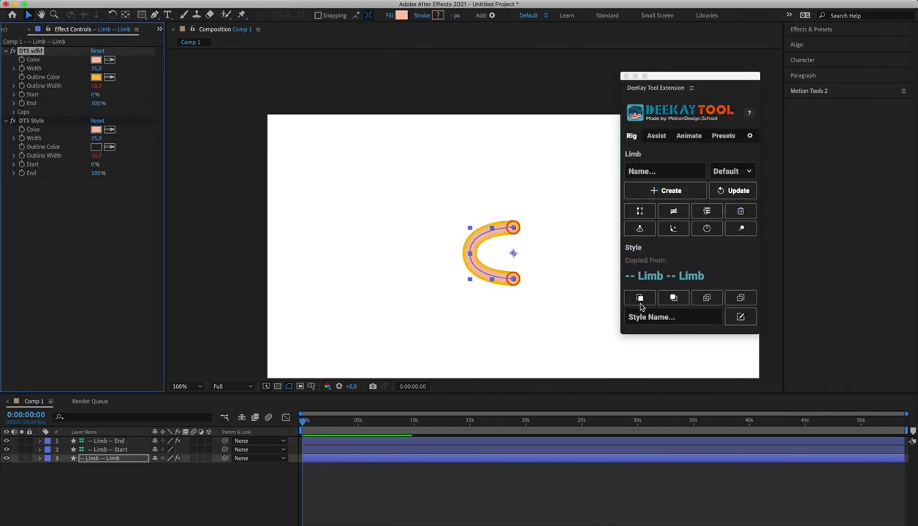
- Rename the limb's style to 'goog'
left_click(670, 317)
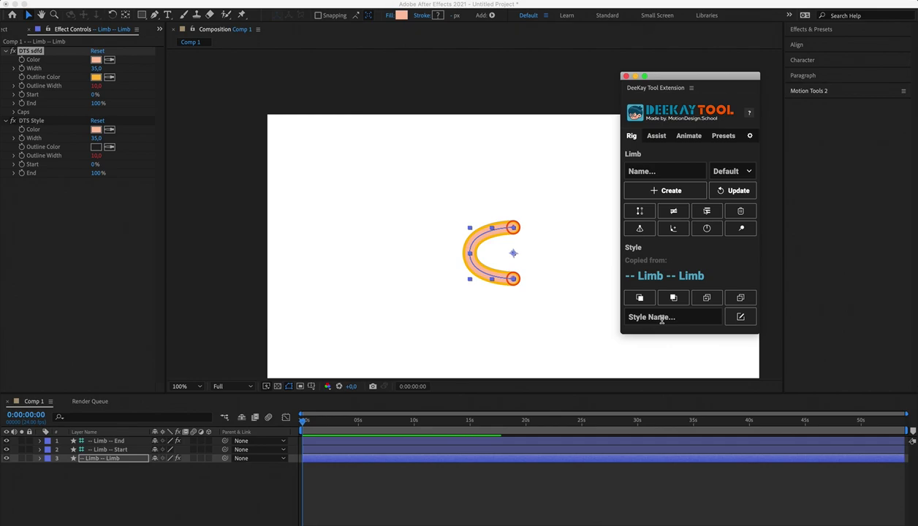
type("goog")
left_click(739, 317)
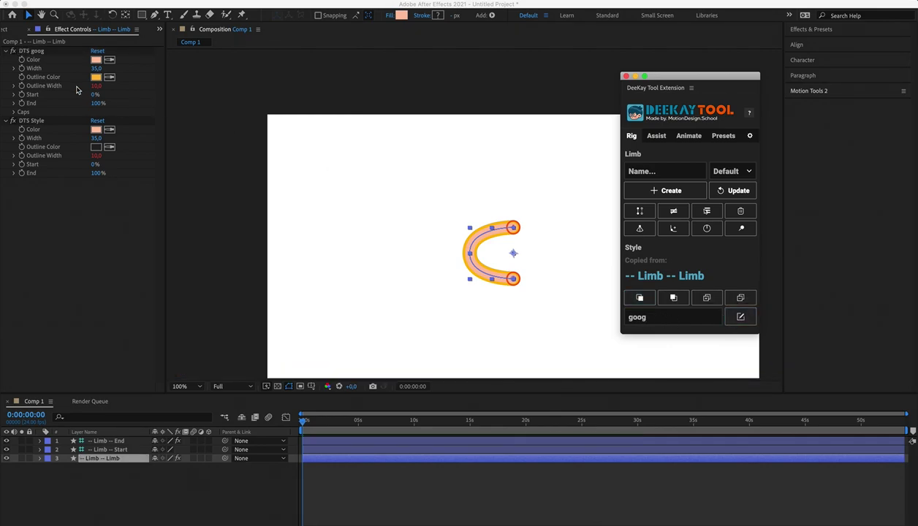
key("BackSpace")
type("d")
left_click(422, 486)
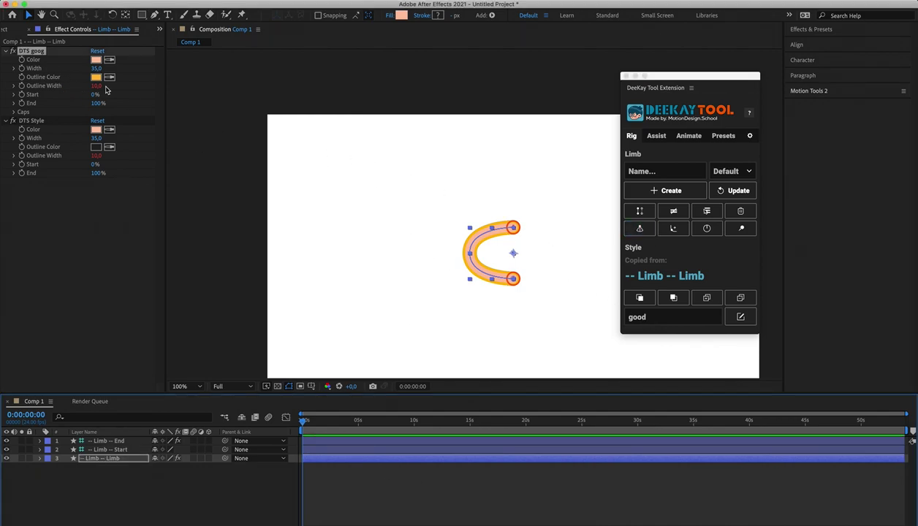
- Set the style's DTS Color fill to blue and pull the limb's end down-left into a hook
left_click(96, 60)
left_click(241, 374)
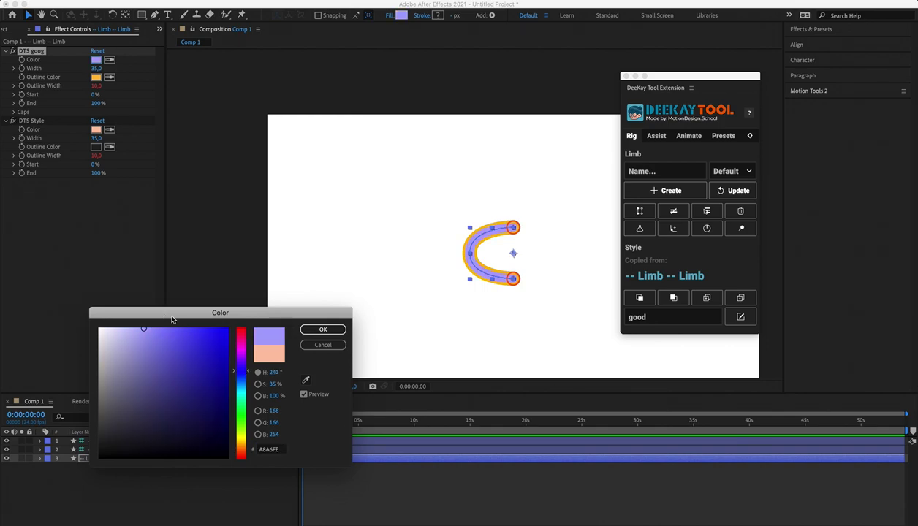
left_click(208, 335)
left_click(322, 330)
left_click(344, 475)
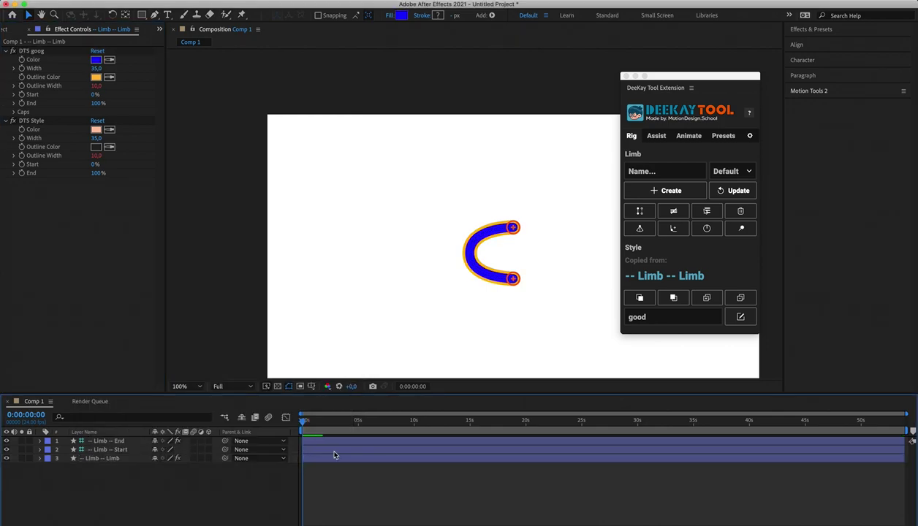
left_click(513, 279)
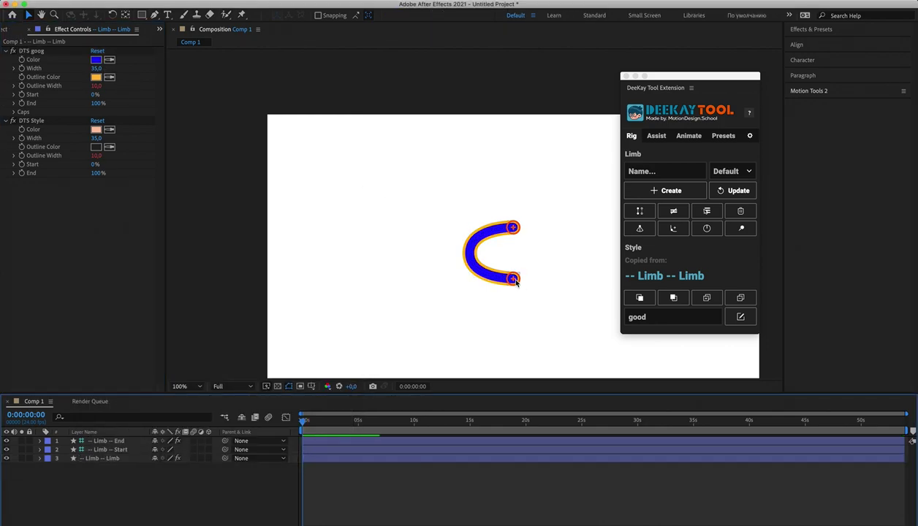
left_click_drag(515, 281, 490, 292)
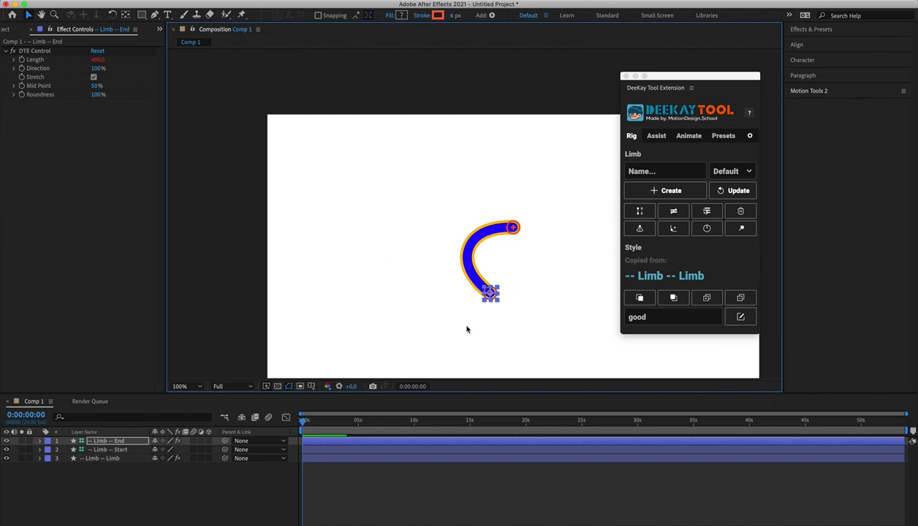
- Bake the limb's style into a plain peach stroke and drag its lower end up into a tighter curve
left_click(103, 458)
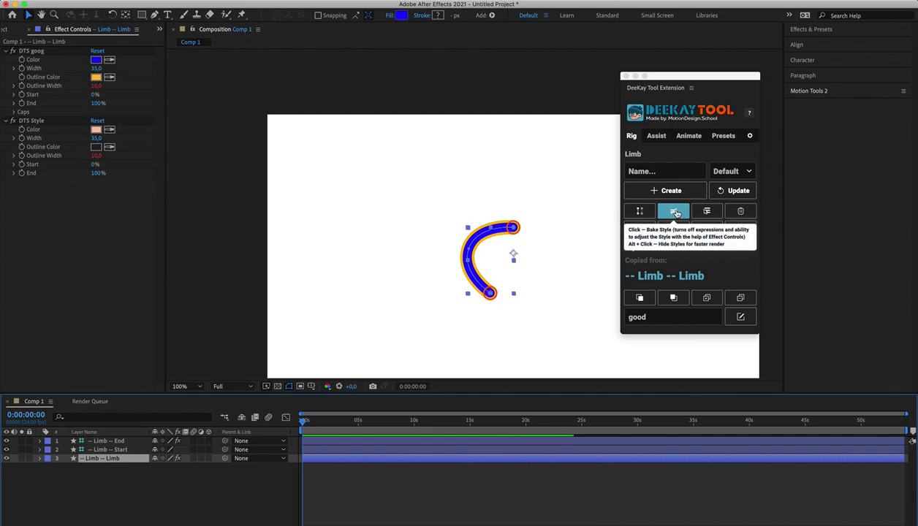
left_click(675, 213)
left_click(385, 464)
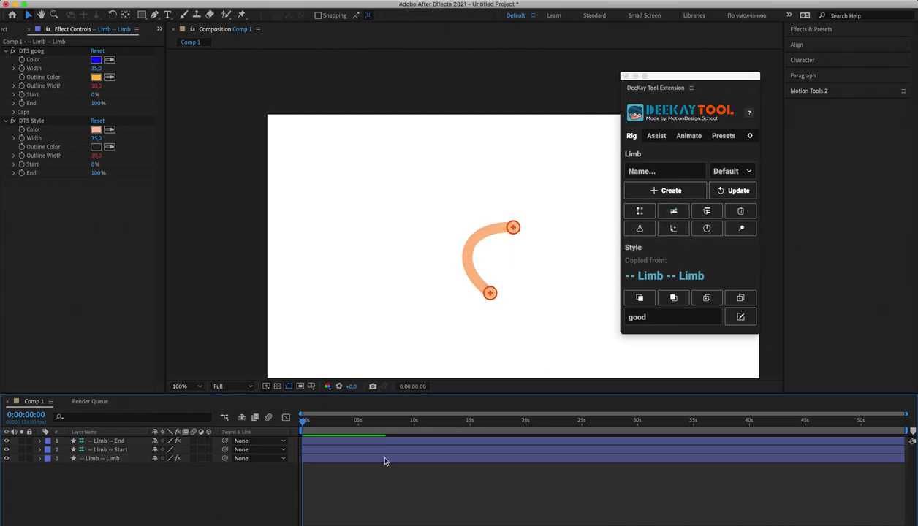
left_click(488, 294)
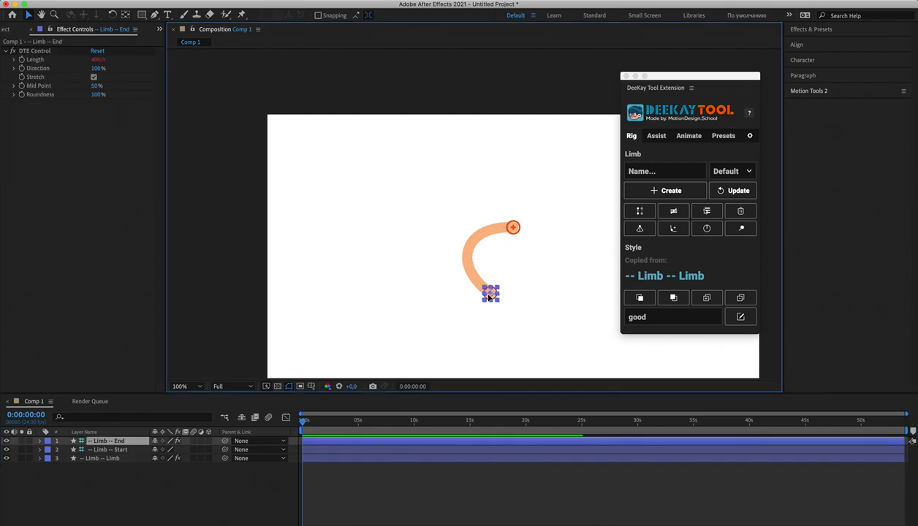
left_click_drag(489, 294, 504, 264)
left_click(373, 472)
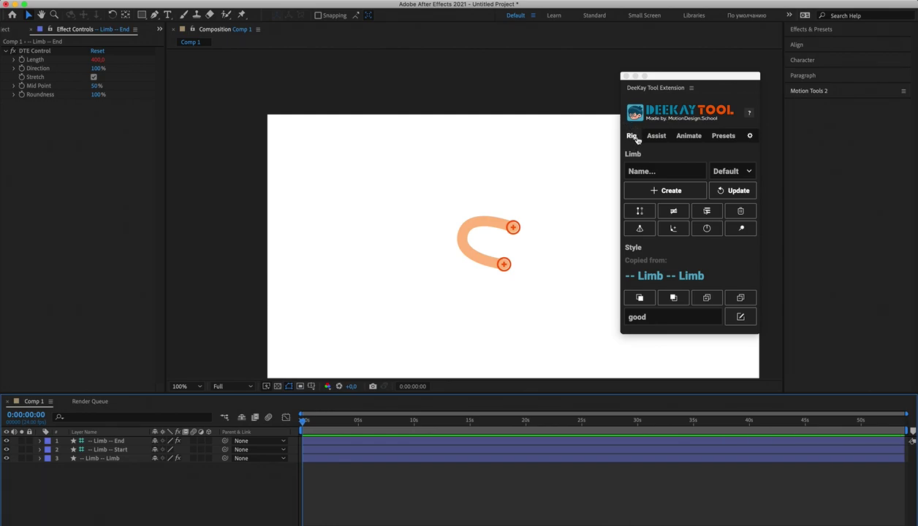
left_click(632, 136)
left_click(338, 461)
- Delete the leftover rectangle layer and draw a blue square left of the frame centre
left_click(345, 439)
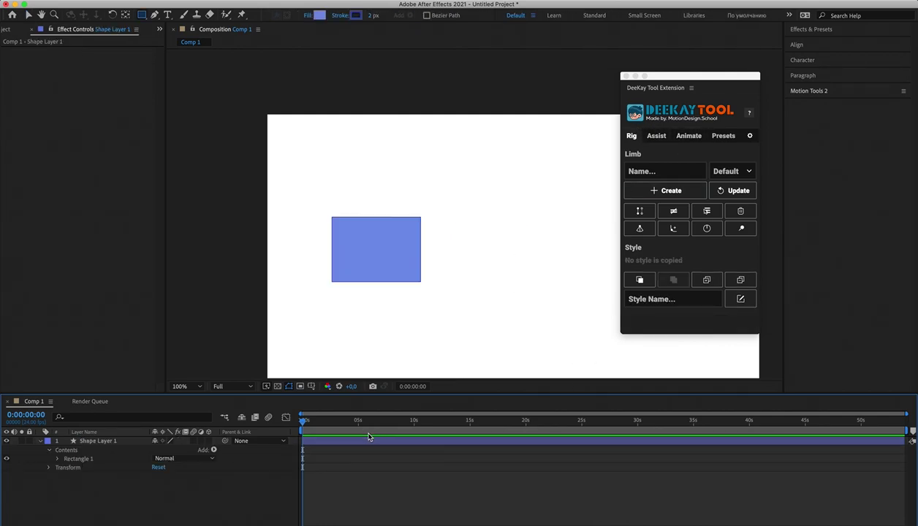
left_click(351, 441)
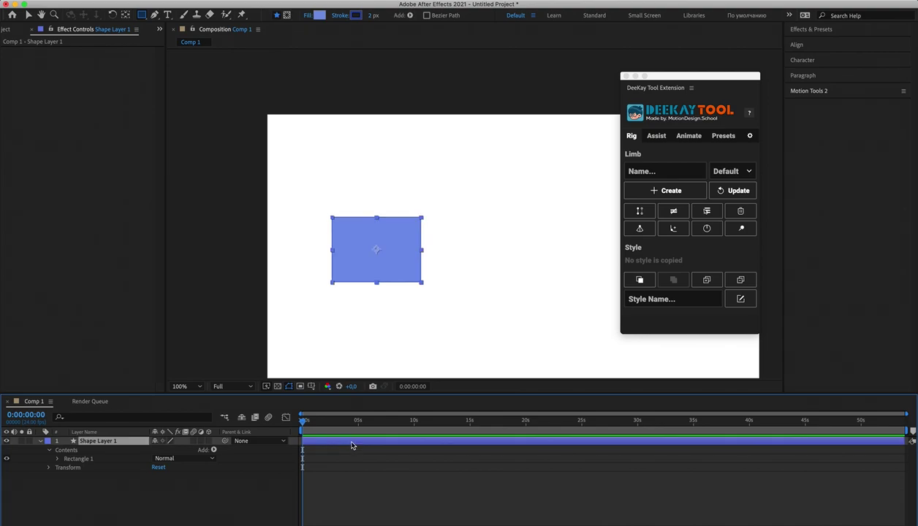
key("Delete")
left_click(657, 136)
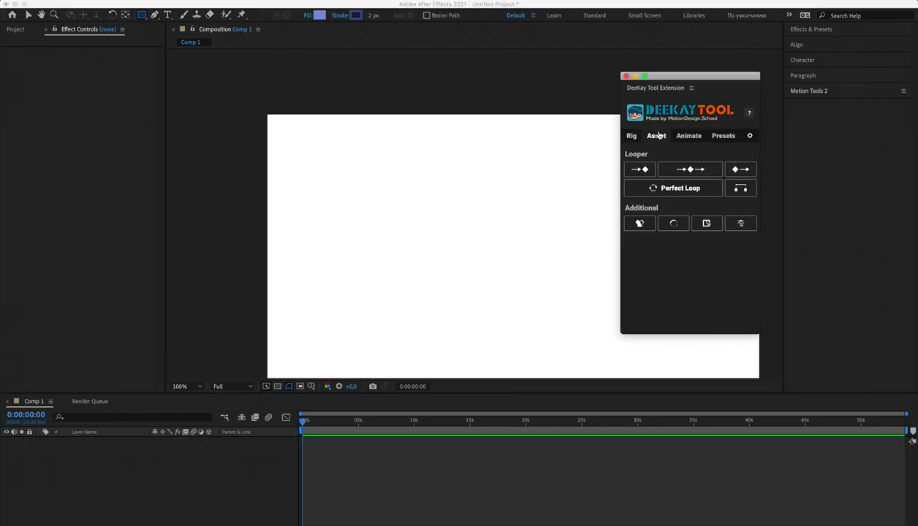
left_click_drag(378, 251, 430, 305)
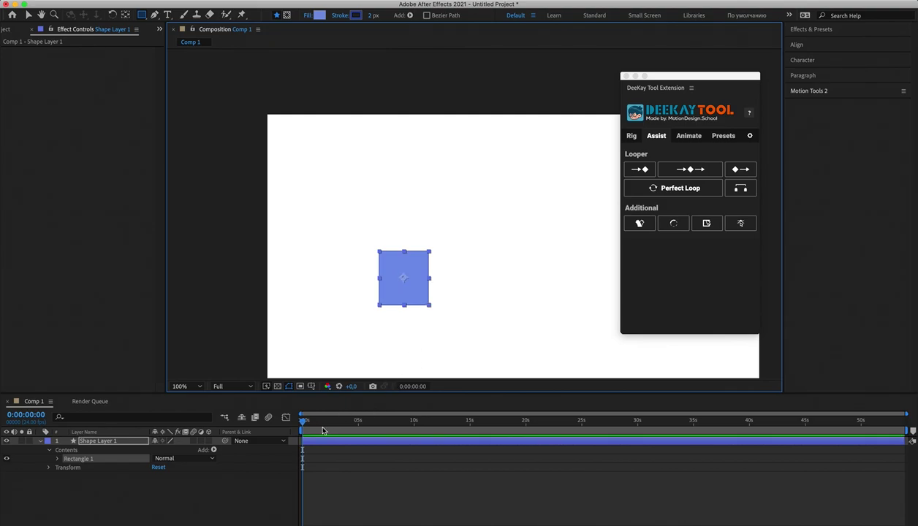
- Keyframe the square's Position from x 532 at frame 0 to 792 at frame 12, then preview
key("p")
left_click(64, 451)
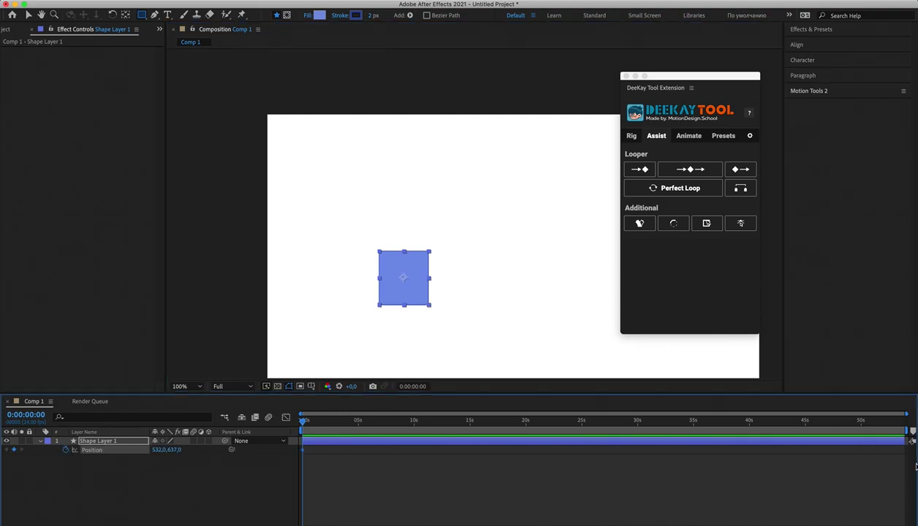
left_click_drag(906, 413, 401, 413)
mouse_move(326, 421)
left_mouse_down()
mouse_move(339, 434)
mouse_move(336, 426)
left_mouse_up()
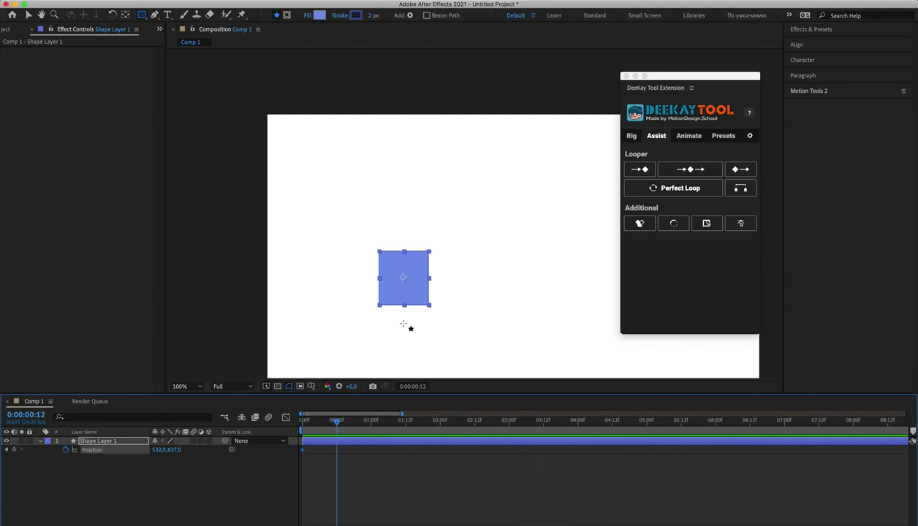
key("shift+Right")
key("shift+Right")
key("shift+Right")
key("shift+Right")
key("shift+Right")
key("shift+Right")
key("shift+Right")
key("shift+Right")
key("shift+Right")
key("shift+Right")
key("shift+Right")
key("shift+Right")
key("shift+Right")
key("shift+Right")
key("shift+Right")
key("shift+Right")
key("shift+Right")
key("shift+Right")
key("shift+Right")
key("shift+Right")
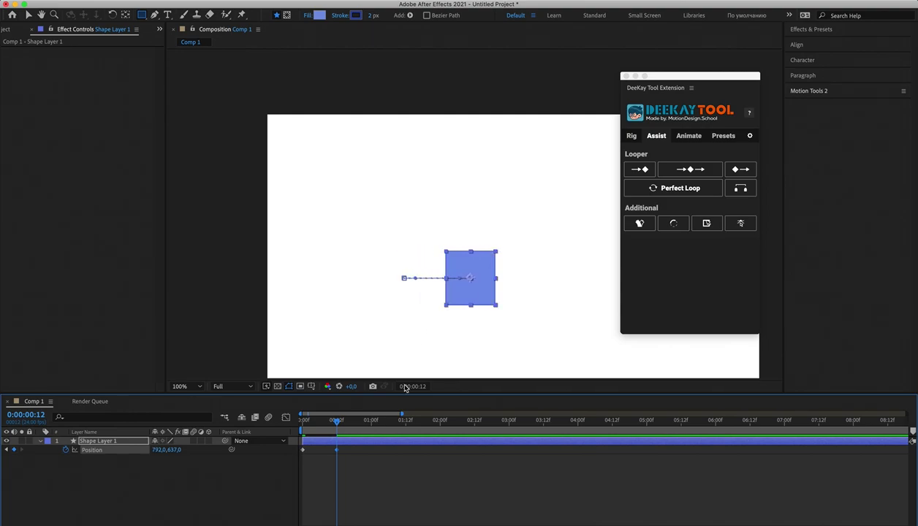
left_click(371, 466)
key("space")
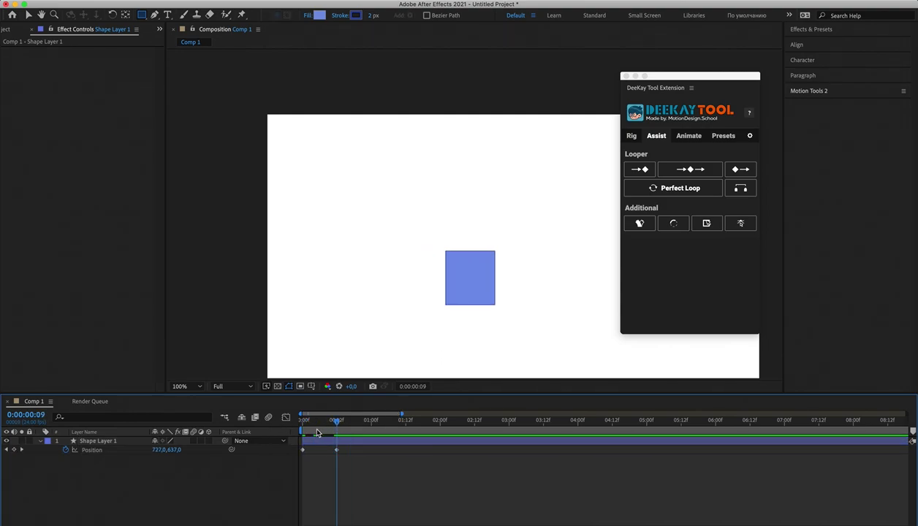
key("space")
left_click(111, 450)
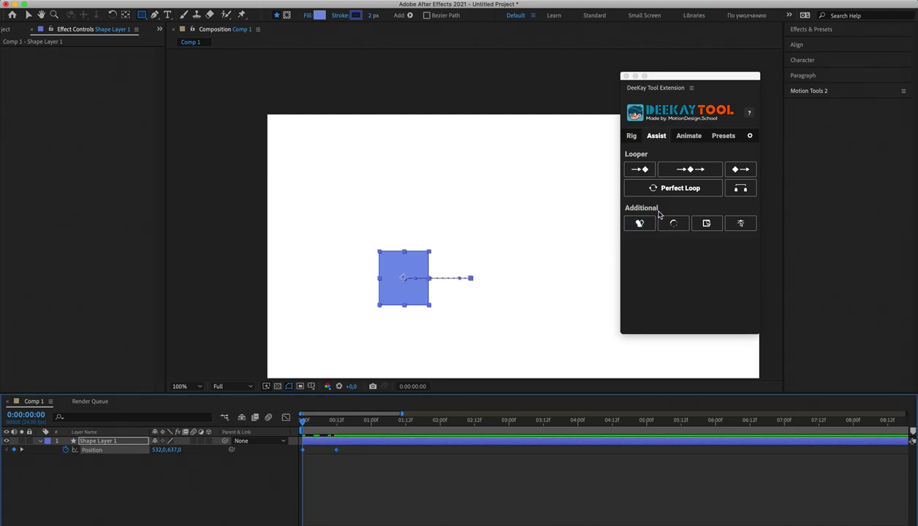
- Apply a Looper loop to Position, then switch it to a loopOut('cycle') expression
left_click(640, 170)
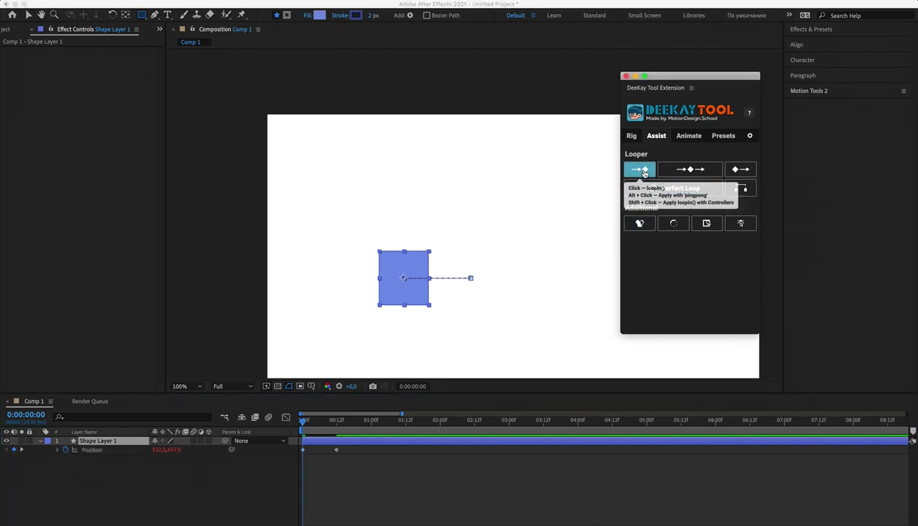
left_click(58, 450)
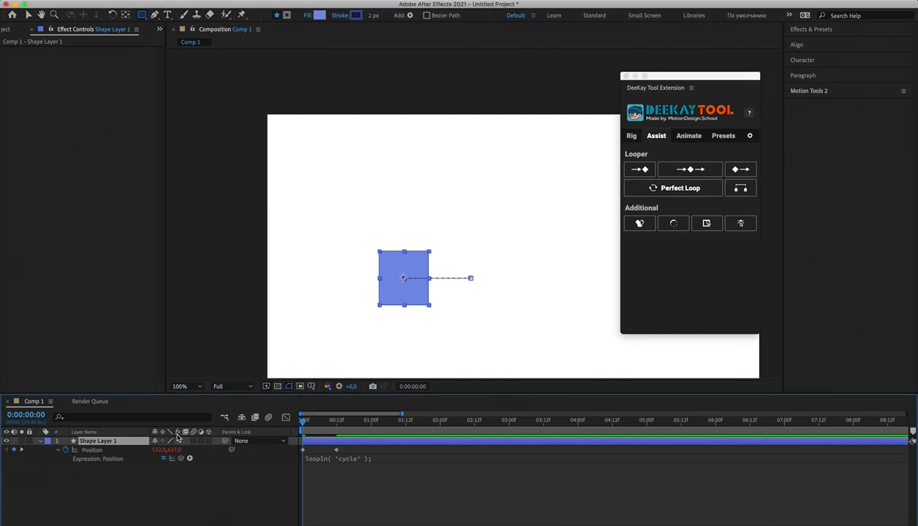
left_click(103, 449)
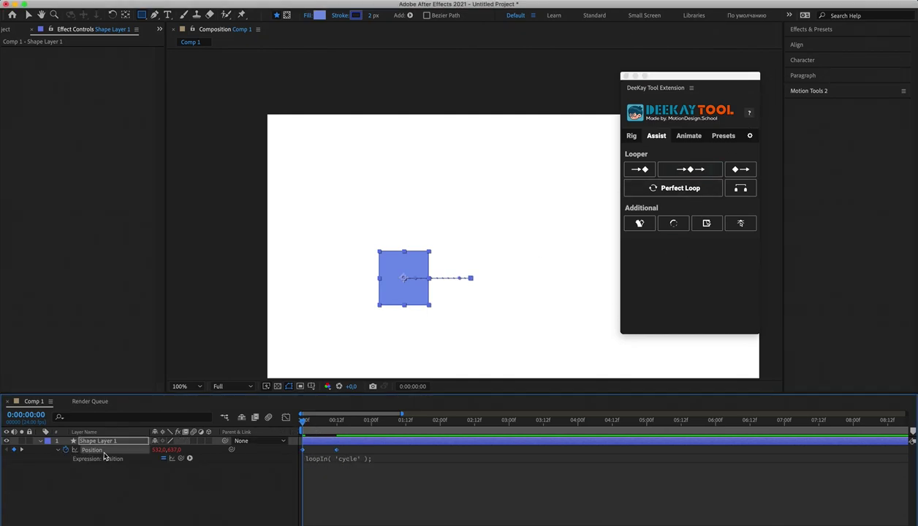
left_click(744, 171)
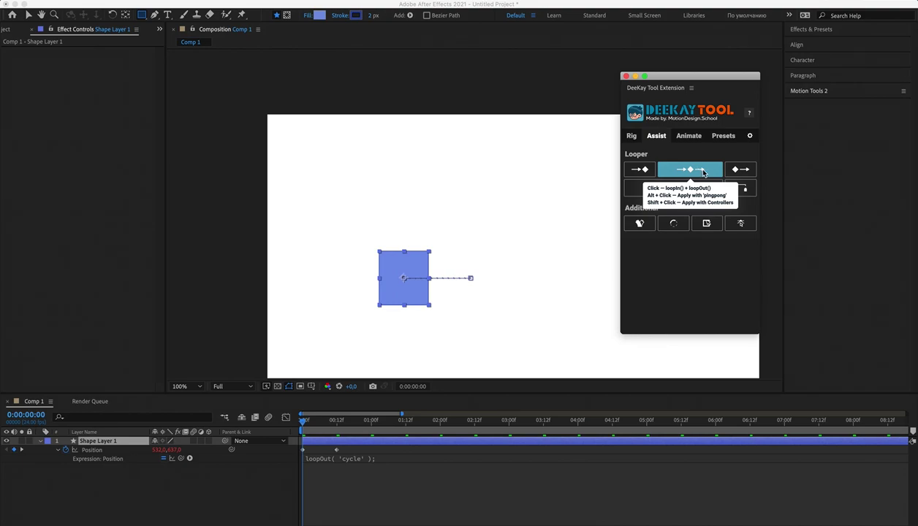
left_click(343, 483)
left_click(338, 436)
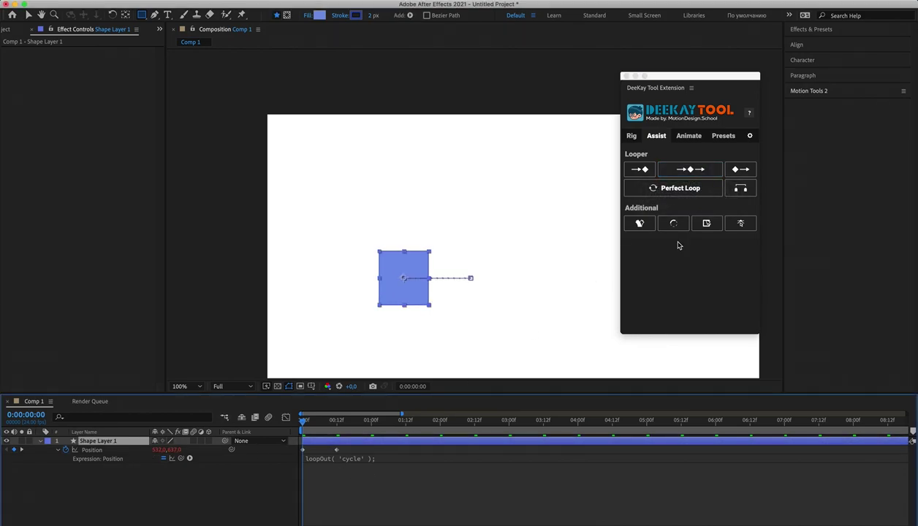
left_click(711, 175)
- Replace it with loopIn('cycle') + loopOut('cycle') - value and preview the repeating slide
left_click(382, 458)
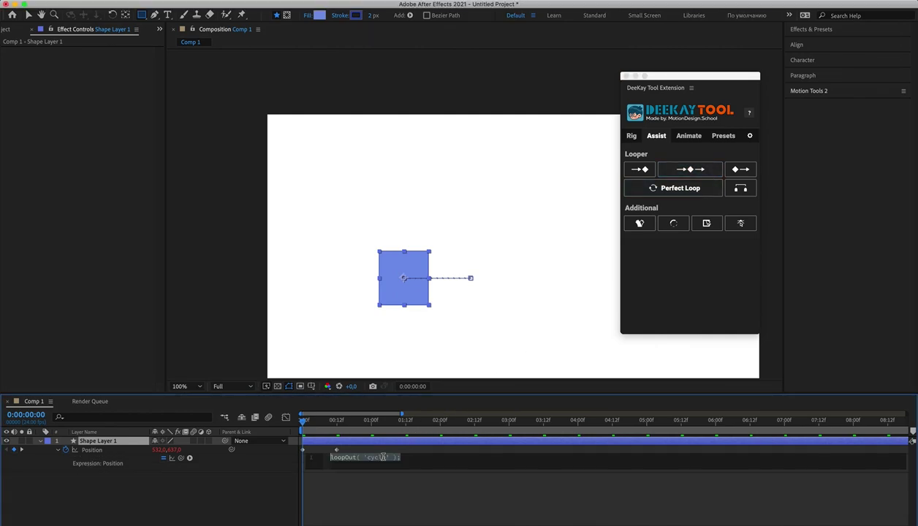
key("BackSpace")
left_click(422, 448)
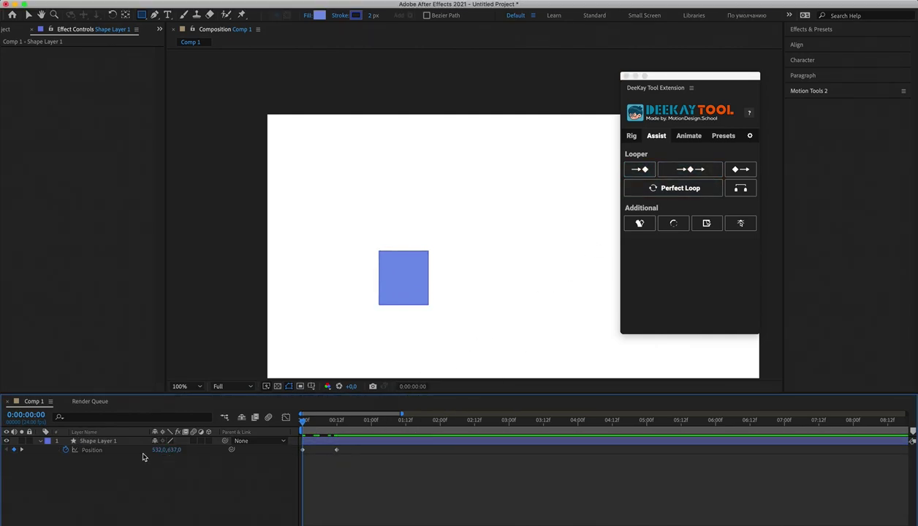
left_click(89, 449)
left_click(690, 169)
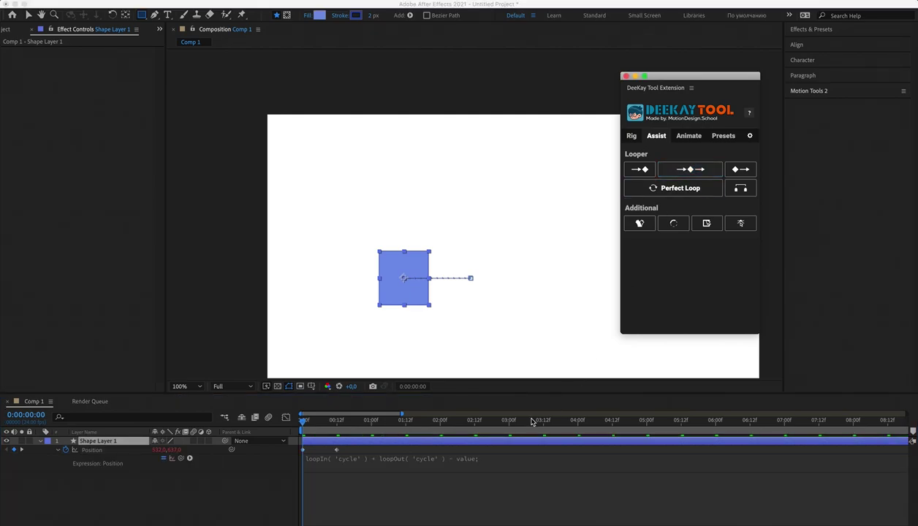
left_click(376, 515)
left_click(343, 449)
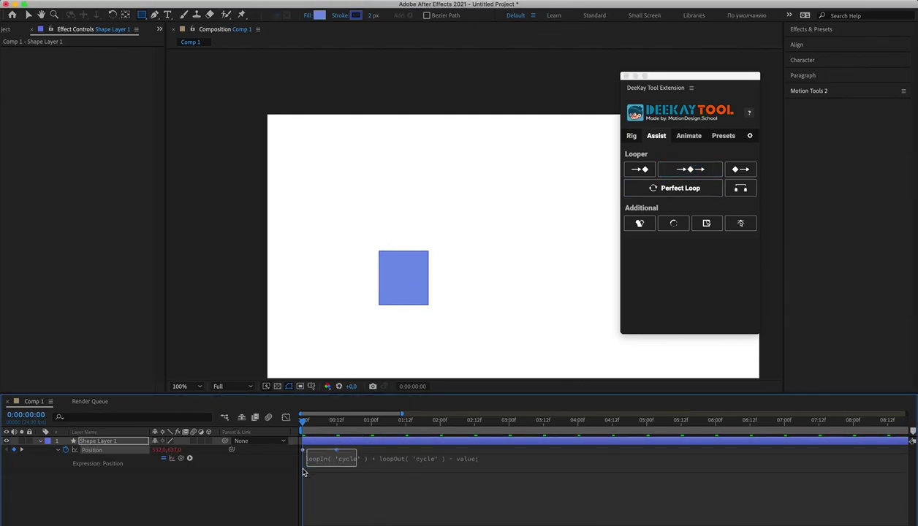
key("space")
left_click_drag(304, 421, 387, 459)
key("super+z")
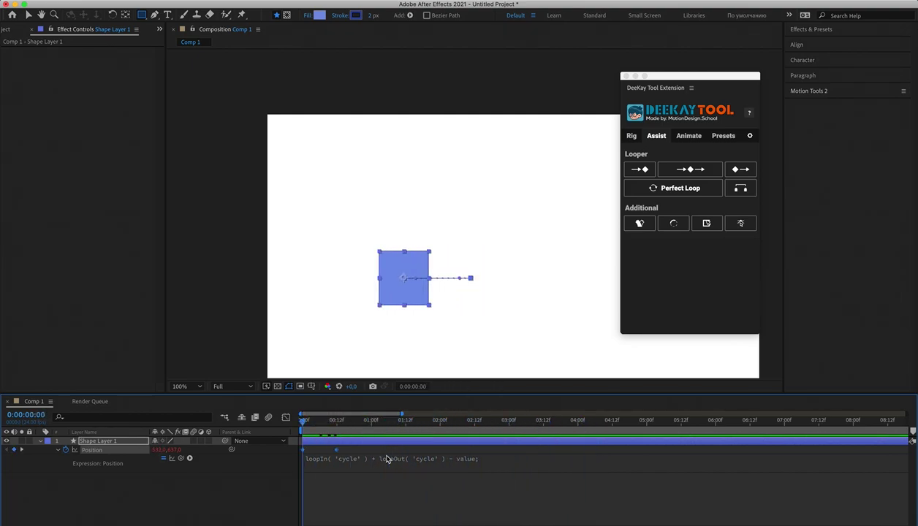
left_click(356, 495)
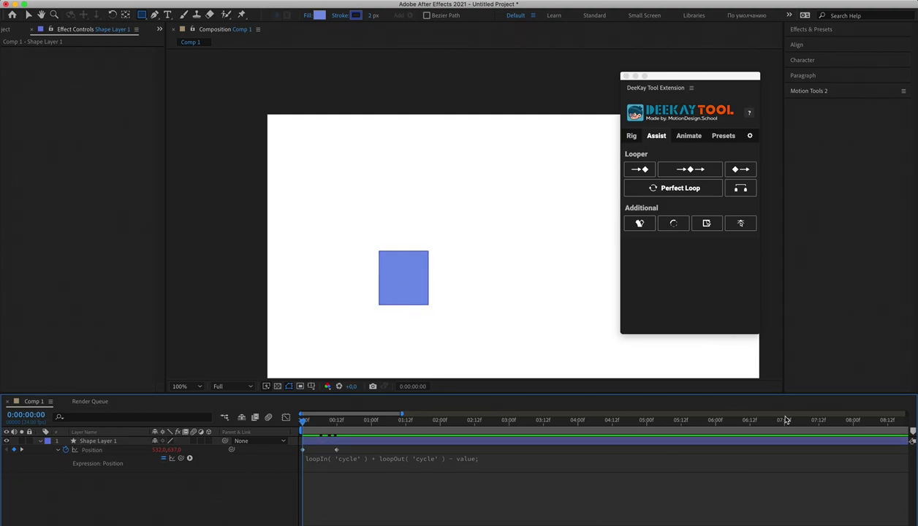
- Shorten Comp 1's duration to 0:00:05:22 in Composition Settings
left_click(139, 0)
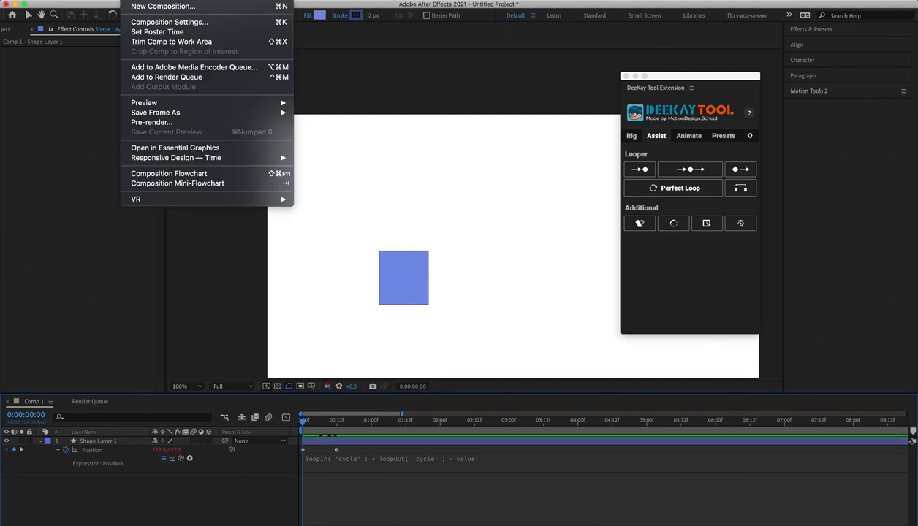
left_click(147, 21)
left_click(388, 312)
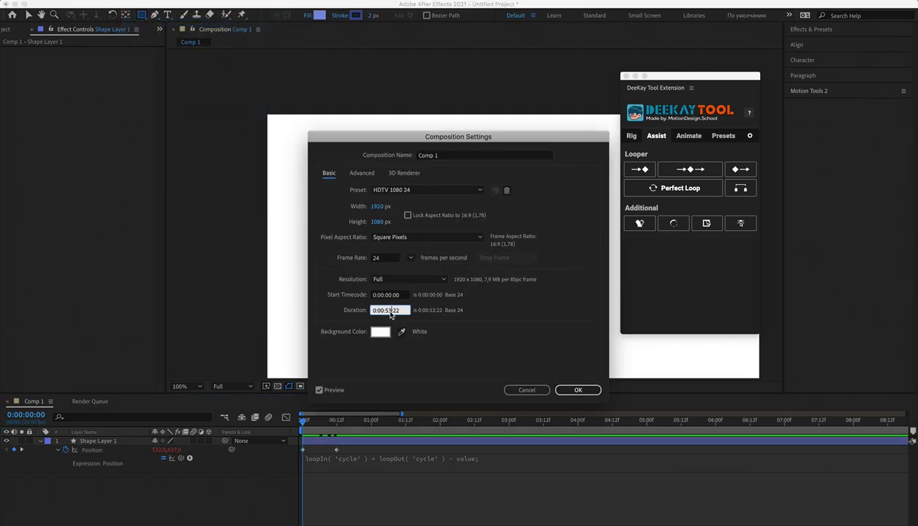
left_click(583, 388)
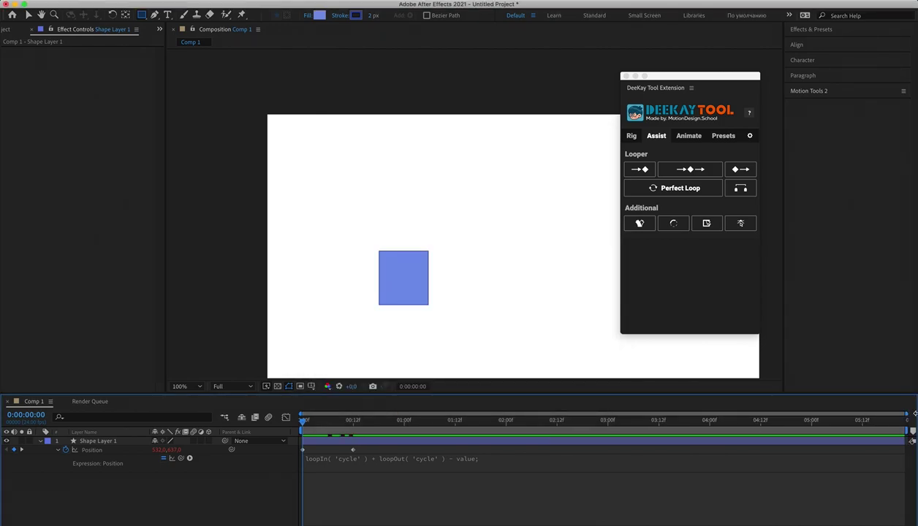
- Preview the animation, then delete the loop expression from Position
key("space")
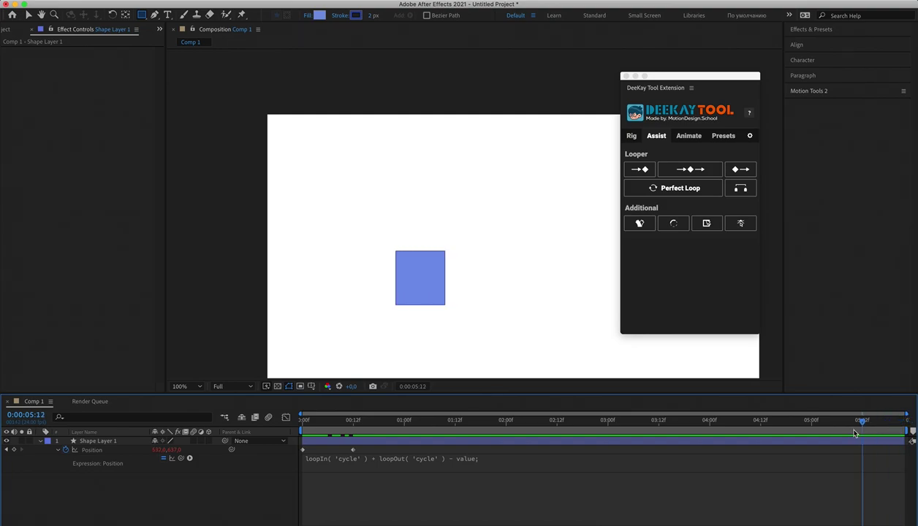
key("space")
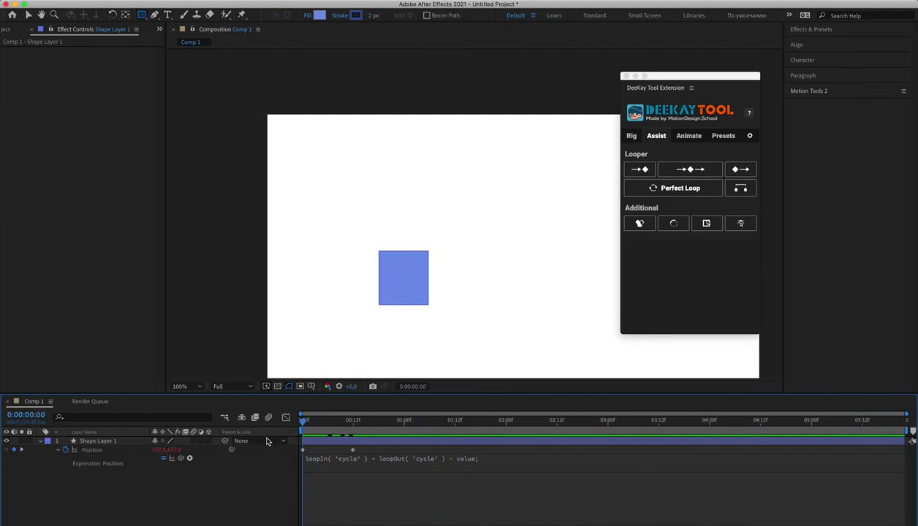
left_click(360, 460)
key("BackSpace")
left_click(381, 432)
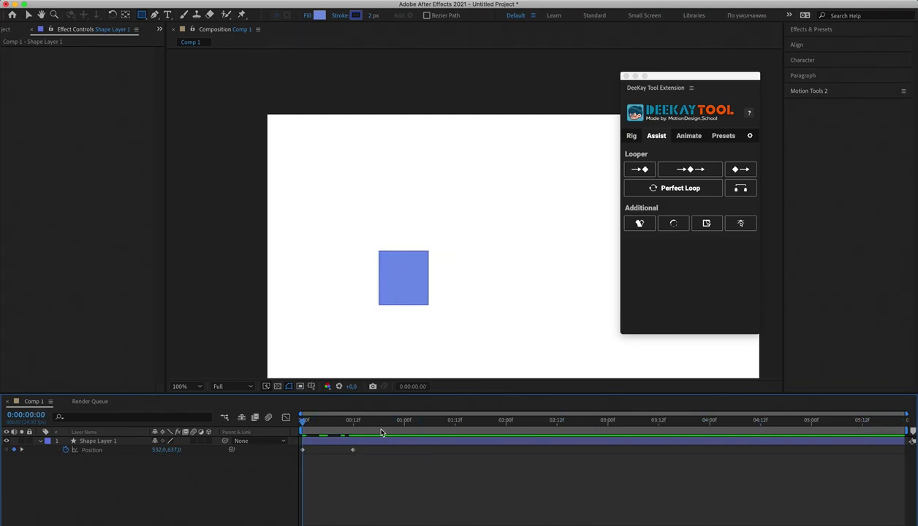
- Drag the second Position keyframe later and reselect the Position property
key("space")
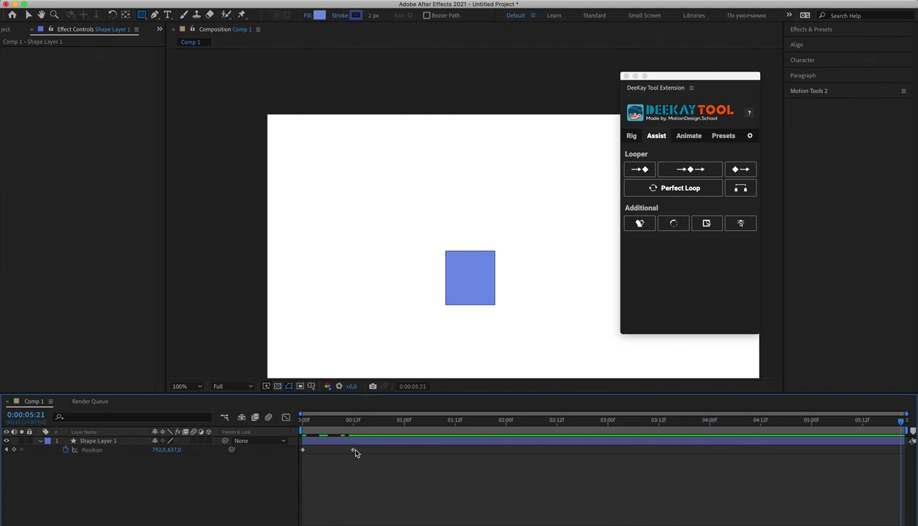
left_click_drag(354, 450, 379, 453)
left_click(147, 492)
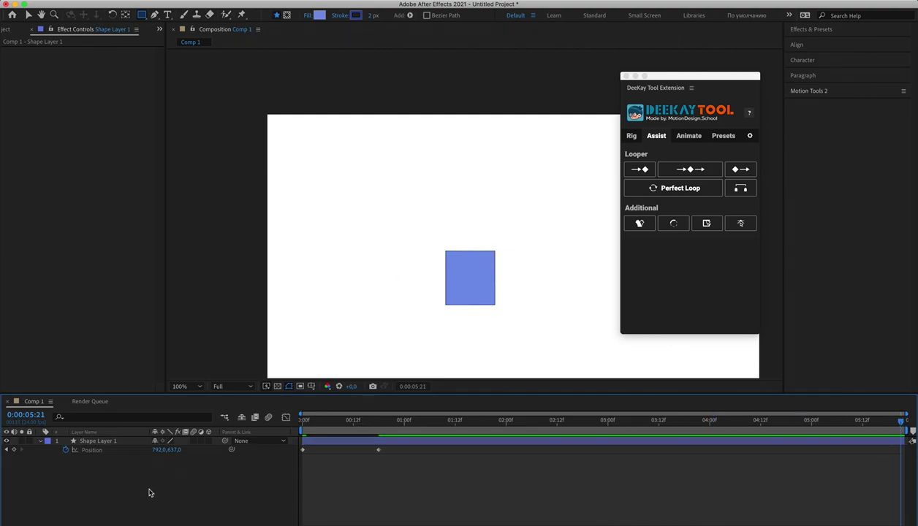
left_click(101, 452)
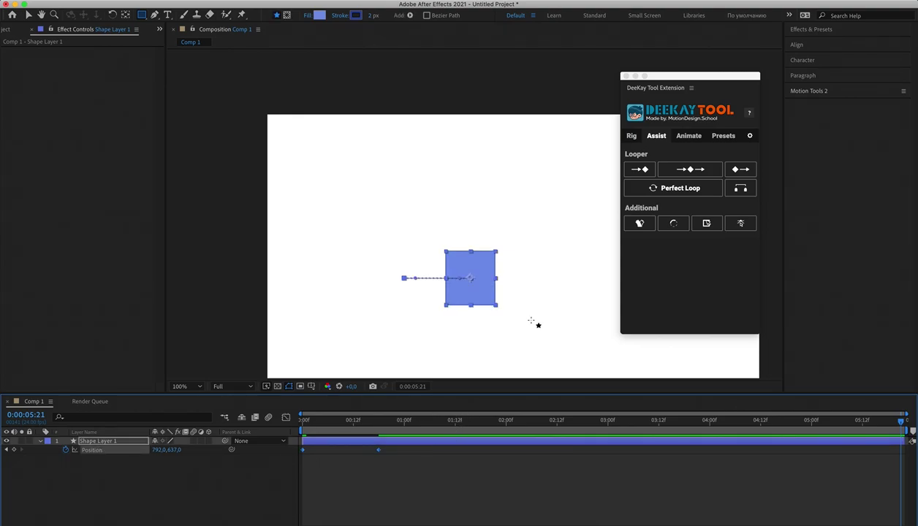
- Apply a DeeKay Perfect Loop to Position and preview the ping-pong loop
left_click(676, 192)
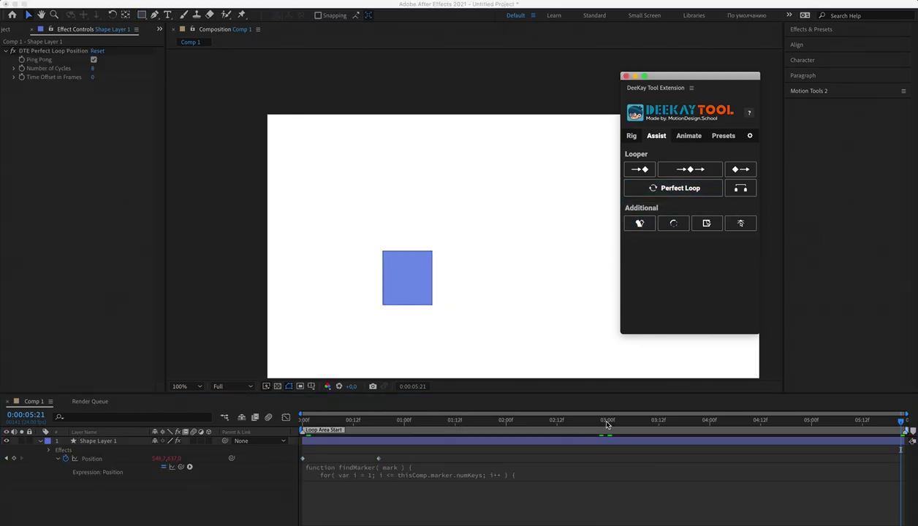
left_click(301, 420)
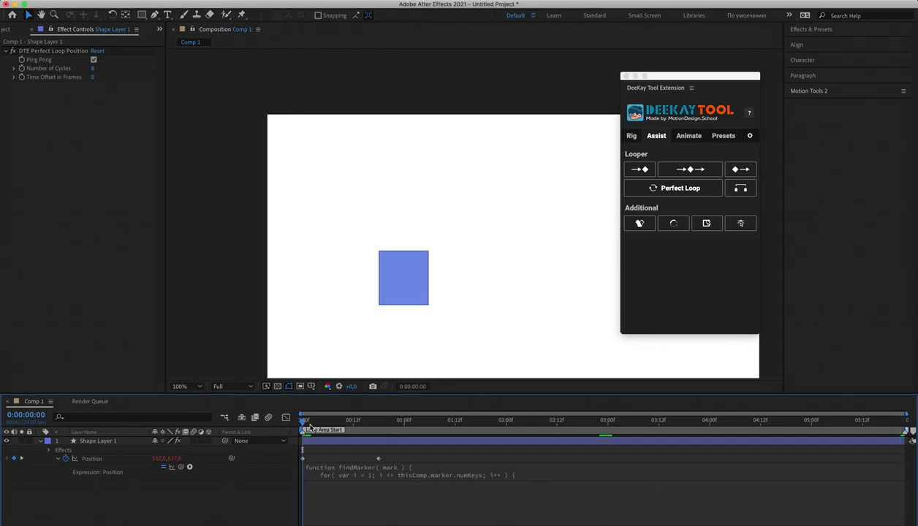
key("space")
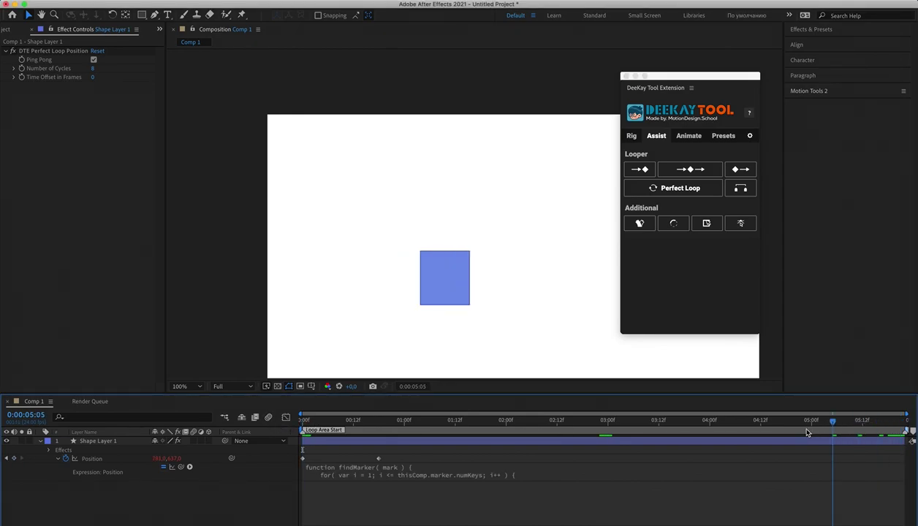
key("space")
left_click_drag(303, 427, 883, 422)
key("space")
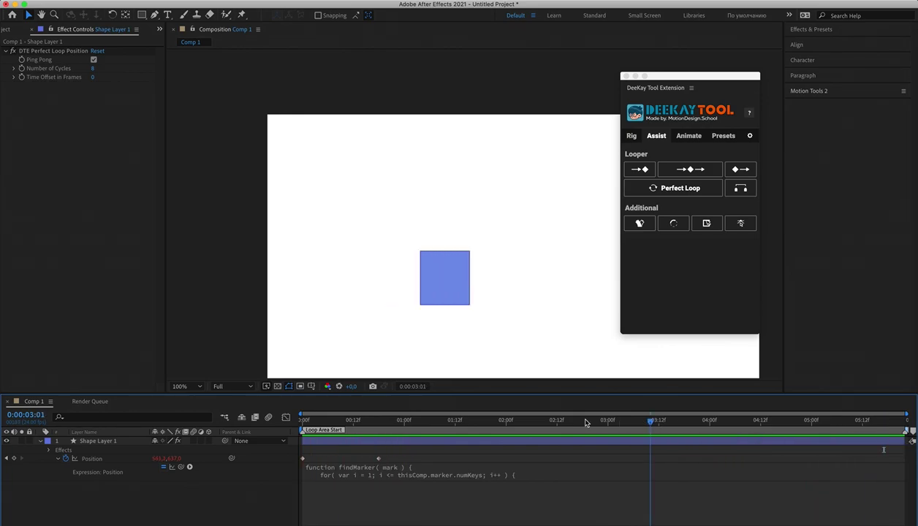
left_click(330, 432)
key("Home")
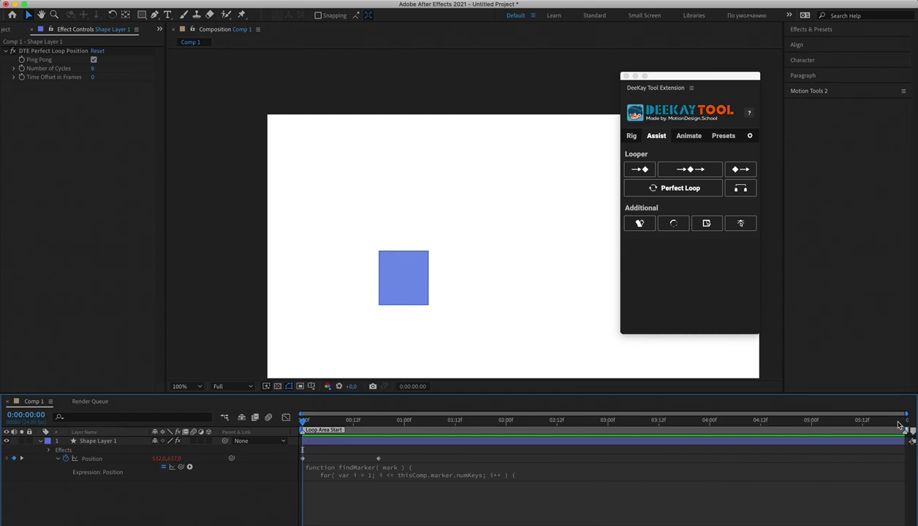
- Shorten Comp 1 to 0:00:03:22, scrub to 0:00:02:11 and select Position
left_click(139, 1)
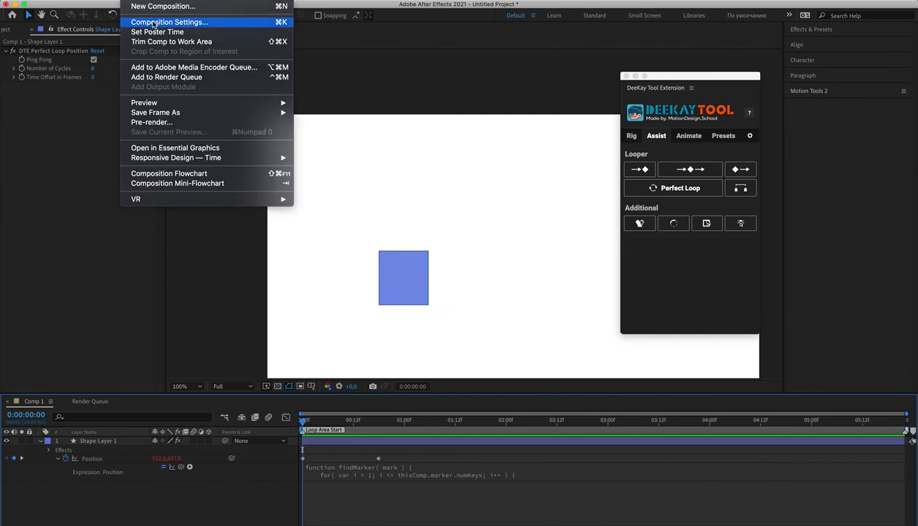
left_click(146, 20)
left_click(391, 312)
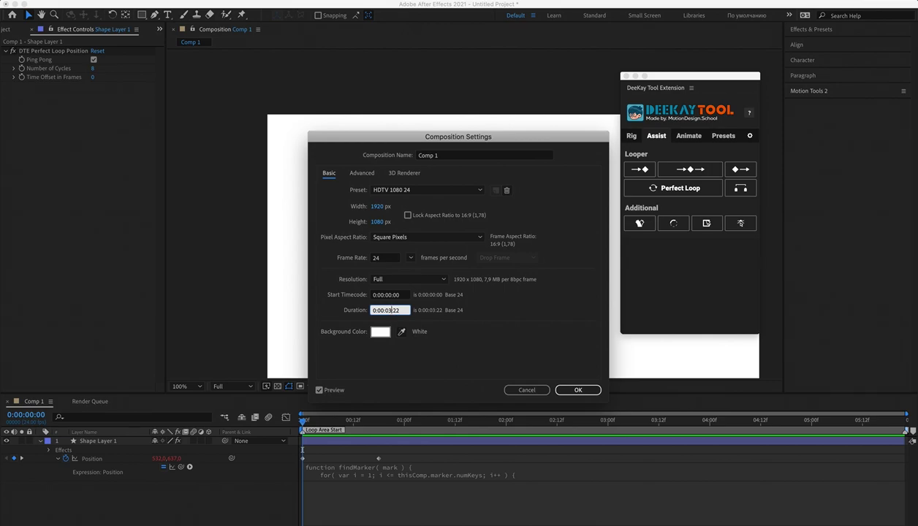
left_click(577, 389)
left_click(360, 420)
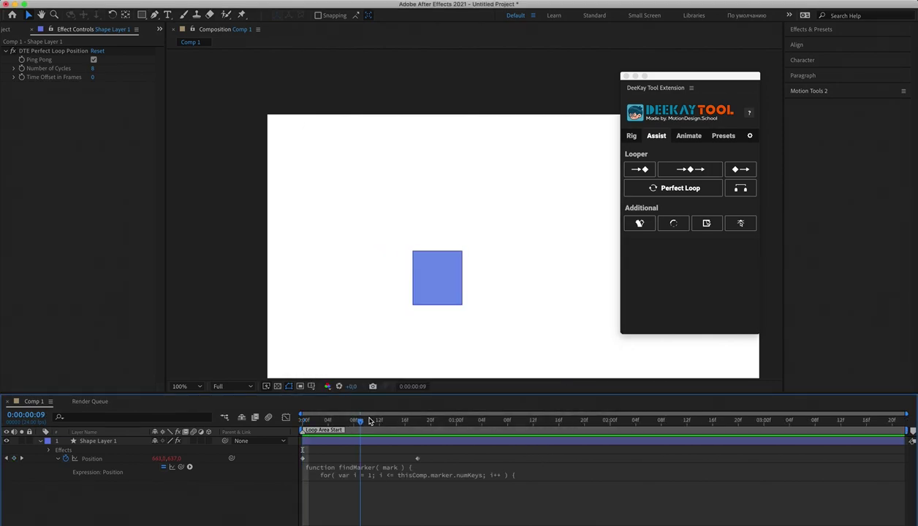
left_click_drag(369, 421, 898, 421)
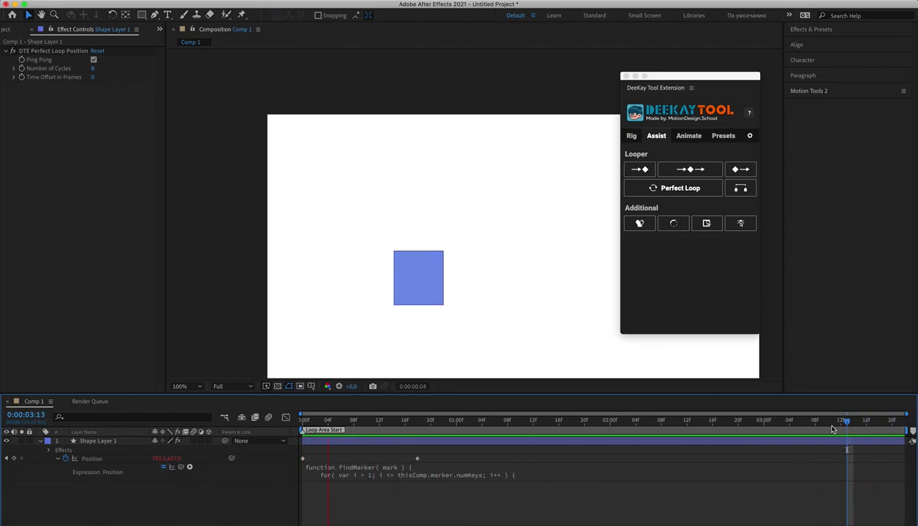
left_click(678, 420)
left_click(87, 459)
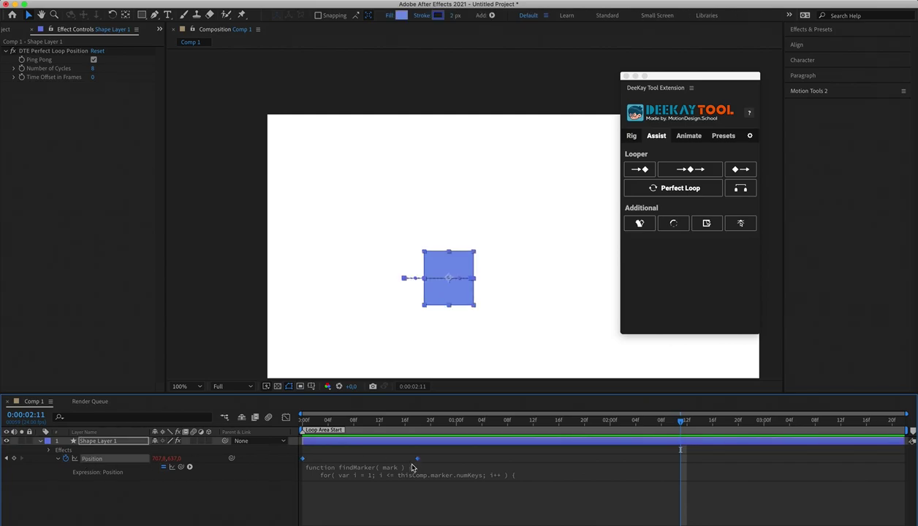
- Add DTE Perfect Loop Position 2 to the square, then preview and scrub the result
left_click(678, 191)
left_click(420, 413)
key("space")
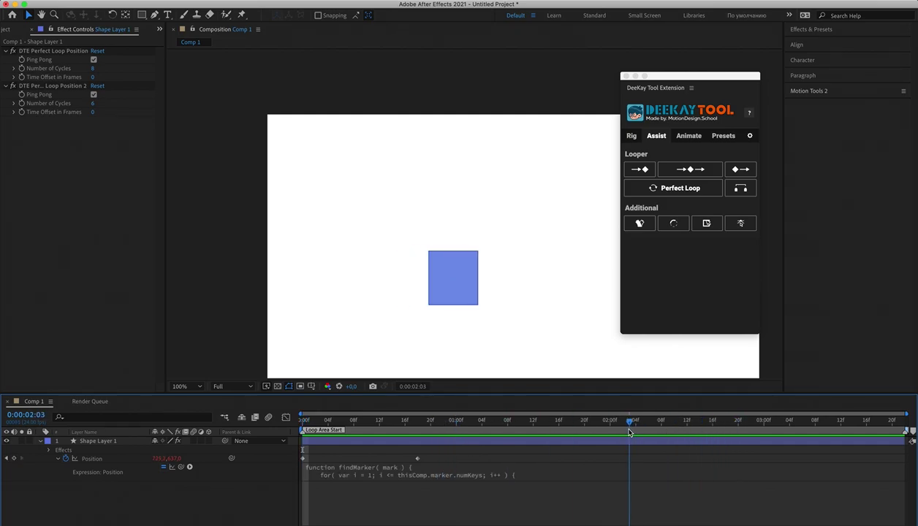
left_click(418, 461)
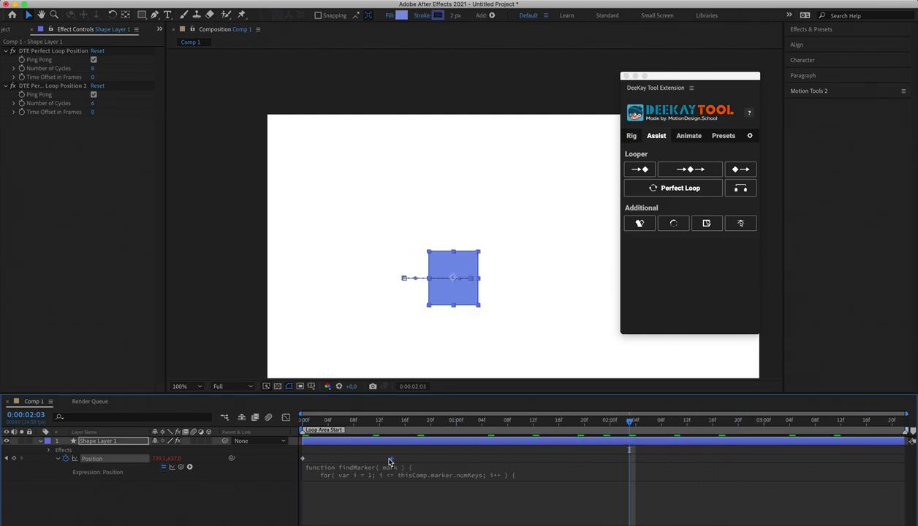
left_click_drag(388, 425, 430, 424)
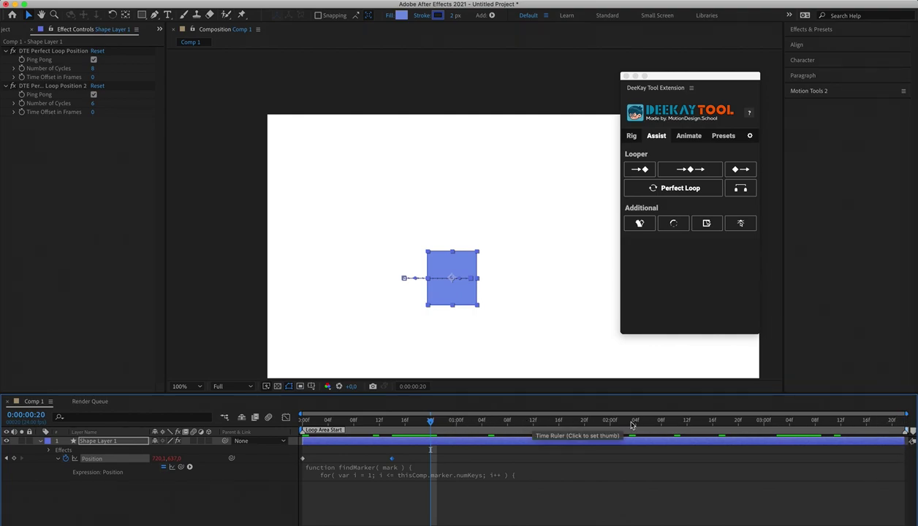
left_click_drag(881, 424, 903, 430)
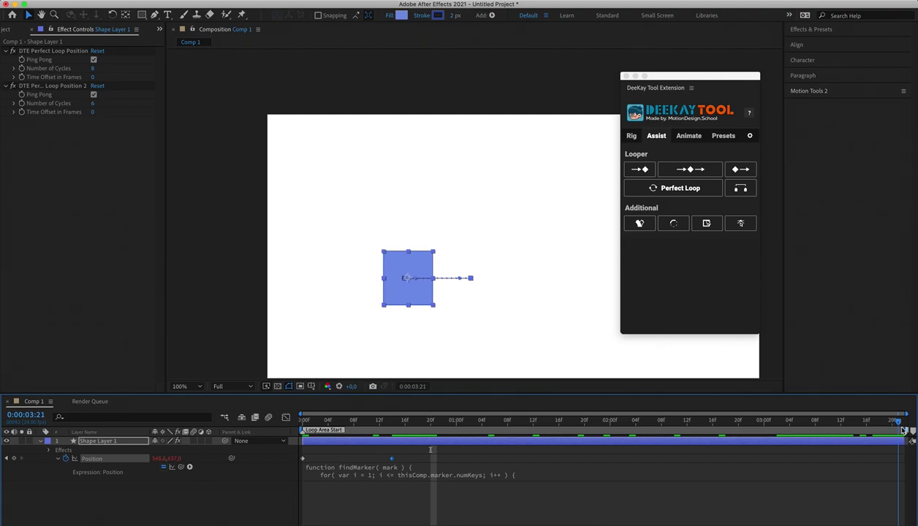
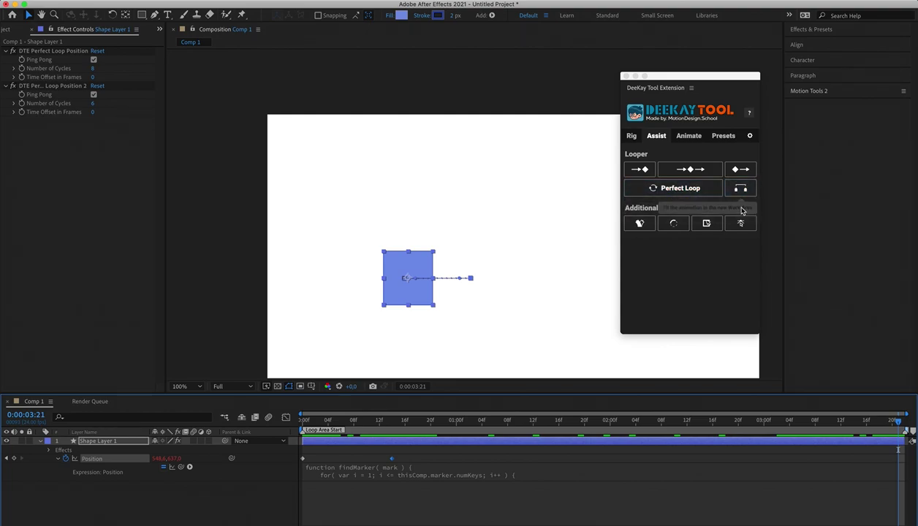
- Shift the Position keyframe later in time and add another Perfect Loop to the position
mouse_move(619, 430)
left_mouse_down()
mouse_move(610, 438)
mouse_move(616, 429)
left_mouse_up()
key("Home")
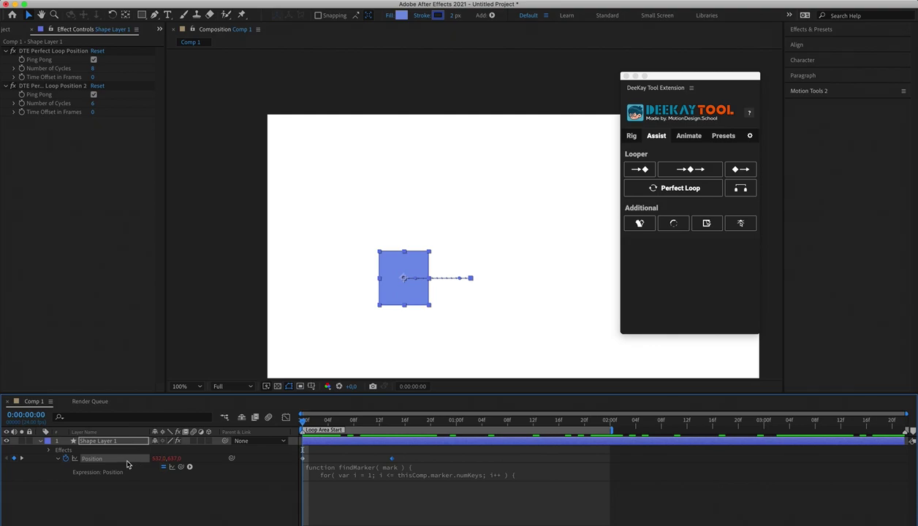
left_click(415, 448)
left_click_drag(392, 458, 416, 461)
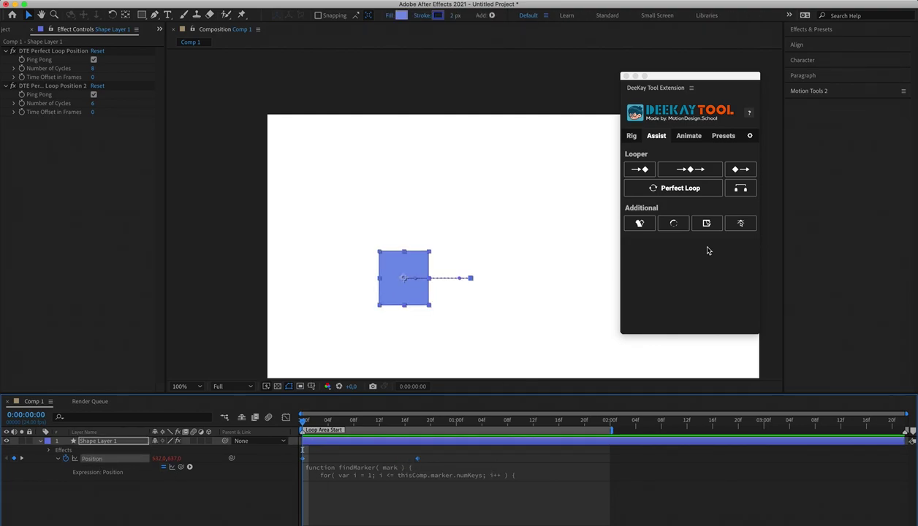
left_click(699, 188)
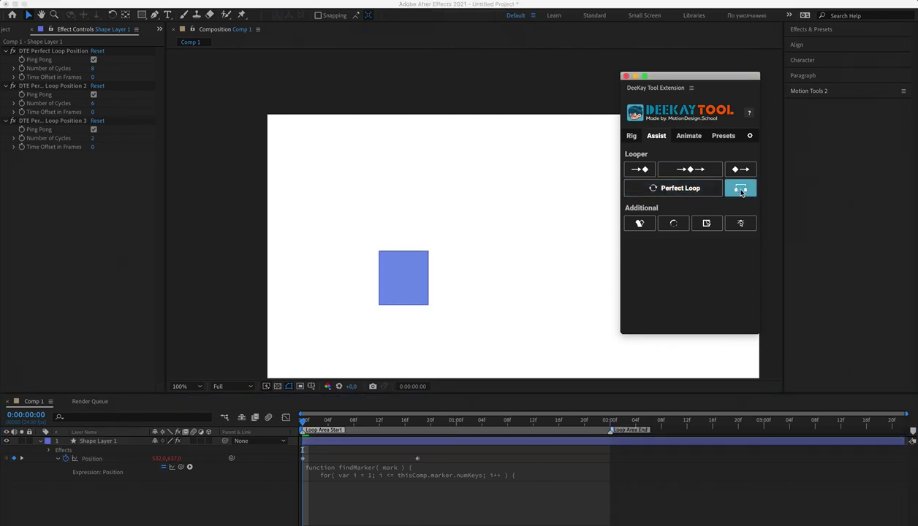
- Preview the looping animation, then delete the square's shape layer
left_click(352, 440)
key("space")
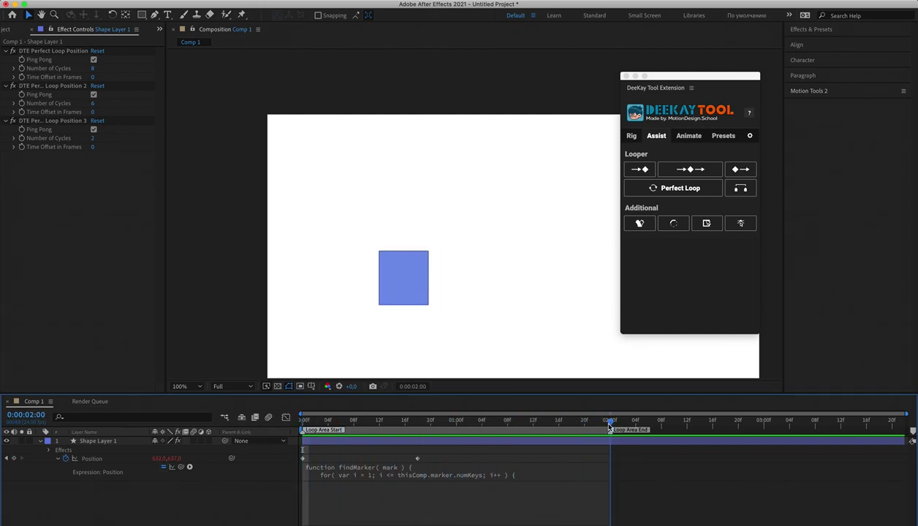
key("space")
left_click(387, 441)
key("Delete")
key("q")
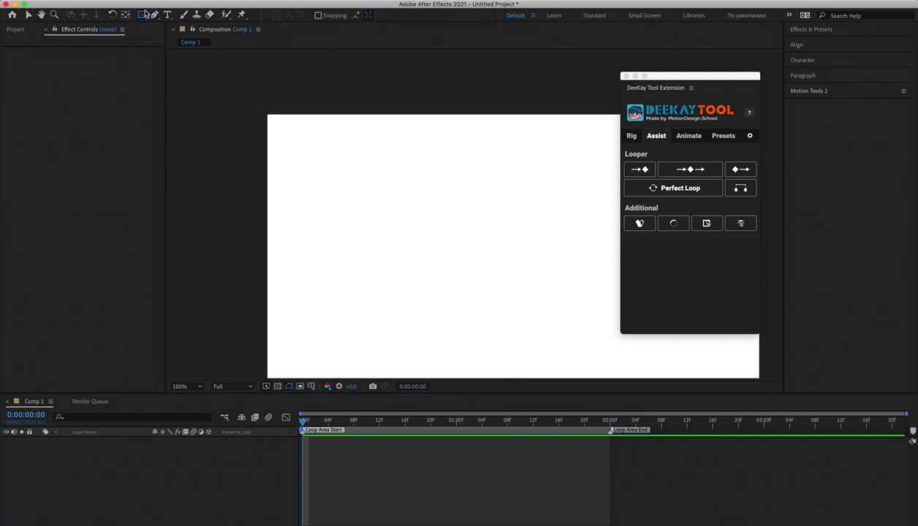
mouse_move(453, 199)
left_mouse_down()
mouse_move(504, 333)
mouse_move(491, 345)
left_mouse_up()
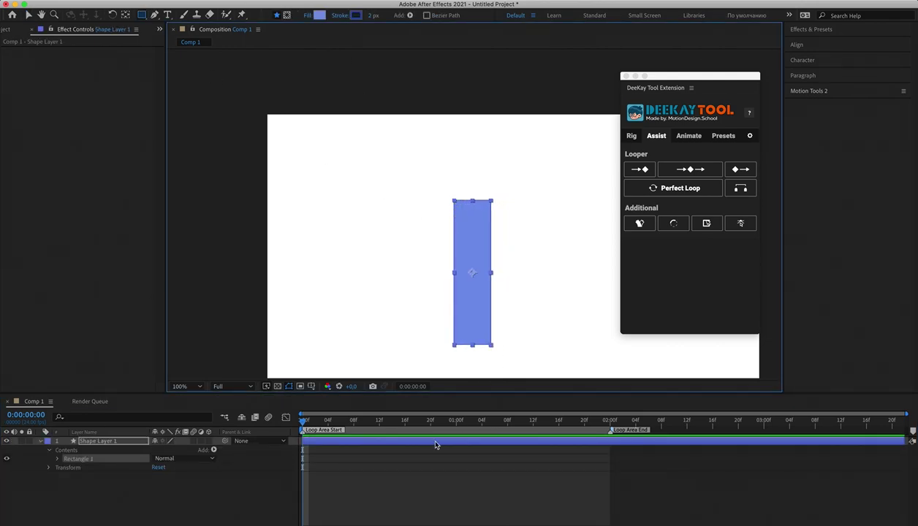
left_click(126, 15)
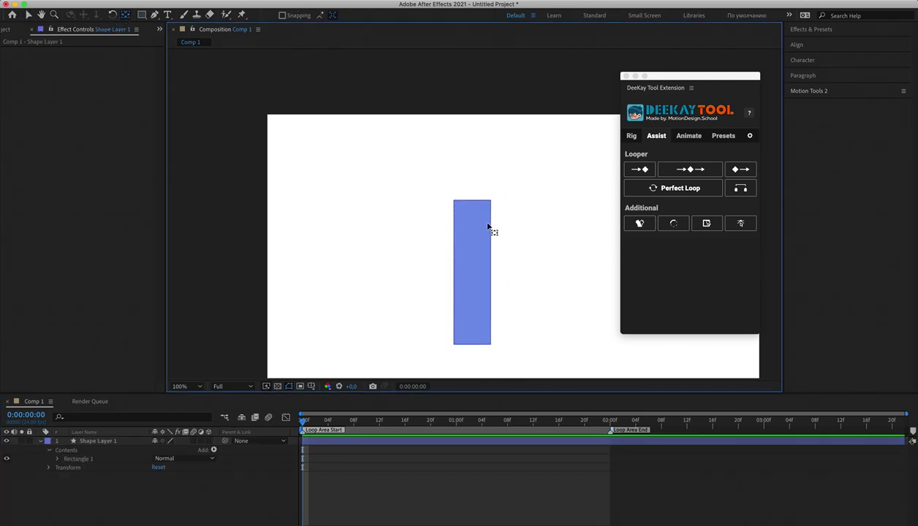
left_click_drag(471, 273, 470, 345)
left_click(639, 224)
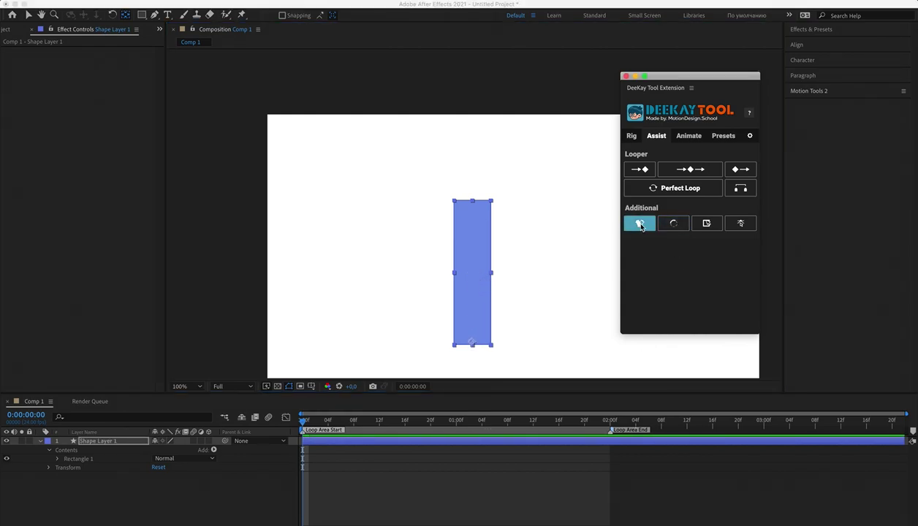
left_click(366, 454)
key("space")
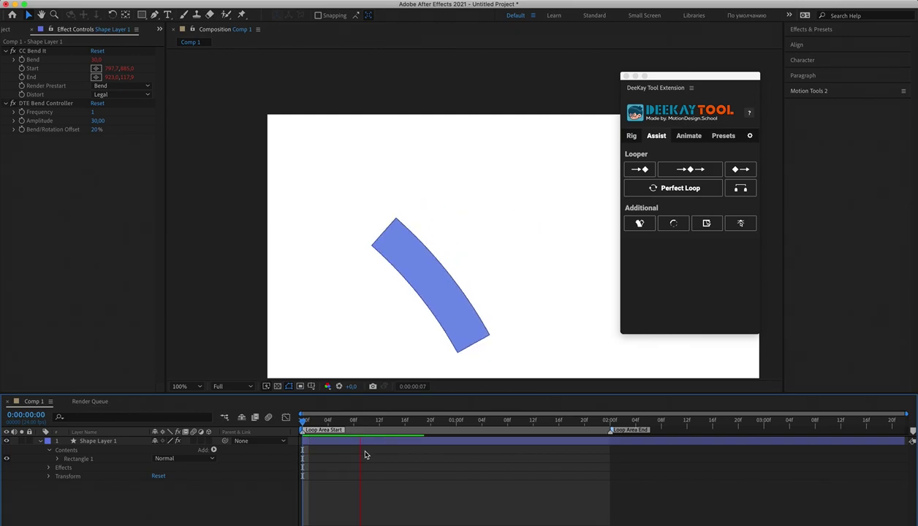
key("space")
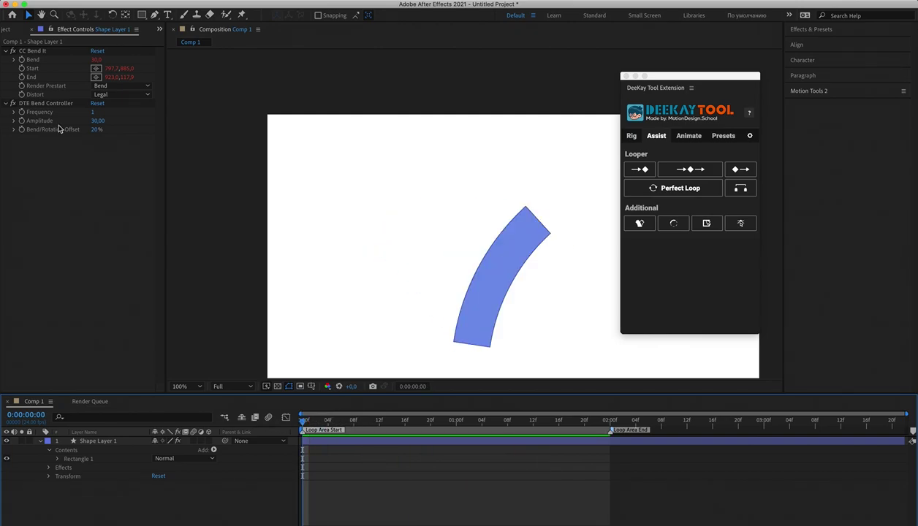
left_click(94, 112)
type("2")
key("Return")
key("space")
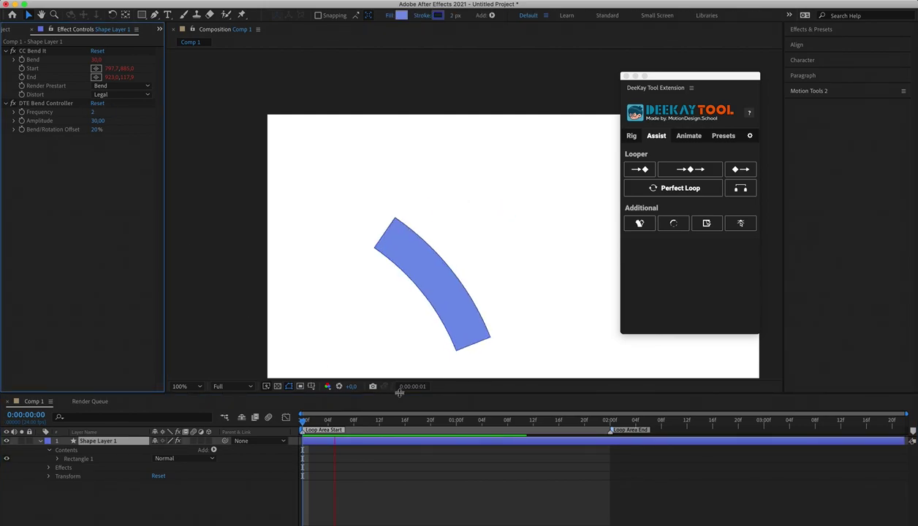
left_click(184, 429)
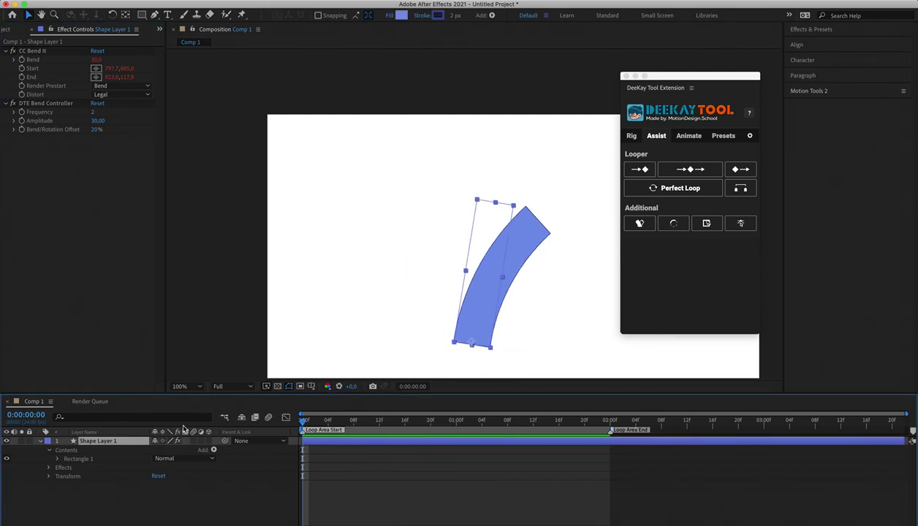
left_click(98, 120)
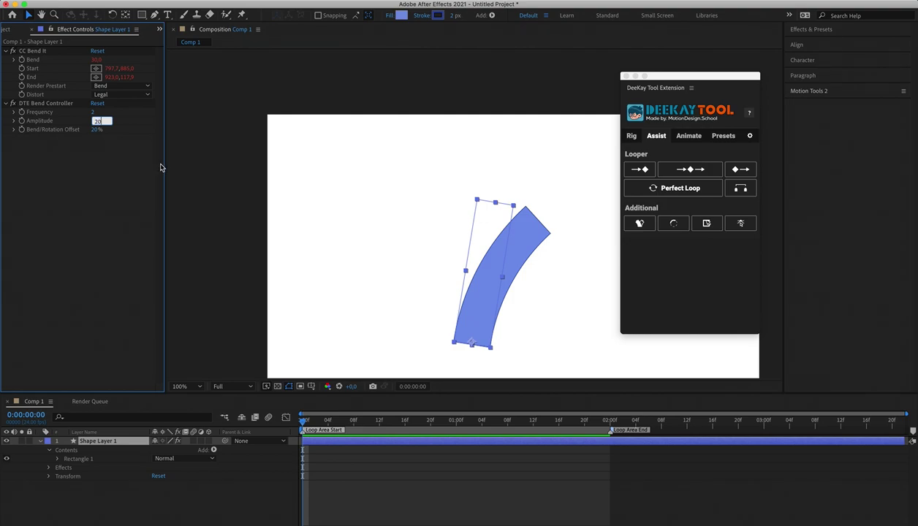
type("20")
key("Return")
left_click(96, 129)
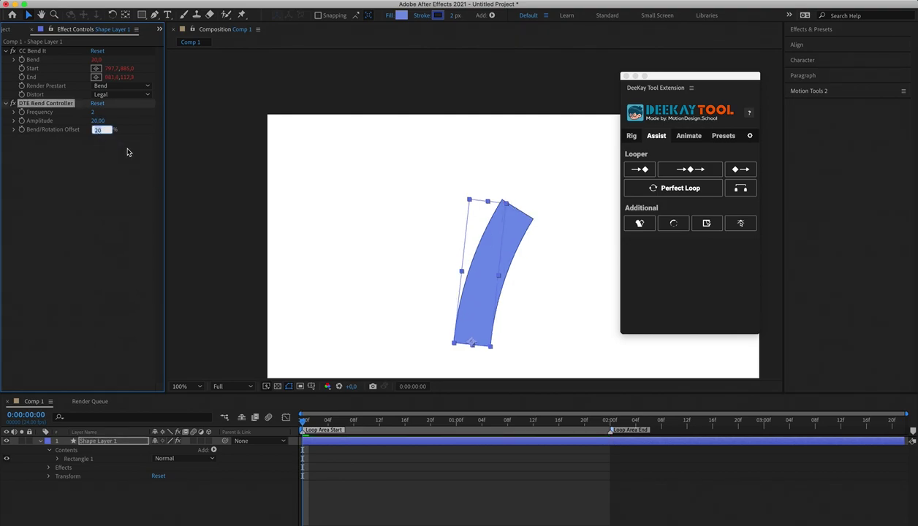
type("30")
key("Return")
key("space")
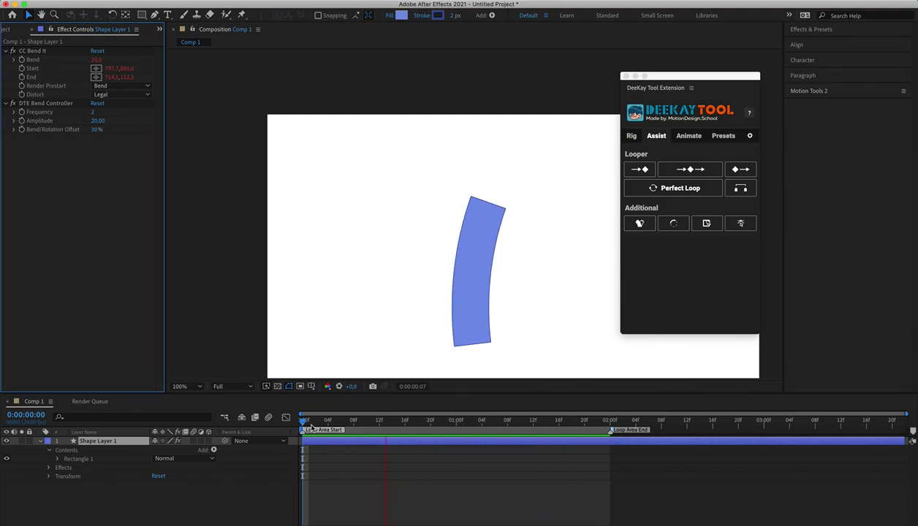
key("space")
left_click(331, 456)
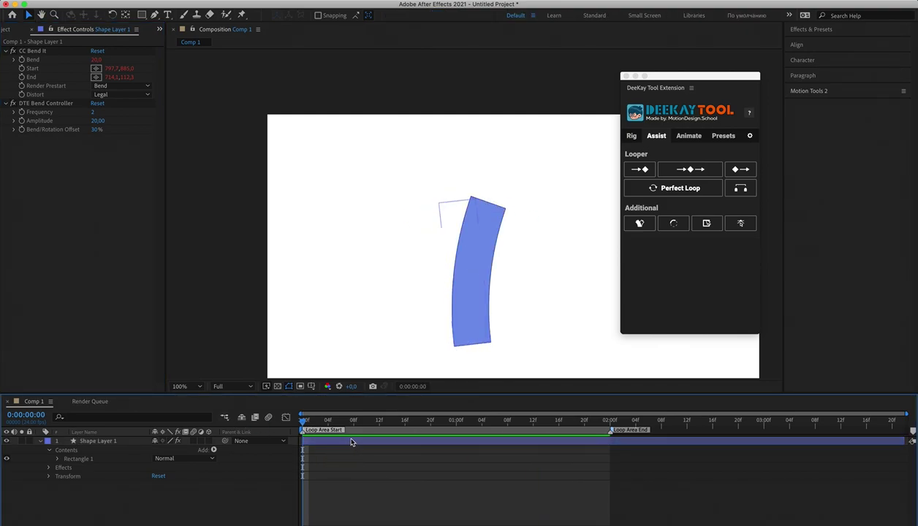
left_click(351, 441)
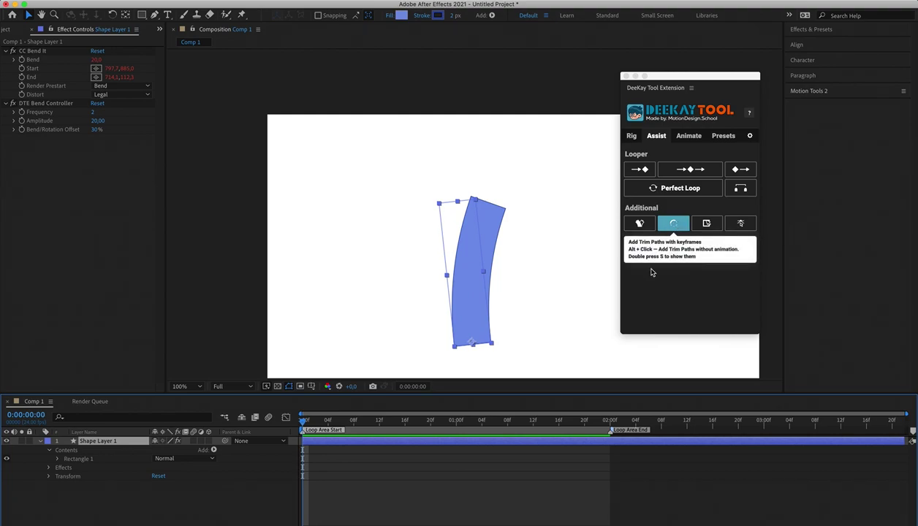
key("ctrl+z")
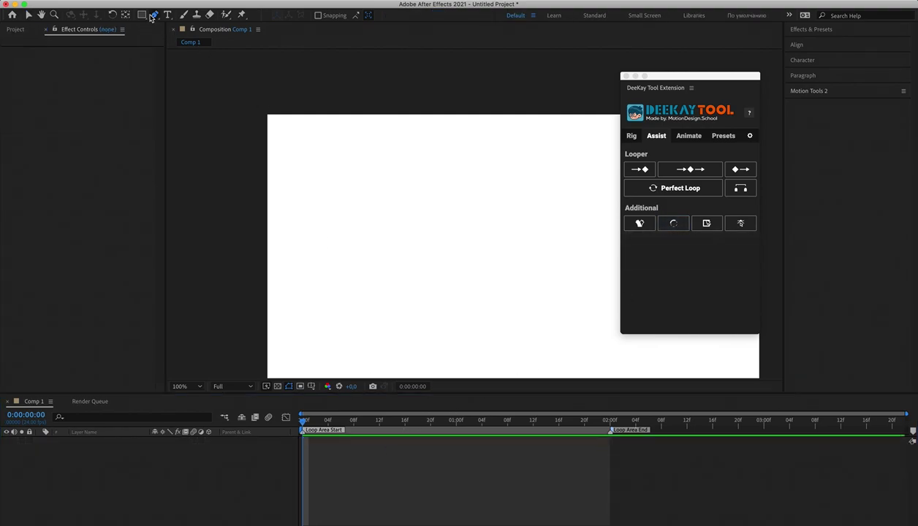
key("g")
left_click(349, 167)
left_click_drag(431, 263, 561, 230)
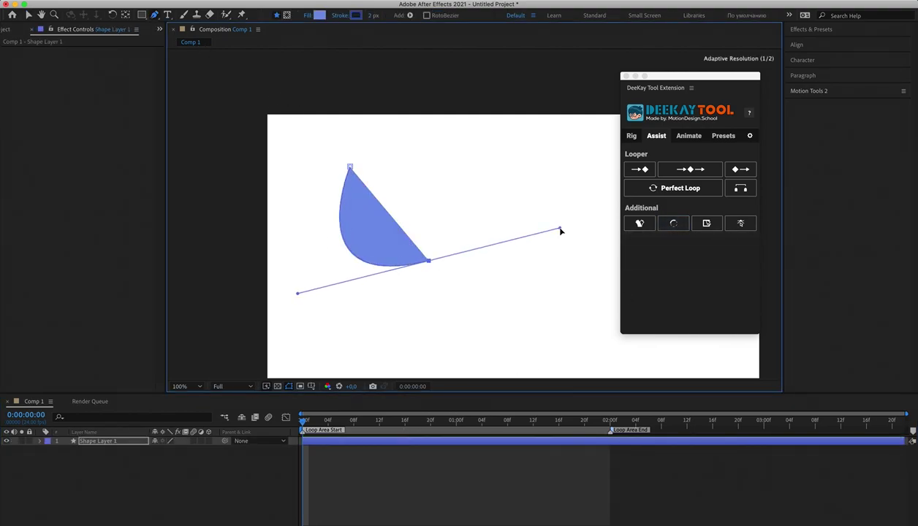
left_click_drag(532, 312, 510, 344)
left_click(305, 16)
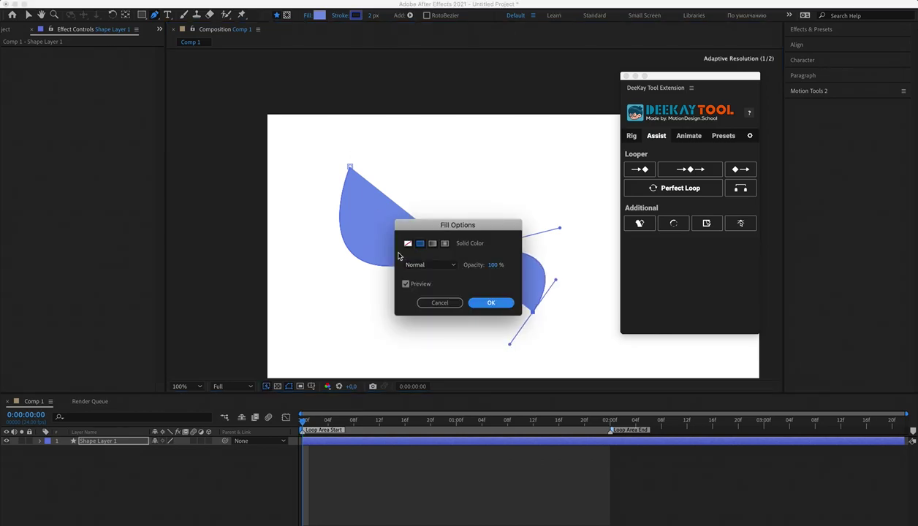
left_click(408, 244)
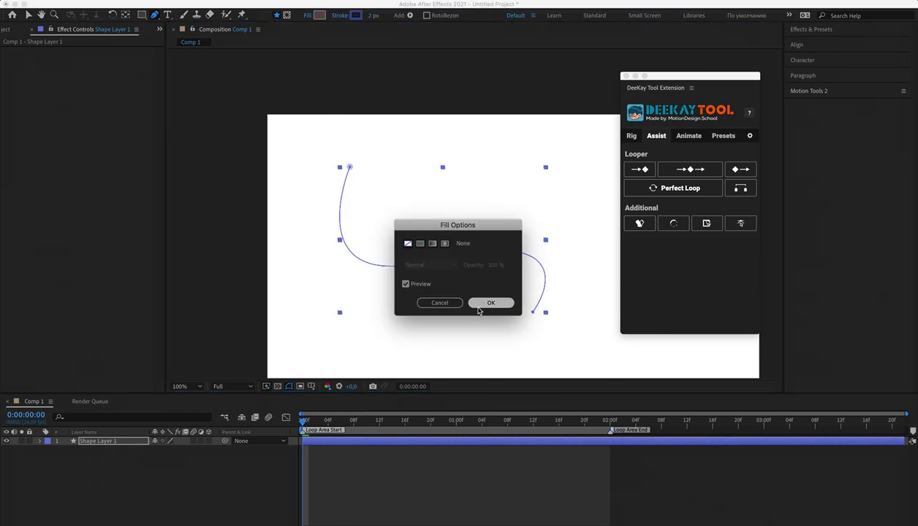
left_click(486, 302)
left_click(421, 497)
left_click(420, 443)
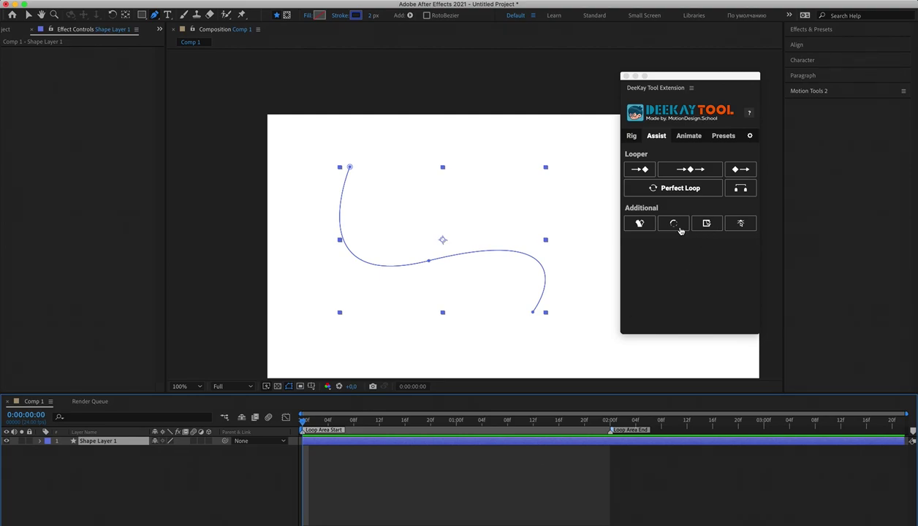
left_click(679, 230)
left_click(365, 479)
key("space")
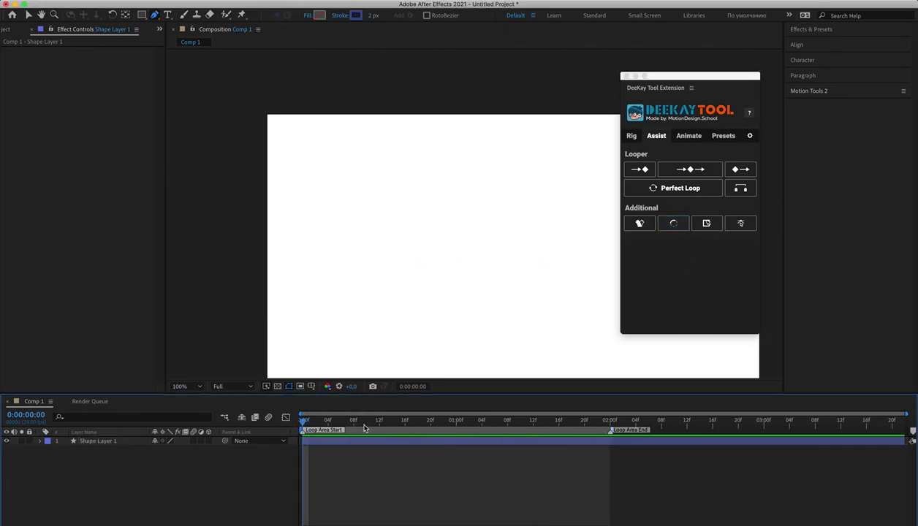
left_click(365, 438)
left_click(452, 464)
left_click(434, 442)
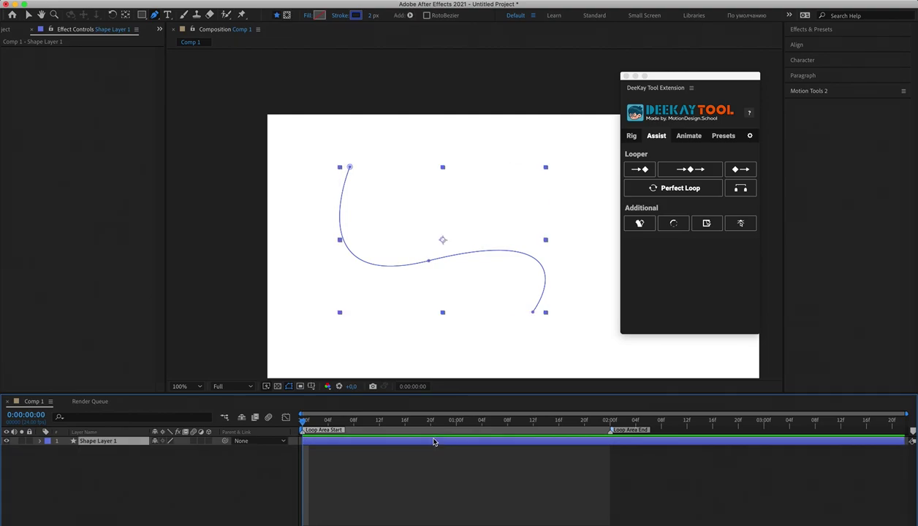
key("Delete")
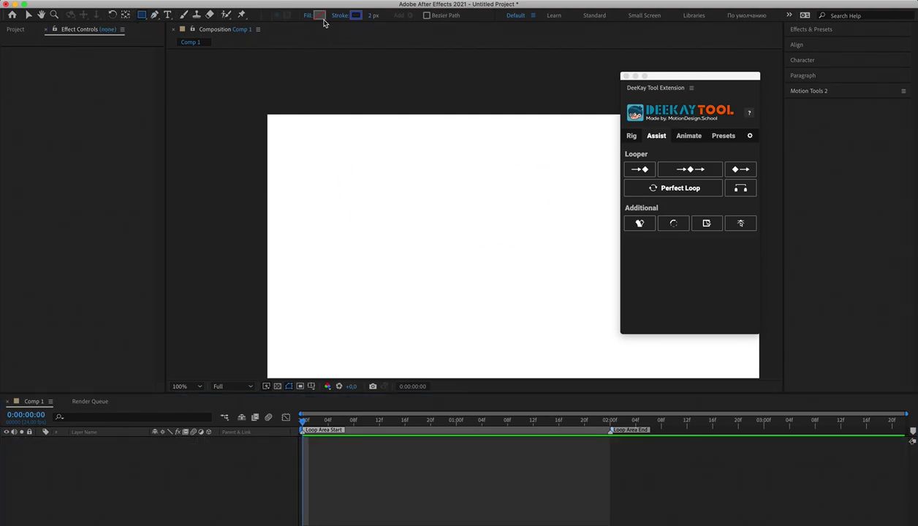
- Set a darker blue fill and draw three rectangles: a large square, a small one and a wide one
left_click(320, 16)
left_click(195, 368)
left_click(331, 330)
left_click_drag(406, 207, 508, 310)
left_click_drag(316, 168, 355, 219)
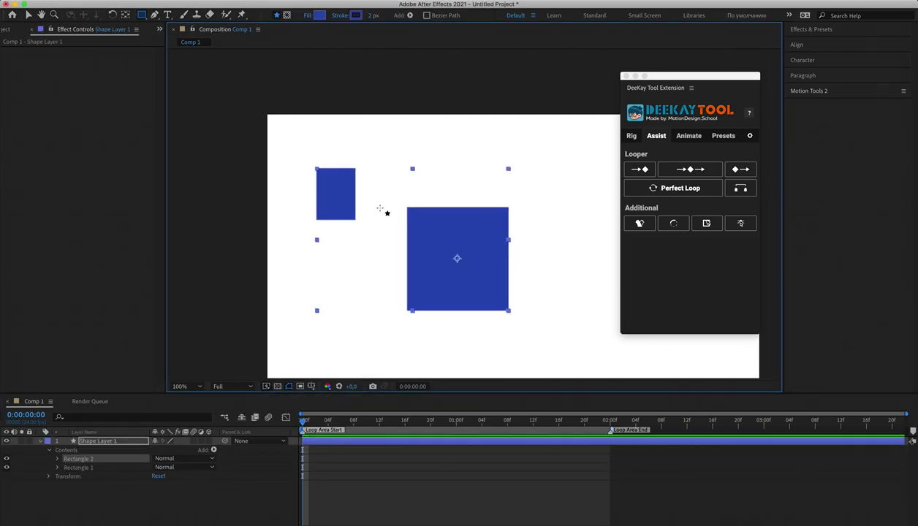
left_click_drag(519, 159, 584, 184)
- Give the rectangles' shape layer a black stroke 35 px wide
left_click(355, 16)
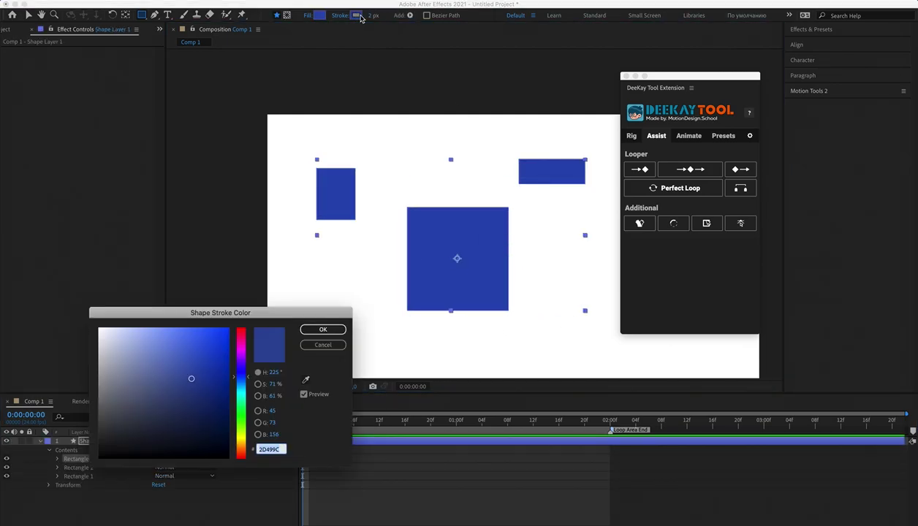
left_click(100, 457)
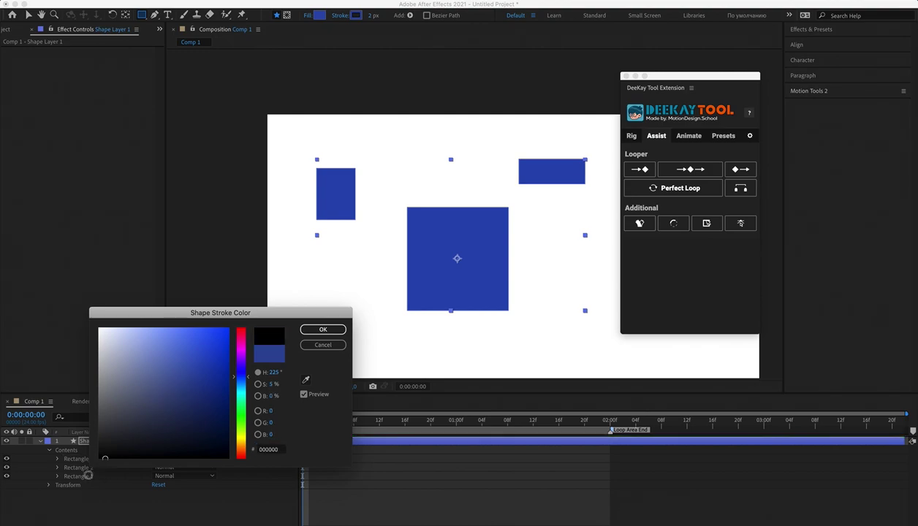
left_click(322, 329)
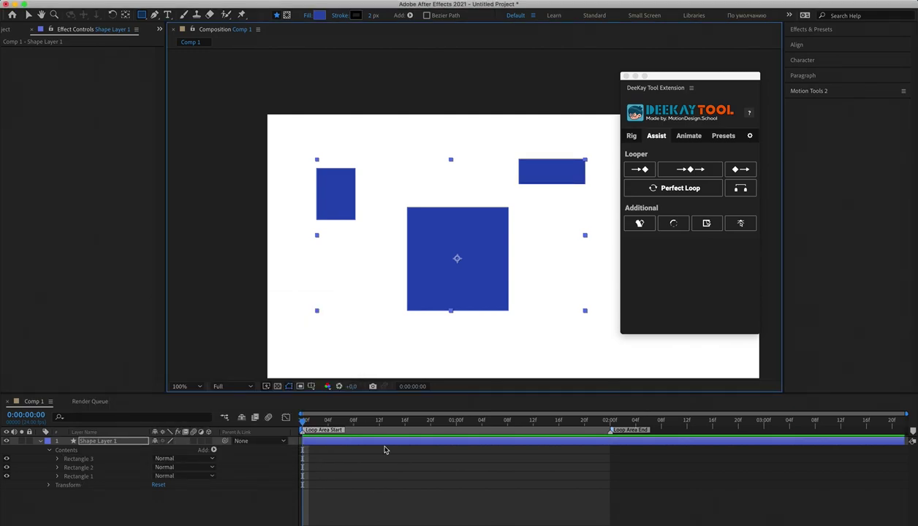
left_click(357, 443)
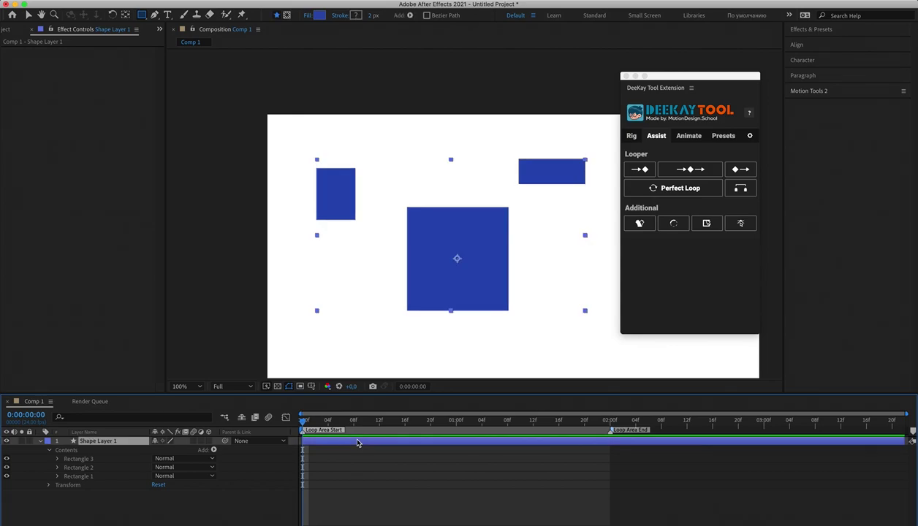
left_click(374, 17)
type("35")
key("Return")
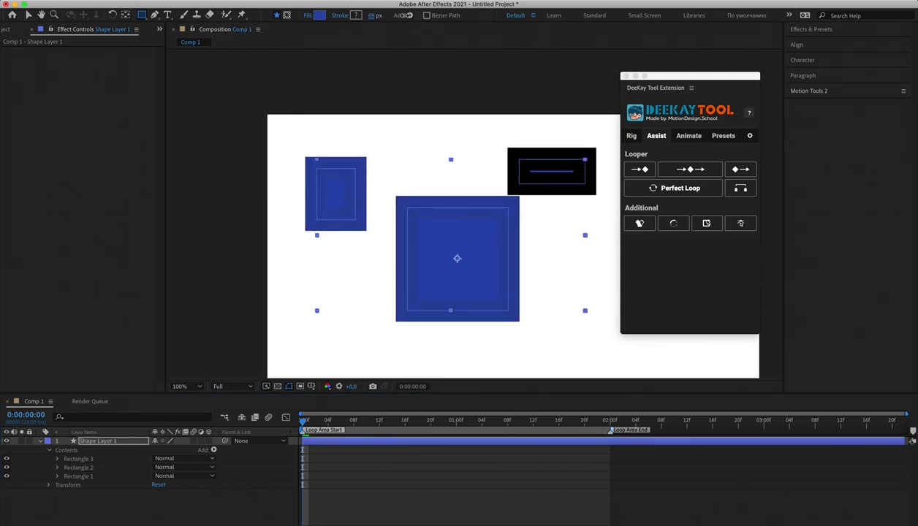
- Delete all the rectangles' fills with Select all Fills, then undo back to an empty comp
left_click(399, 492)
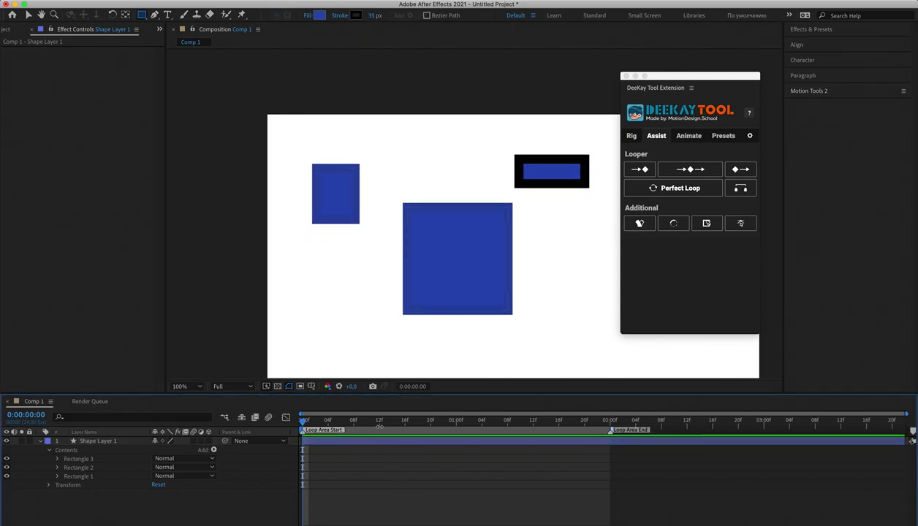
left_click(373, 443)
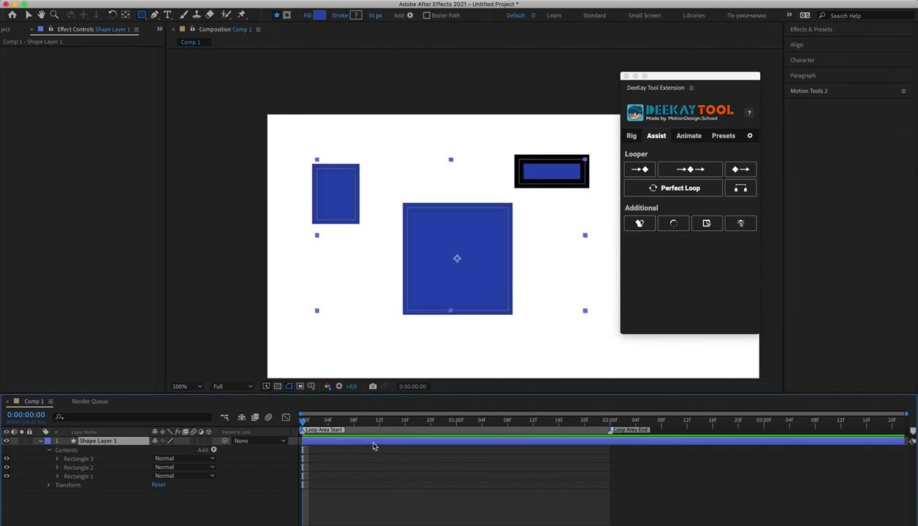
left_click(706, 223)
left_click(157, 431)
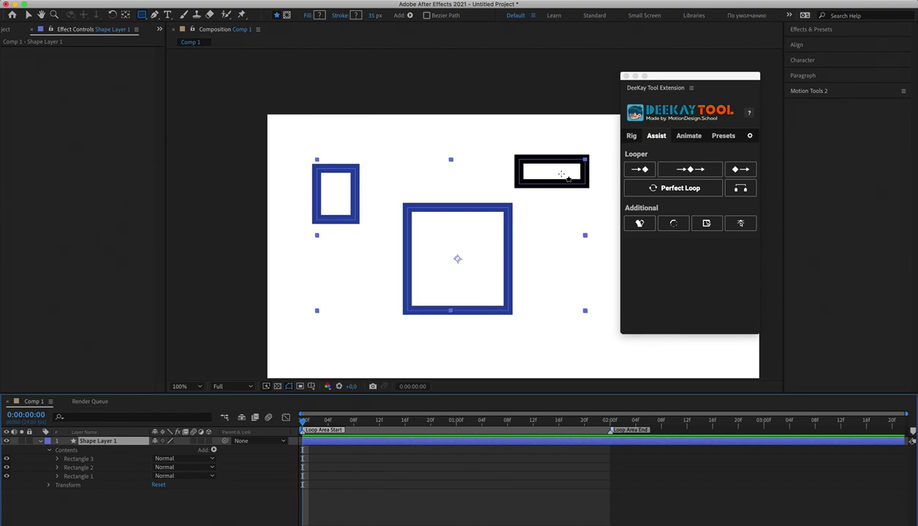
key("super+z")
key("super+z")
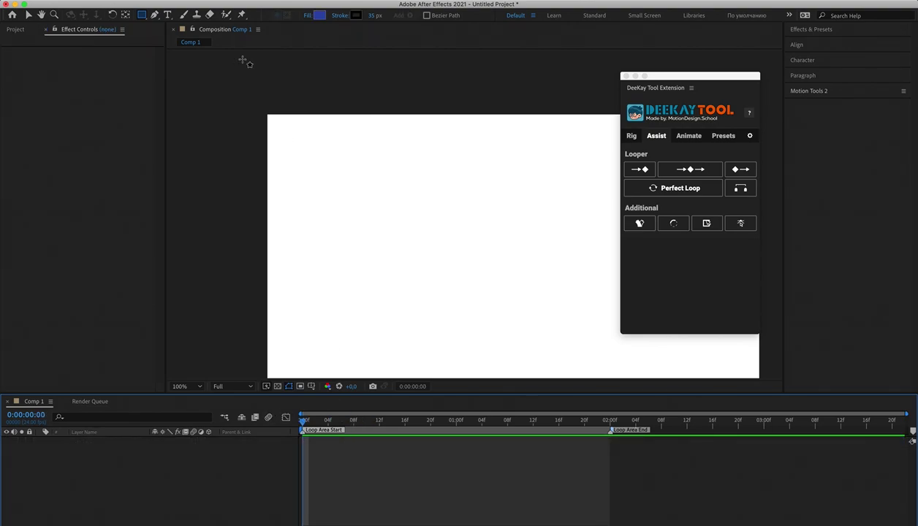
- Create Comp 2 with the default settings and add the DeeKay Assistant guide from the Animate tab
left_click(139, 6)
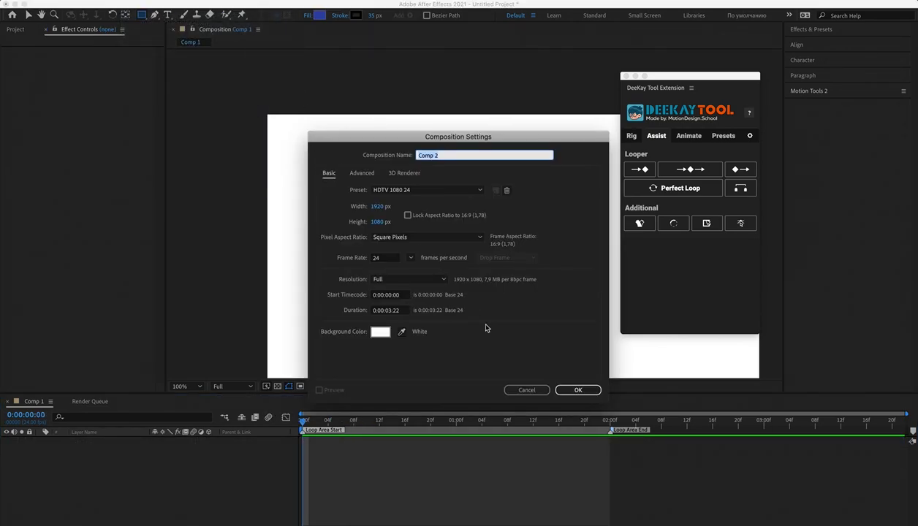
left_click(567, 390)
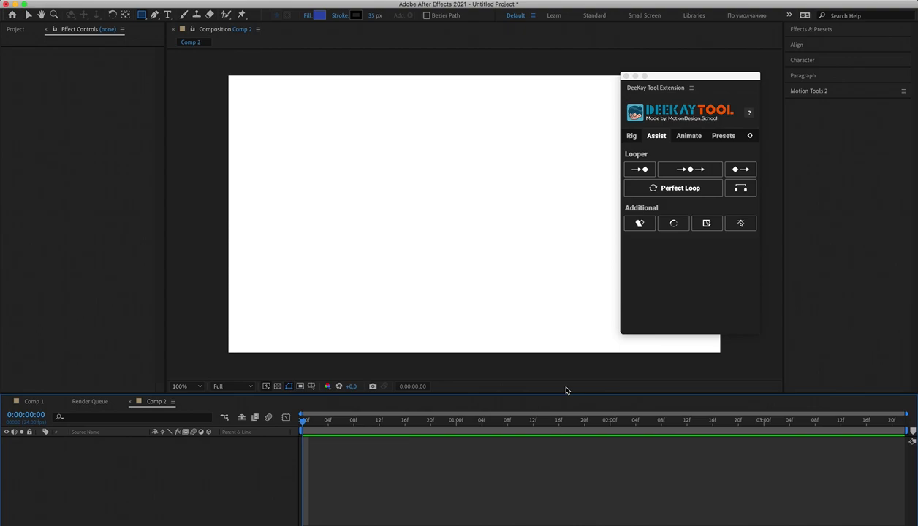
left_click(692, 138)
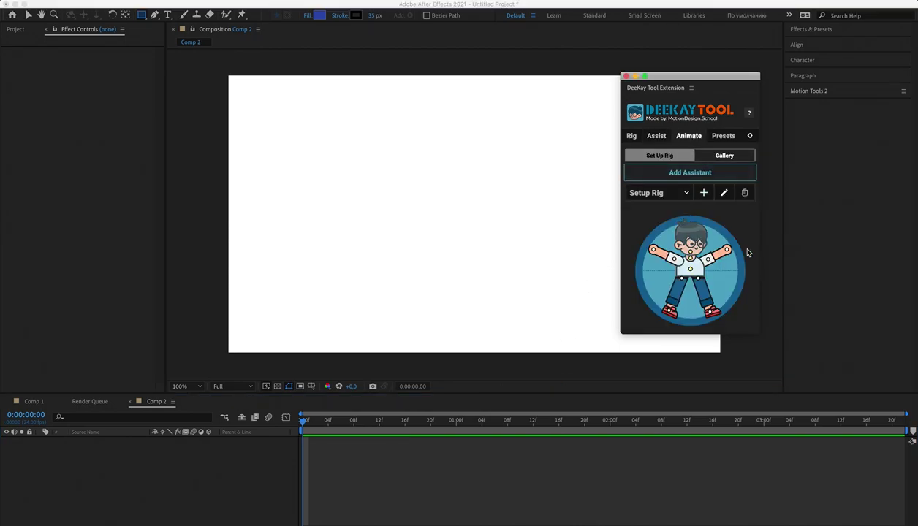
scroll(752, 241, "down", 2)
scroll(754, 233, "up", 3)
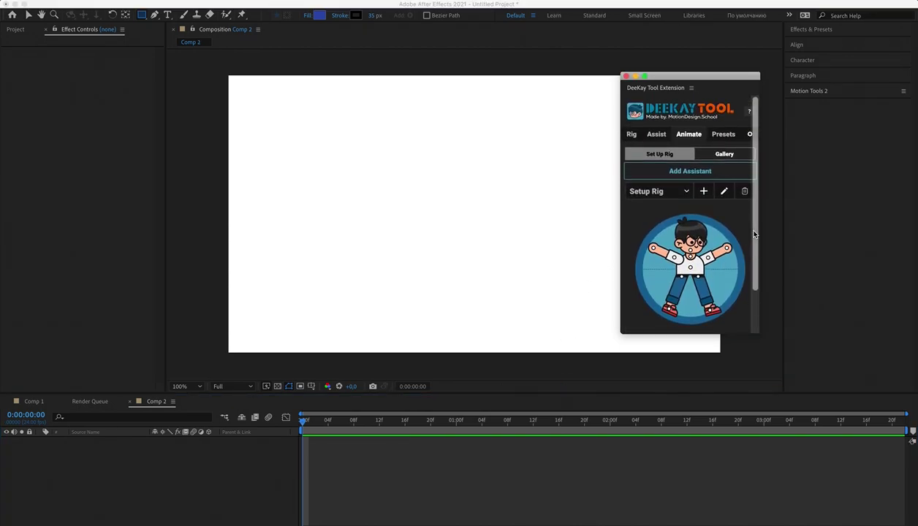
scroll(721, 213, "down", 4)
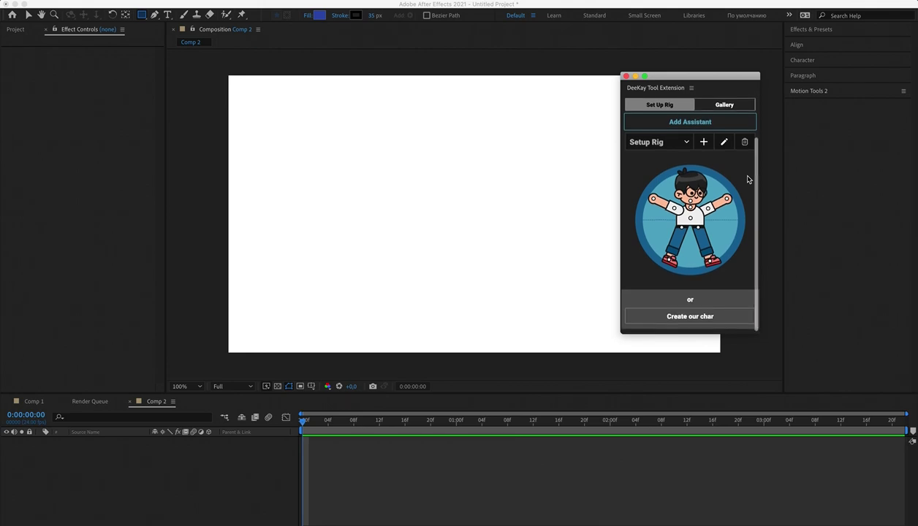
scroll(746, 179, "up", 2)
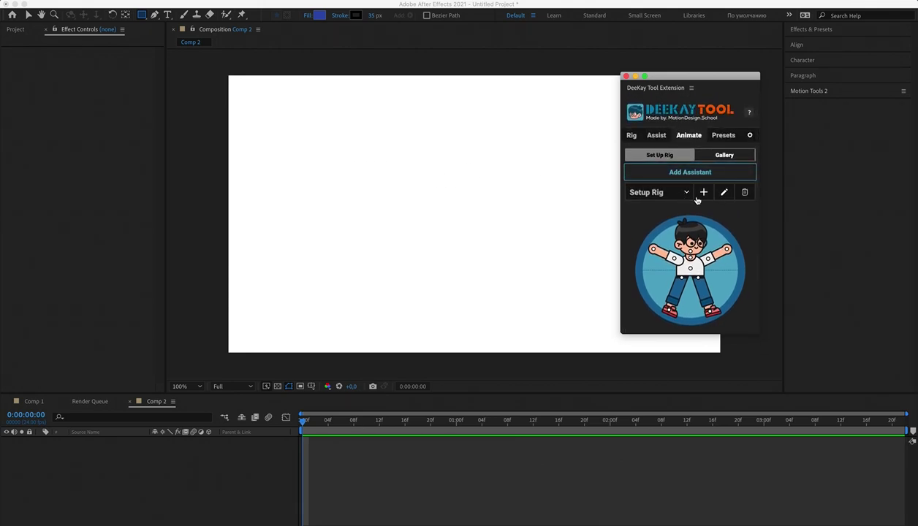
left_click(671, 172)
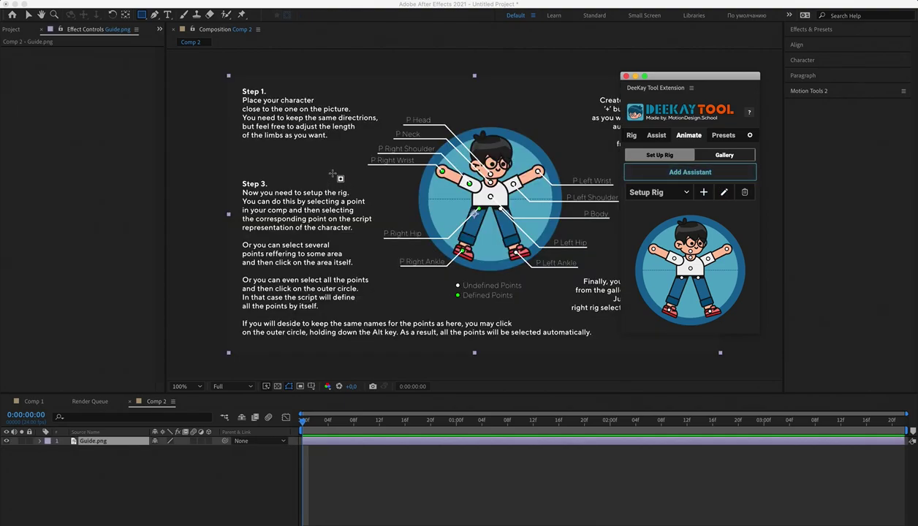
- Move the DeeKay panel off the guide, look at the Gallery, and return to Set Up Rig
left_click_drag(683, 71, 808, 80)
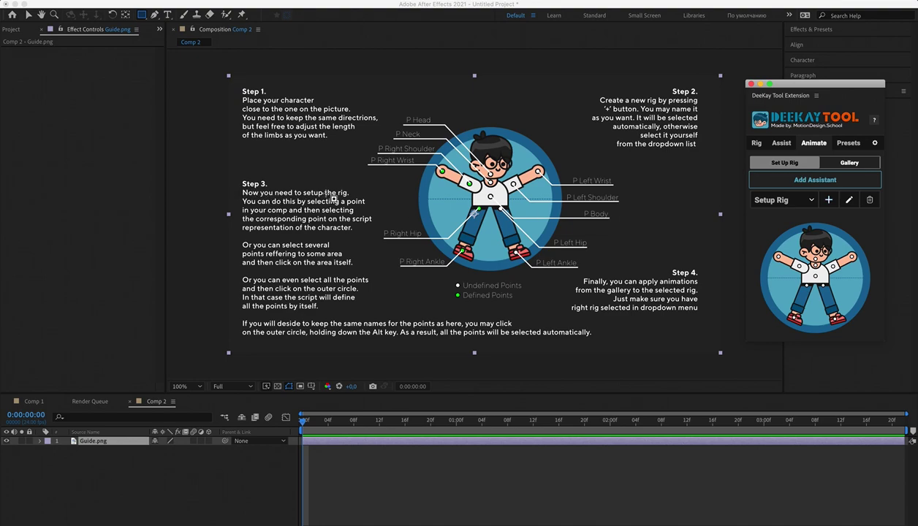
mouse_move(820, 283)
left_click(832, 163)
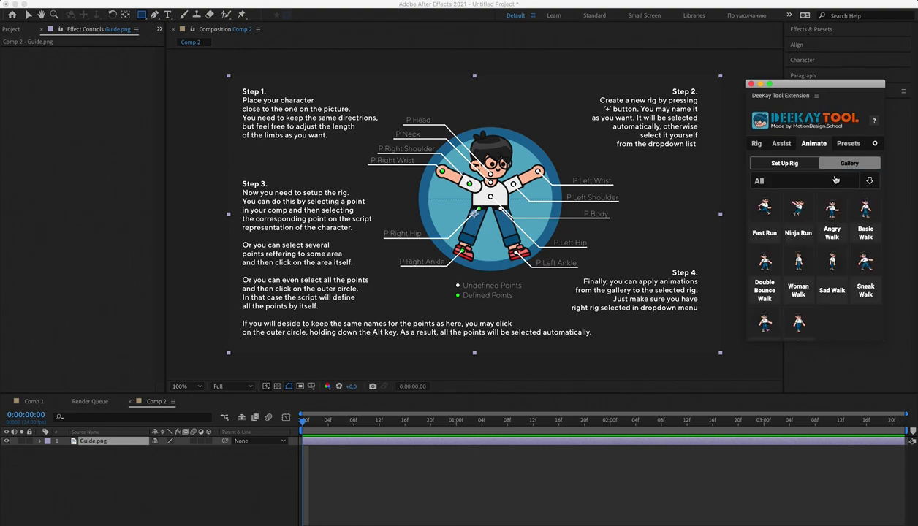
left_click(785, 164)
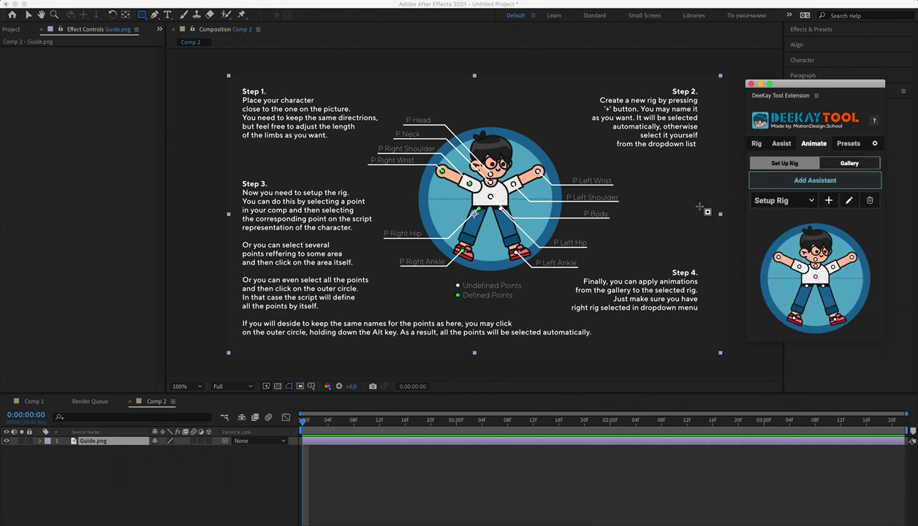
- Delete the Guide.png layer from Comp 2
left_click(477, 157)
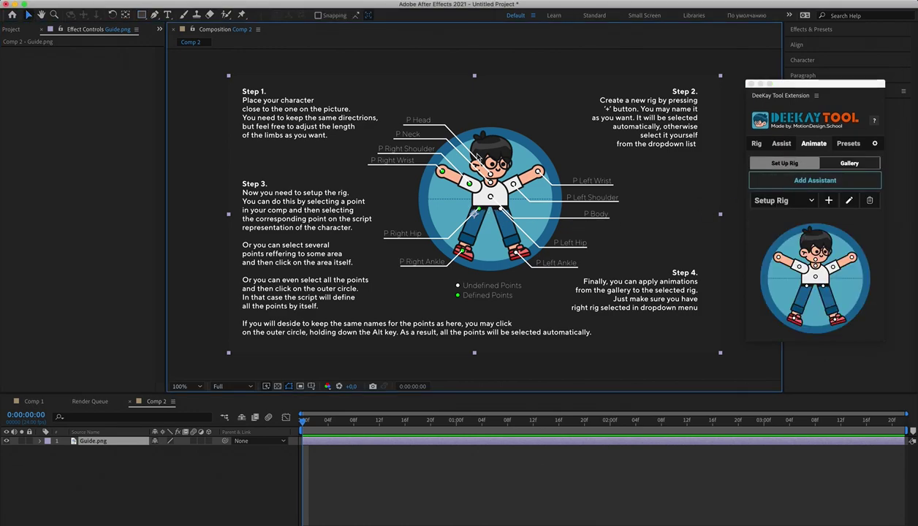
key("Delete")
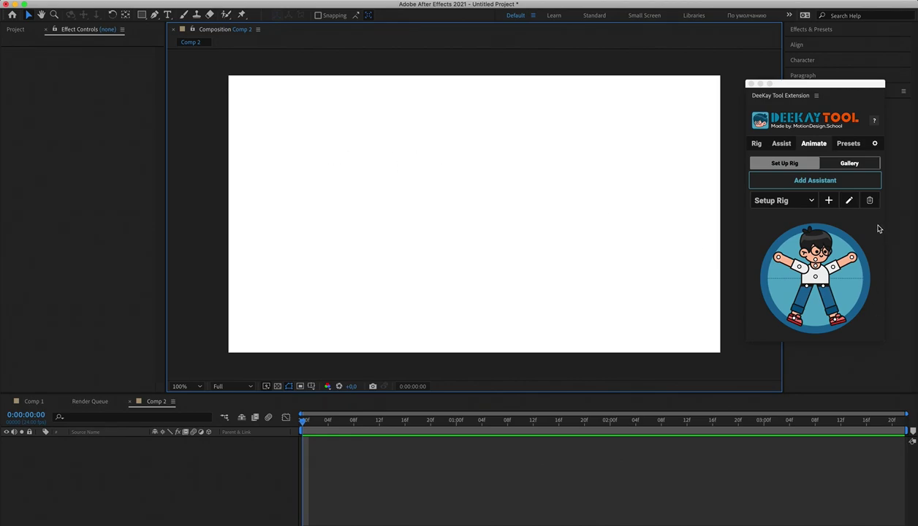
scroll(878, 229, "down", 3)
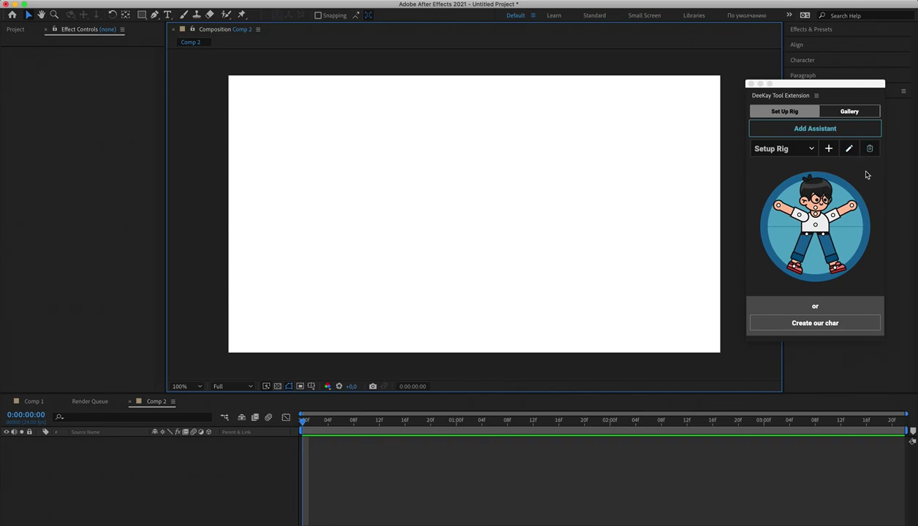
scroll(870, 175, "up", 3)
scroll(865, 177, "down", 3)
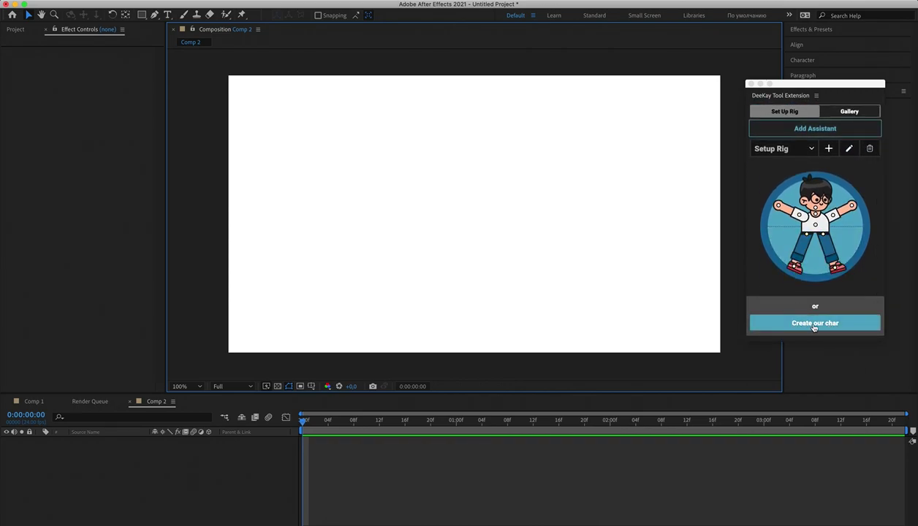
- Generate DeeKay's sample character and test its left wrist controller
left_click(813, 325)
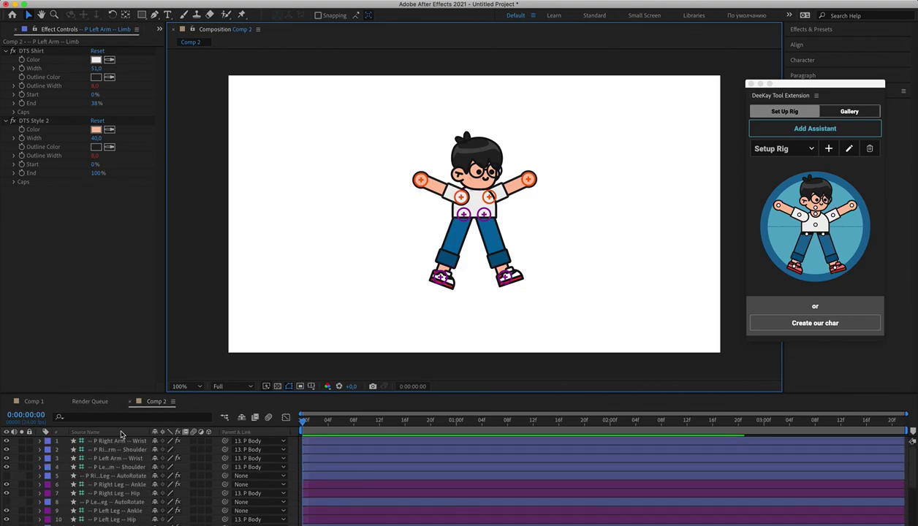
left_click(531, 181)
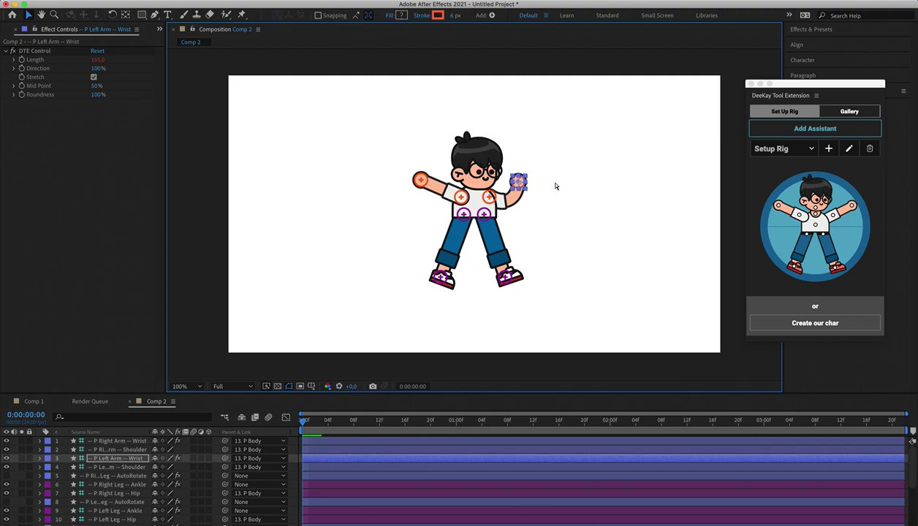
left_click(602, 139)
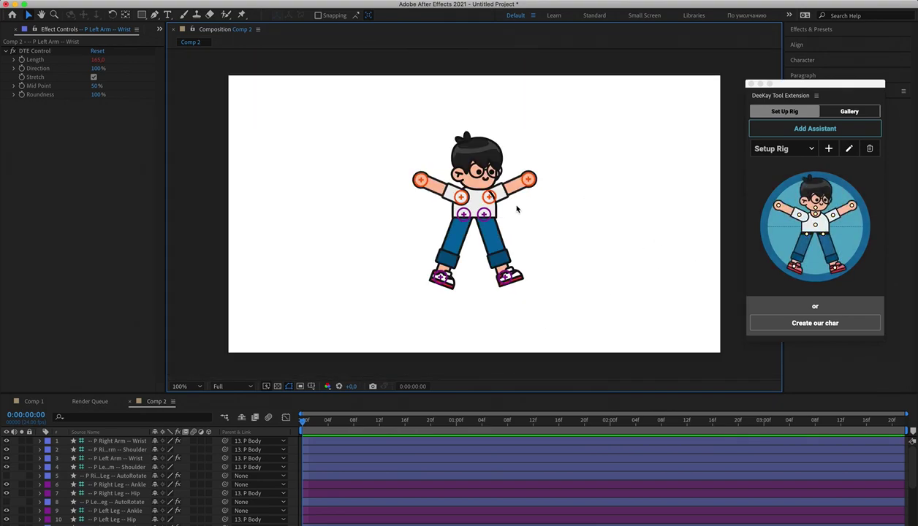
- Apply the rig to the character's points and select the P Right Arm -- Wrist layer
left_click(847, 189)
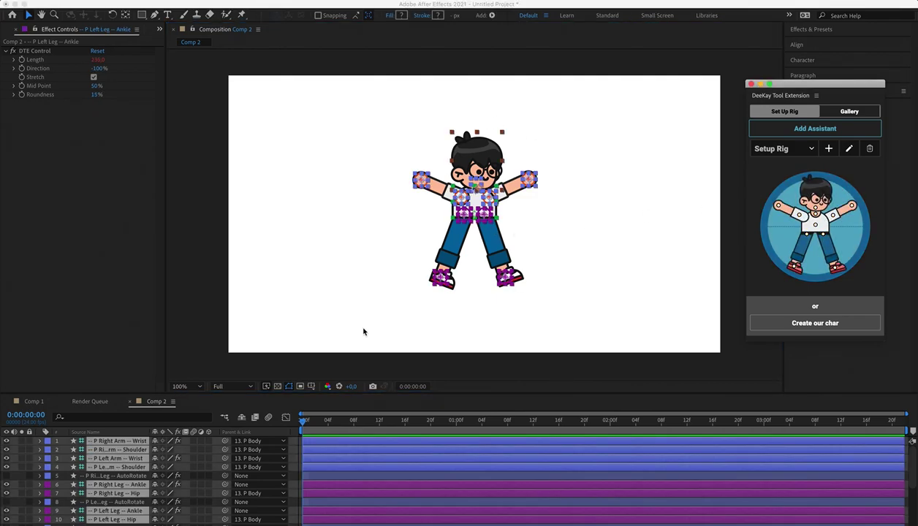
scroll(124, 450, "down", 3)
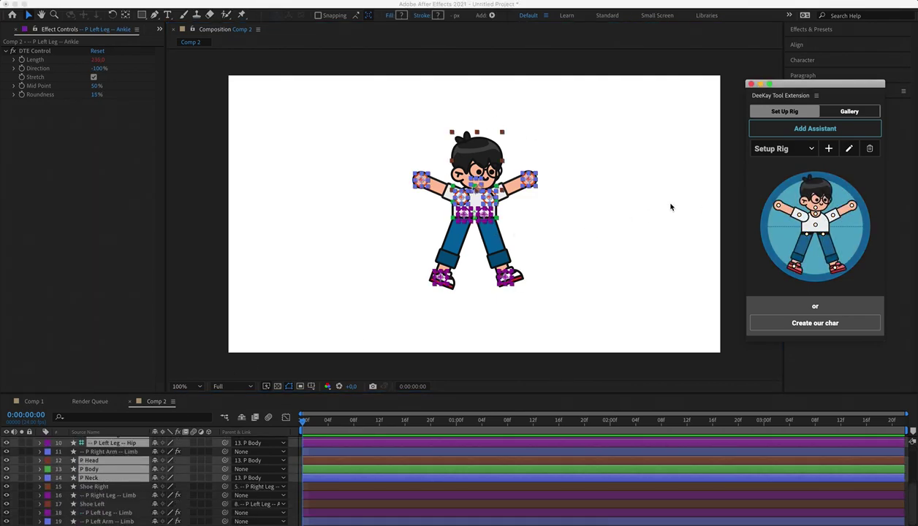
left_click(610, 239)
scroll(128, 490, "up", 3)
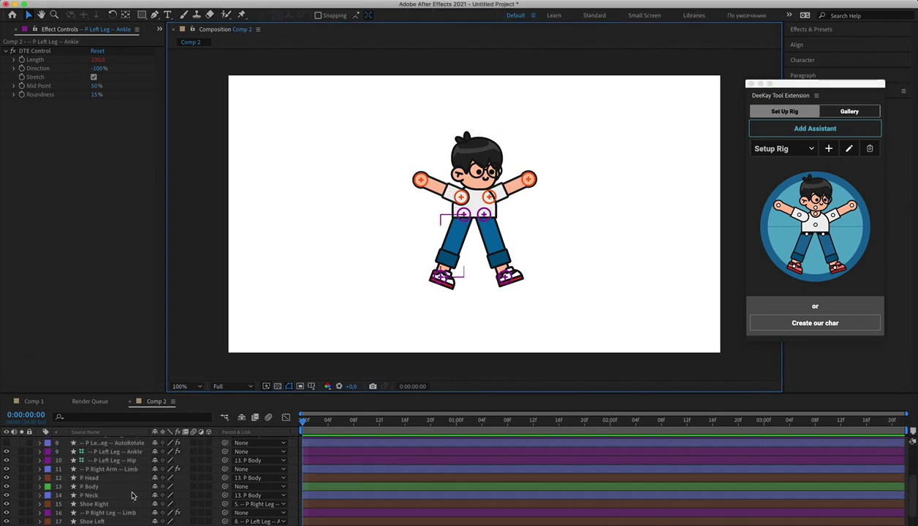
left_click(115, 442)
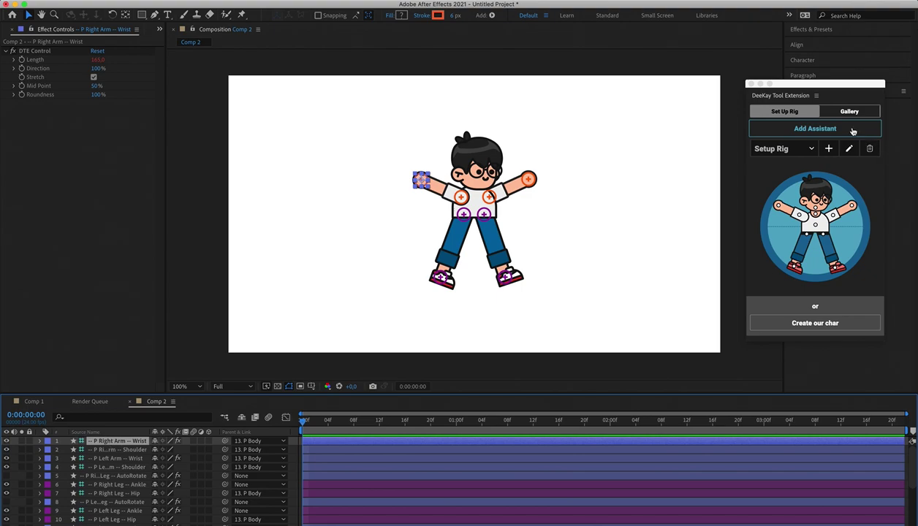
scroll(840, 162, "up", 2)
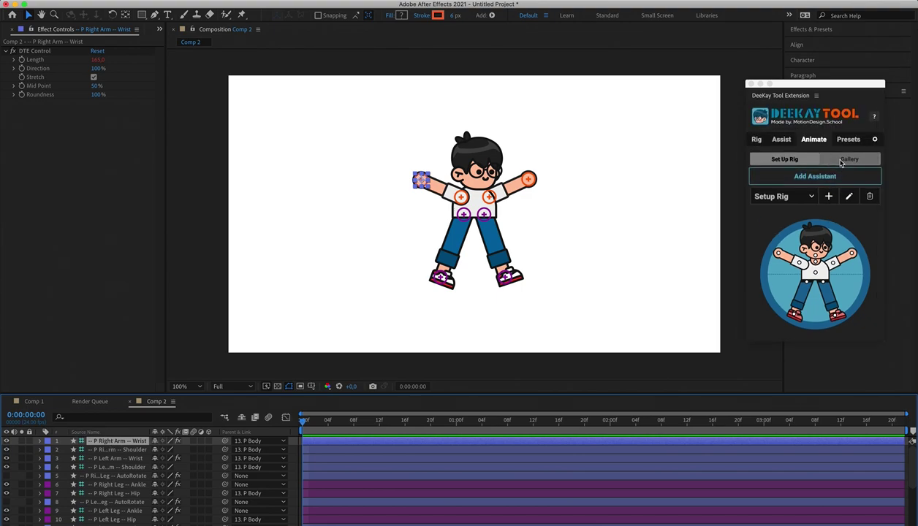
- Add the rig guide again and assign the right wrist point
left_click(840, 161)
left_click(836, 174)
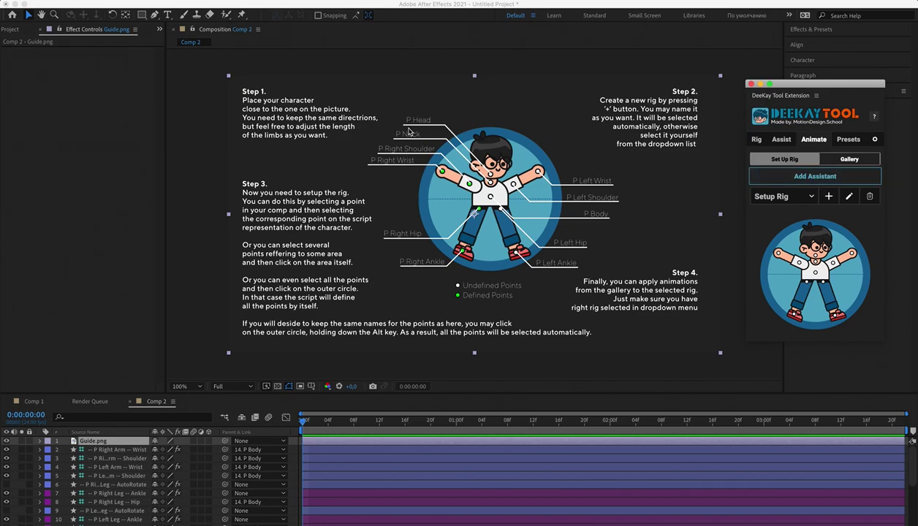
left_click(429, 172)
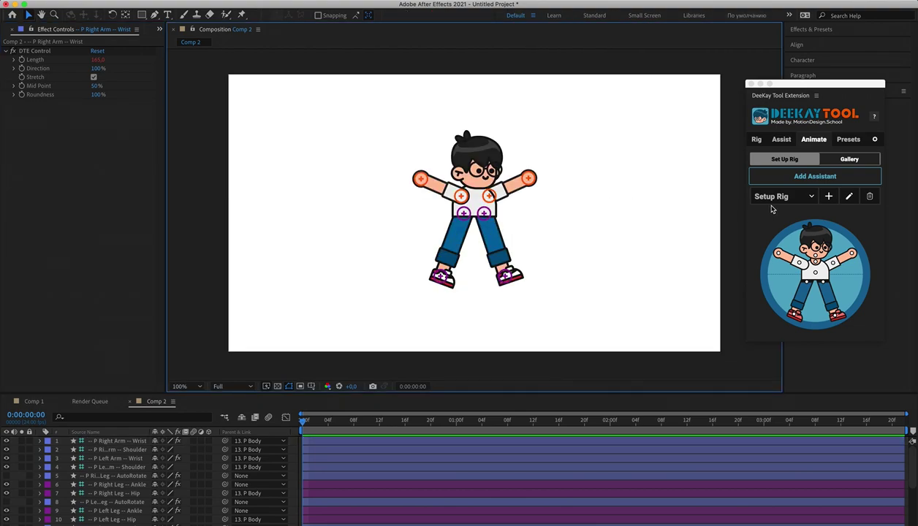
- Create a new rig named 'walking' and accept it
left_click(830, 197)
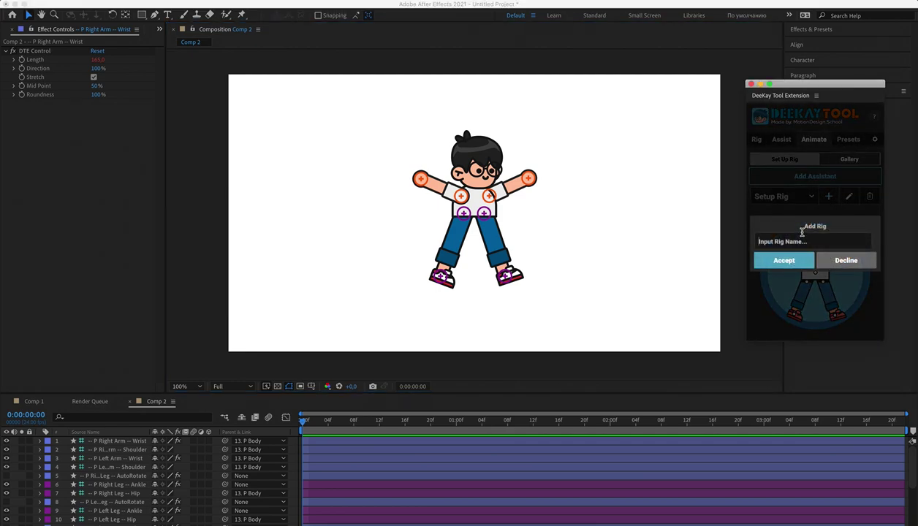
type("walking")
left_click(788, 259)
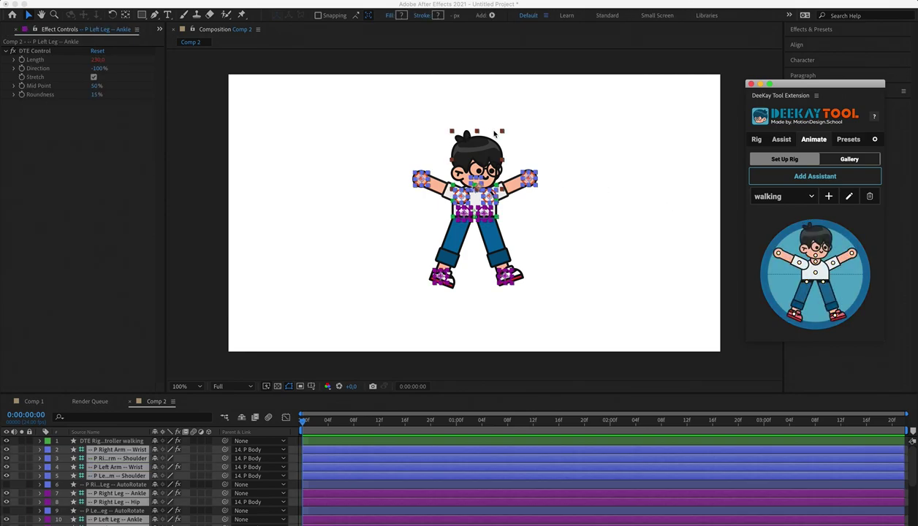
mouse_move(848, 236)
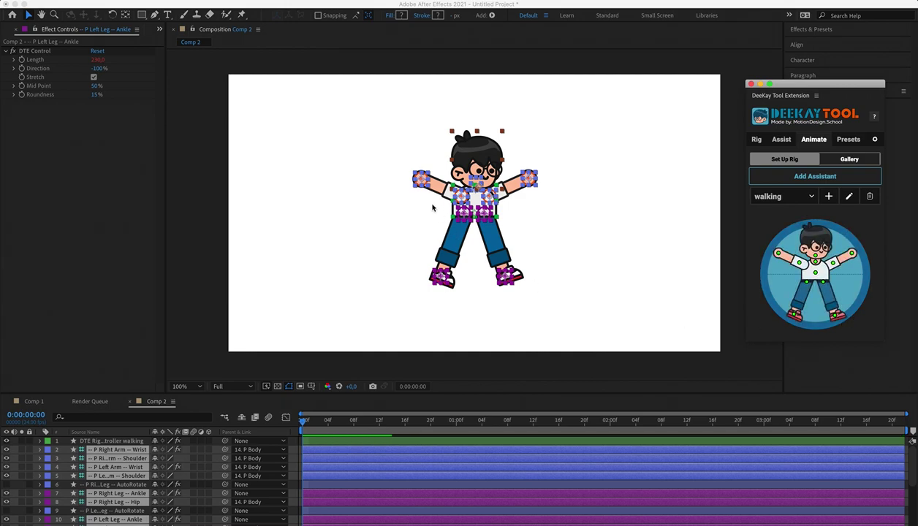
- Apply the Fast Run gallery animation to the character and preview it from the start
left_click(857, 161)
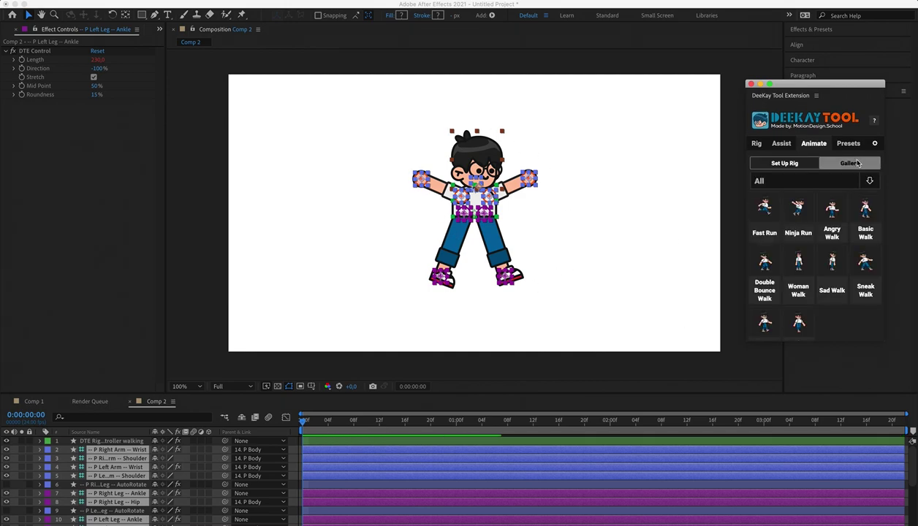
left_click(765, 211)
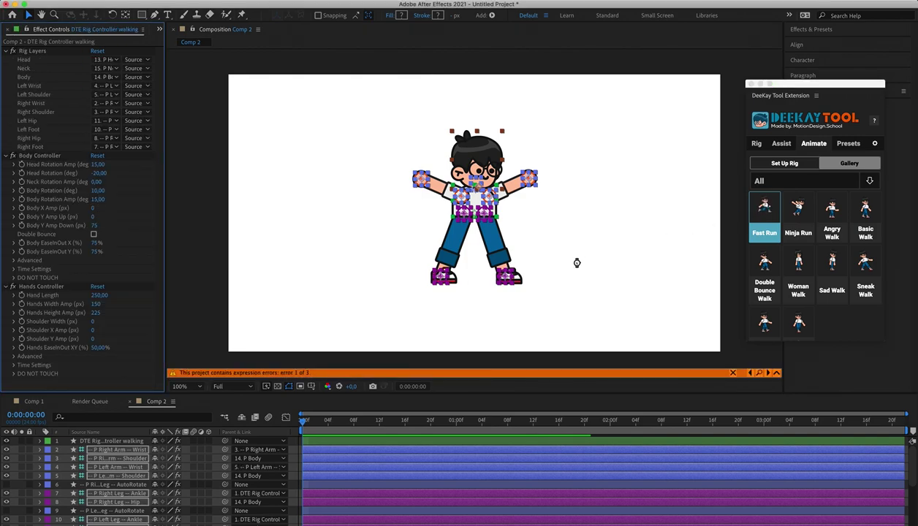
left_click(304, 422)
key("space")
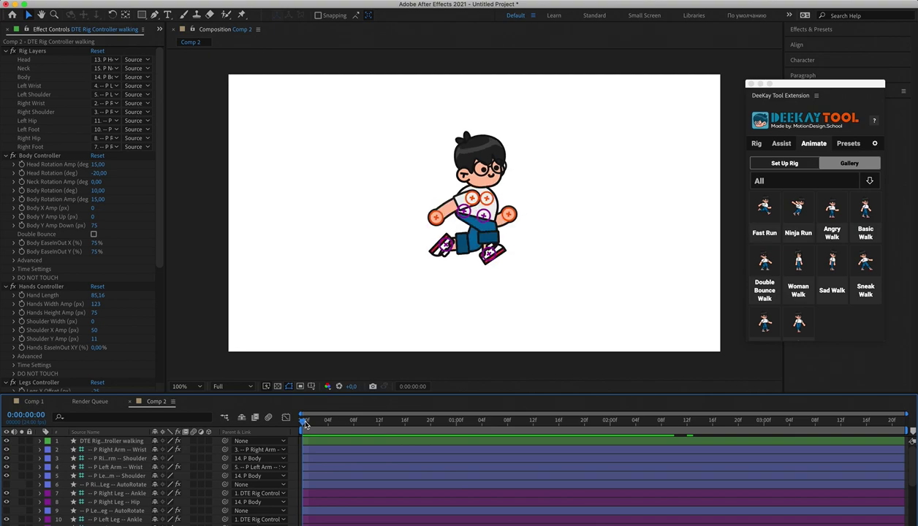
- Return to frame 0 and delete every layer in Comp 2
left_click(305, 426)
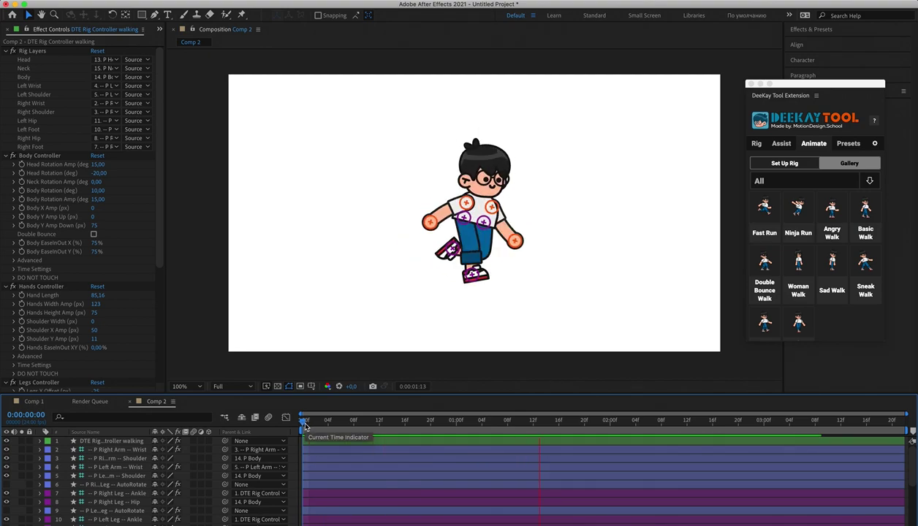
left_click(306, 425)
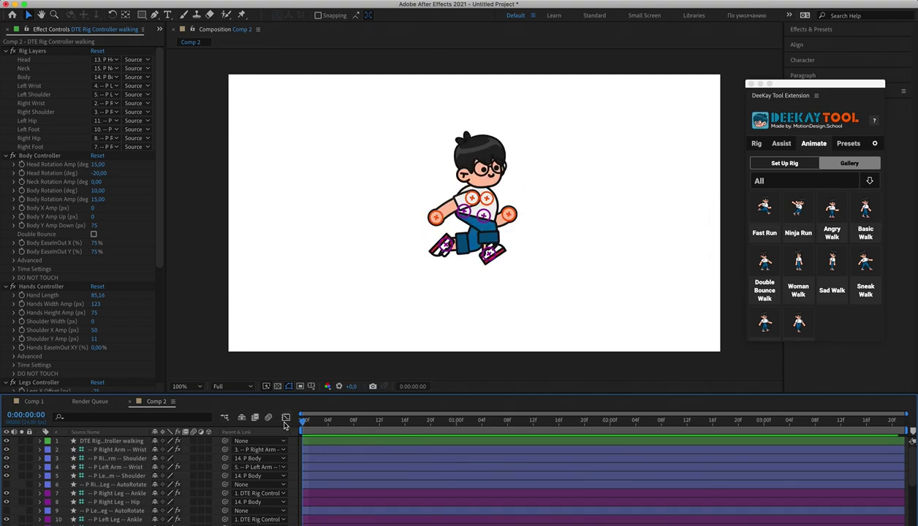
key("super+a")
key("Delete")
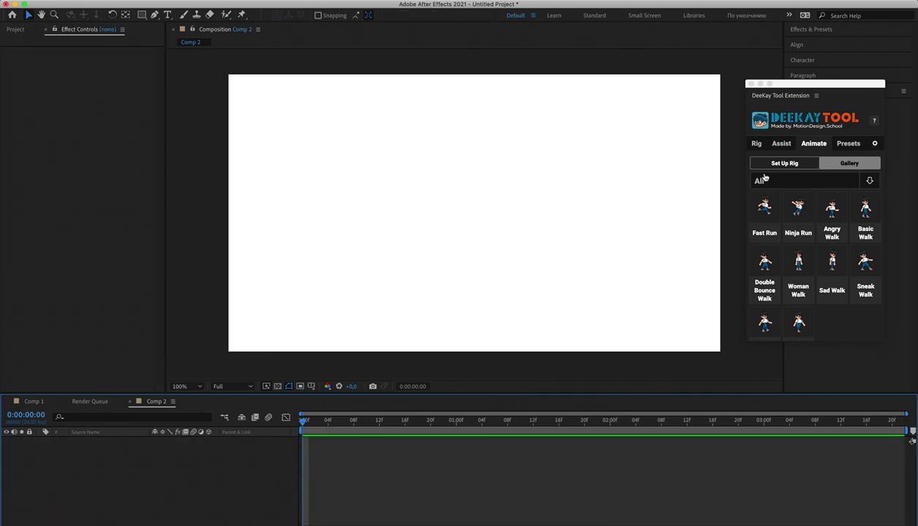
- Create a limb rig and set its end controller's Direction to -100%
left_click(756, 144)
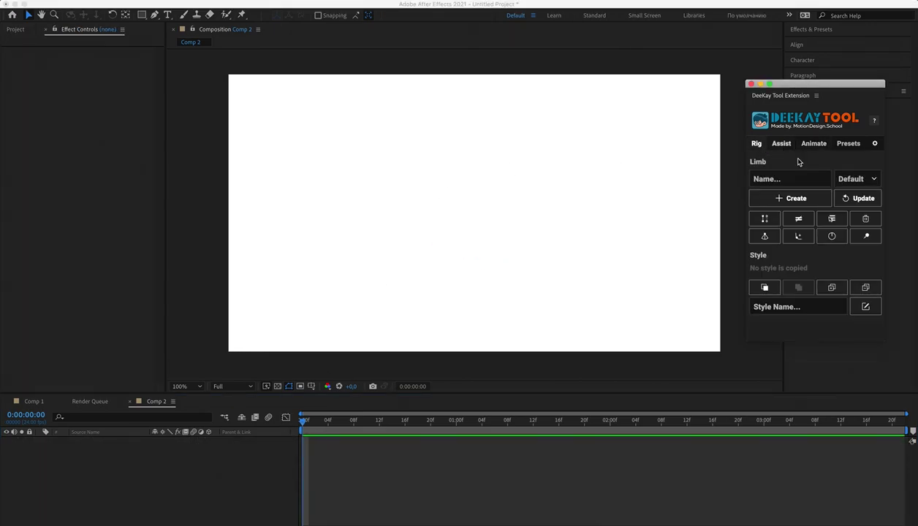
left_click(793, 198)
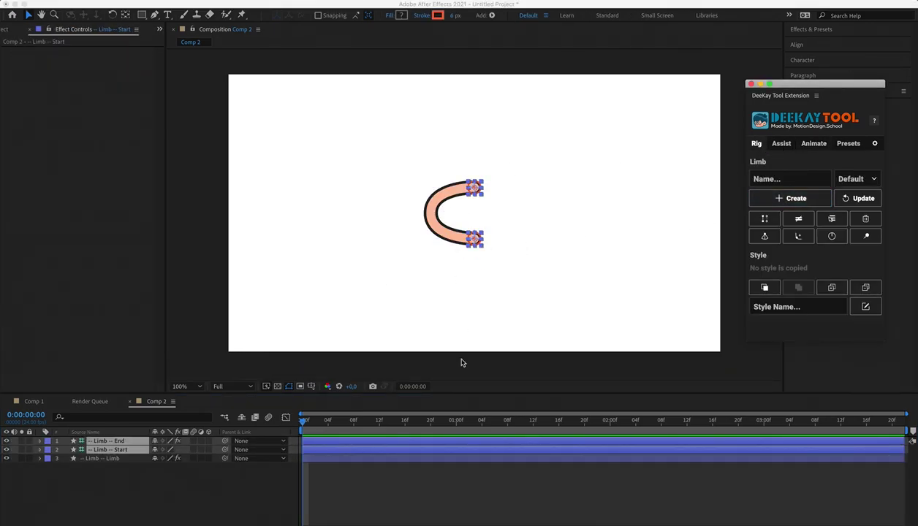
left_click(342, 488)
left_click(139, 458)
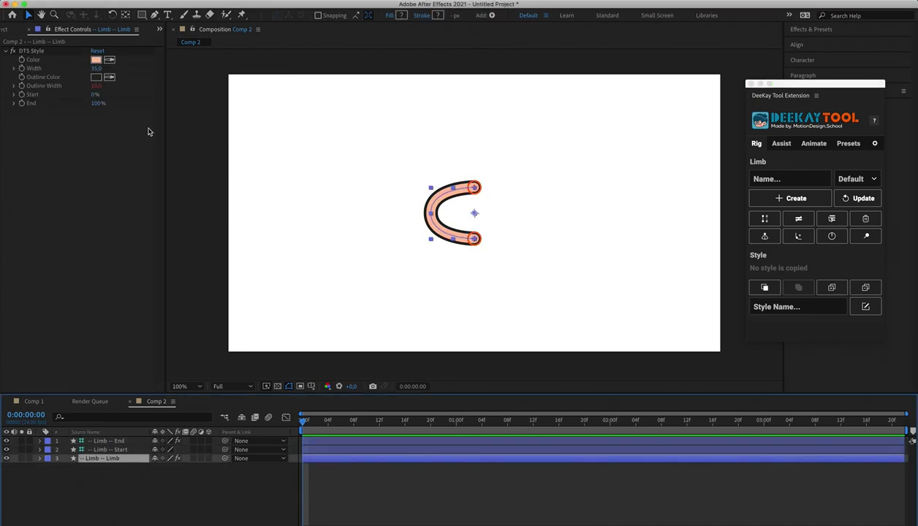
left_click(48, 53)
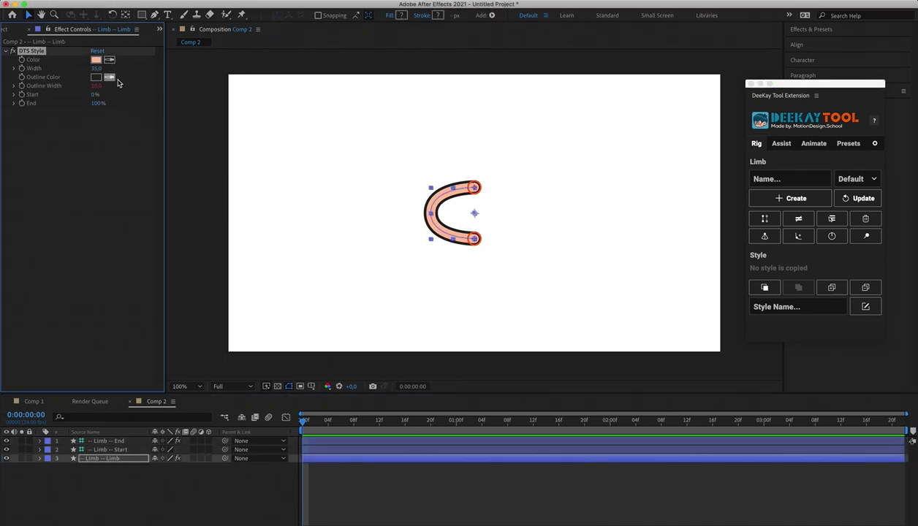
left_click(106, 441)
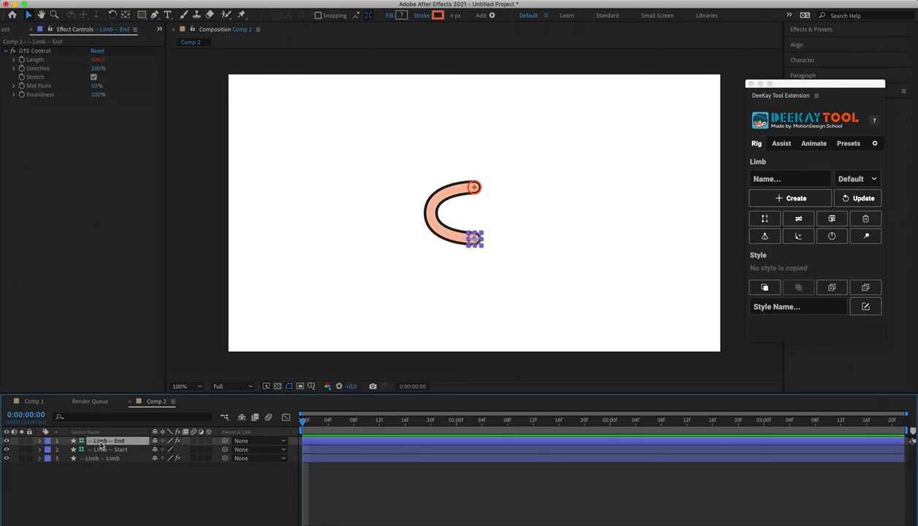
left_click(97, 68)
type("-100")
key("Return")
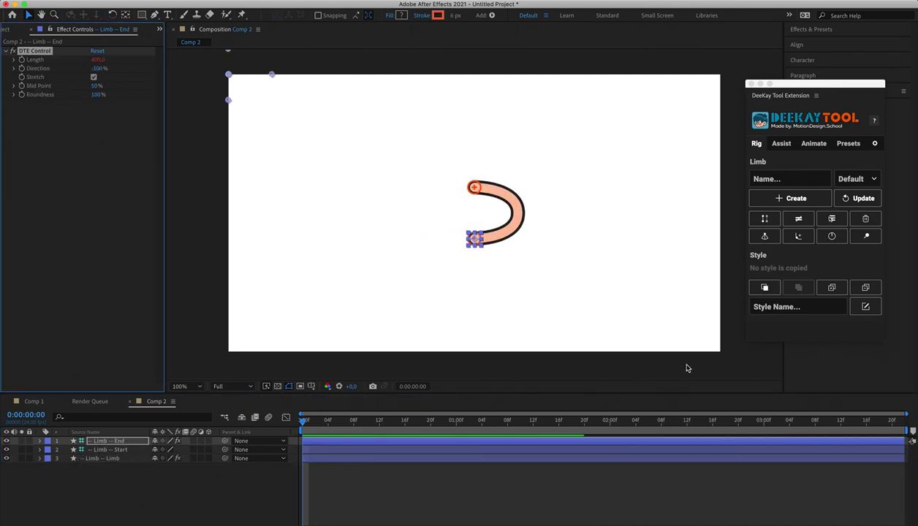
- Drag the limb's end and start controllers to shape it into a bent leg
left_click_drag(475, 240, 473, 276)
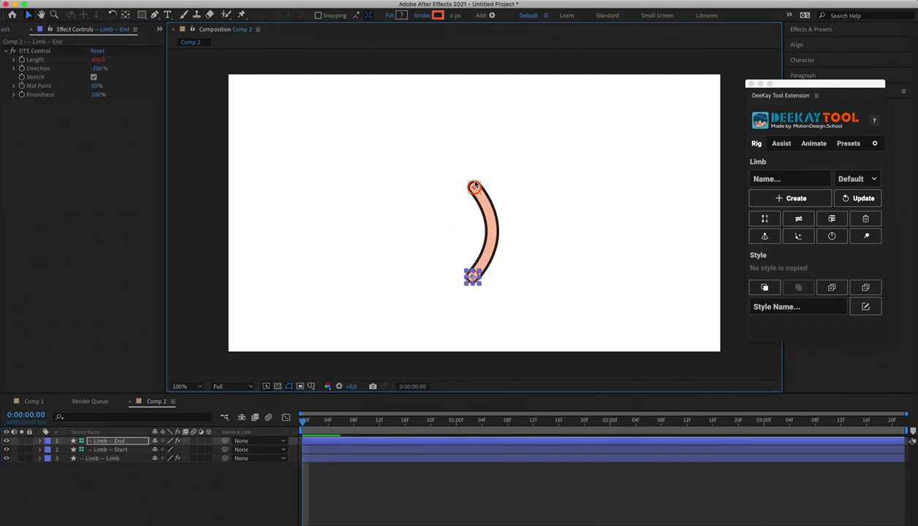
left_click(474, 187)
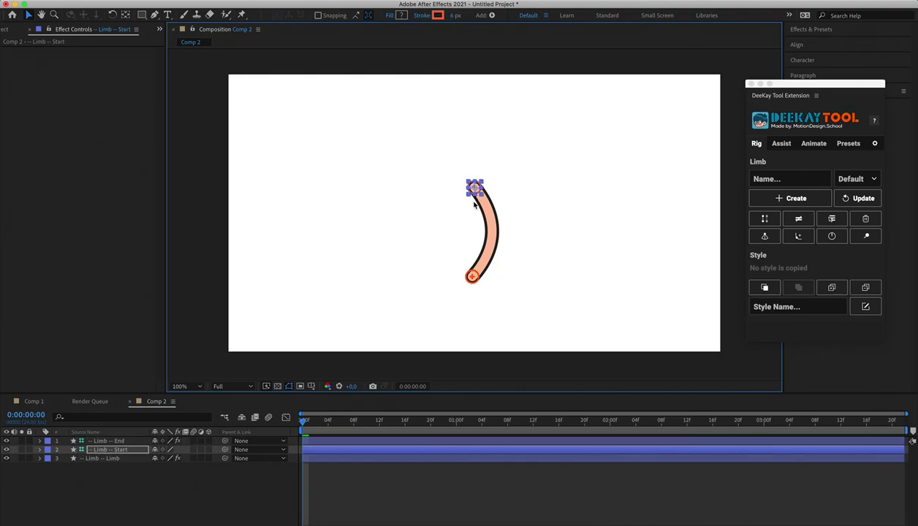
left_click_drag(473, 276, 467, 302)
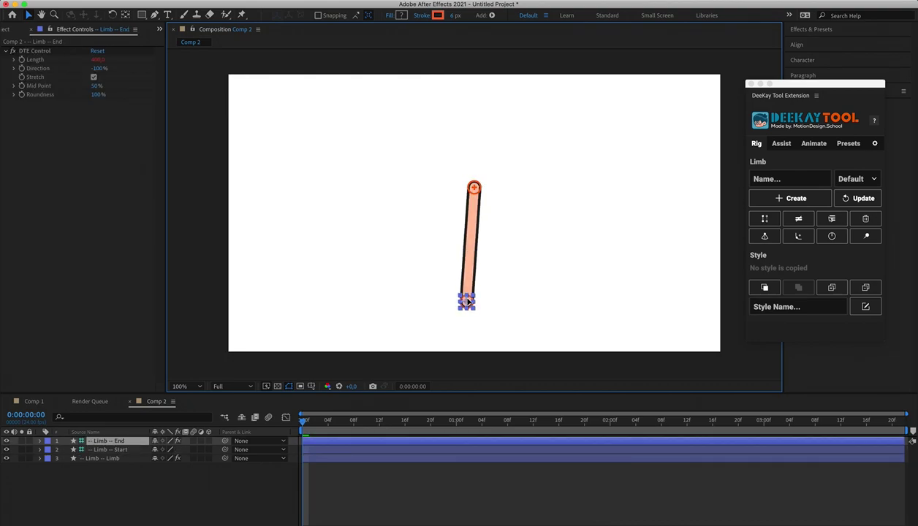
left_click(474, 187)
left_click_drag(474, 188, 468, 211)
left_click(365, 495)
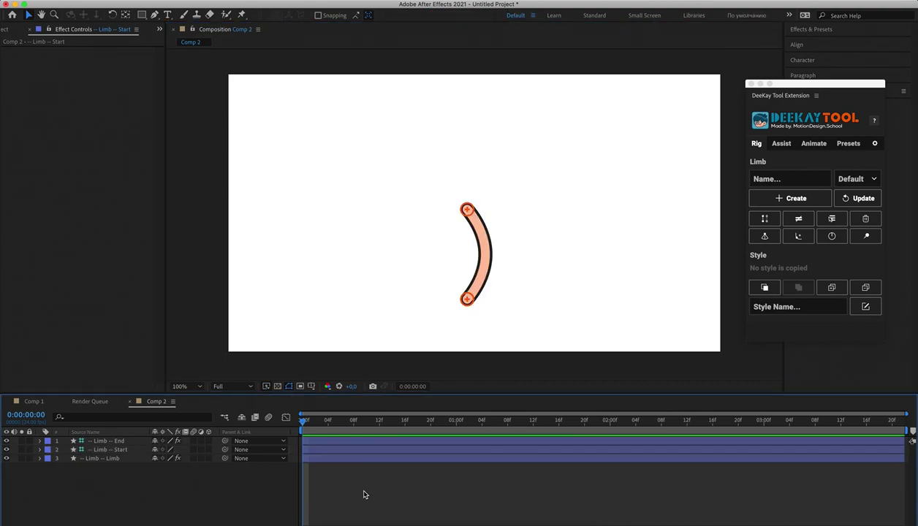
left_click(339, 462)
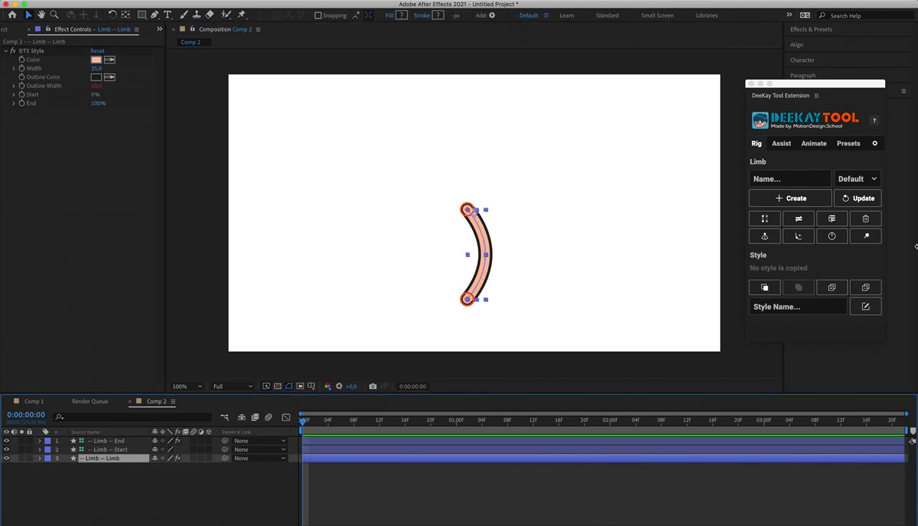
- Duplicate the limb and move the copy's controllers to stand beside the first leg
left_click(760, 219)
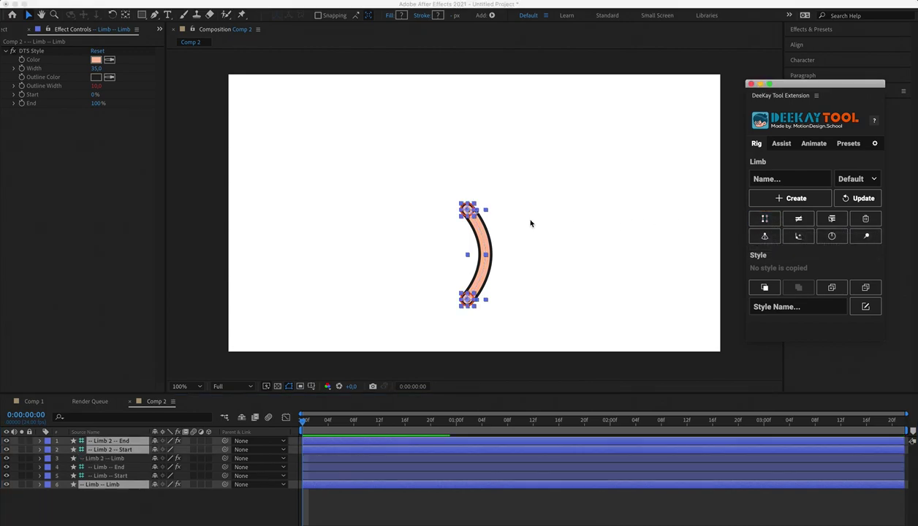
left_click(530, 221)
left_click(467, 298)
left_click_drag(474, 300, 514, 300)
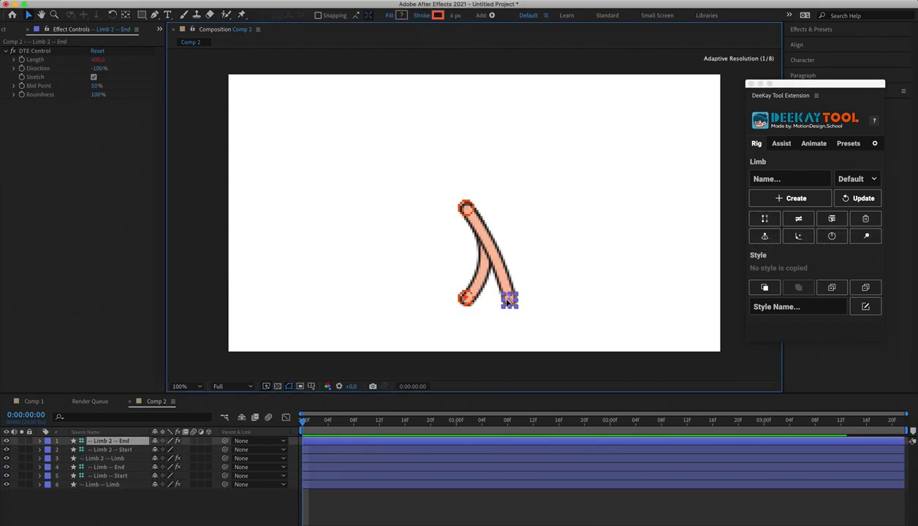
left_click(468, 210)
mouse_move(468, 211)
left_mouse_down()
mouse_move(495, 209)
mouse_move(472, 209)
left_mouse_up()
left_click(344, 504)
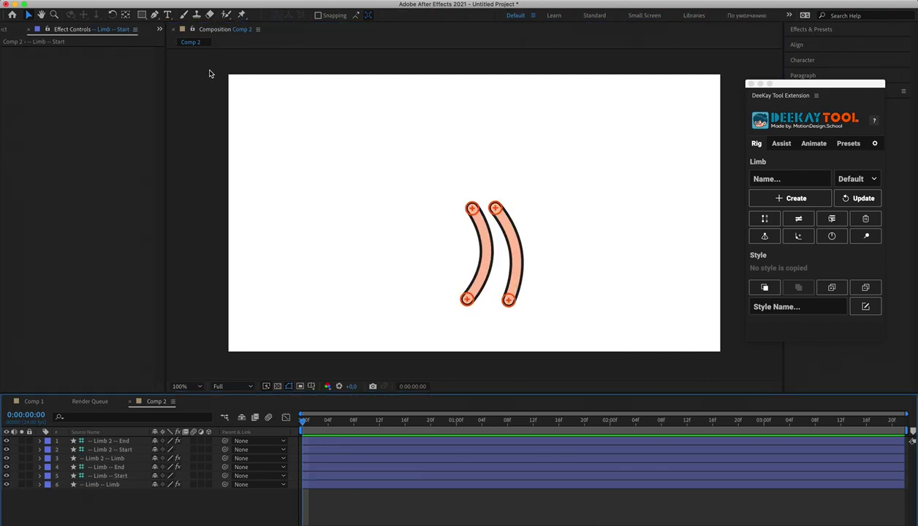
- Draw a blue rectangle above the legs with a 5 px stroke
left_click(143, 15)
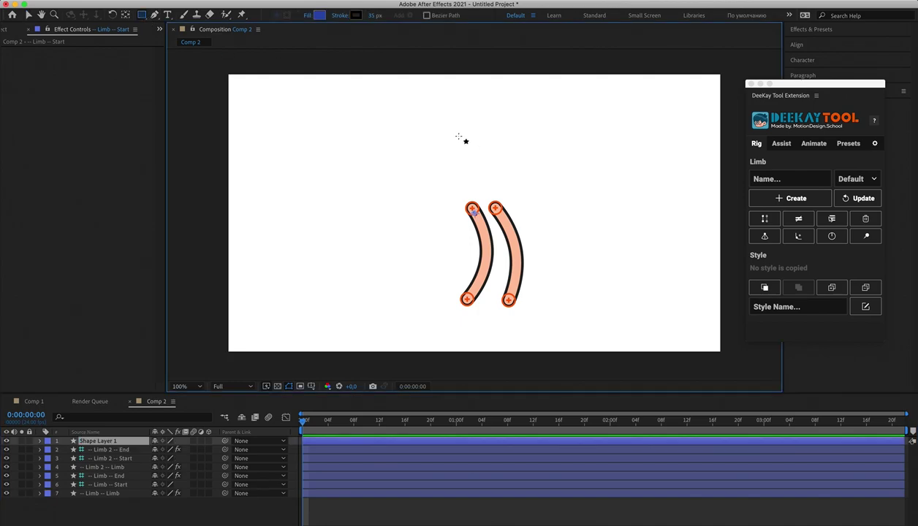
mouse_move(458, 136)
left_mouse_down()
mouse_move(492, 215)
mouse_move(496, 286)
mouse_move(519, 227)
left_mouse_up()
left_click(374, 15)
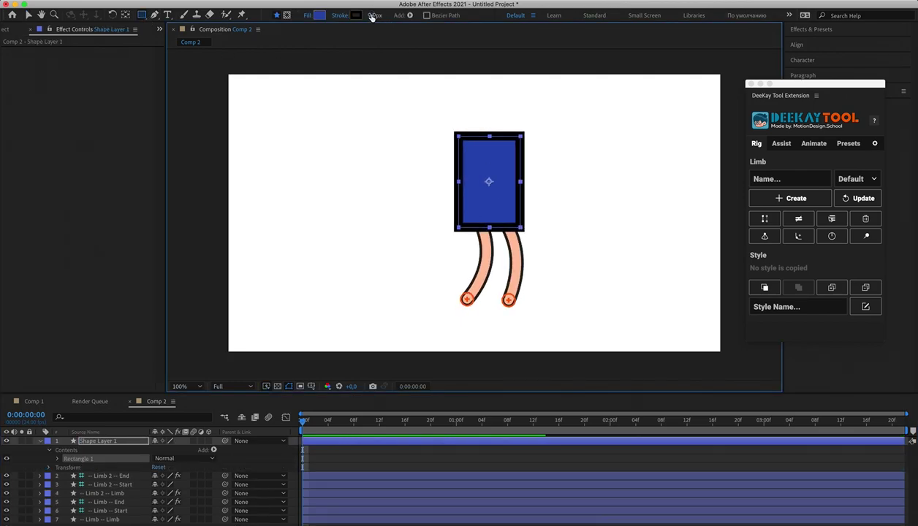
type("5")
key("Return")
- Raise the Rectangle Path Roundness to about 206 to make a capsule
left_click(58, 458)
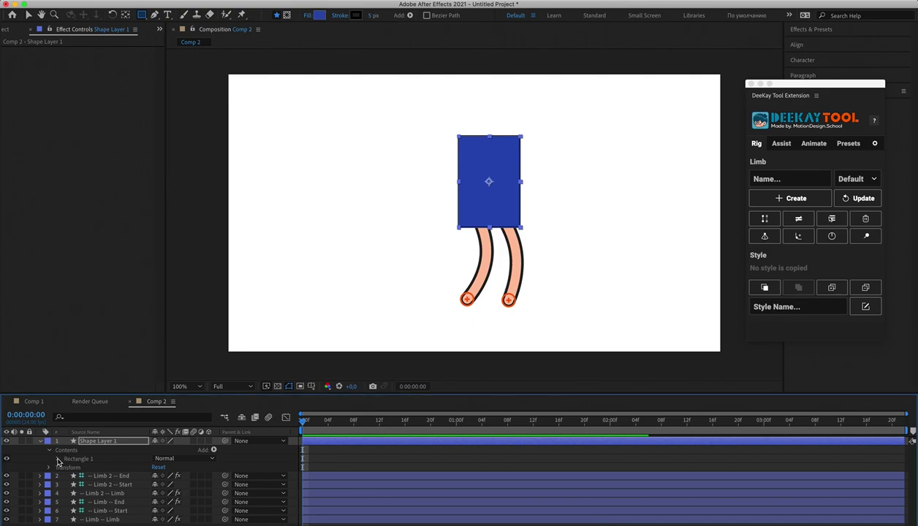
left_click(67, 467)
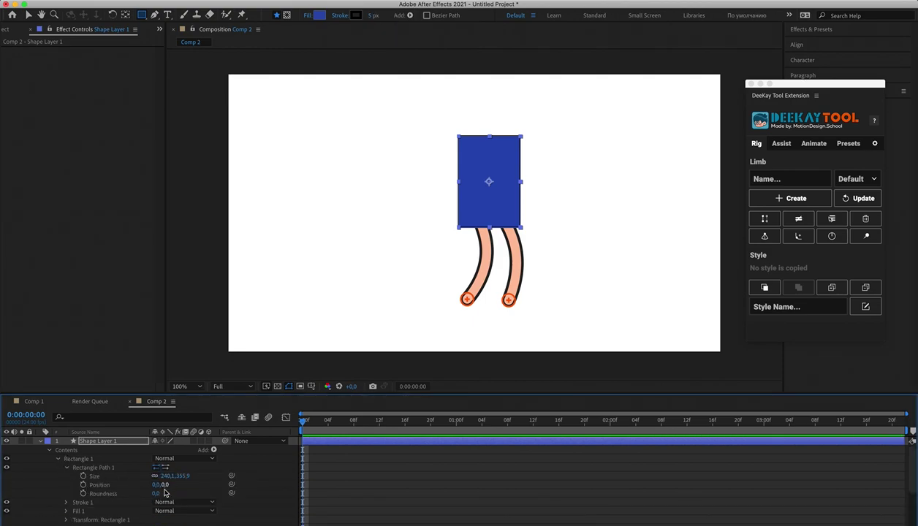
left_click_drag(158, 494, 260, 491)
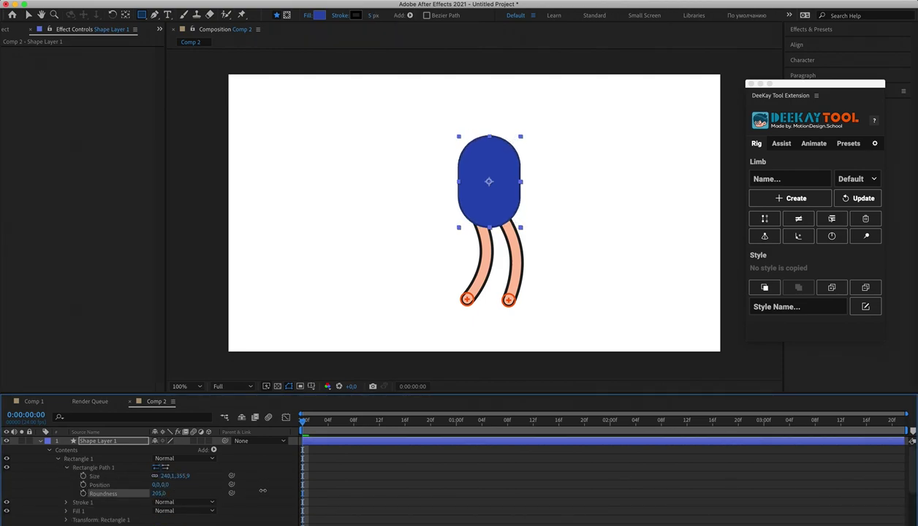
left_click(340, 485)
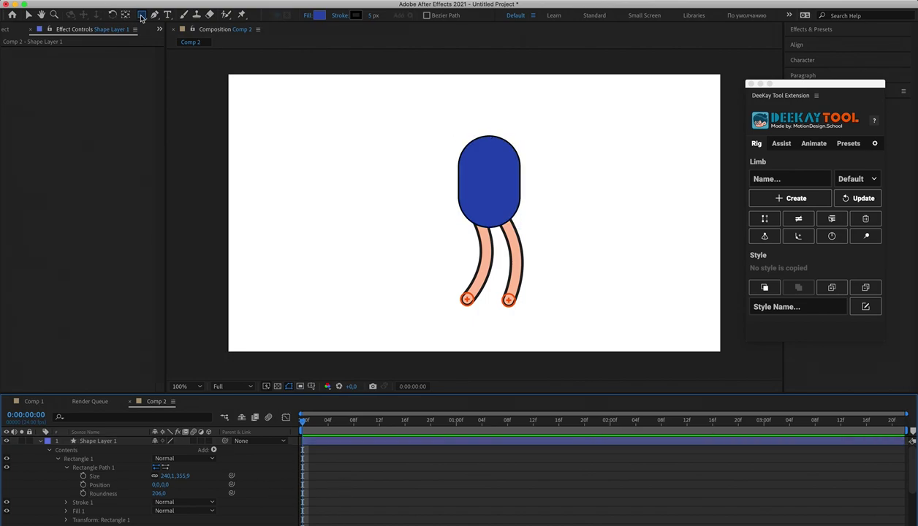
- Draw a white-filled ellipse on Shape Layer 1 for the eye
left_click_drag(142, 15, 174, 42)
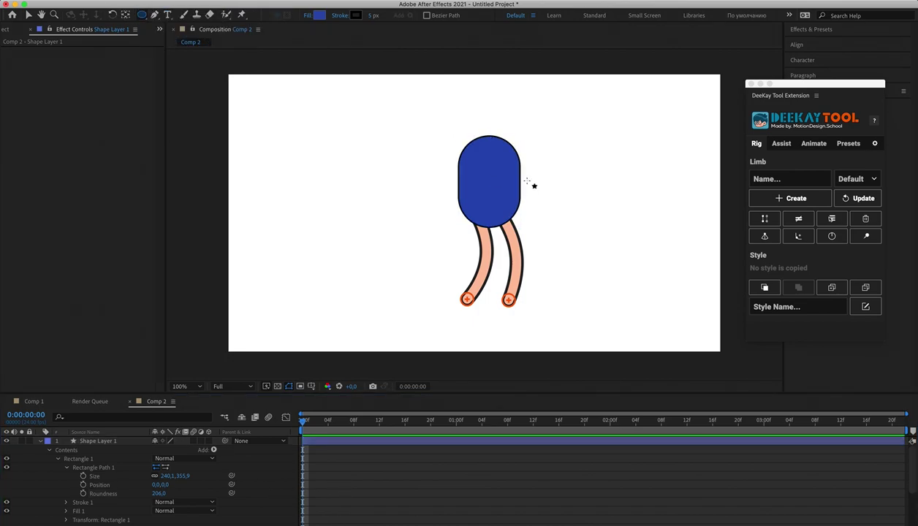
left_click(128, 442)
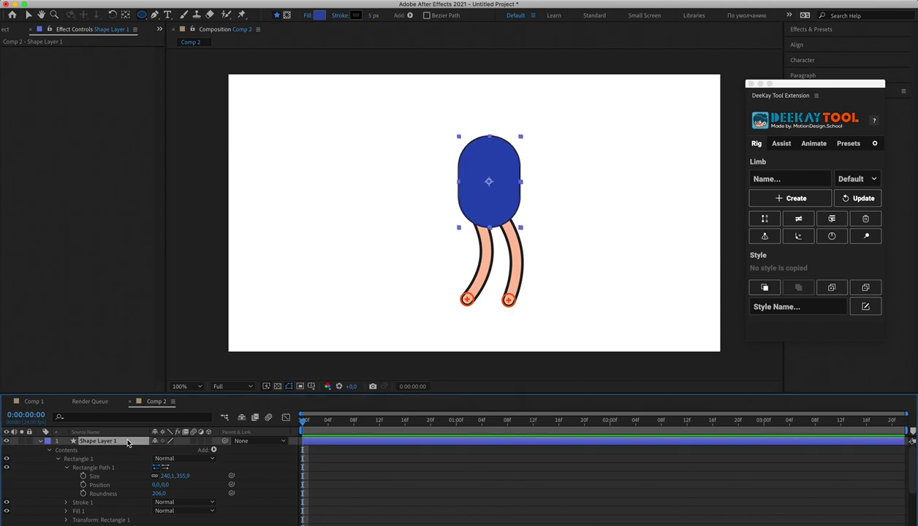
left_click_drag(484, 153, 512, 181)
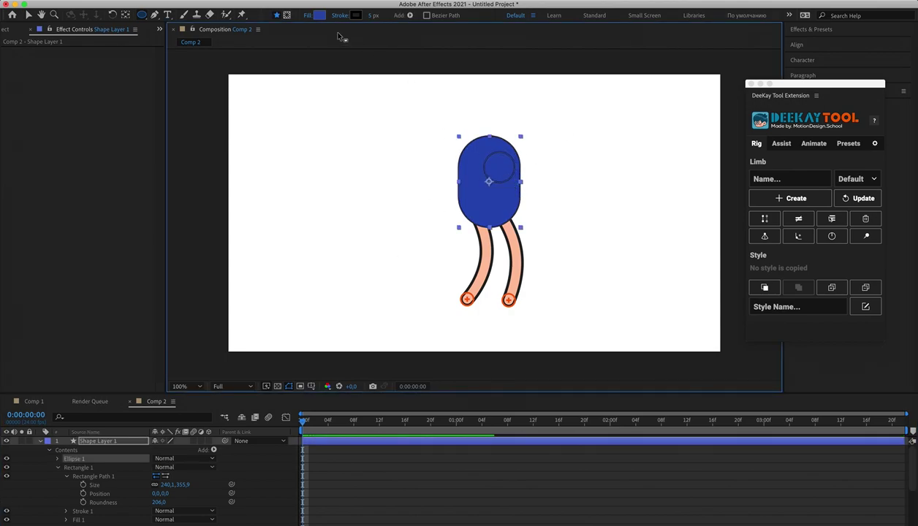
left_click(320, 15)
left_click_drag(173, 339, 37, 296)
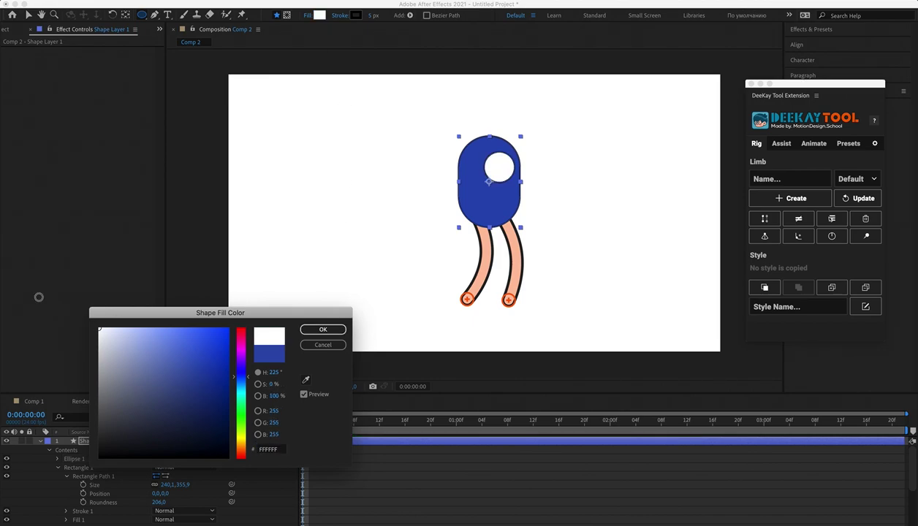
left_click(322, 330)
- Draw a smaller black-filled ellipse inside the eye as the pupil
left_click_drag(499, 157, 503, 166)
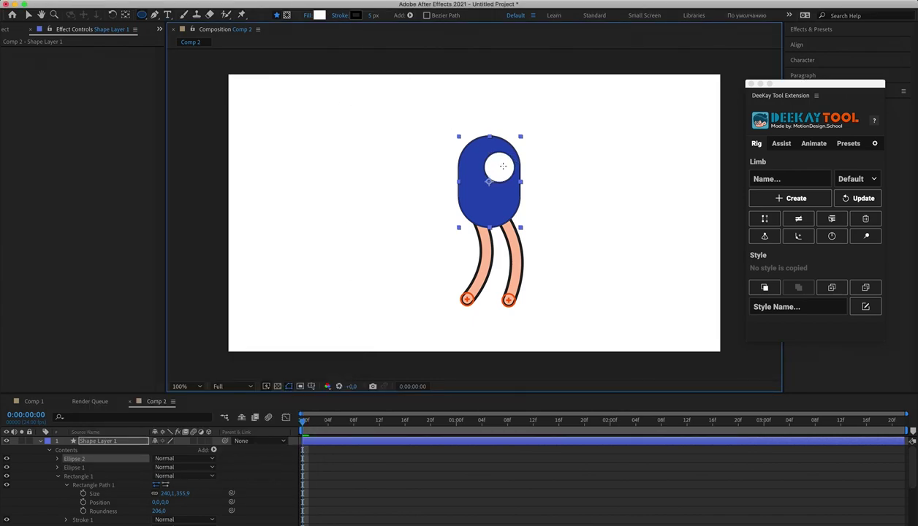
left_click(318, 15)
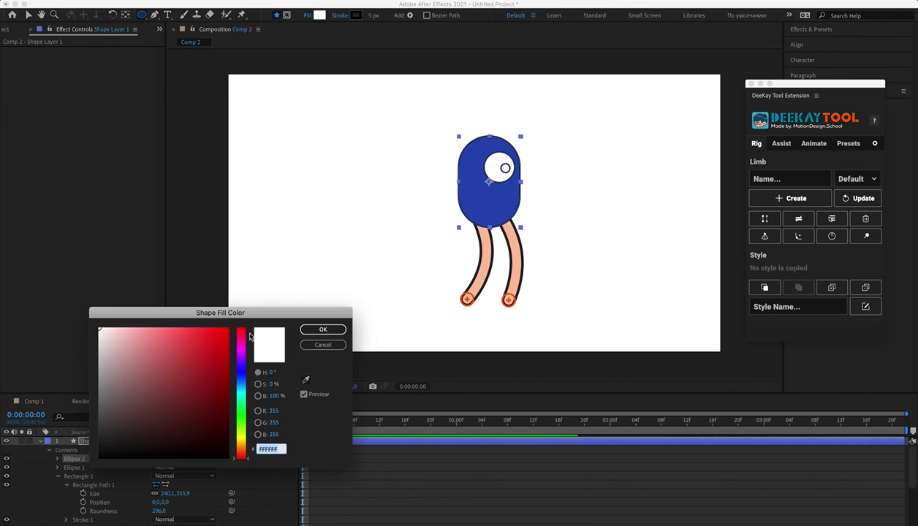
left_click(338, 330)
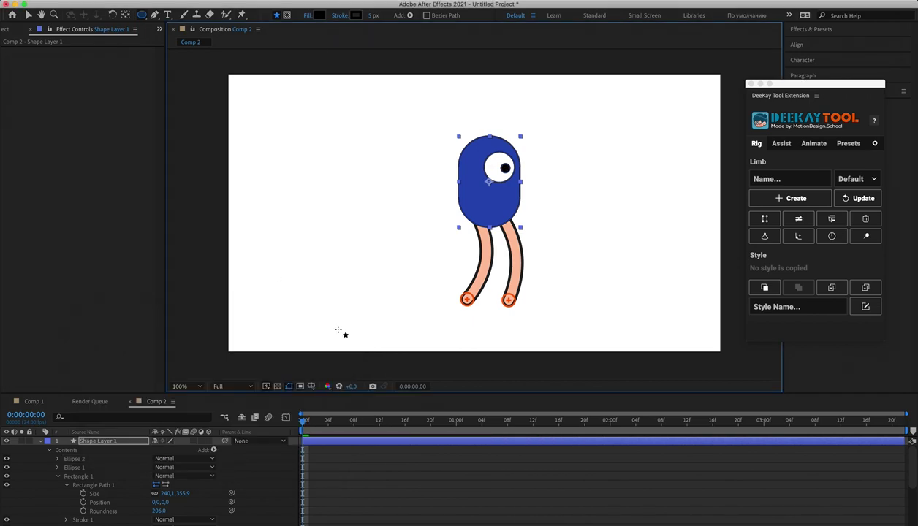
left_click(436, 489)
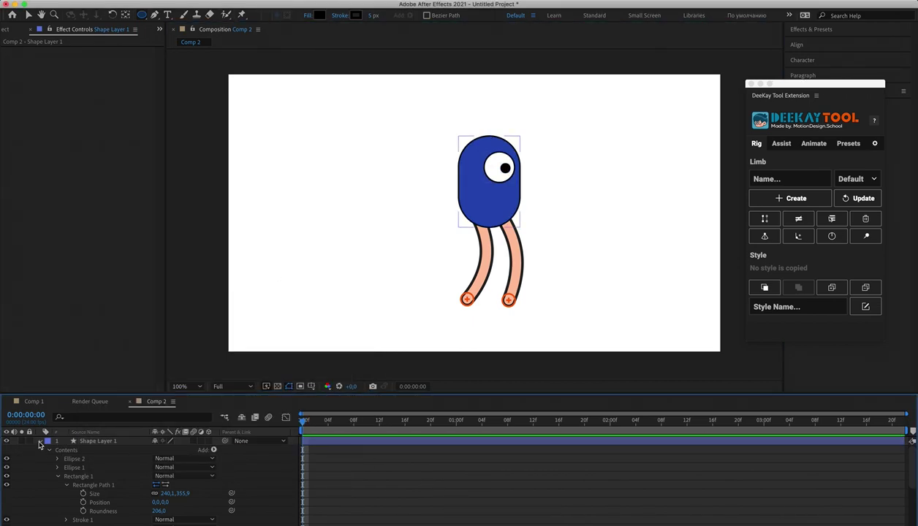
- Duplicate both leg limb layers with the DeeKay rig button into two new limbs
left_click(106, 493)
left_click(115, 468, "super")
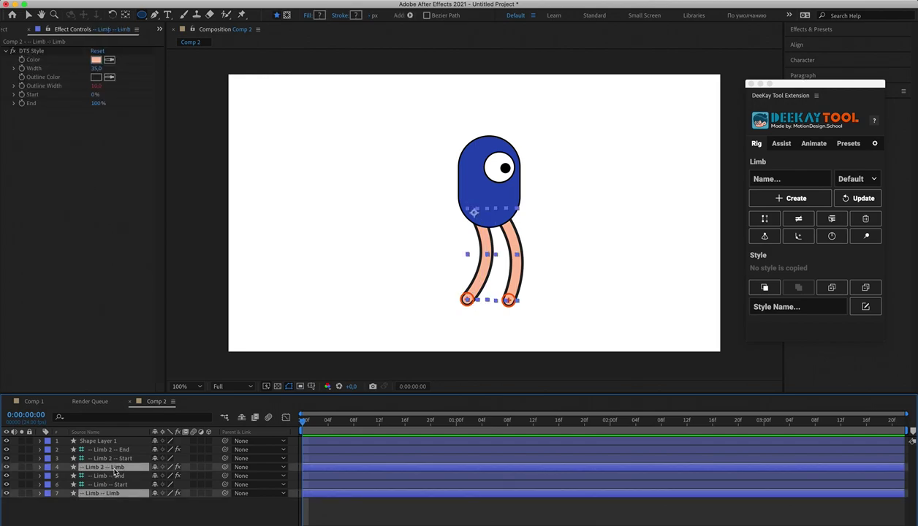
left_click(764, 219)
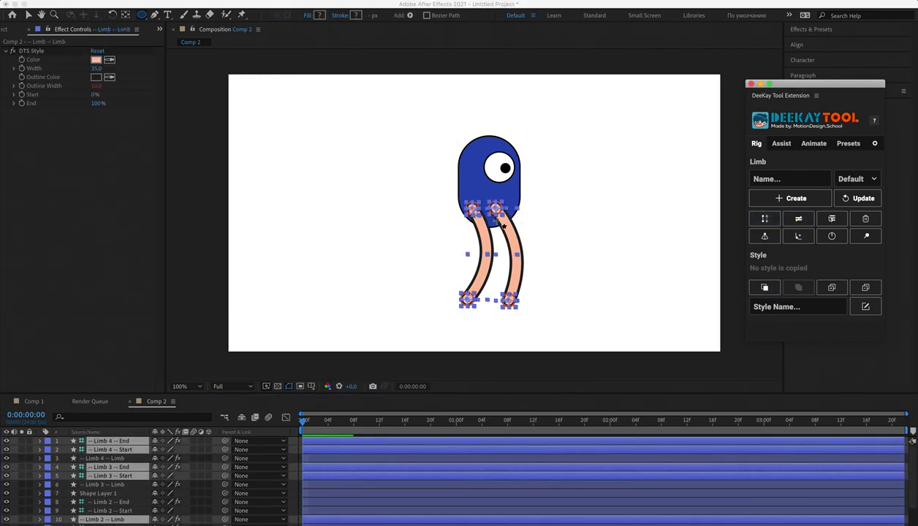
left_click(27, 15)
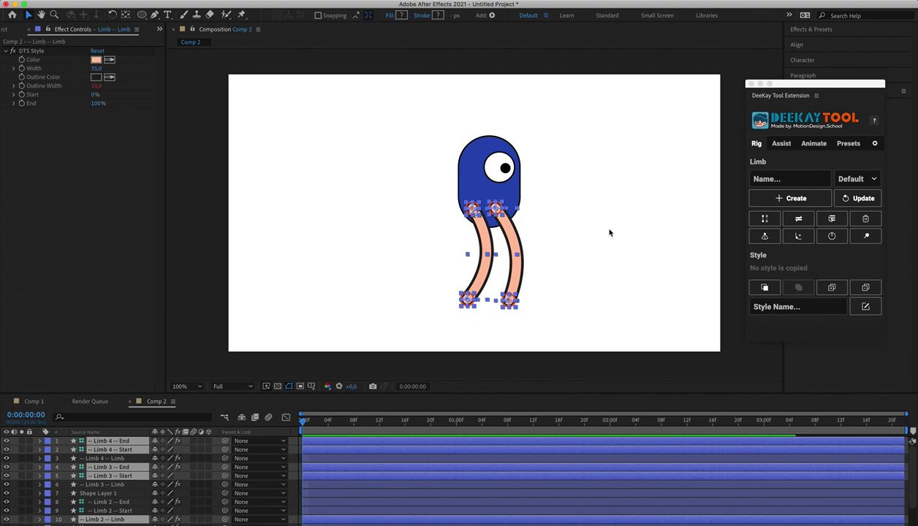
left_click(609, 232)
- Pull the first new limb up near the eye into a left arm with Direction 100%
left_click_drag(472, 208, 476, 174)
left_click_drag(466, 298, 449, 218)
left_click(99, 68)
type("100")
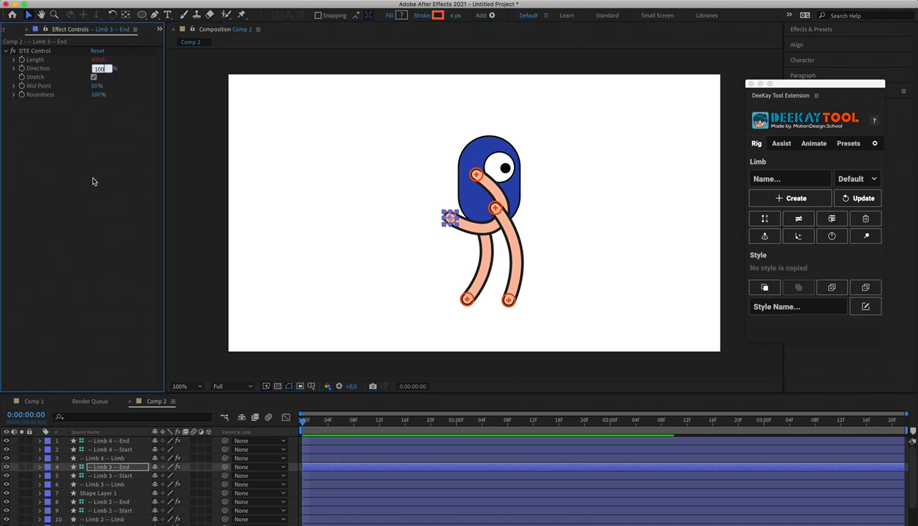
key("Return")
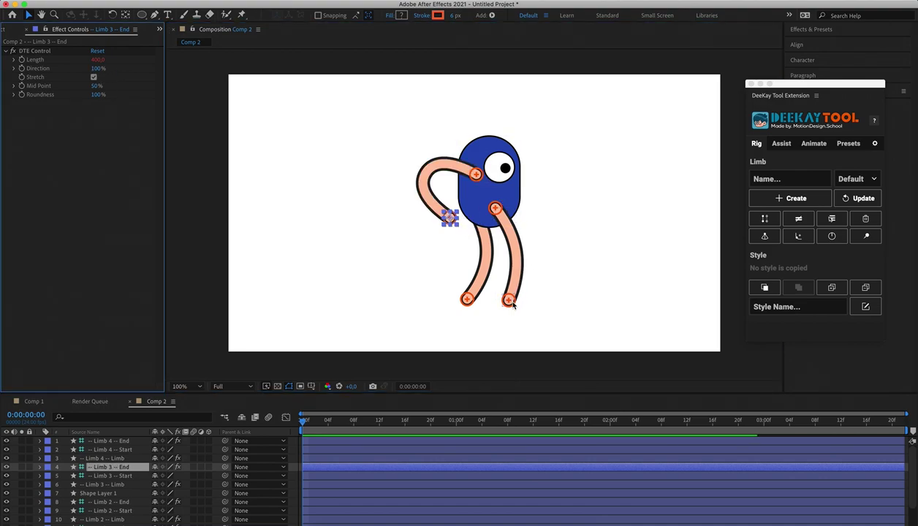
- Raise the second new limb into a right arm with Direction 100%, stretched out to the right
left_click_drag(510, 300, 514, 173)
left_click(495, 208)
left_click(107, 458)
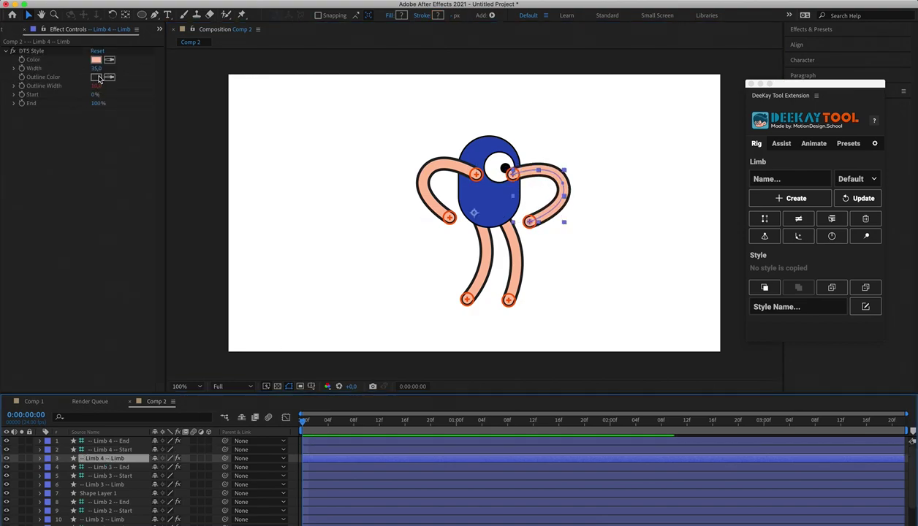
left_click(94, 442)
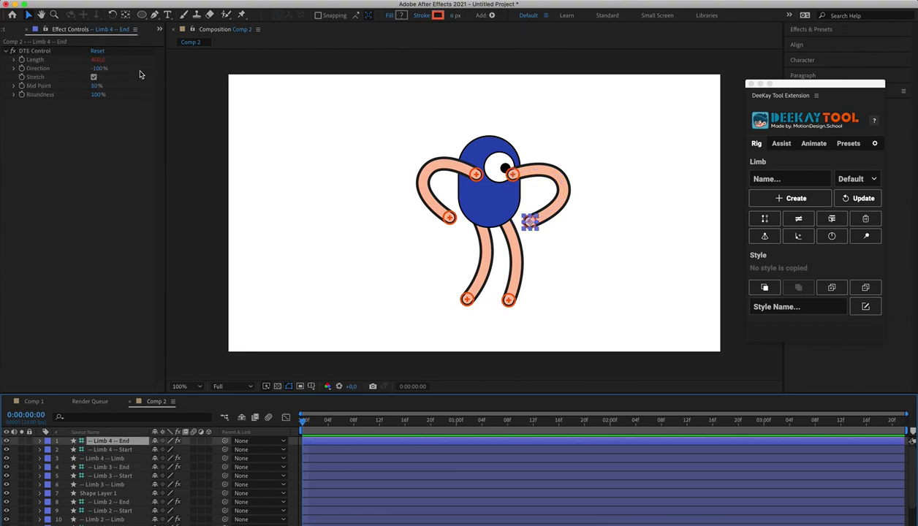
left_click(85, 71)
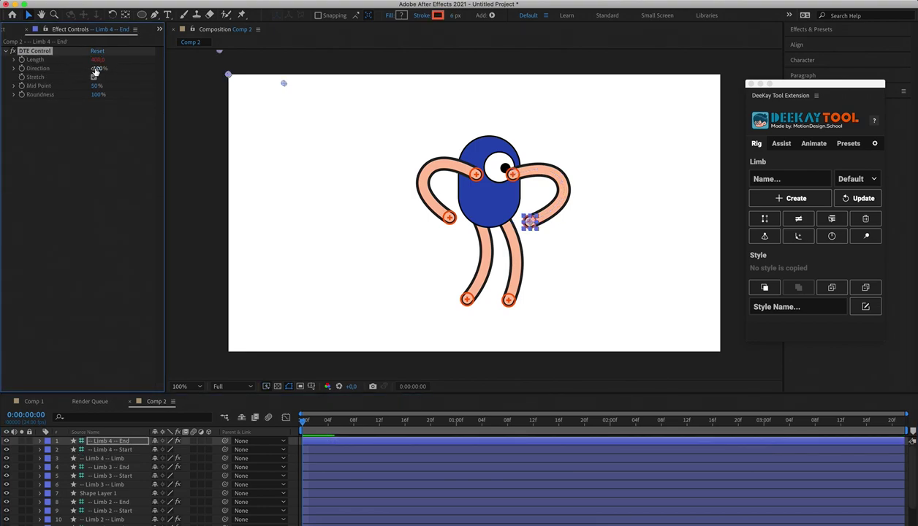
left_click(96, 69)
type("100")
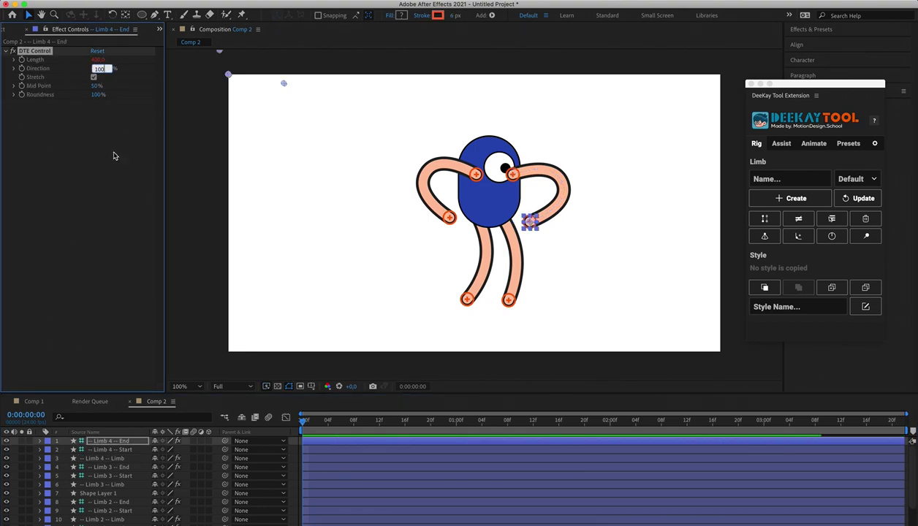
key("Return")
left_click_drag(534, 225, 560, 211)
left_click(514, 174)
left_click_drag(514, 174, 513, 169)
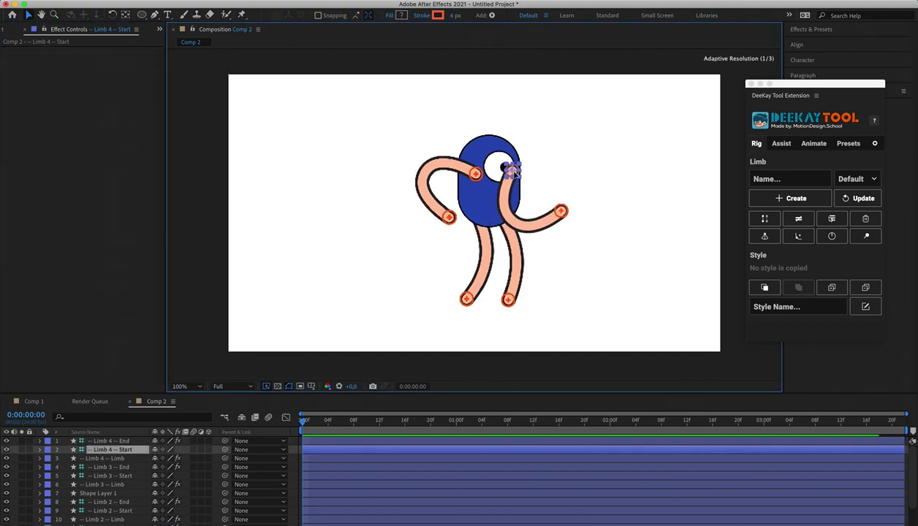
- Set the right arm's Length to 200
left_click(114, 469)
left_click(114, 458)
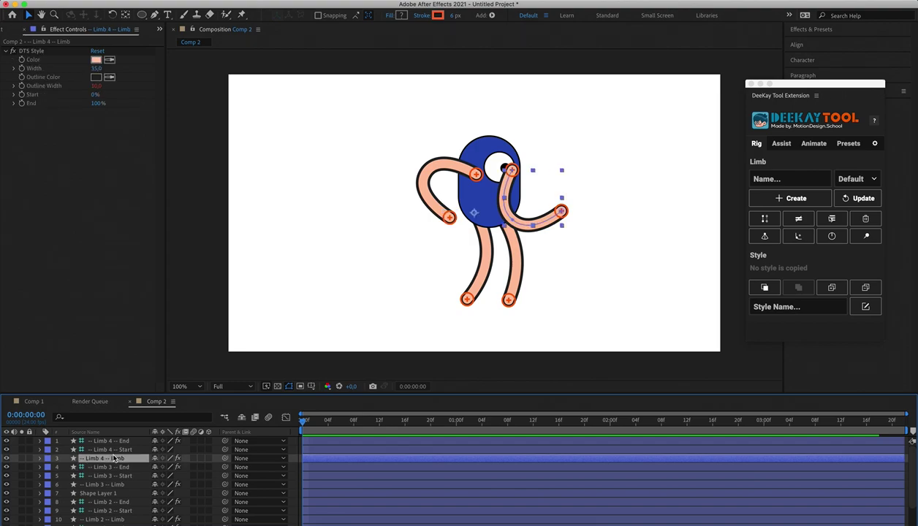
left_click(119, 441)
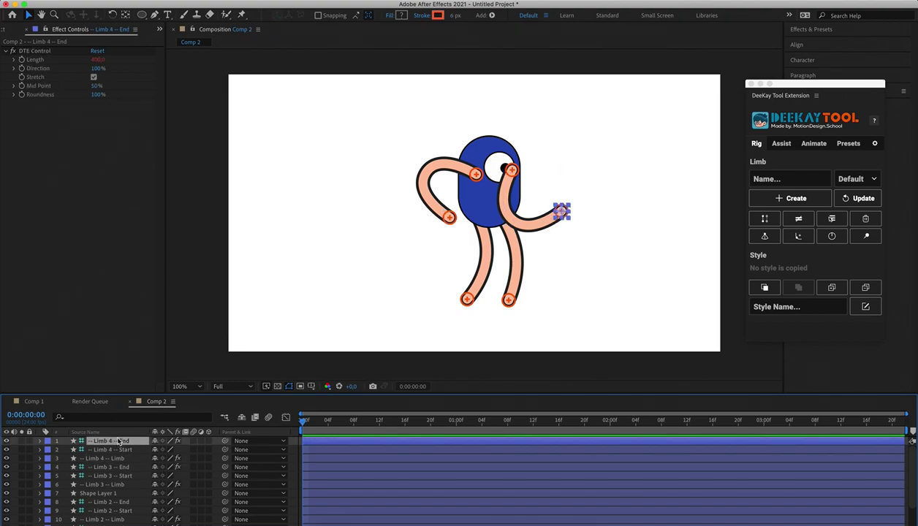
left_click(97, 59)
key("Return")
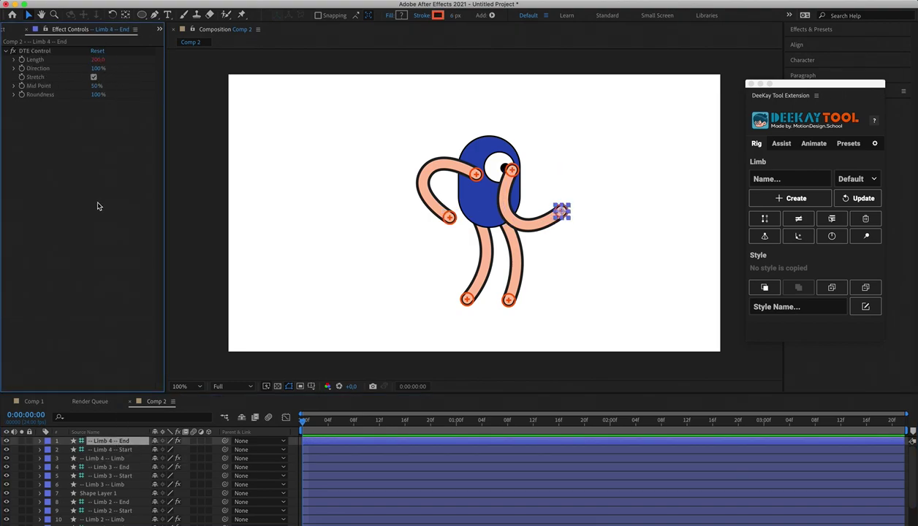
- Set the left arm's Limb 3 End Length to 200
left_click(114, 484)
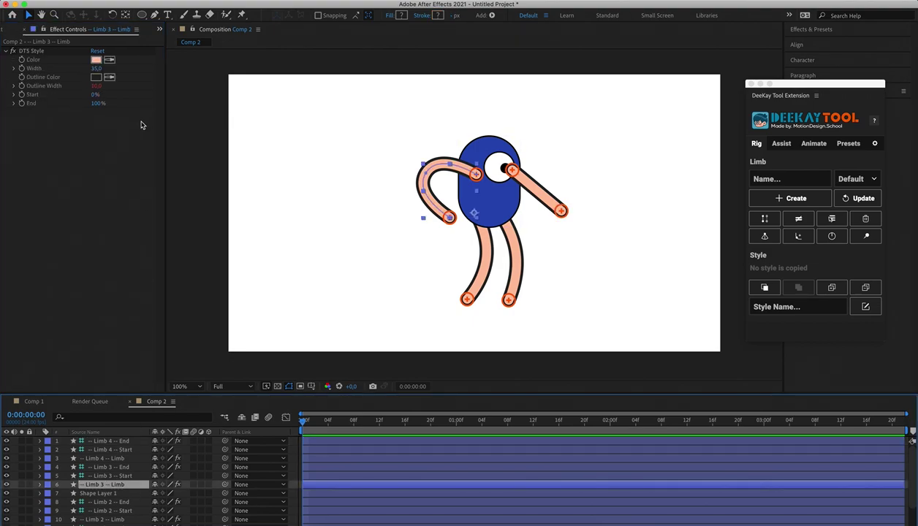
left_click(110, 467)
left_click(96, 59)
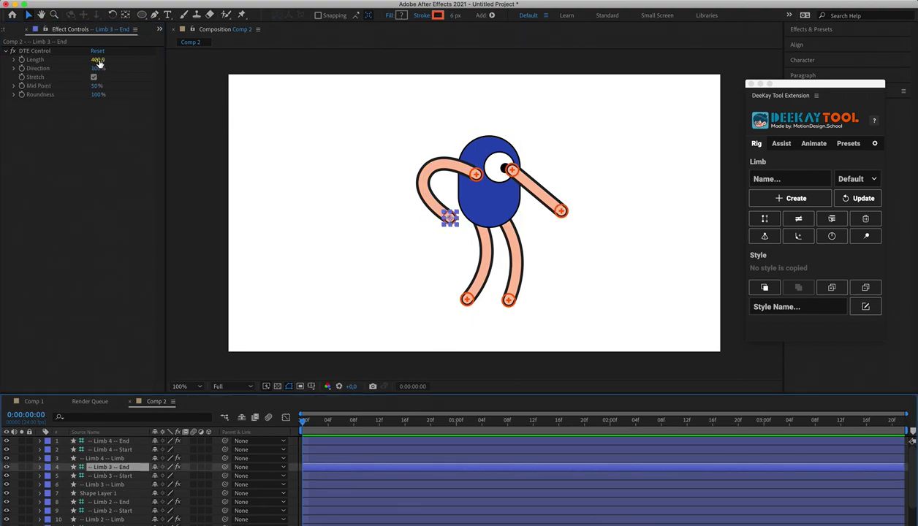
type("200")
key("Return")
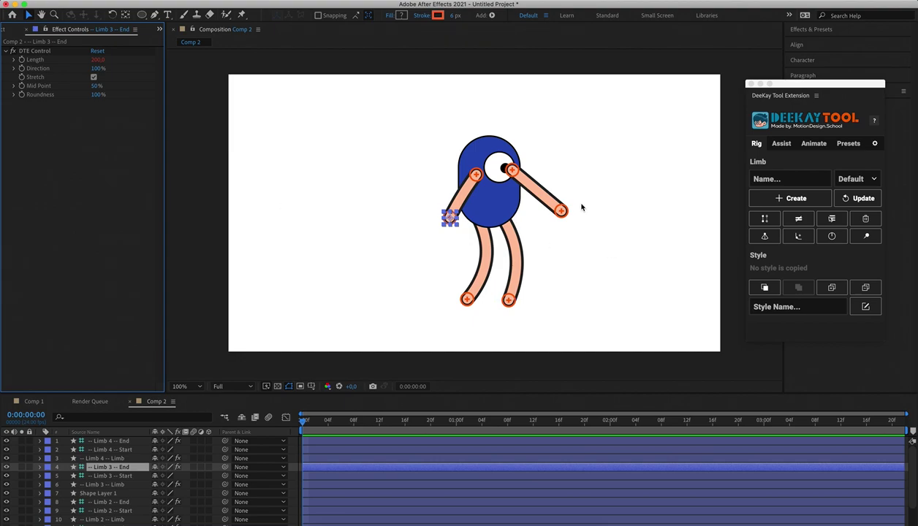
- Repose the arms and feet: bend the right arm in, lower the right shoulder, nudge the left hand and feet
left_click_drag(560, 210, 537, 210)
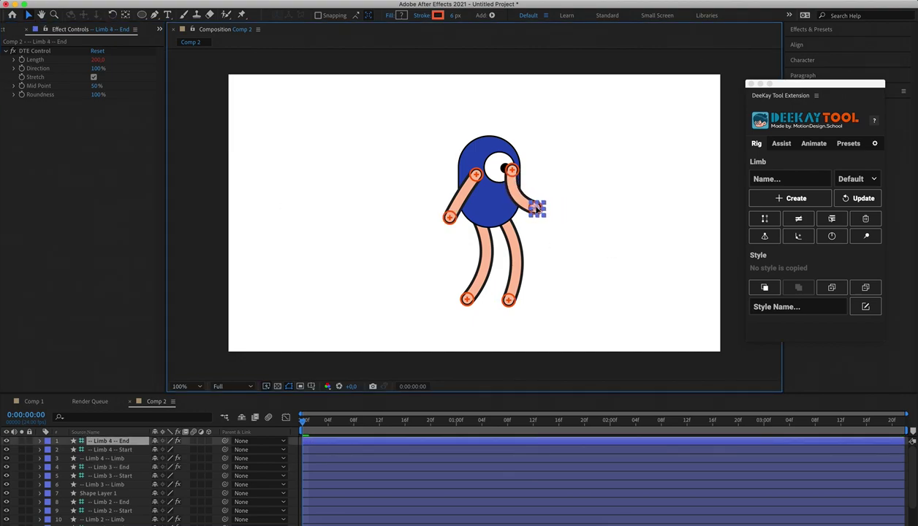
left_click_drag(474, 177, 469, 197)
left_click(510, 183)
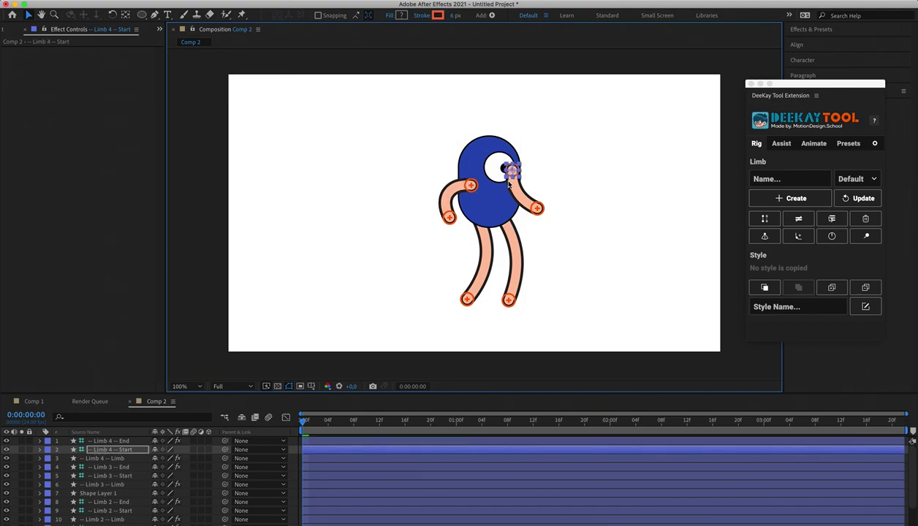
left_click_drag(512, 169, 543, 217)
left_click(538, 209)
left_click(447, 218)
left_click_drag(448, 218, 437, 219)
left_click_drag(467, 298, 456, 300)
left_click_drag(513, 302, 525, 304)
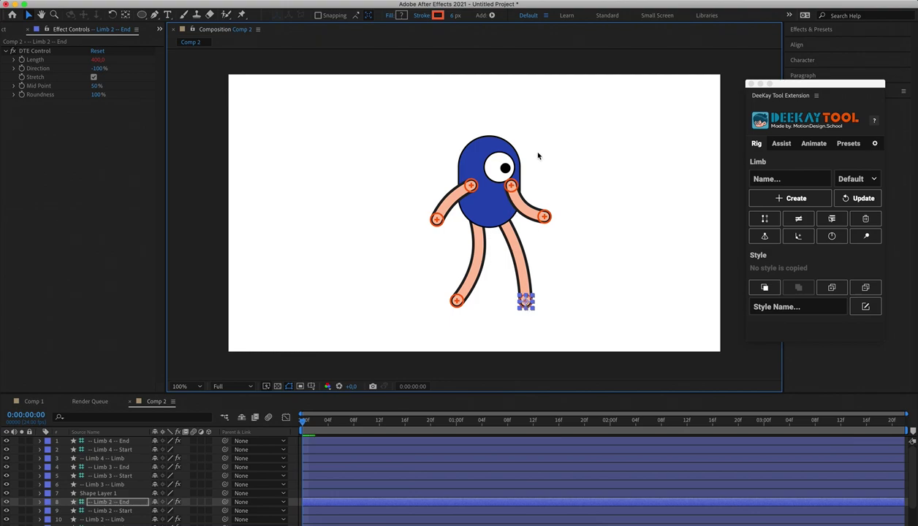
- Send the Limb 4 right-arm layers to the bottom of the stack with Ctrl+Shift+[
left_click(511, 185)
left_click(543, 215, "shift")
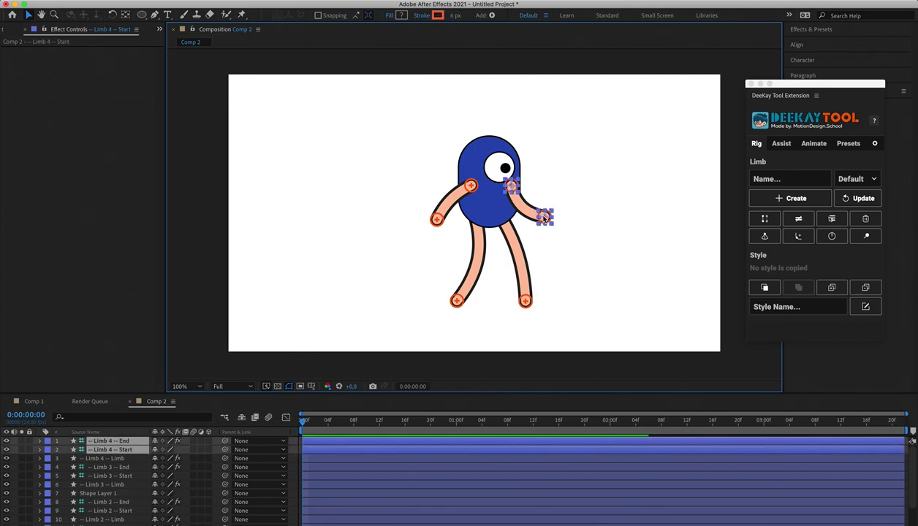
left_click(106, 458, "shift")
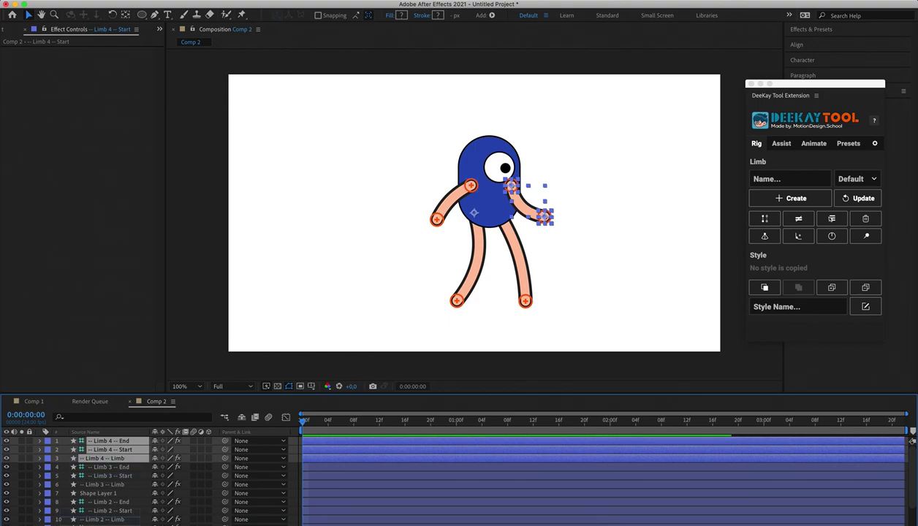
key("ctrl+shift+bracketleft")
left_click(632, 203)
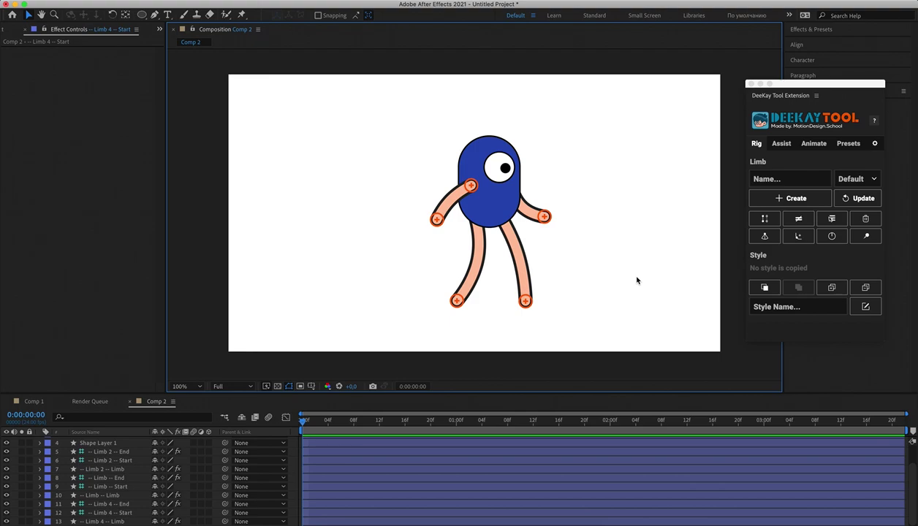
- Change DTS Style Outline Width from 10 to 5 on the right and left legs, then check the right arm
left_click(526, 264)
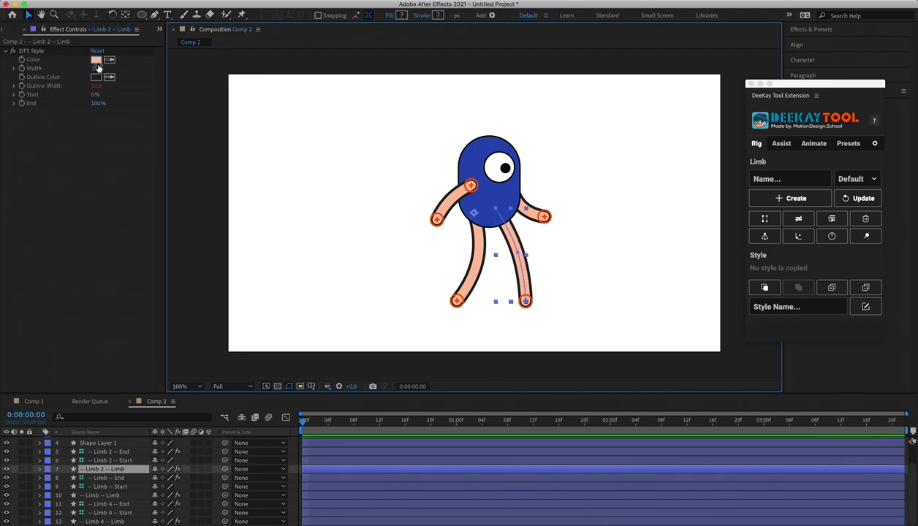
left_click(98, 86)
type("5")
key("Return")
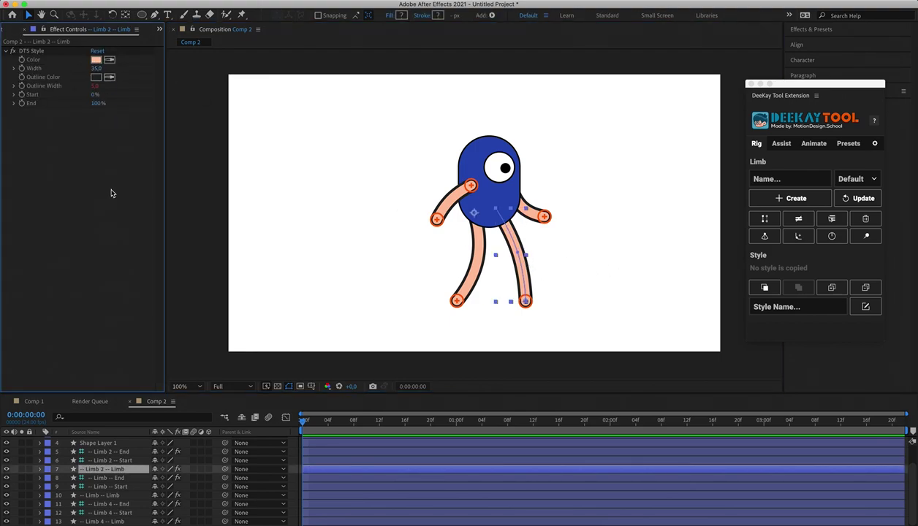
left_click(485, 255)
left_click(464, 285)
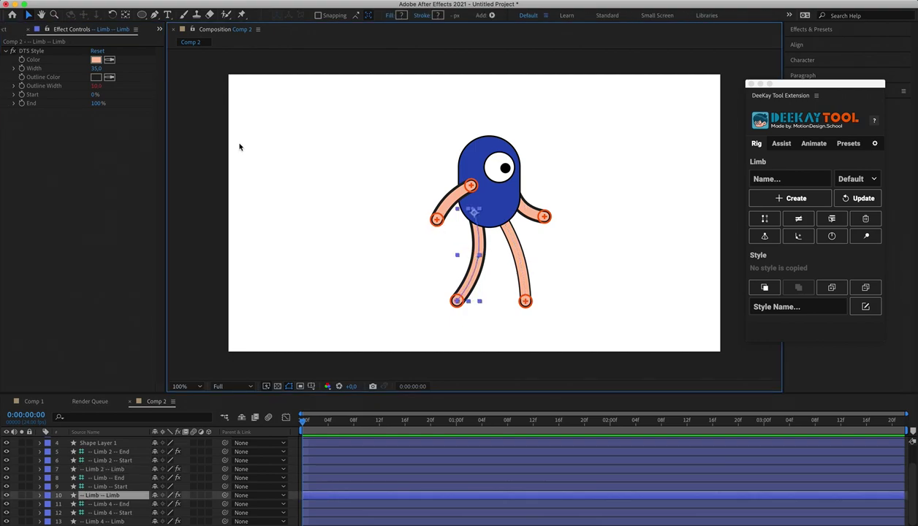
left_click(96, 86)
type("5")
key("Return")
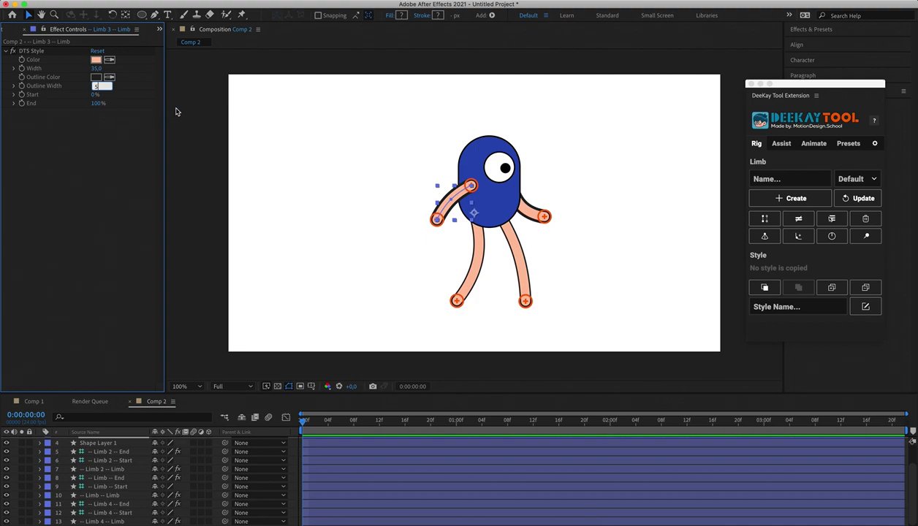
left_click(725, 193)
left_click(528, 210)
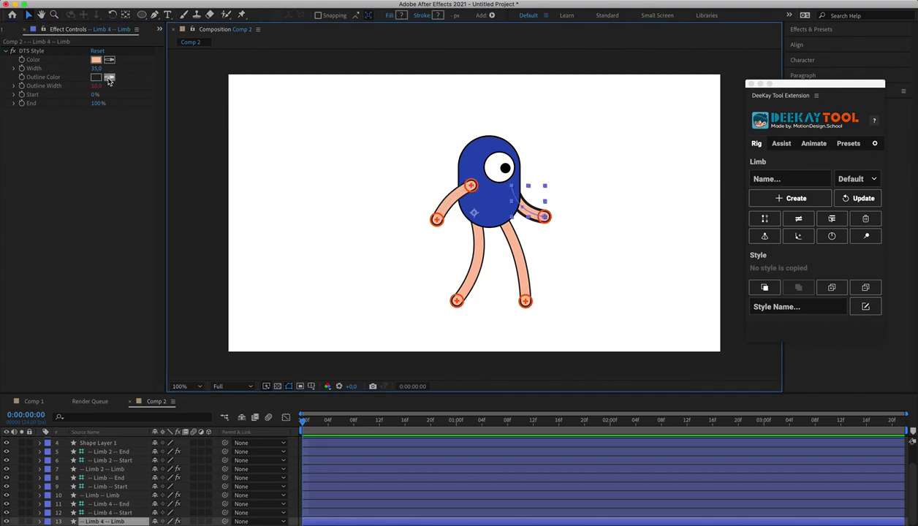
left_click(658, 122)
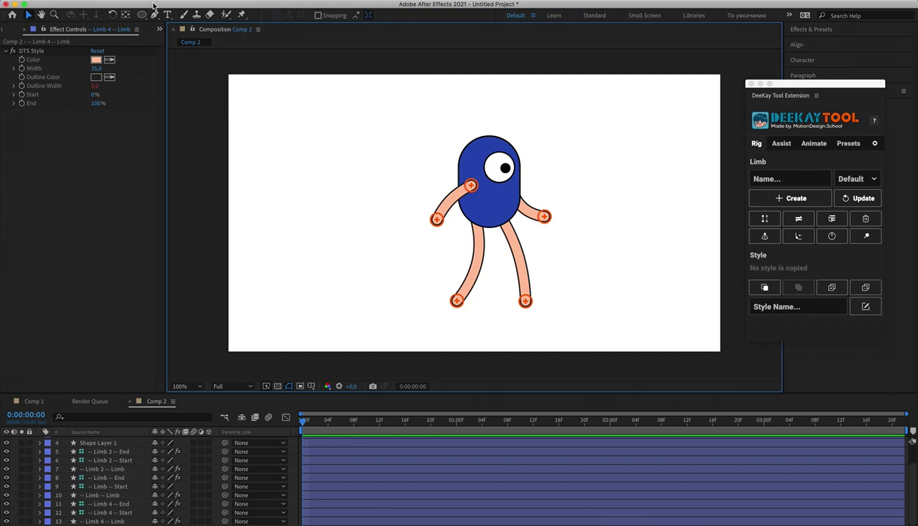
- Draw a black rectangle beneath the left foot with the Rectangle tool
left_click_drag(144, 16, 174, 13)
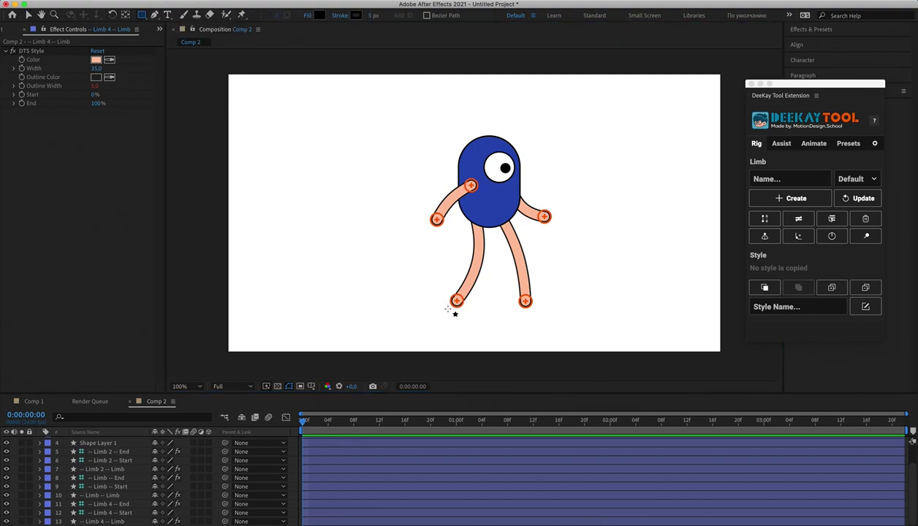
left_click_drag(447, 308, 477, 320)
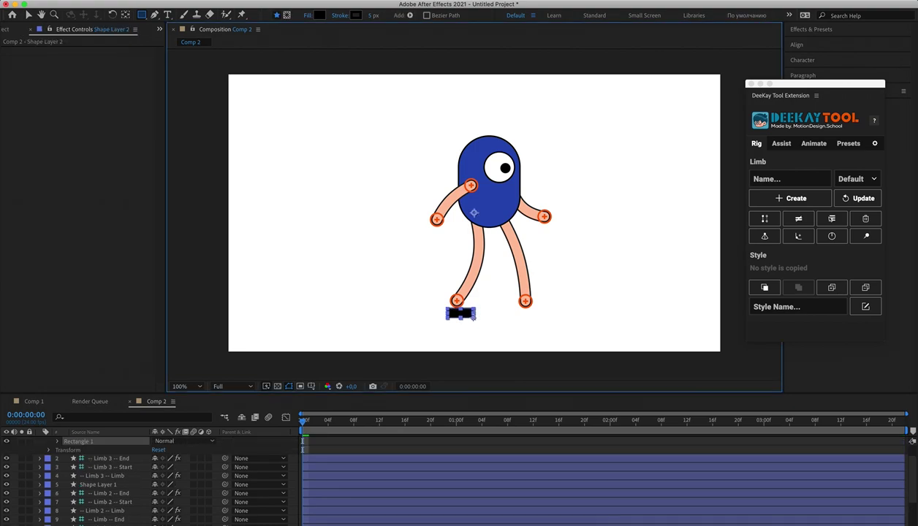
left_click(340, 442)
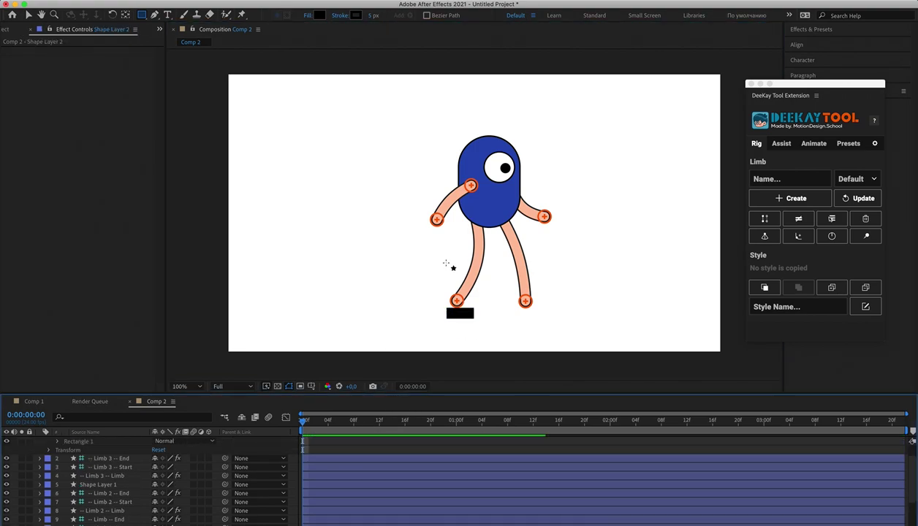
key("v")
- Parent the foot rectangle to the left leg's Limb -- End controller and nudge it left
left_click(455, 300)
scroll(124, 477, "up", 1)
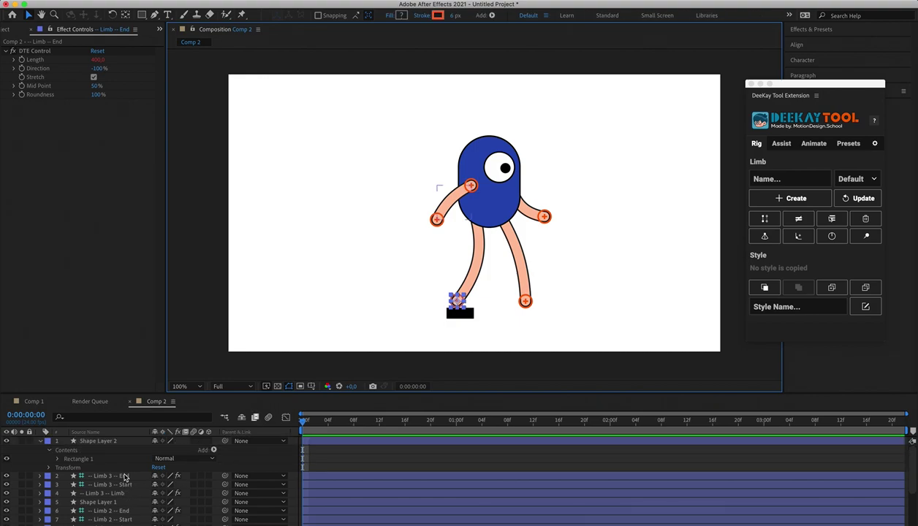
left_click(41, 441)
left_click_drag(119, 444, 118, 504)
left_click_drag(226, 501, 103, 511)
left_click(103, 511)
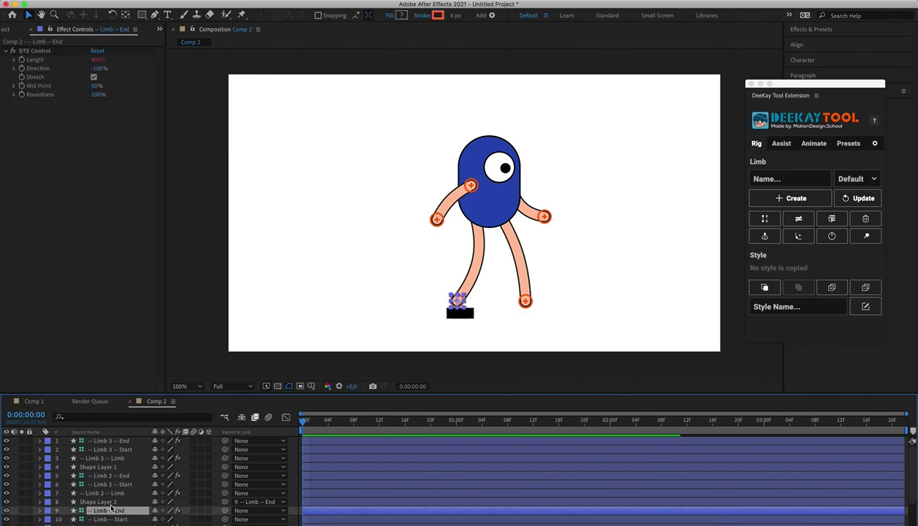
left_click(108, 502)
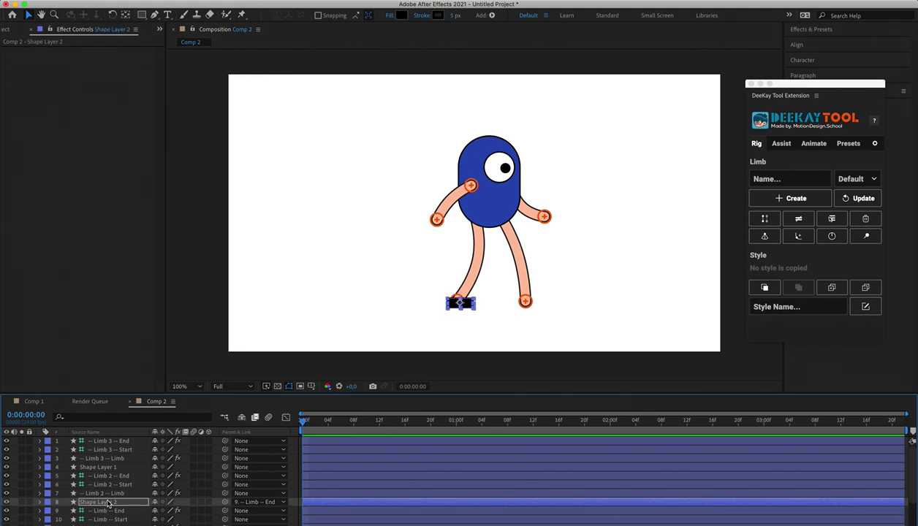
key("Left")
key("Left")
key("Left")
key("Left")
left_click(222, 354)
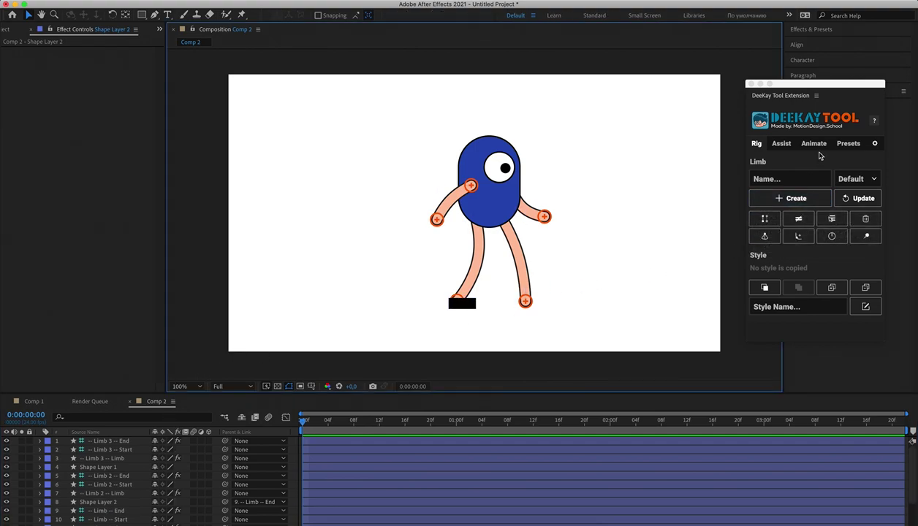
- Duplicate the foot rectangle, shift the copy under the right leg, and reorder it in the stack
left_click(469, 309)
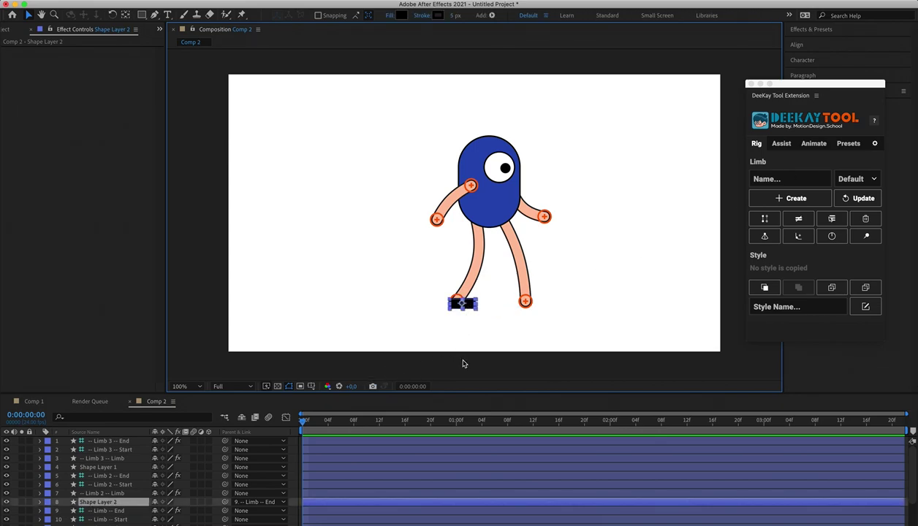
key("Return")
key("ctrl+d")
key("shift+Right")
key("shift+Right")
key("shift+Right")
key("shift+Right")
key("shift+Right")
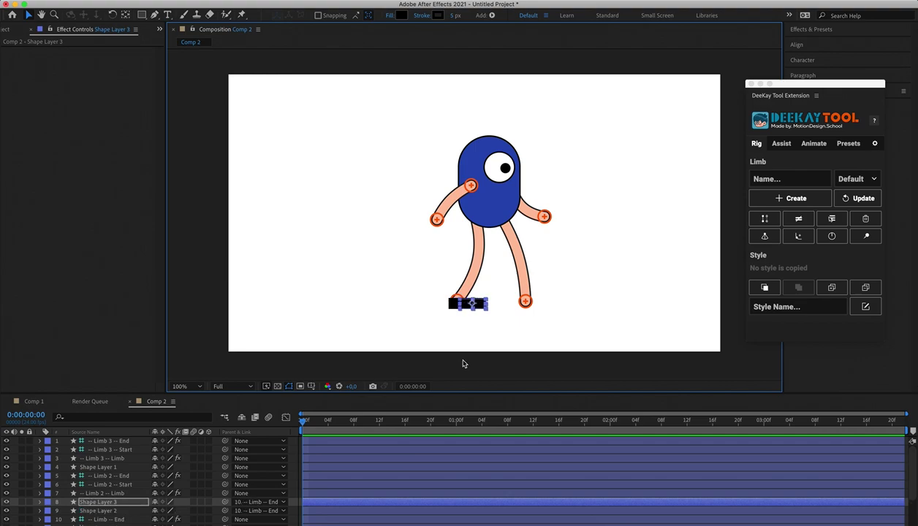
key("shift+Right")
key("shift+Right")
key("shift+Right")
key("shift+Right")
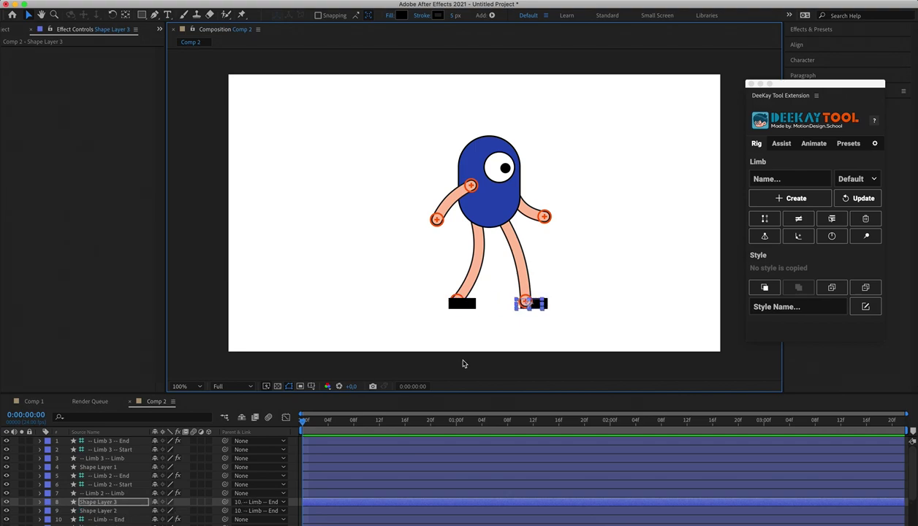
key("Right")
key("Right")
left_click(107, 503)
key("super+shift+bracketleft")
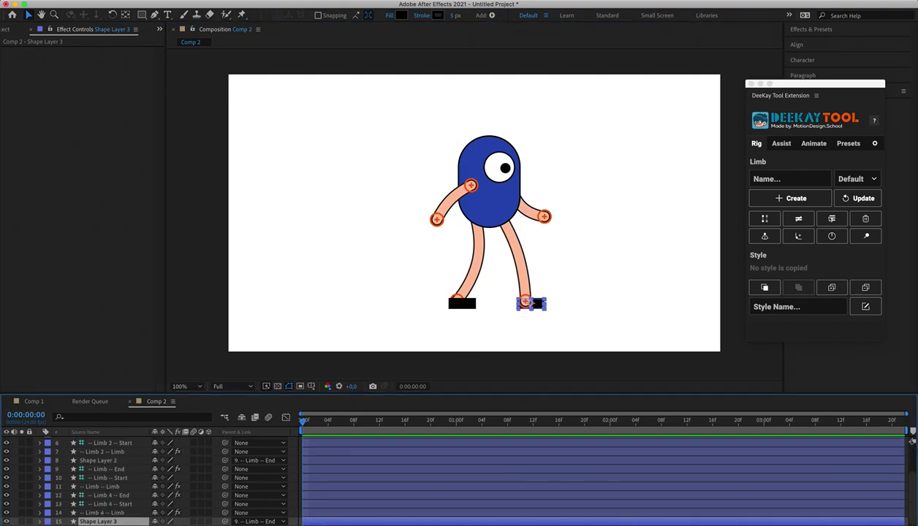
left_click_drag(111, 522, 124, 497)
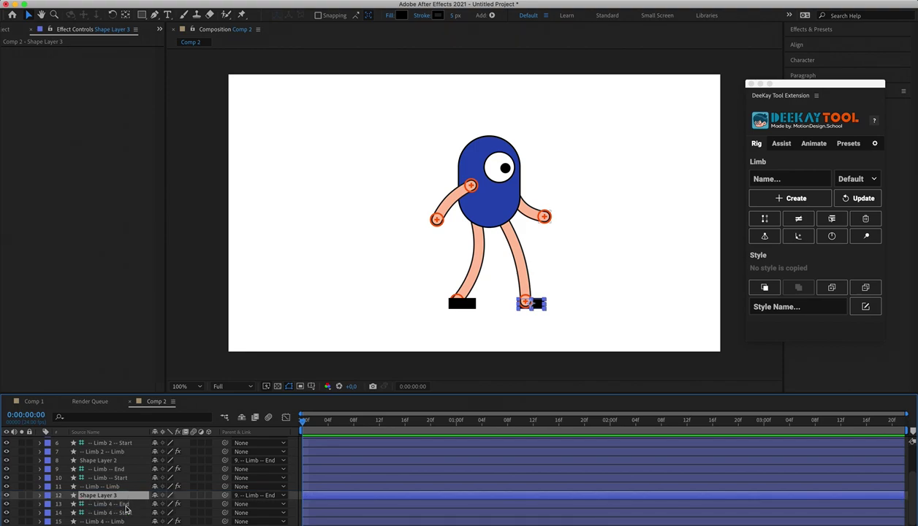
- Parent the copied foot, Shape Layer 3, to Limb 2 -- End
left_click(125, 504)
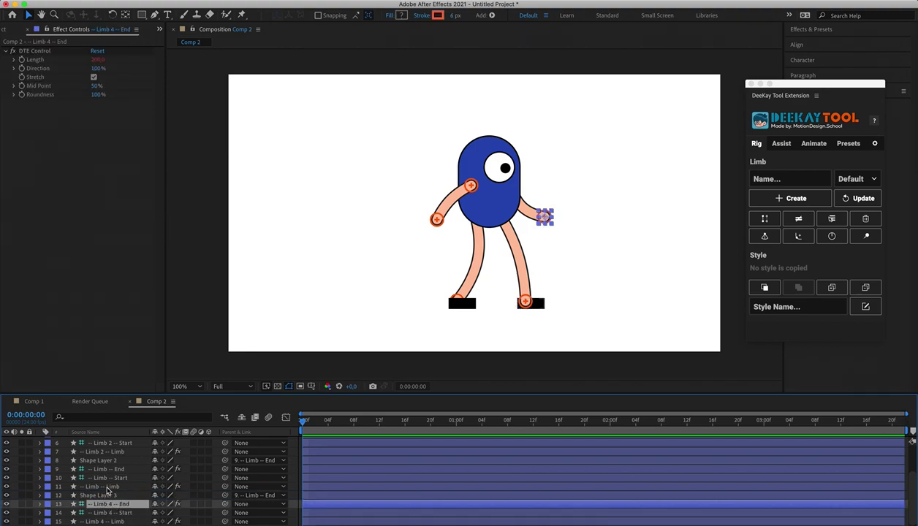
left_click(111, 468)
left_click_drag(486, 280, 523, 302)
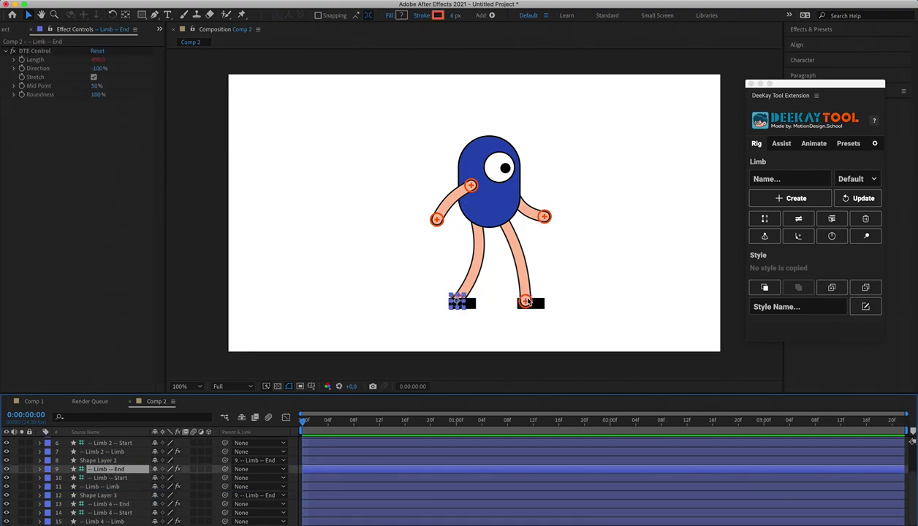
scroll(121, 463, "up", 1)
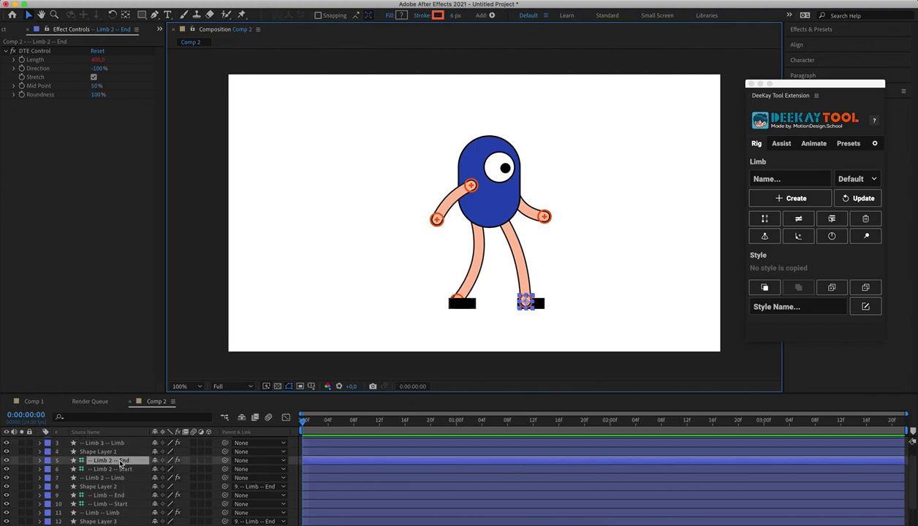
scroll(122, 468, "down", 1)
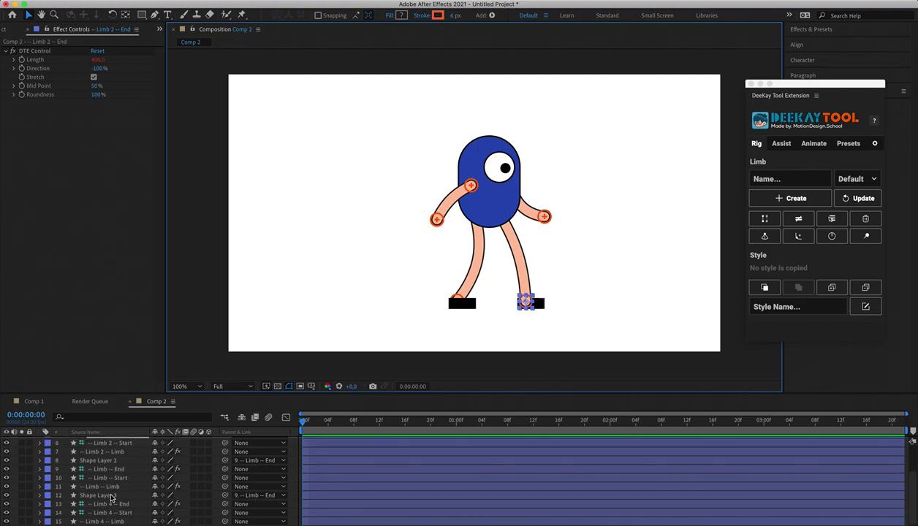
mouse_move(111, 496)
left_mouse_down()
mouse_move(115, 452)
mouse_move(117, 488)
left_mouse_up()
left_click(115, 476)
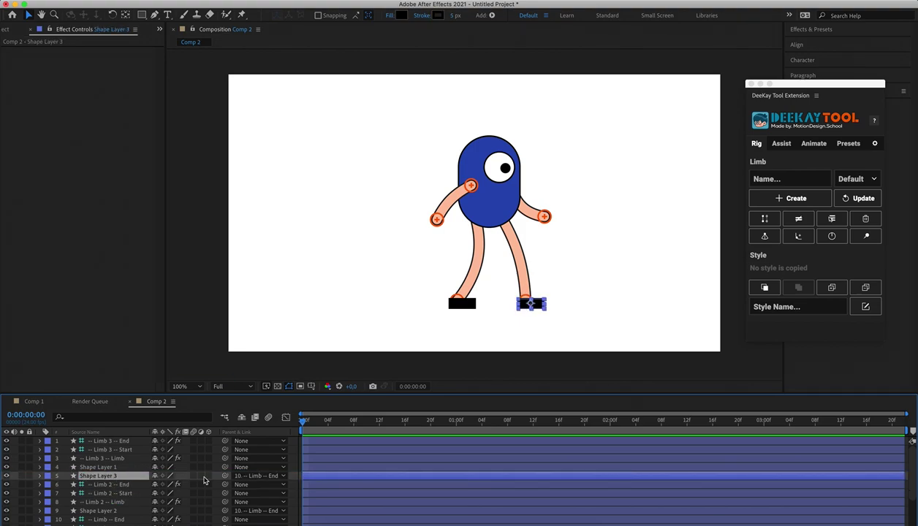
left_click_drag(225, 475, 106, 484)
left_click(584, 264)
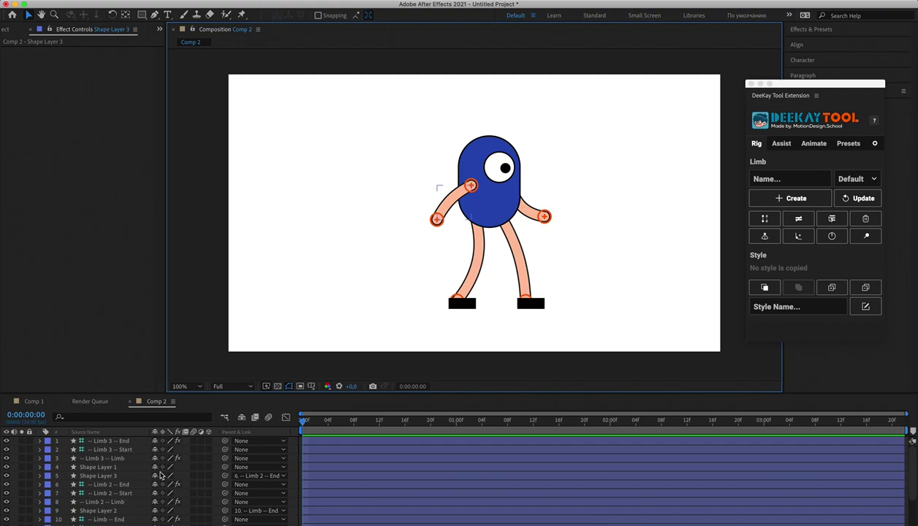
- Create a new DeeKay rig named 'alien' on the rig setup page
left_click(809, 144)
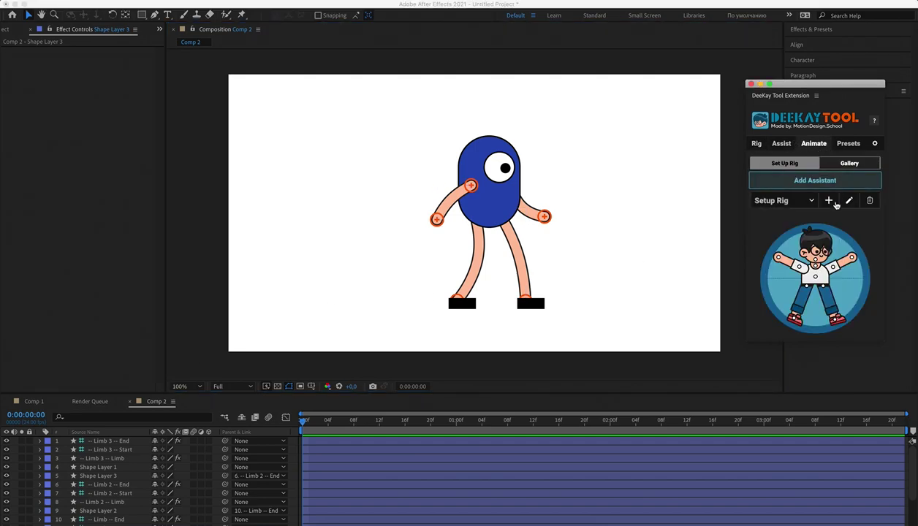
left_click(825, 202)
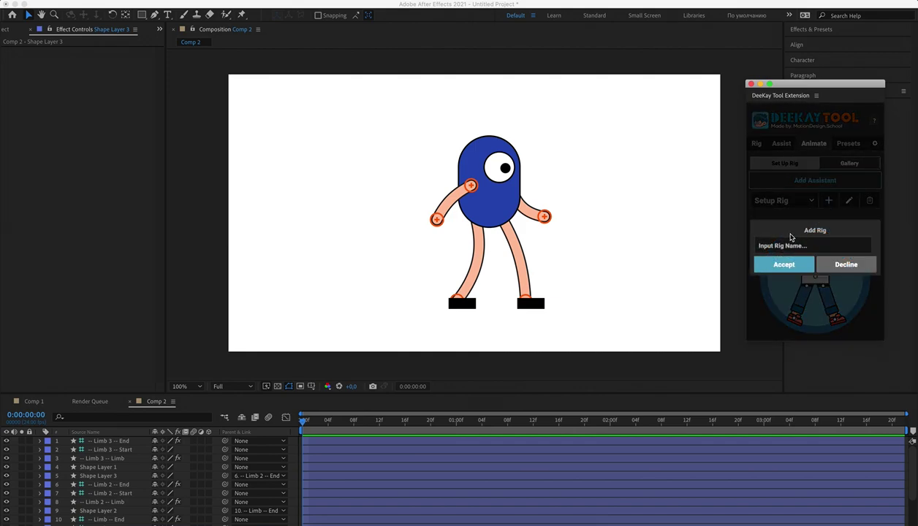
type("alien")
left_click(783, 264)
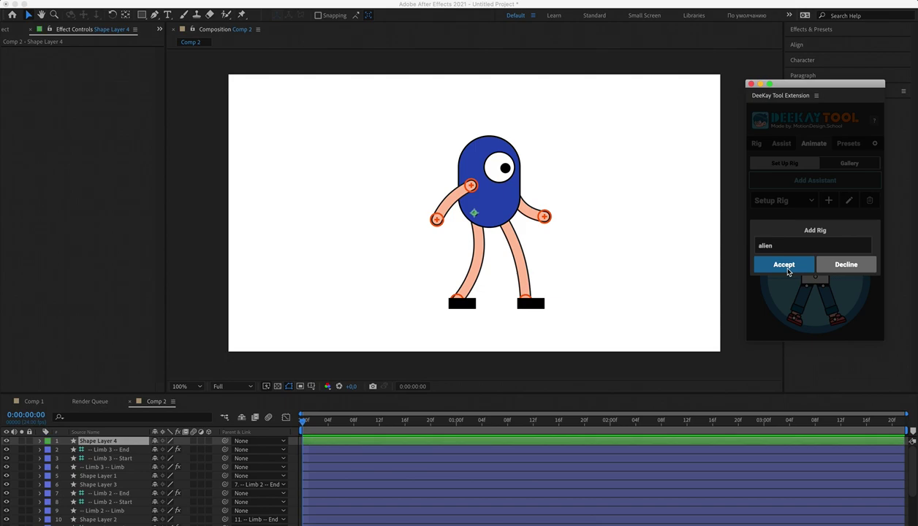
- Assign the start and end controllers of both arms to the rig as arms
left_click(386, 229)
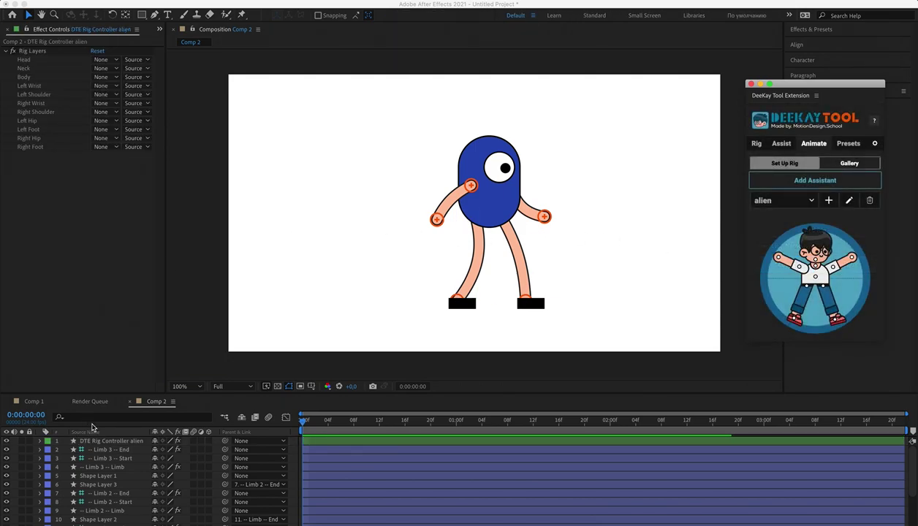
left_click(438, 223)
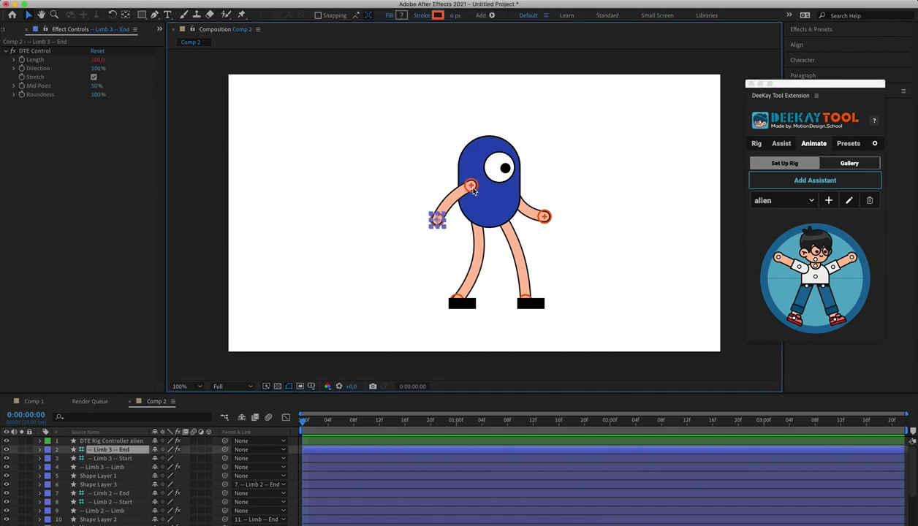
left_click(472, 188, "shift")
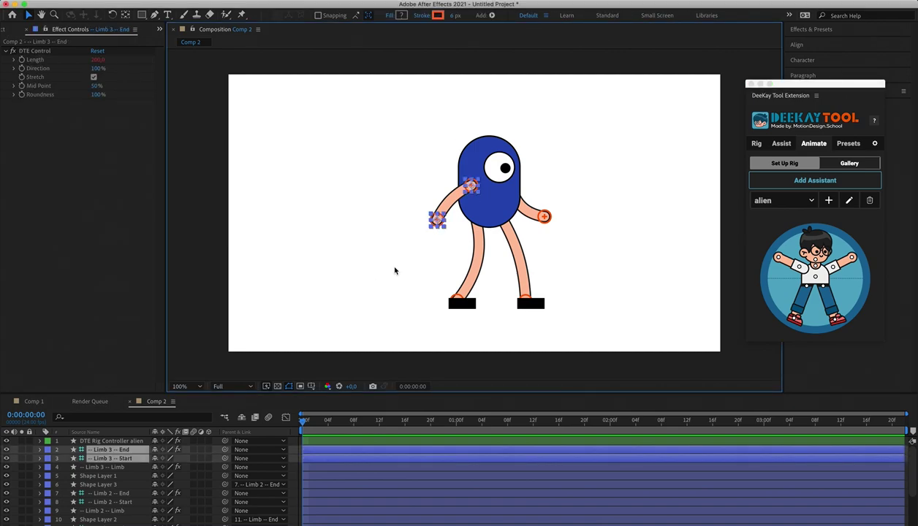
left_click(791, 266)
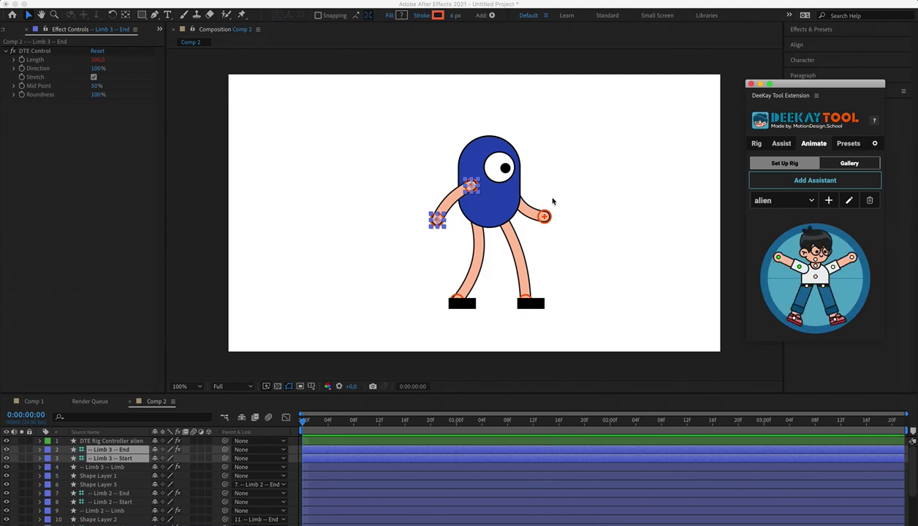
scroll(40, 517, "down", 3)
left_click(115, 504)
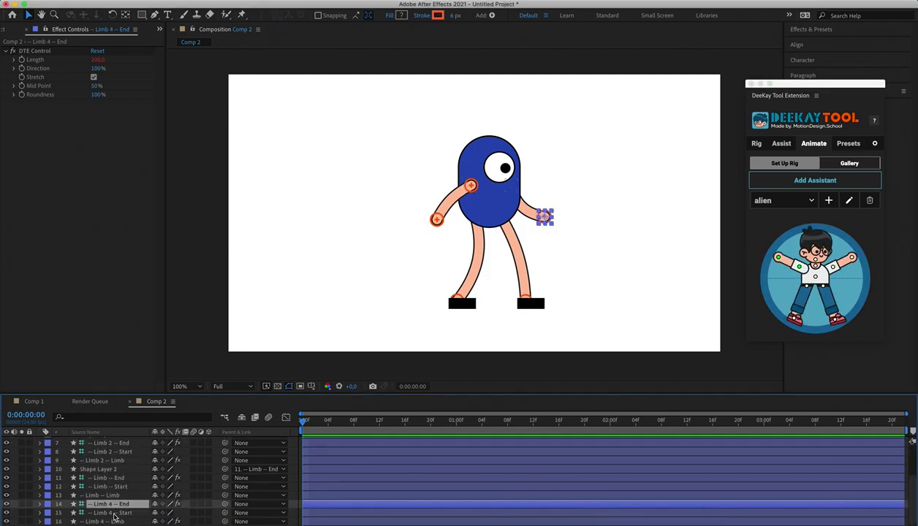
left_click(113, 513, "shift")
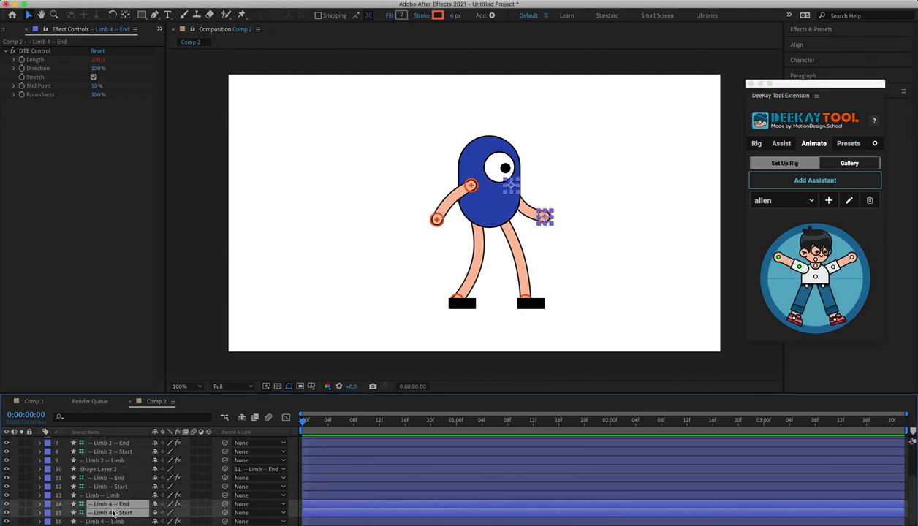
left_click(840, 263)
- Assign the blue body shape as the body and both legs' controllers as legs, then build the DTE Rig Controller
left_click(487, 192)
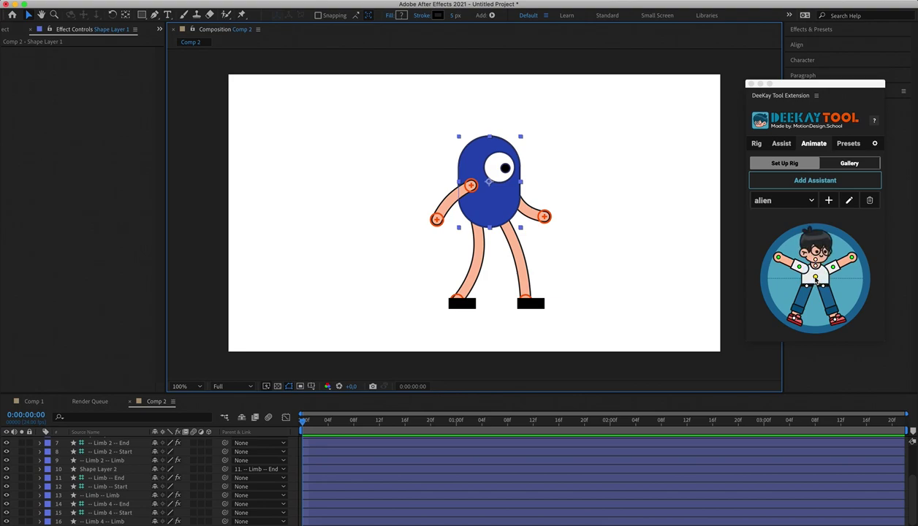
left_click(815, 278)
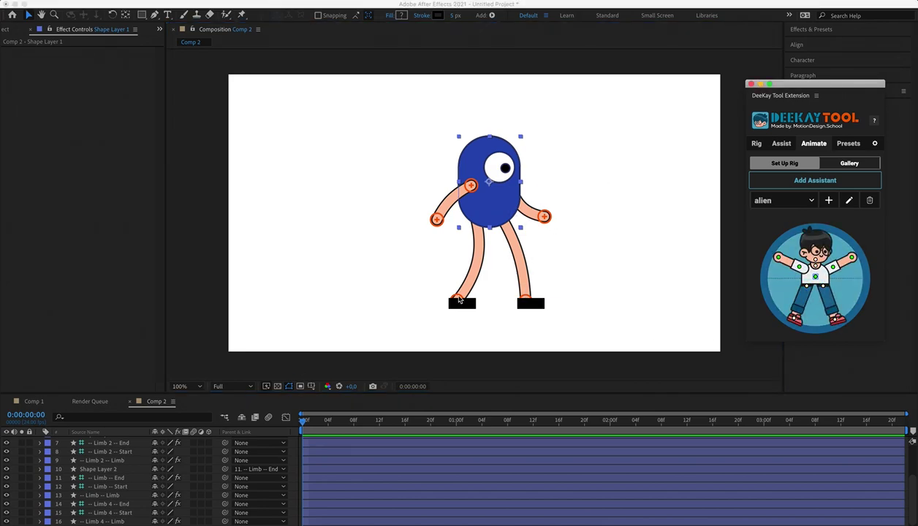
left_click(104, 479)
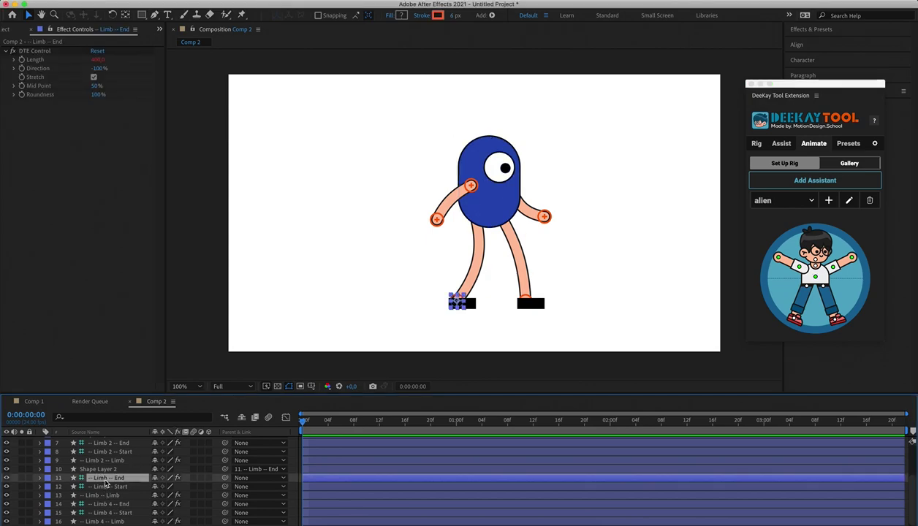
left_click(105, 487, "shift")
scroll(117, 479, "up", 1)
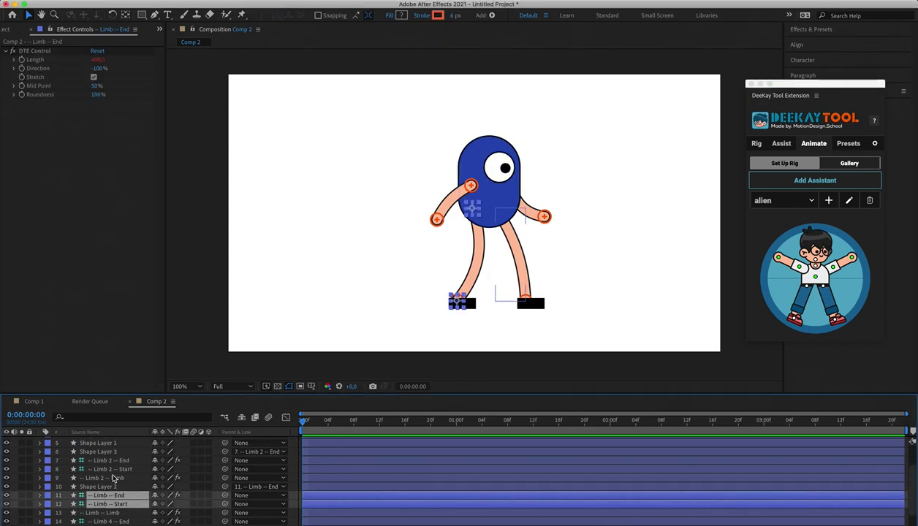
left_click(114, 471, "super")
left_click(115, 460, "super")
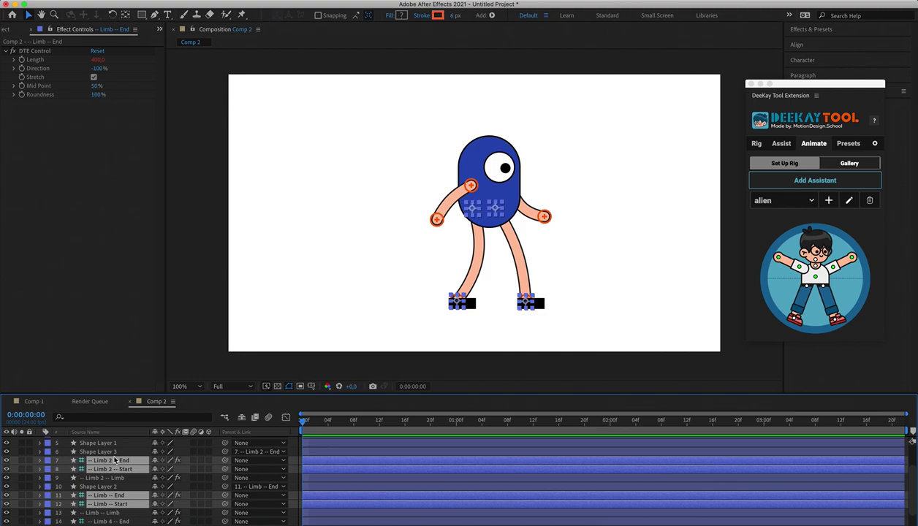
left_click(843, 295)
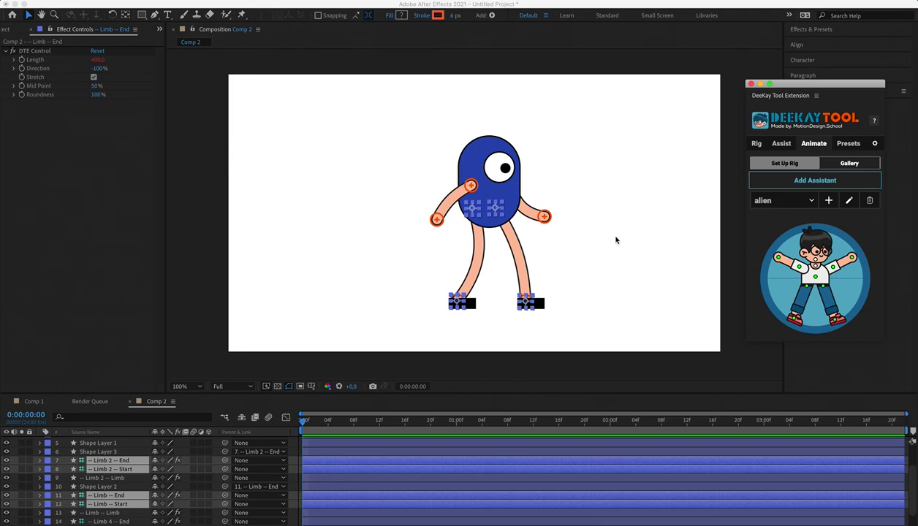
left_click(603, 208)
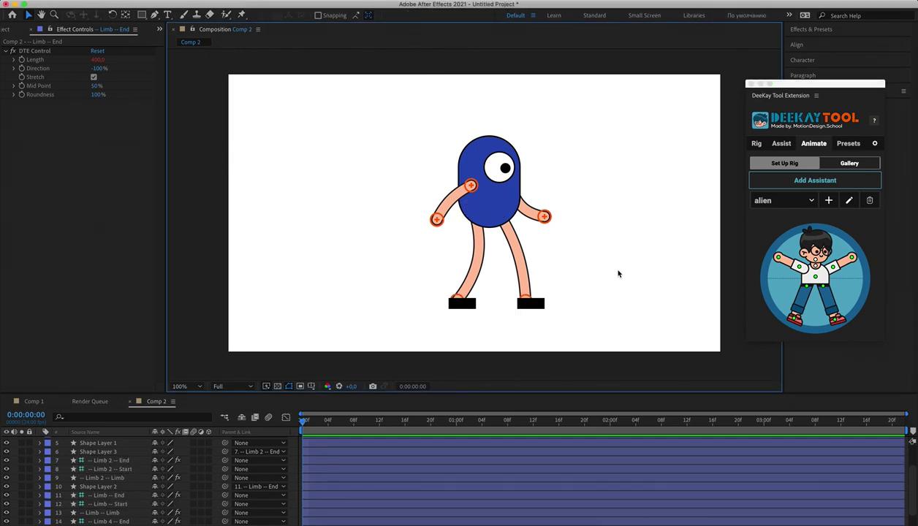
left_click(106, 442)
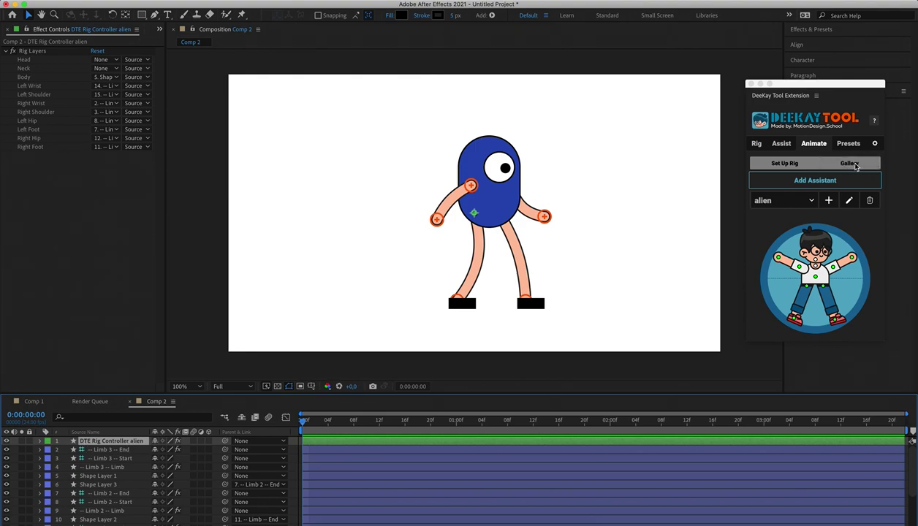
- Apply the gallery's Double Bounce Walk animation and preview the character walking
left_click(849, 163)
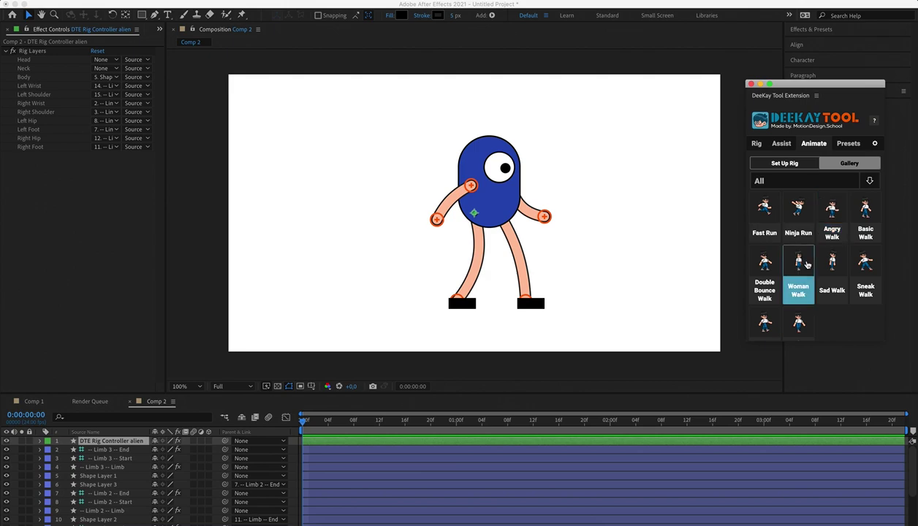
left_click(766, 261)
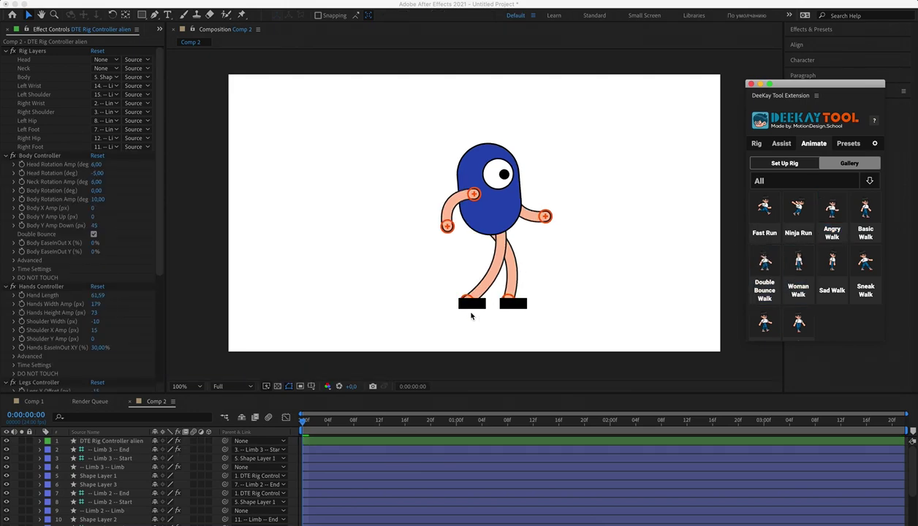
key("space")
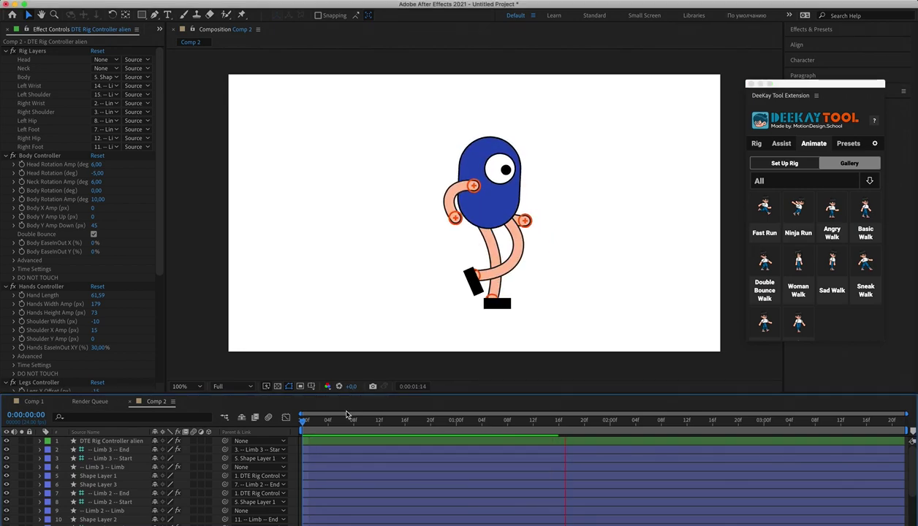
left_click(303, 426)
key("space")
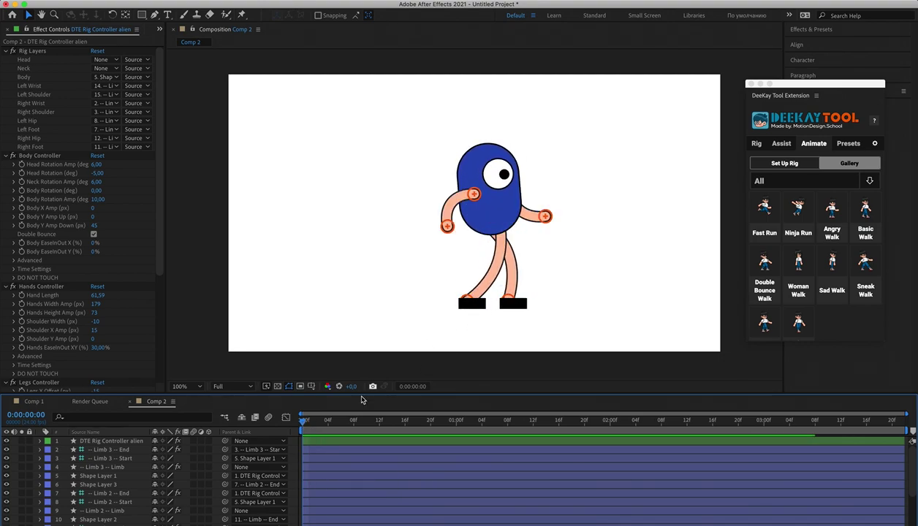
key("space")
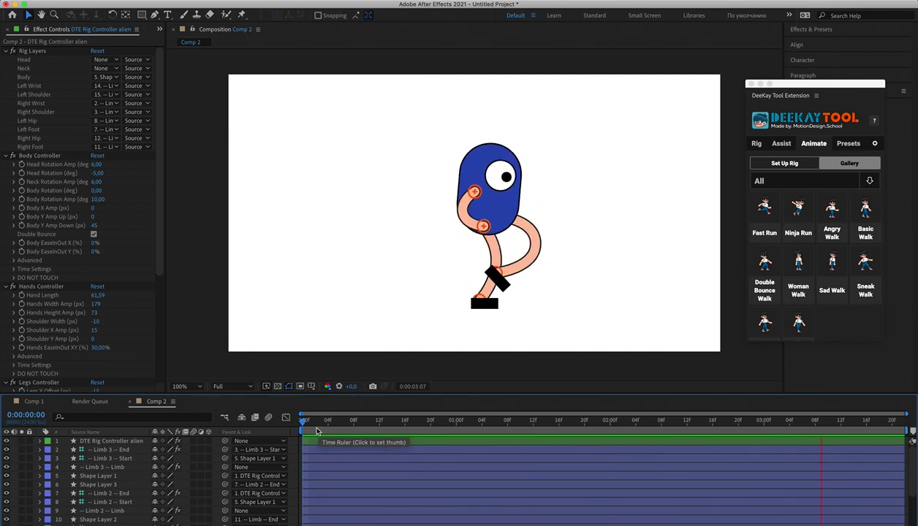
key("space")
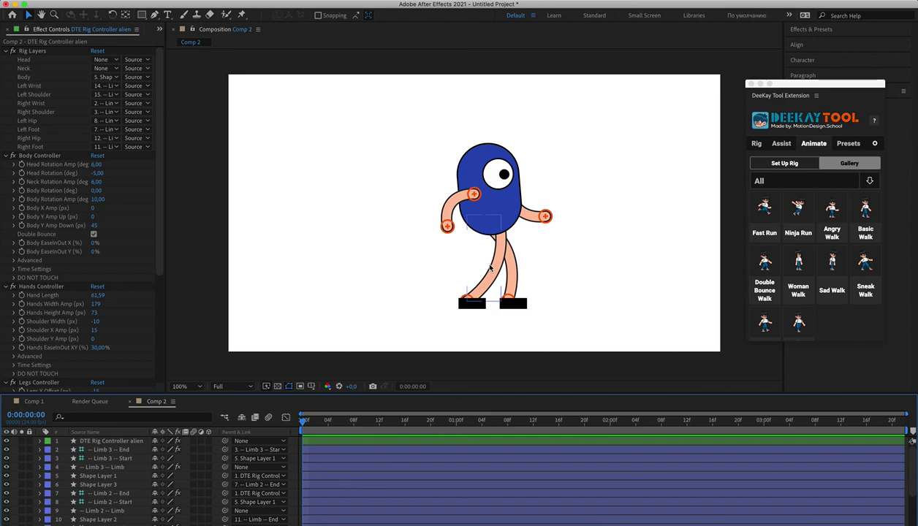
- Select the foot and its controller layers, move them lower in the stack, then undo the move
left_click(483, 295)
left_click(471, 302)
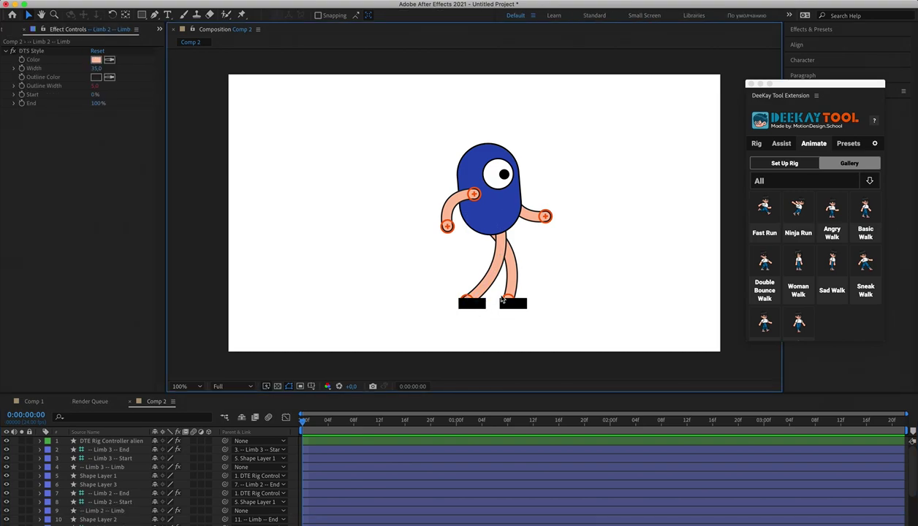
left_click(483, 305)
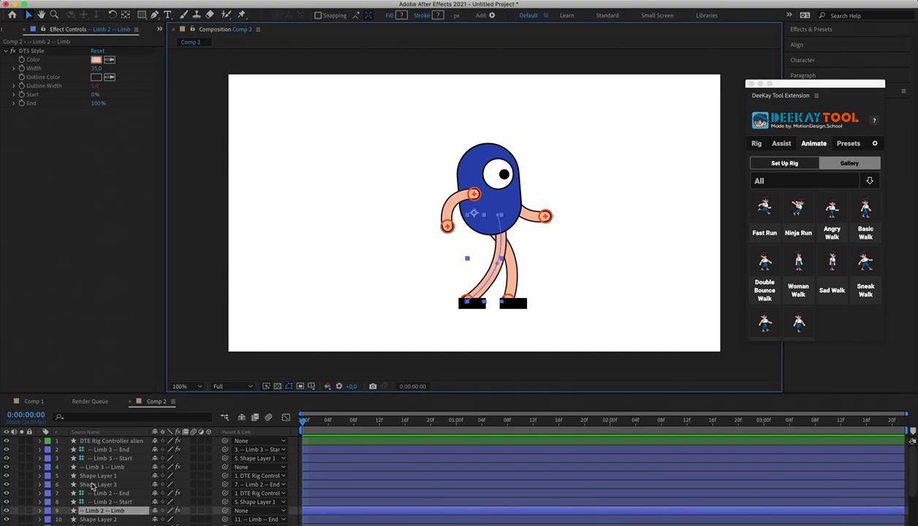
scroll(95, 488, "down", 2)
left_click(106, 502, "shift")
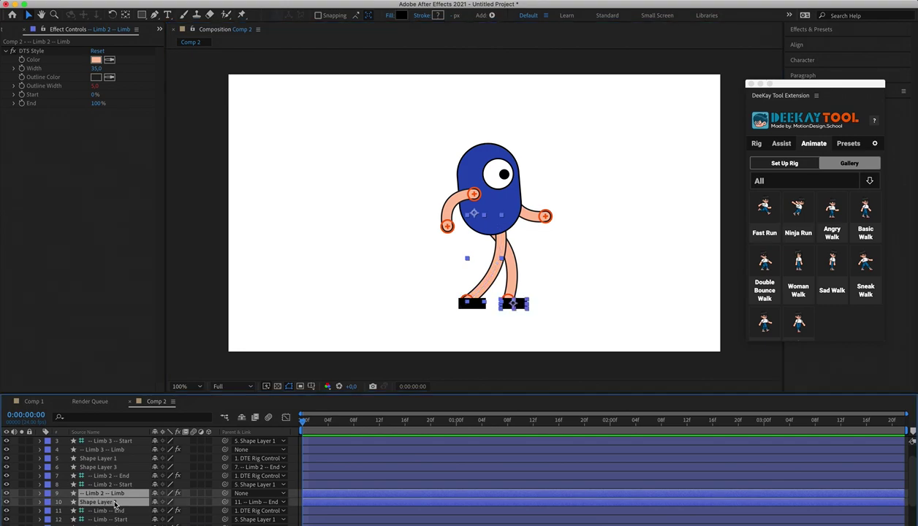
left_click(113, 486)
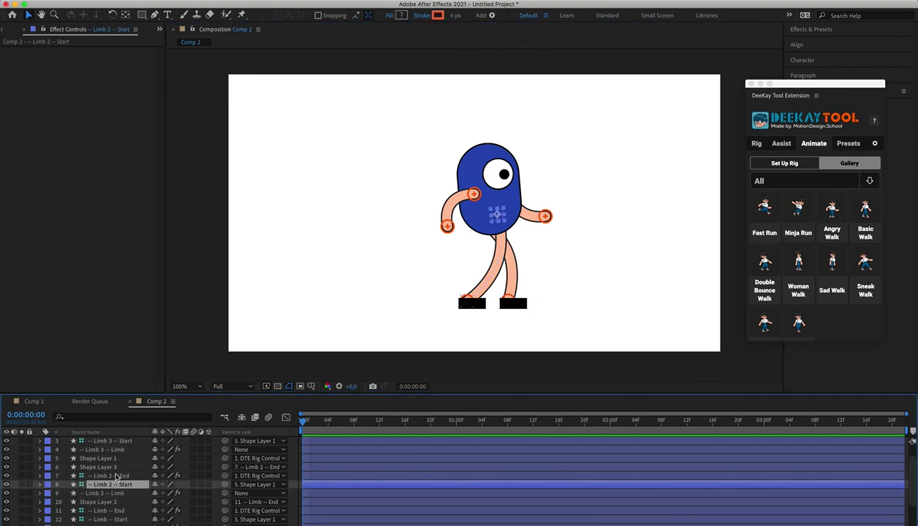
left_click(113, 467)
left_click(109, 453)
left_click(108, 467)
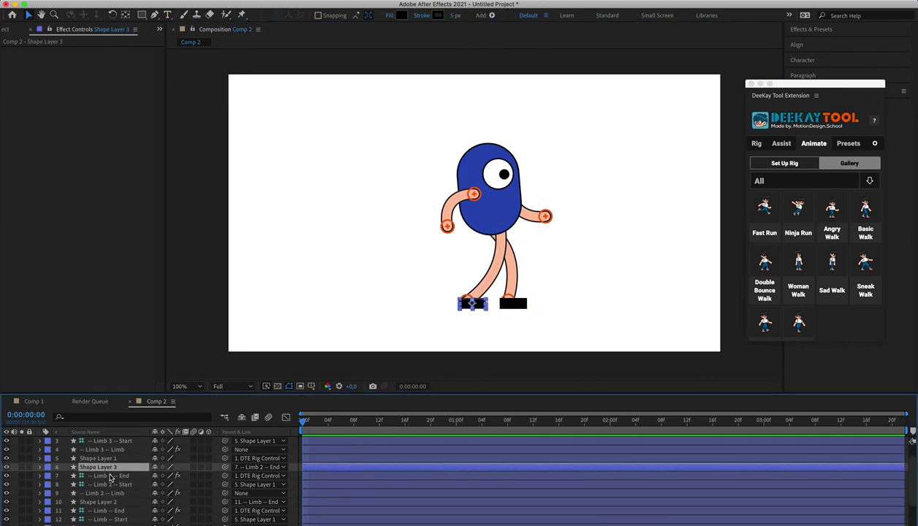
left_click(109, 476)
left_click(109, 466)
left_click(111, 486, "shift")
left_click_drag(121, 485, 126, 521)
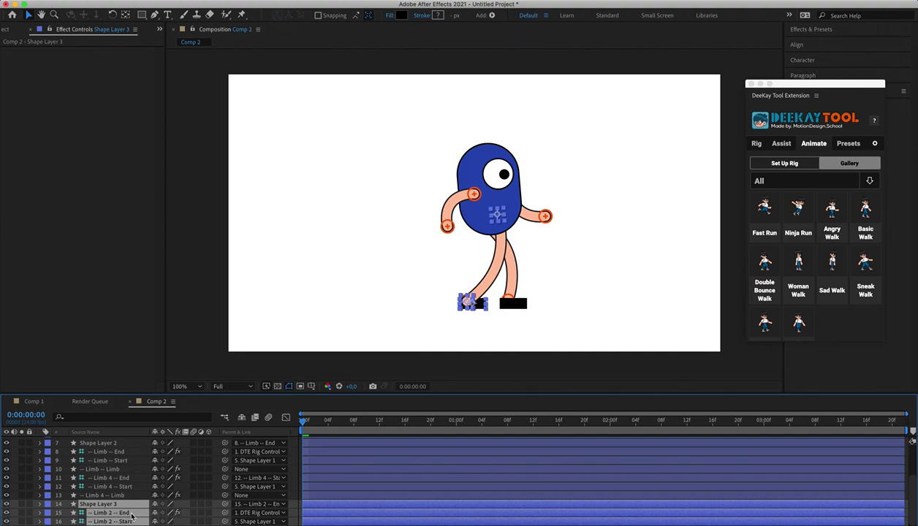
key("super+z")
- Drag the Limb 2 leg layer down to row 13 and replay the walk
scroll(114, 487, "up", 3)
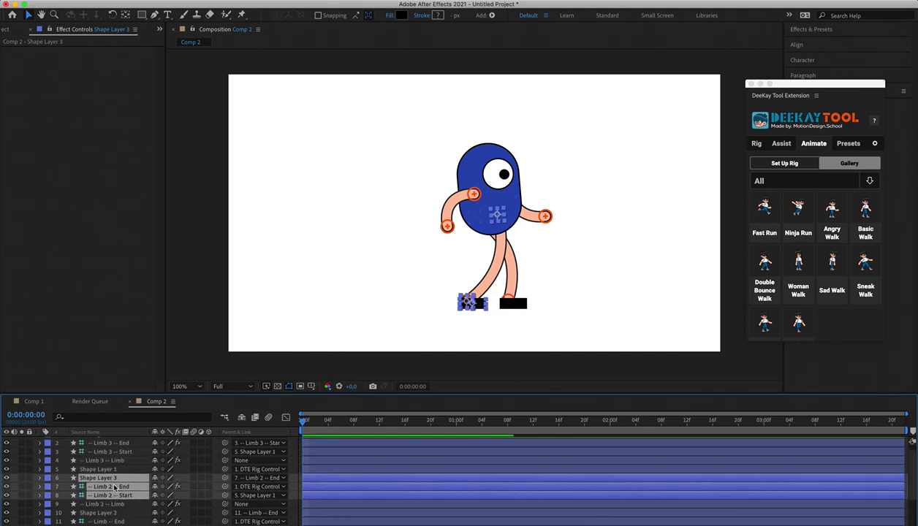
scroll(114, 486, "up", 1)
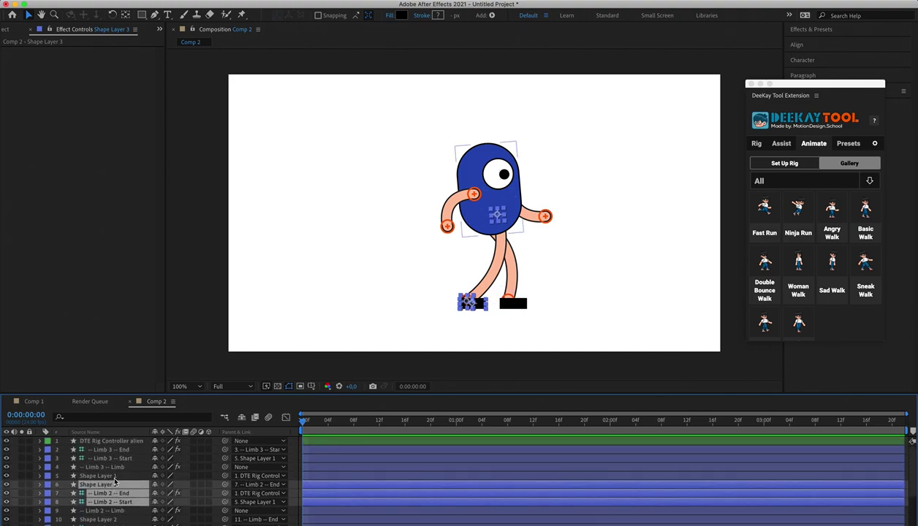
scroll(125, 479, "down", 5)
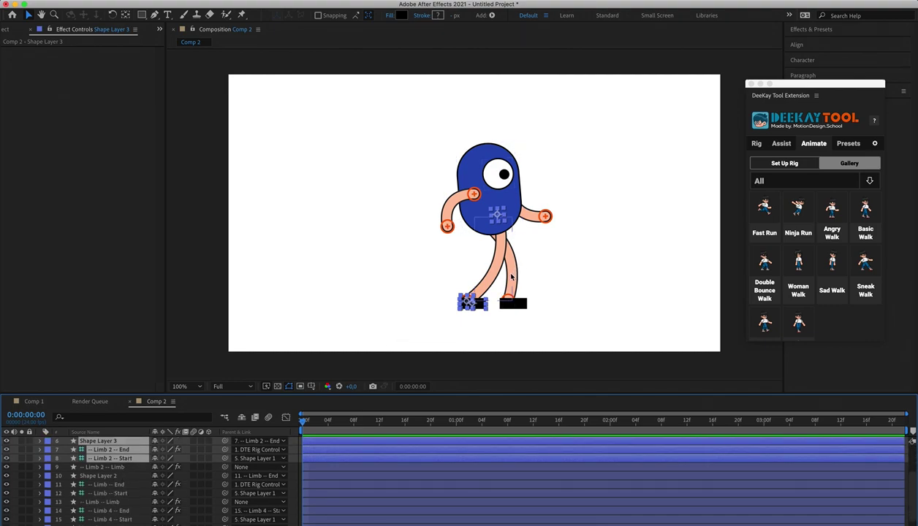
left_click(511, 276)
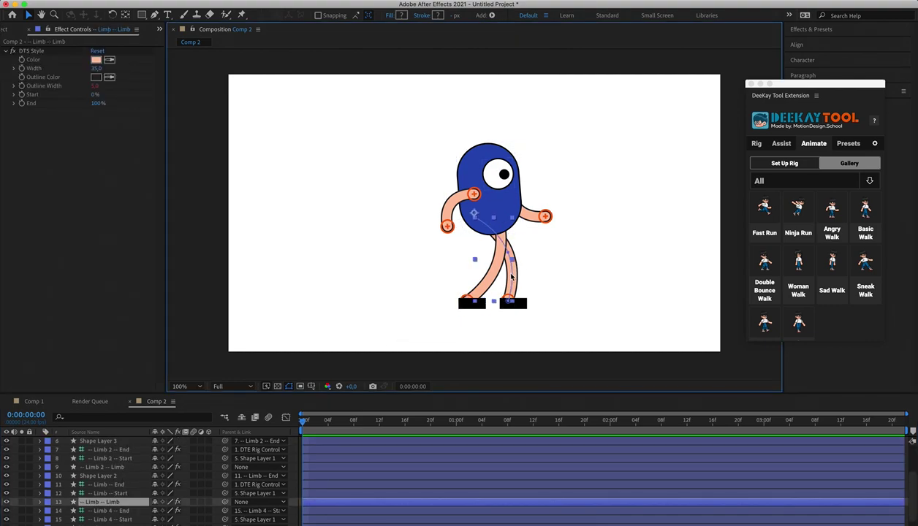
left_click(111, 467)
left_click_drag(111, 467, 111, 507)
left_click(614, 240)
key("space")
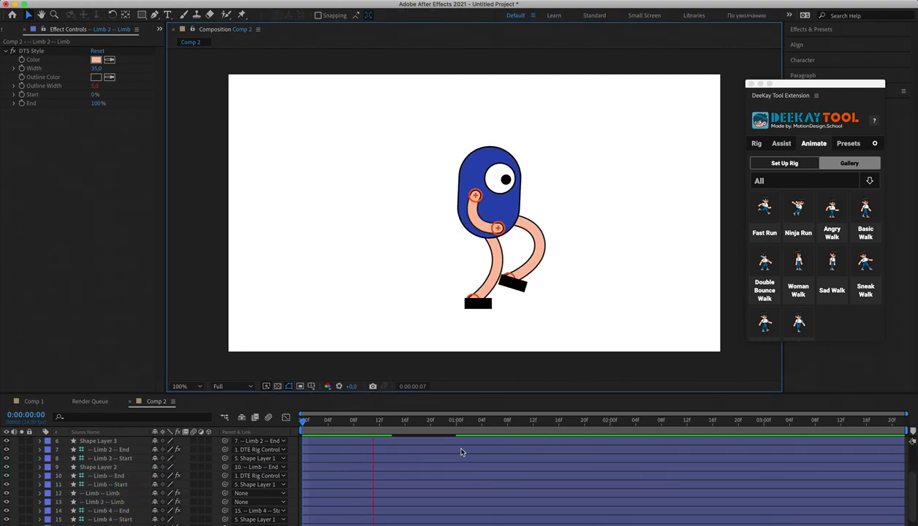
key("space")
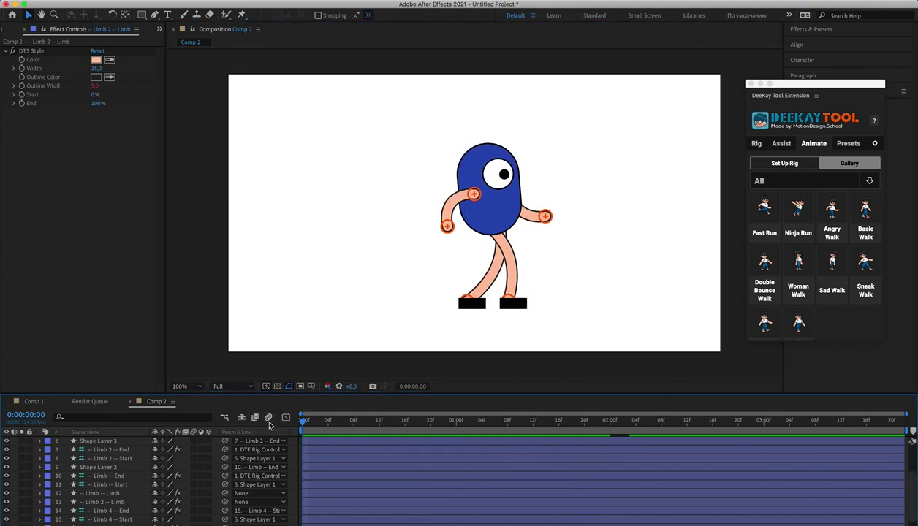
scroll(83, 458, "up", 3)
left_click(105, 442)
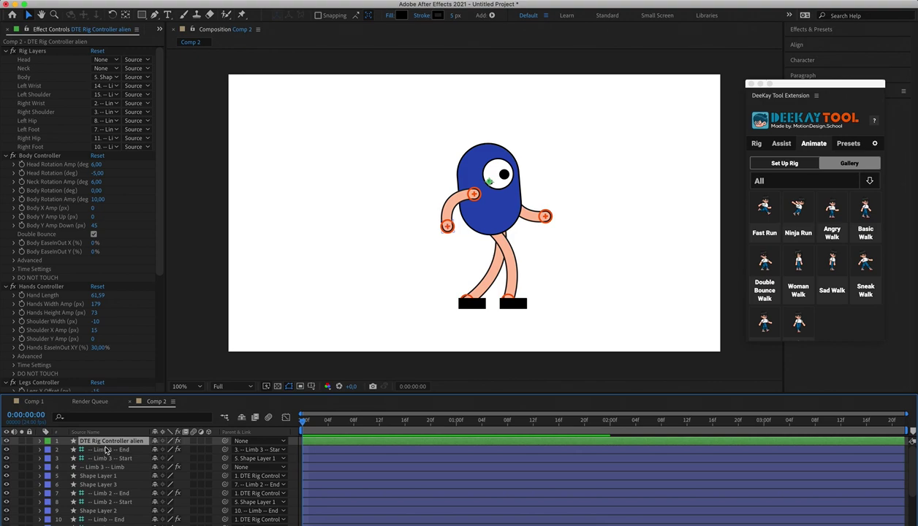
scroll(115, 198, "down", 5)
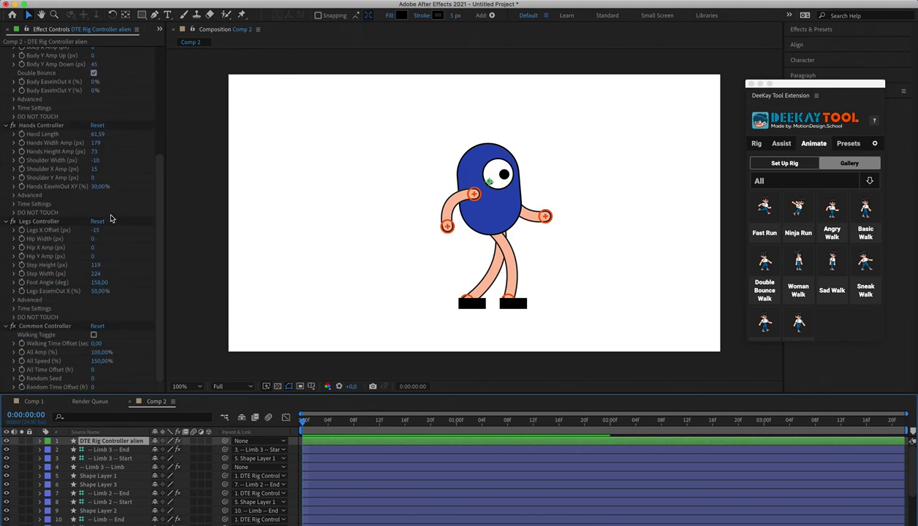
scroll(111, 223, "up", 5)
key("space")
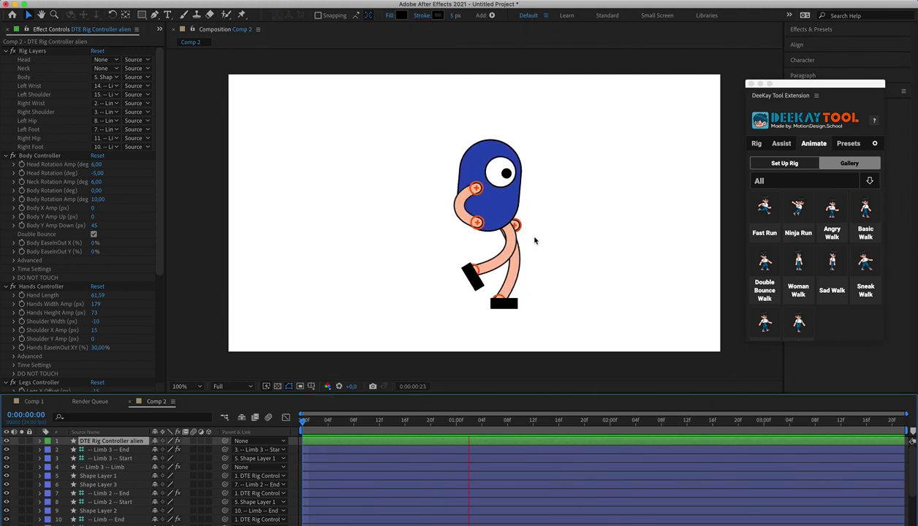
left_click(303, 421)
left_click_drag(304, 426, 289, 430)
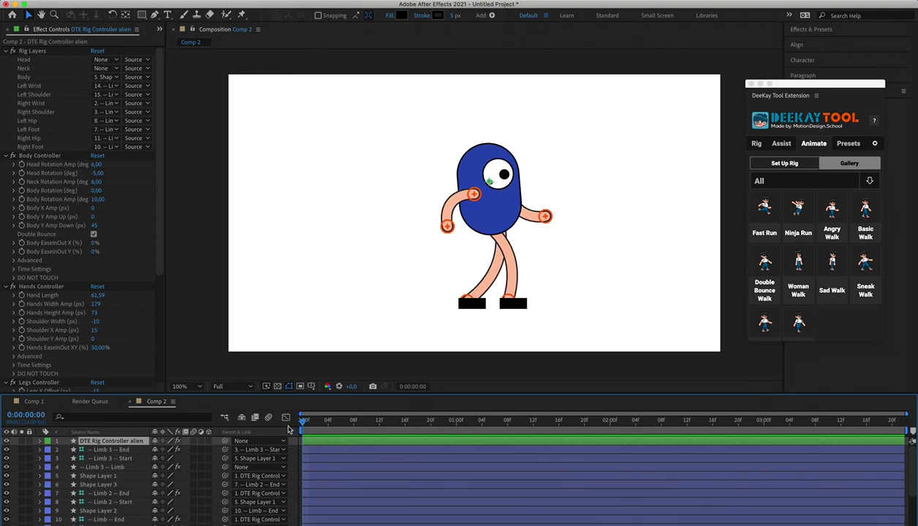
key("space")
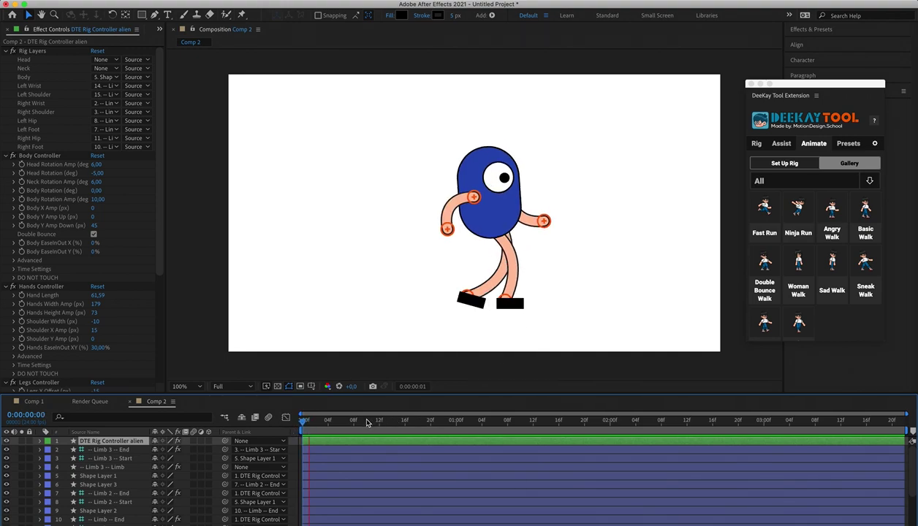
key("space")
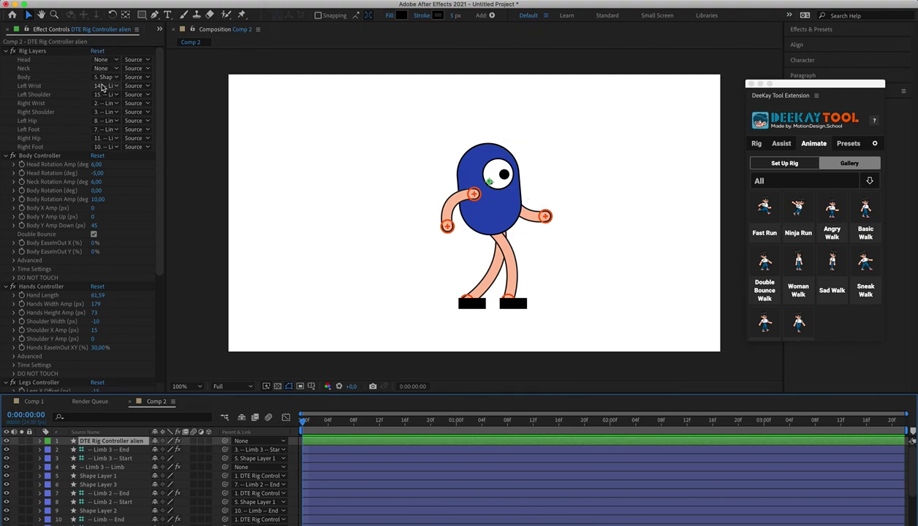
left_click(41, 157)
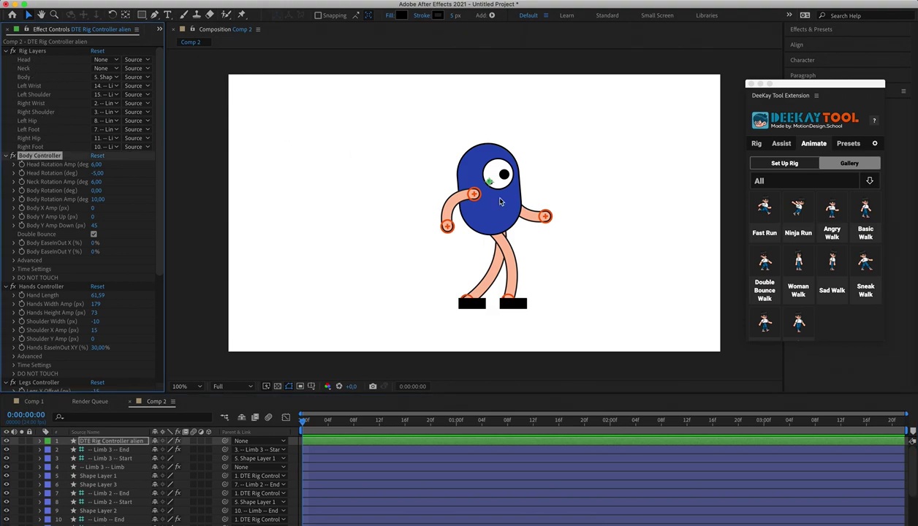
left_click(499, 141)
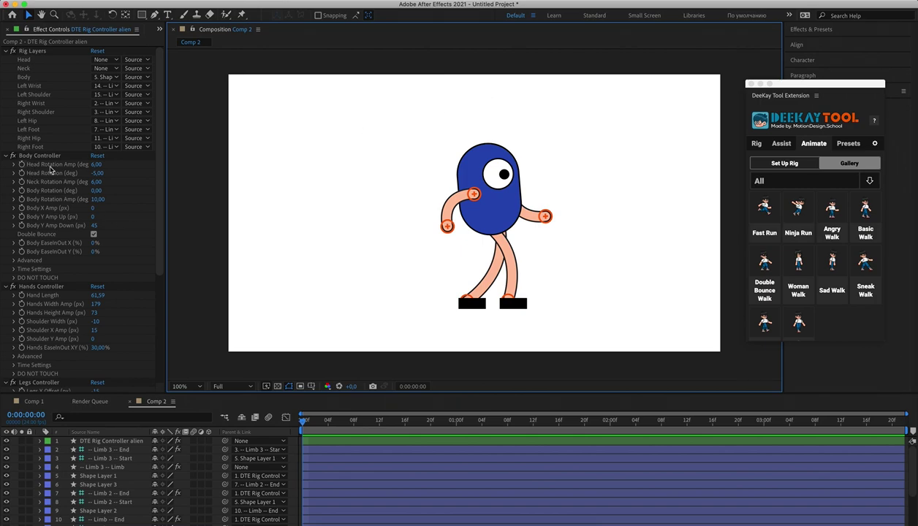
- Scrub Body Rotation to 16 degrees and preview the walk with the tilted body
scroll(141, 188, "down", 2)
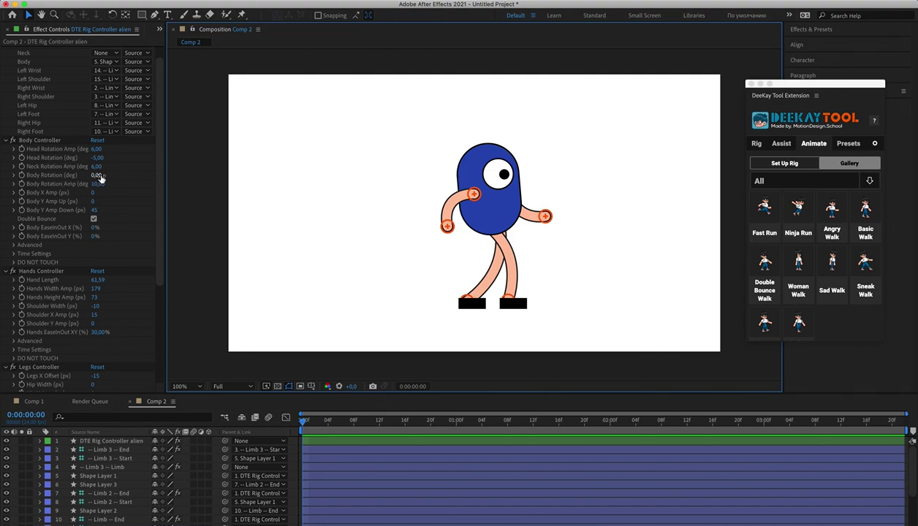
left_click_drag(101, 178, 106, 176)
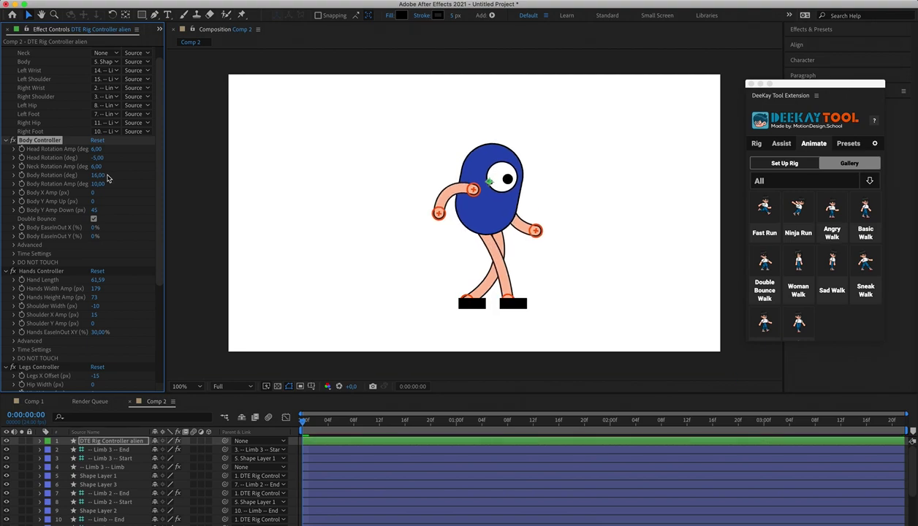
key("space")
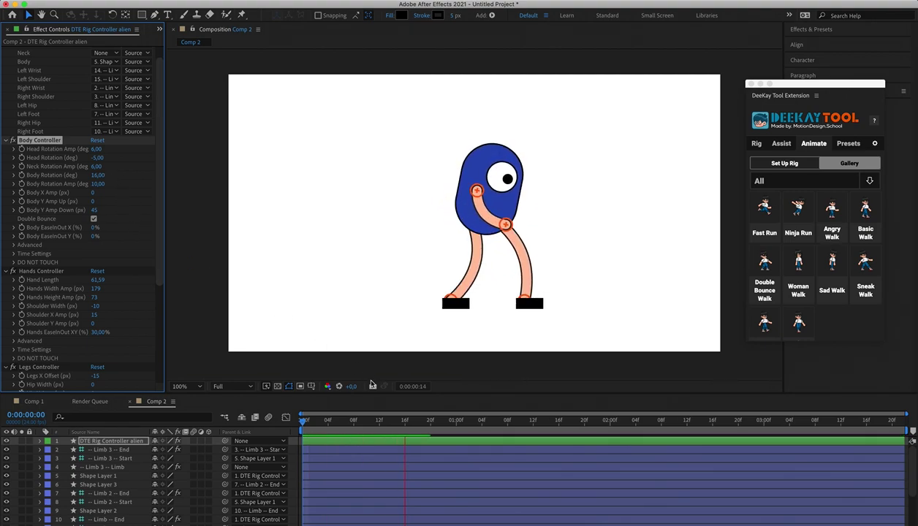
key("space")
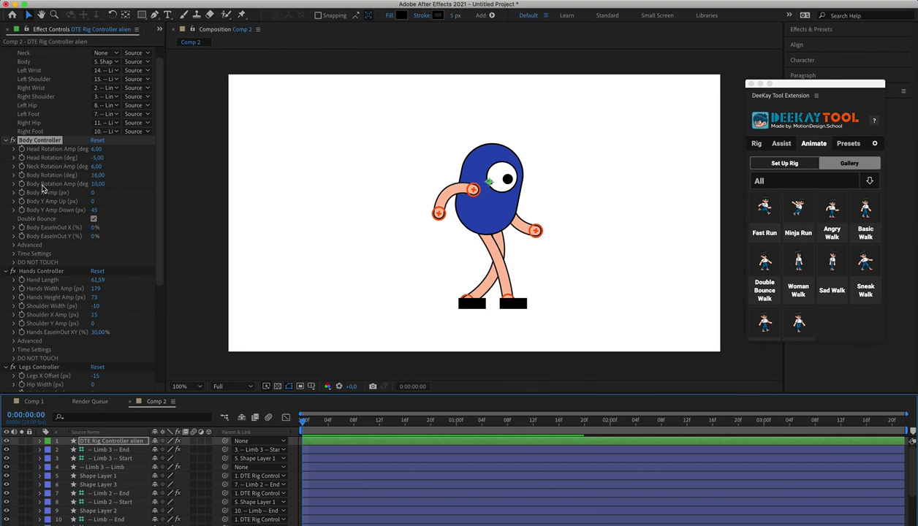
- Reset Body Rotation to 0 and try a Body Rotation Amp of 30 in a preview
left_click(35, 189)
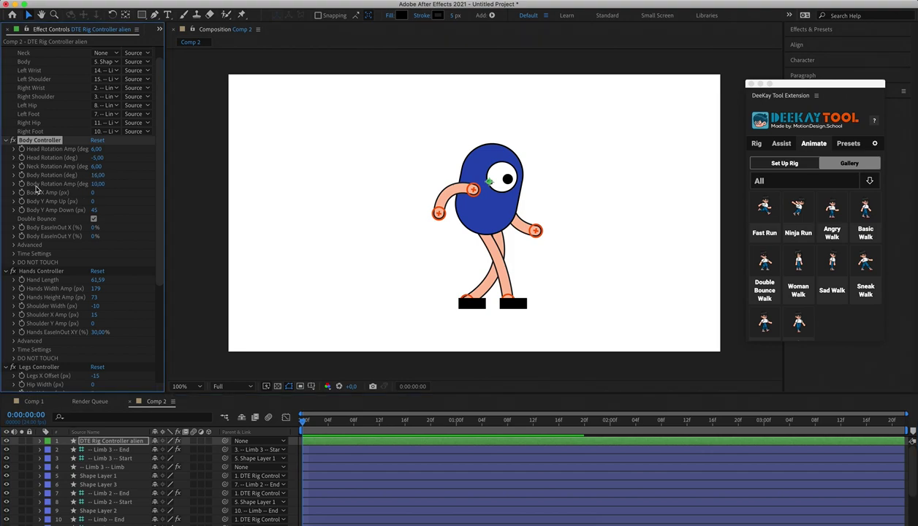
left_click(98, 176)
type("0")
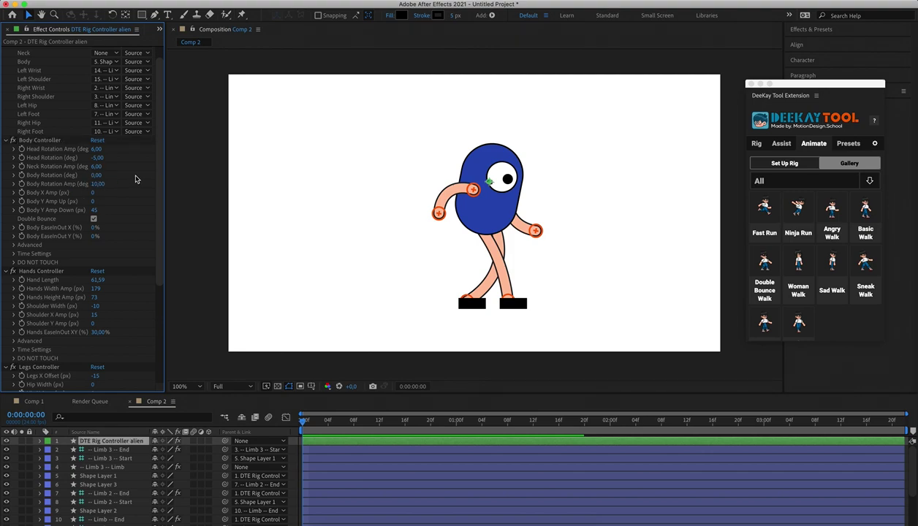
key("Tab")
type("3")
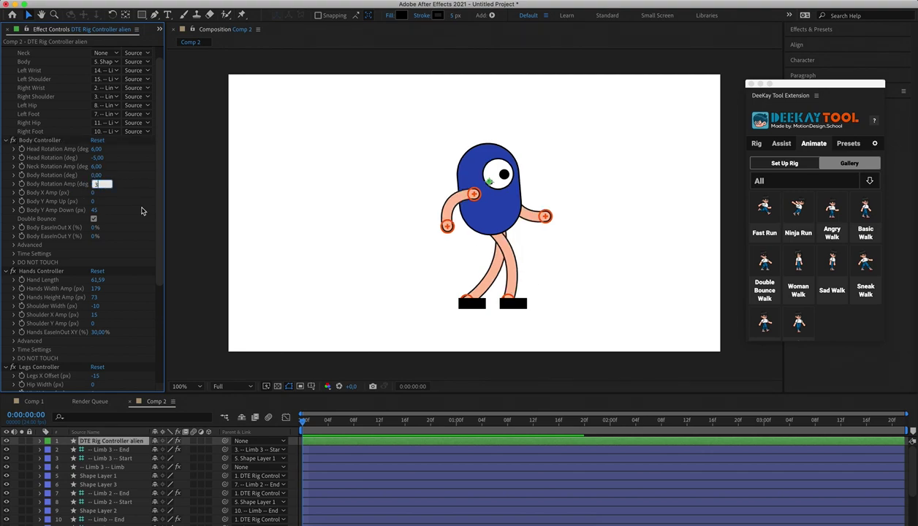
type("0")
key("Return")
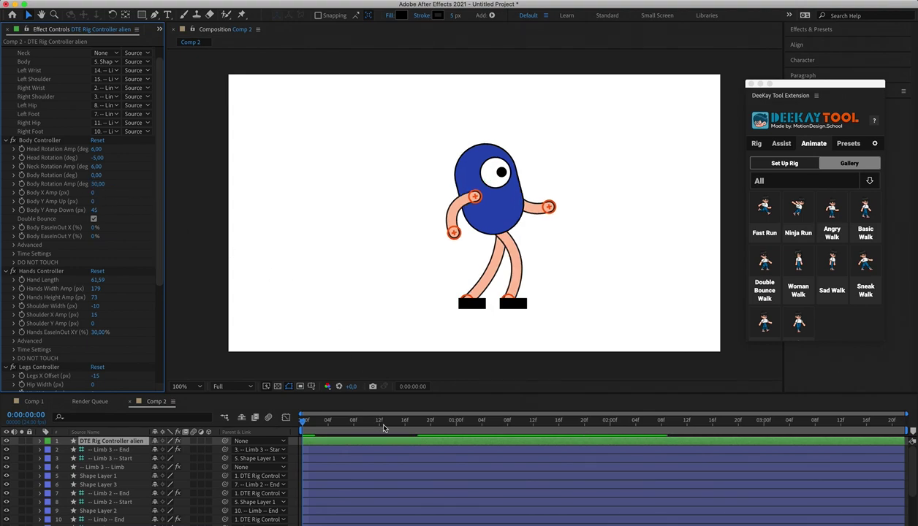
key("space")
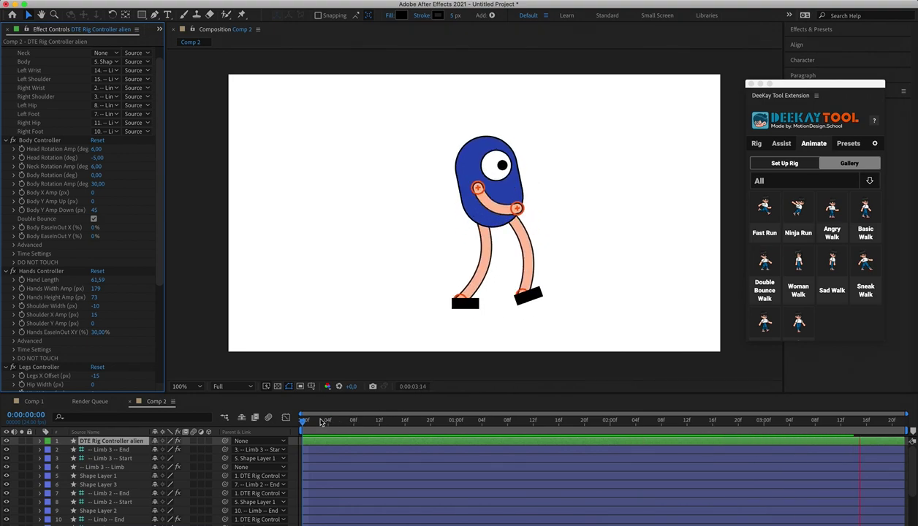
key("space")
- Raise Body Rotation Amp to 60, then settle on 50 and preview the sway
left_click(100, 184)
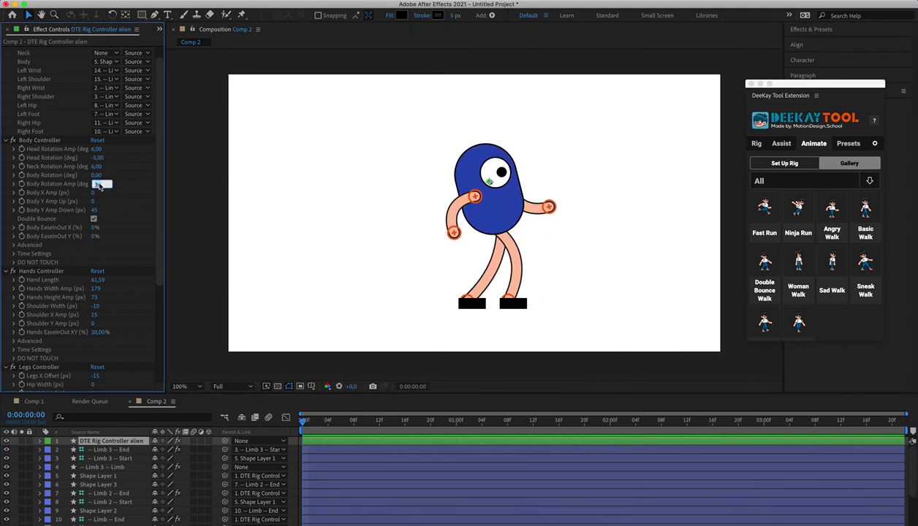
type("60")
key("Return")
key("space")
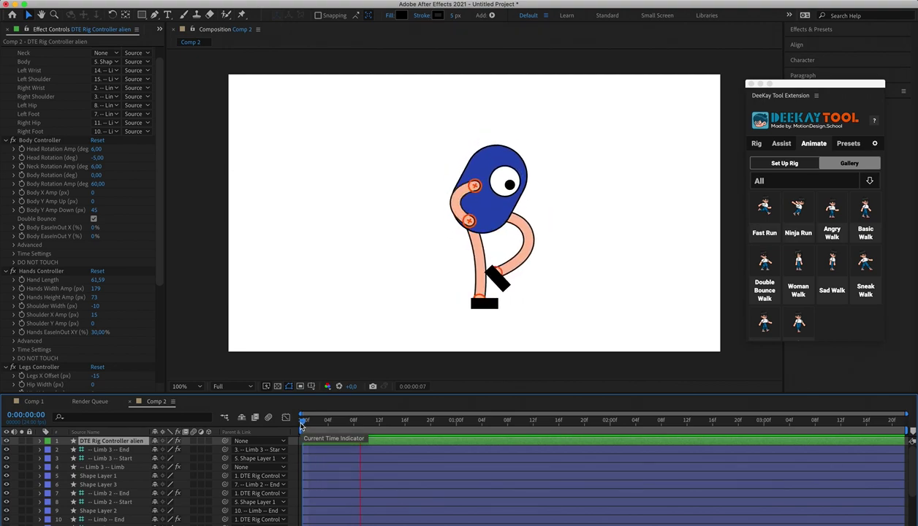
left_click(97, 184)
key("Return")
key("space")
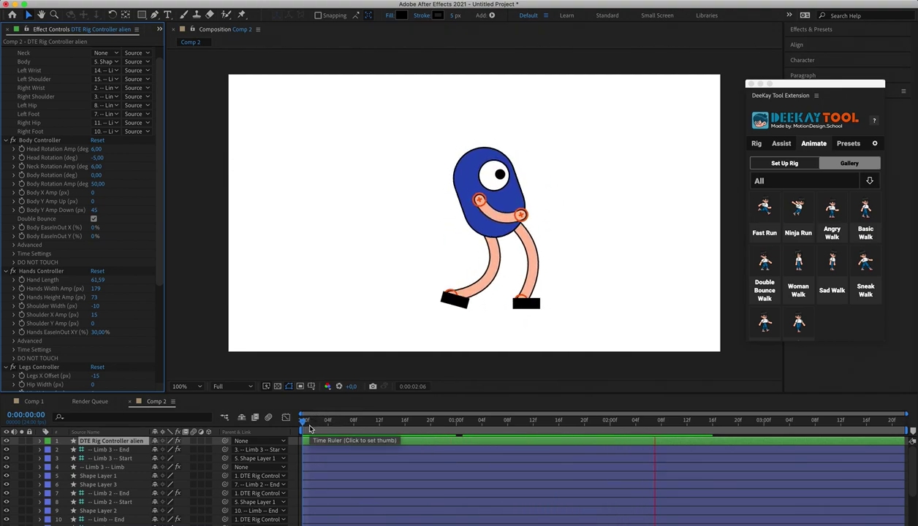
key("space")
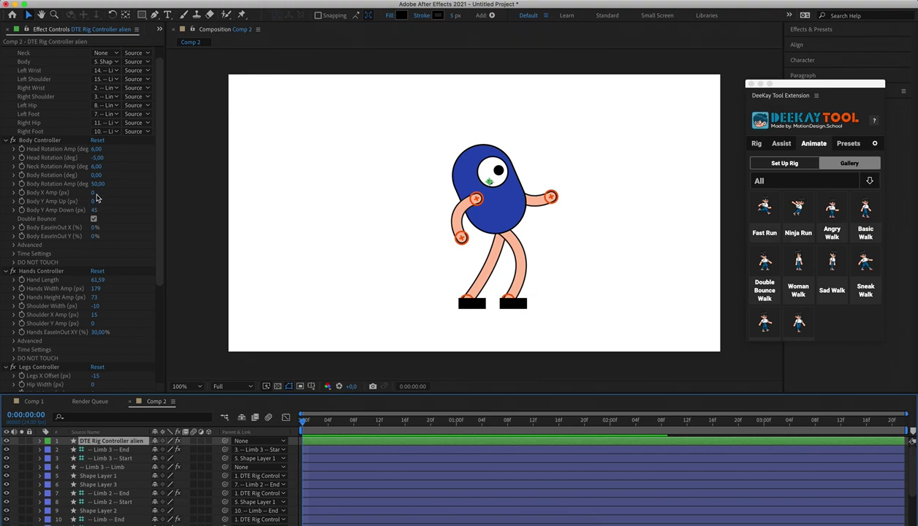
- Set Body X Amp to 50 and preview the walk from the start
left_click(94, 193)
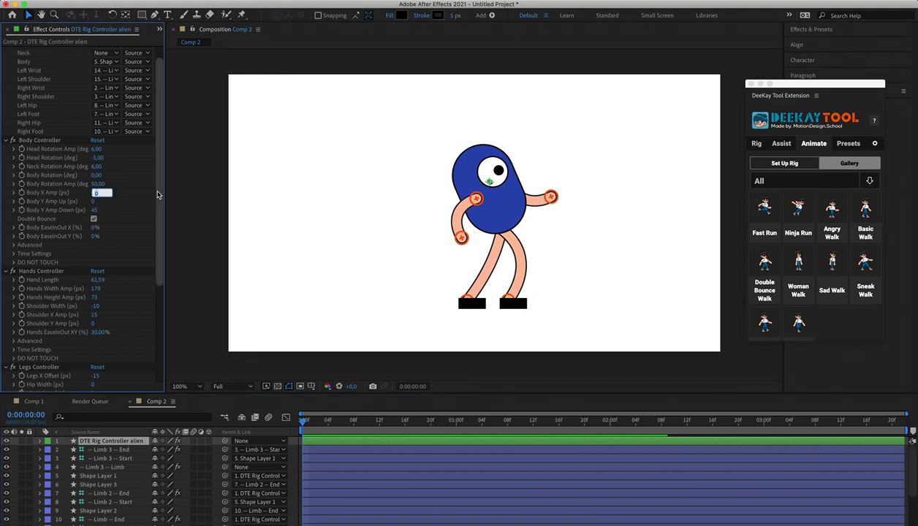
type("50")
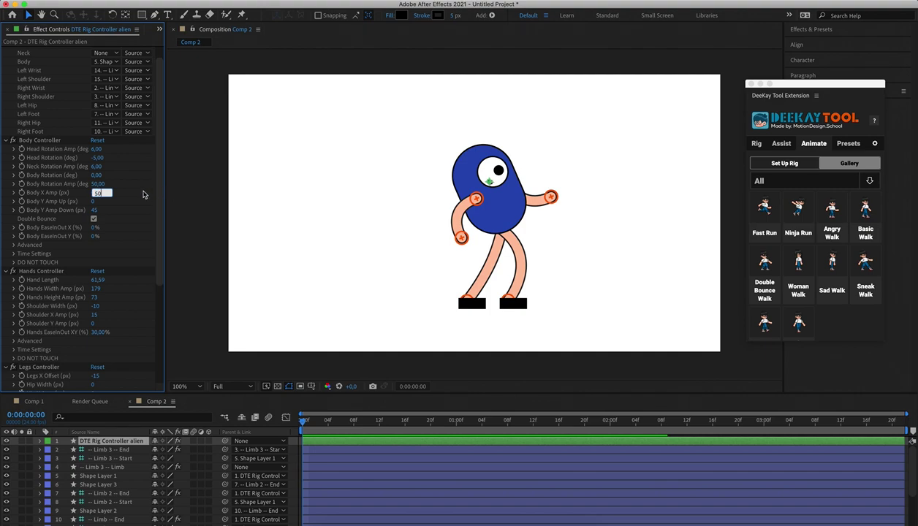
key("Return")
key("space")
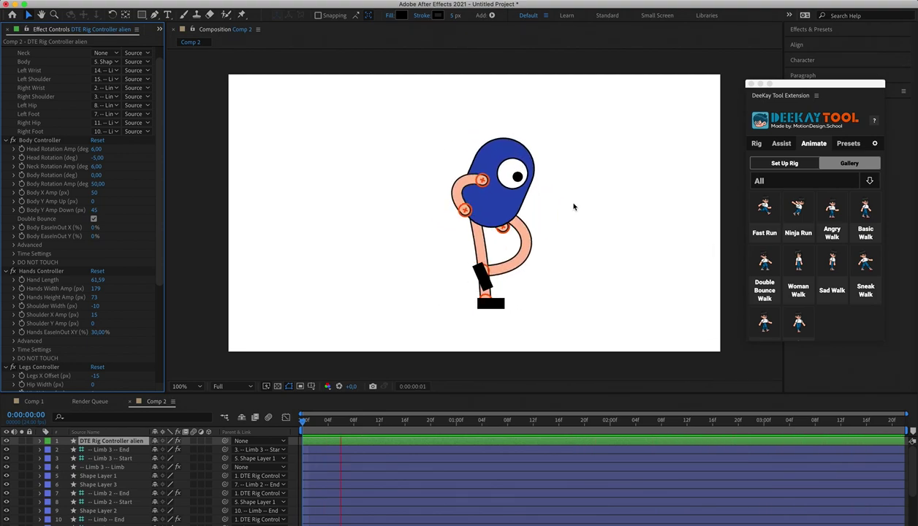
left_click(319, 421)
key("space")
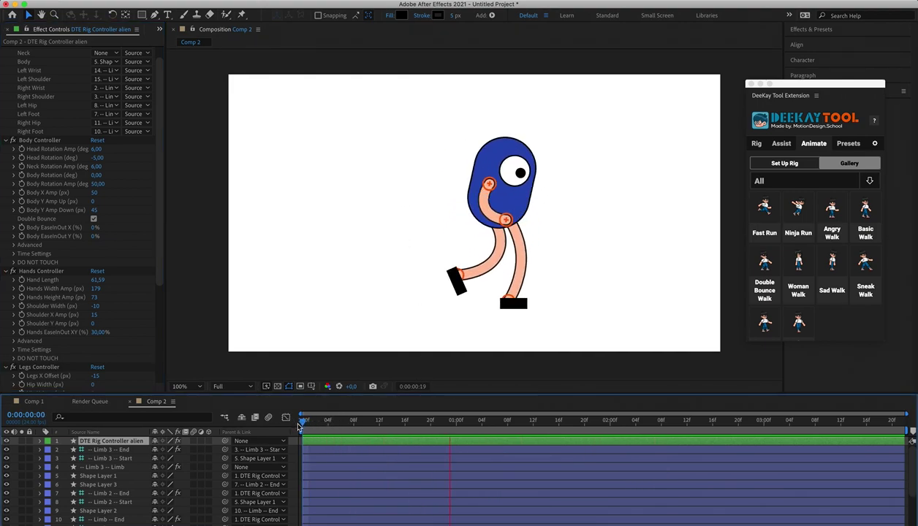
key("space")
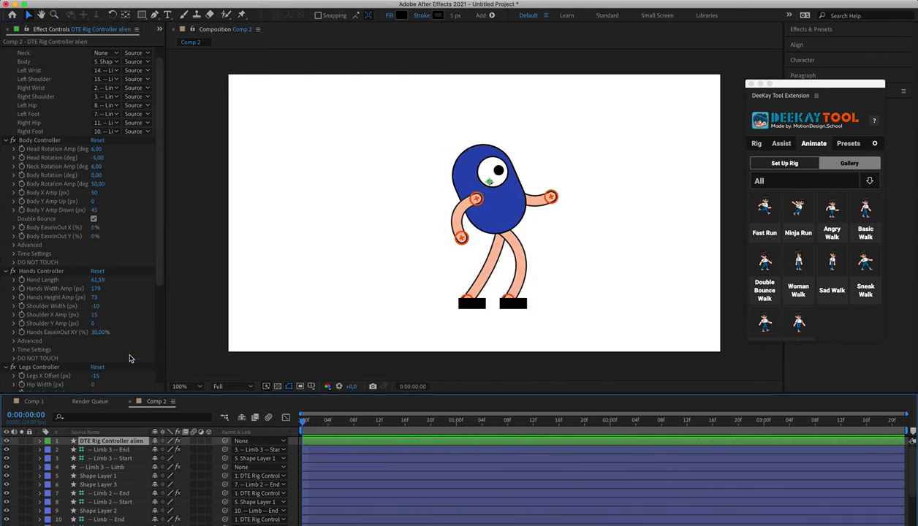
- Lower Body X Amp to 10 for a slight sideways sway
left_click(101, 184)
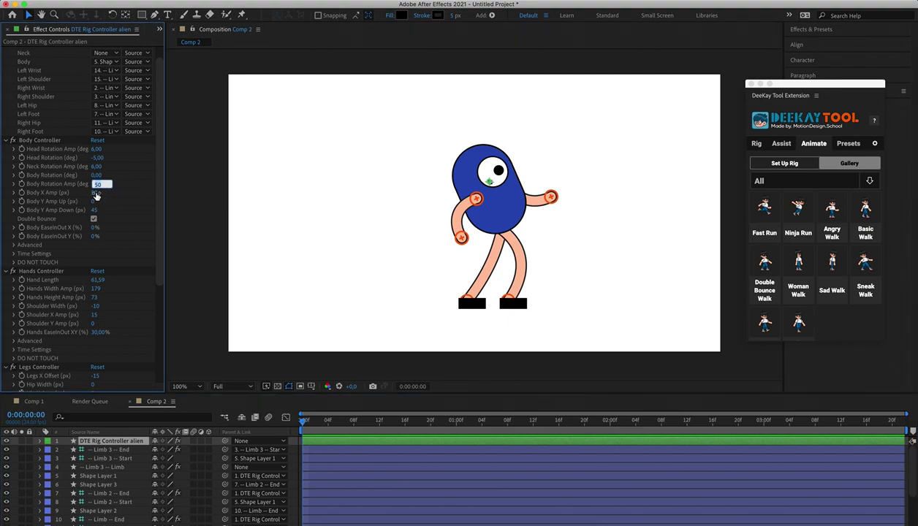
left_click(95, 193)
type("10")
key("Return")
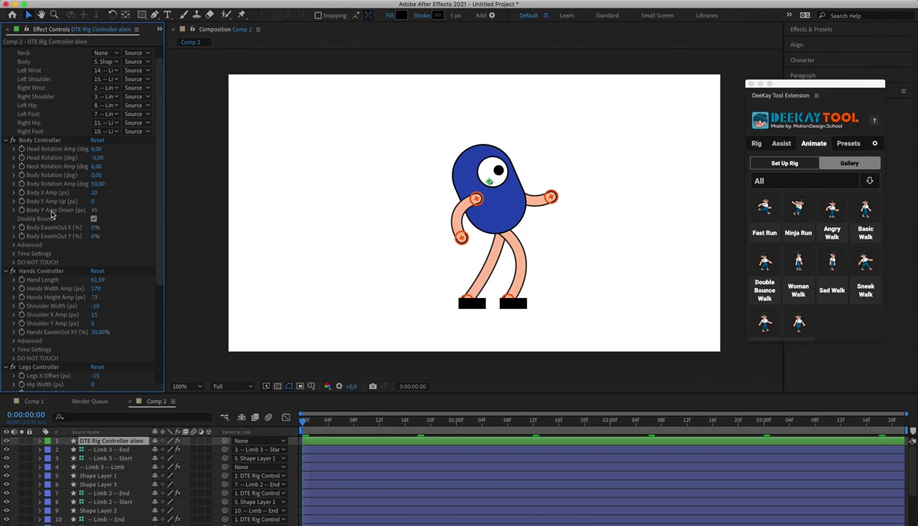
- Set Body Y Amp Up to 50 and stop the preview on the first frame
left_click(95, 200)
type("50")
left_click(130, 195)
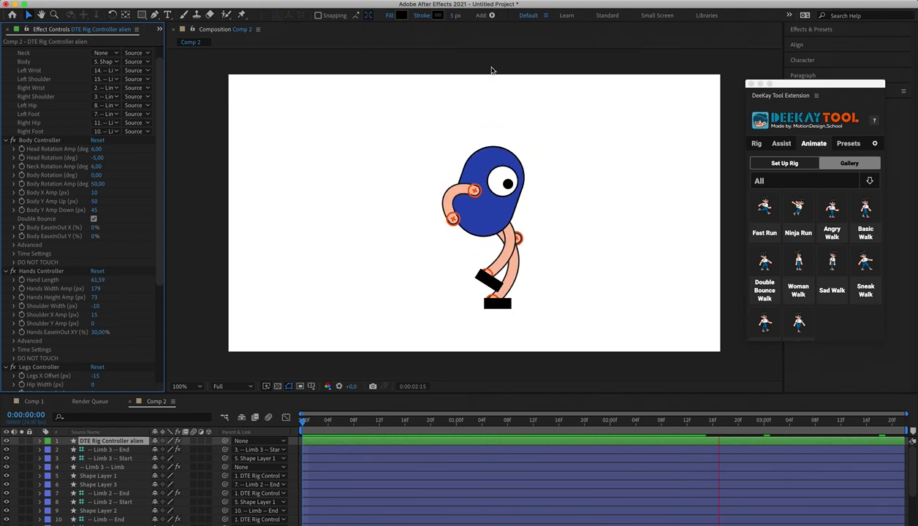
left_click(268, 427)
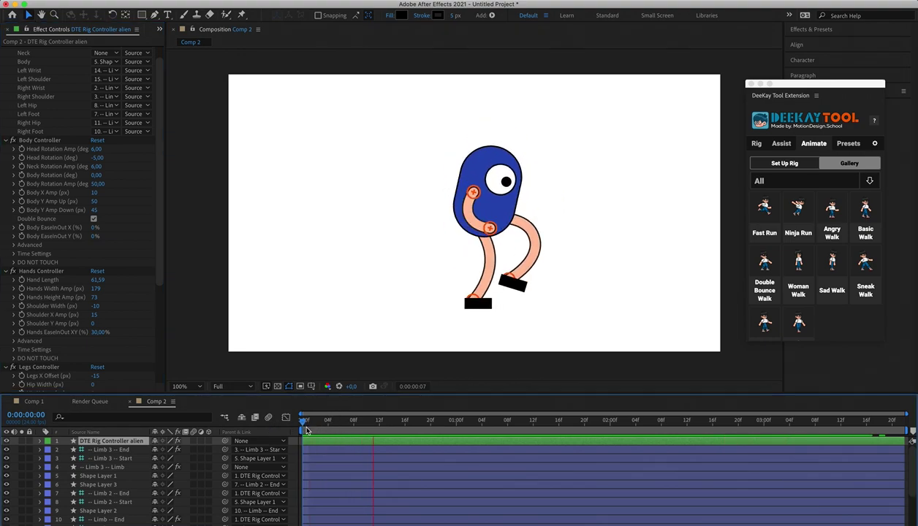
- Try Body Y Amp Down at 100, then settle on 50 and preview the bounce
left_click(94, 210)
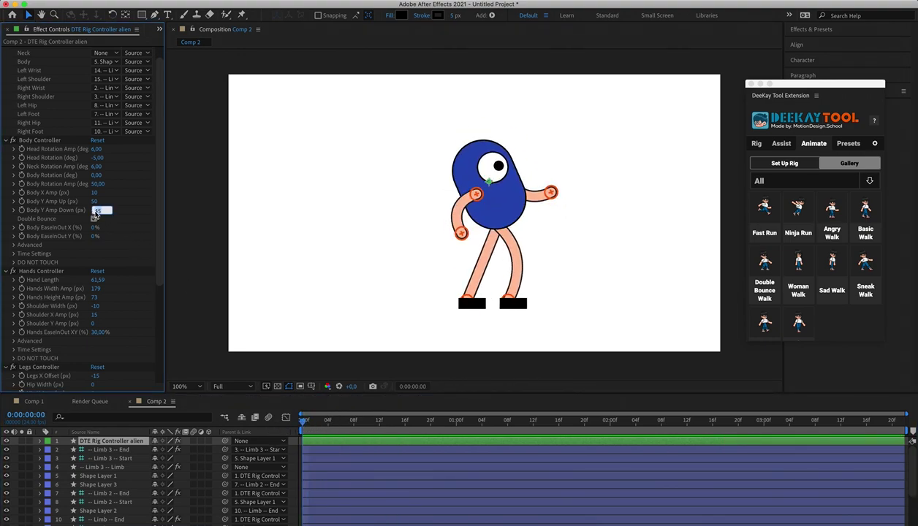
type("100")
key("Return")
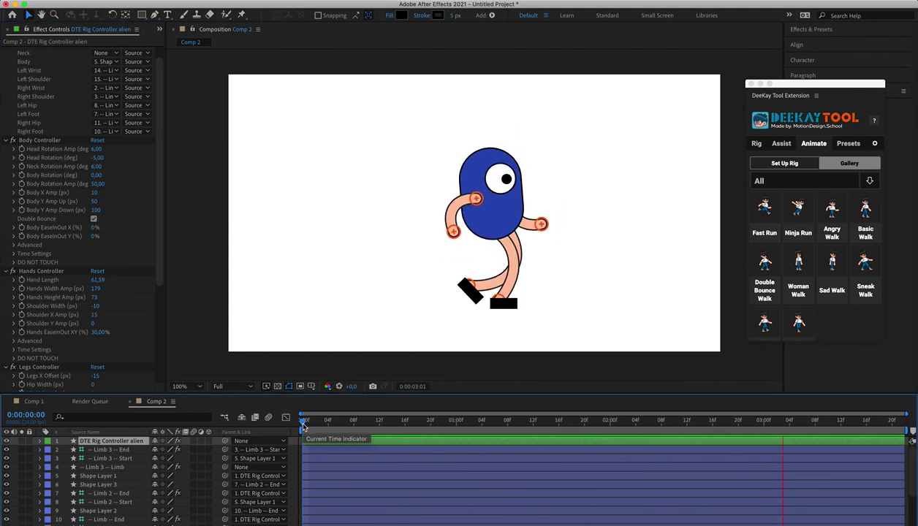
key("space")
left_click(96, 210)
type("5")
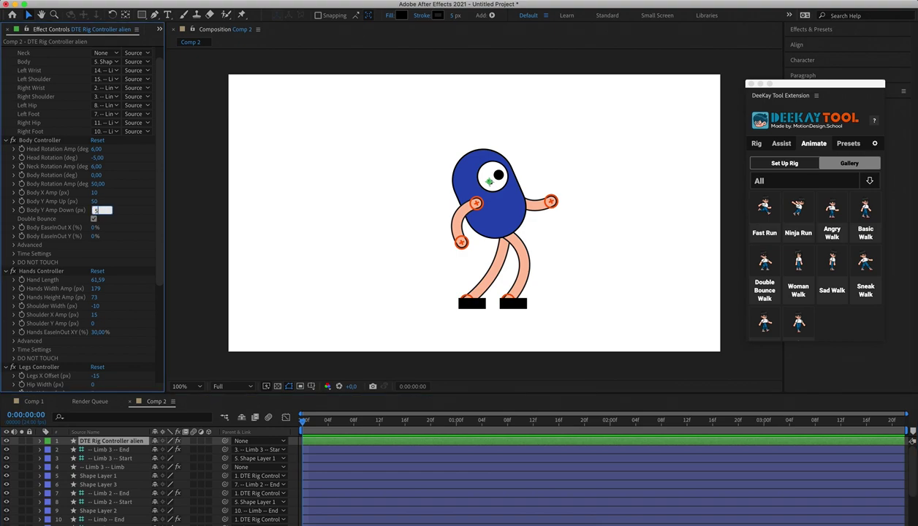
type("0")
key("Return")
key("space")
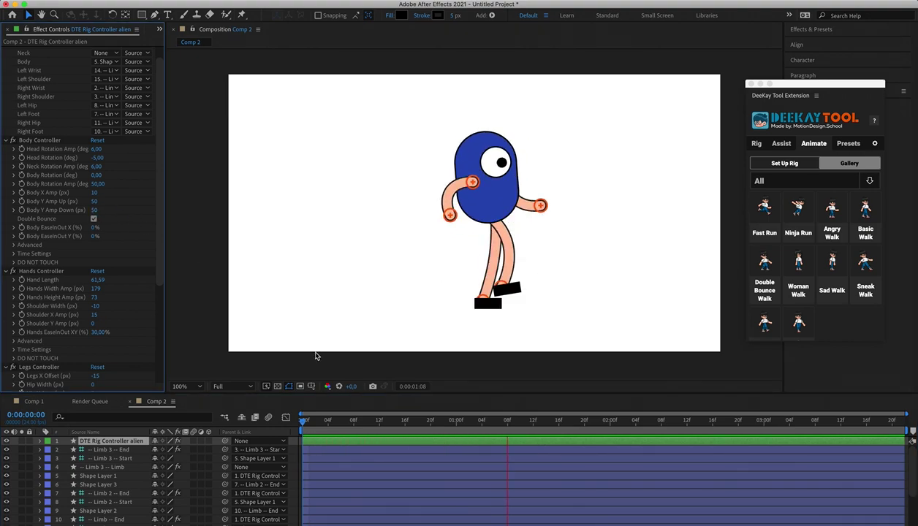
key("space")
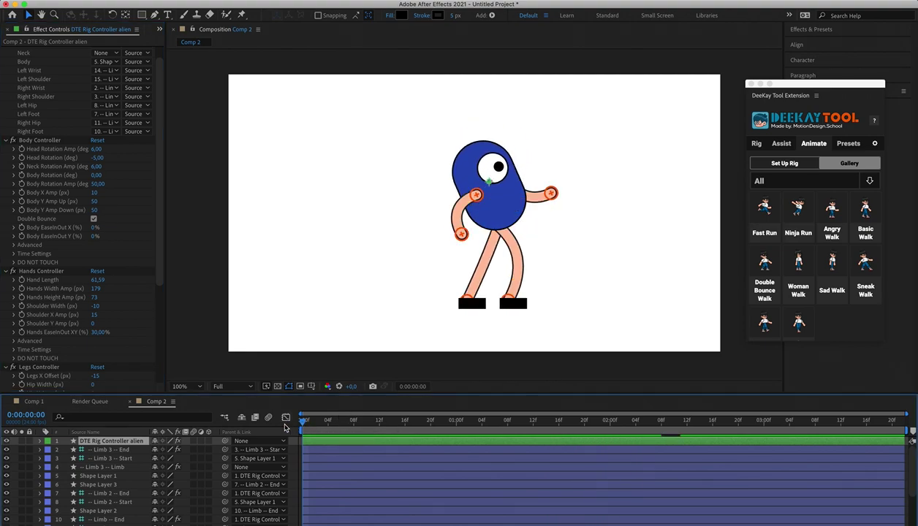
- Compare the walk with Double Bounce toggled off and on, previewing each state
scroll(128, 204, "down", 3)
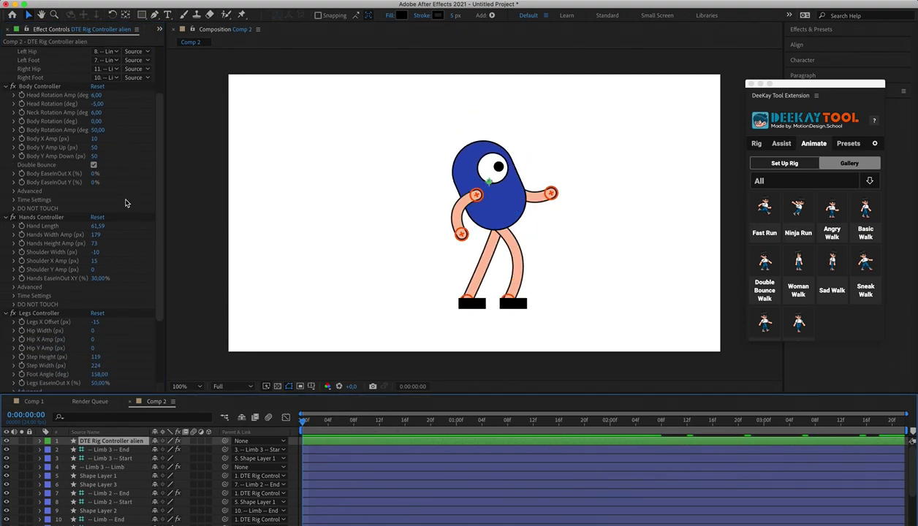
left_click(93, 165)
key("space")
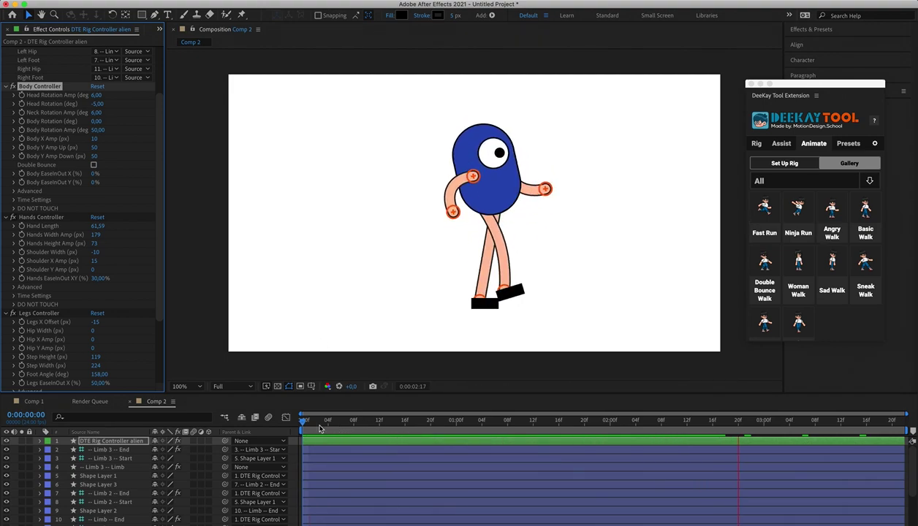
key("space")
left_click(94, 165)
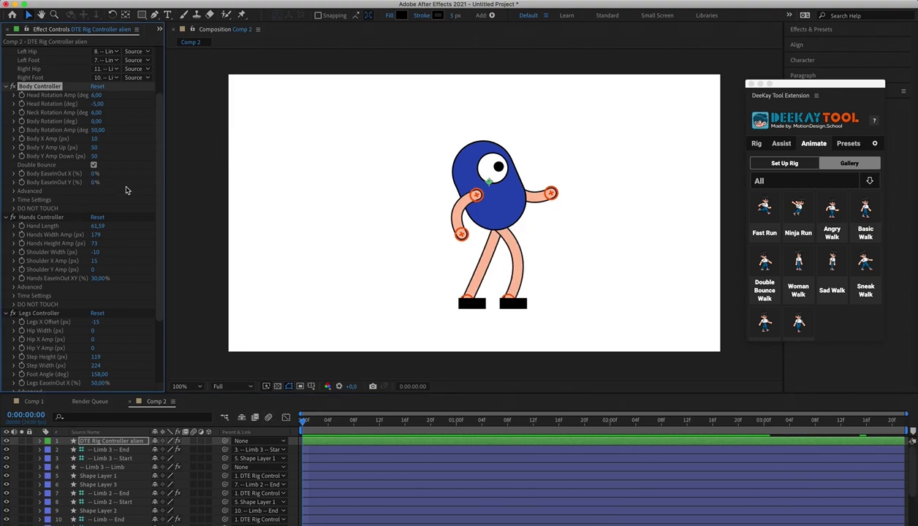
key("space")
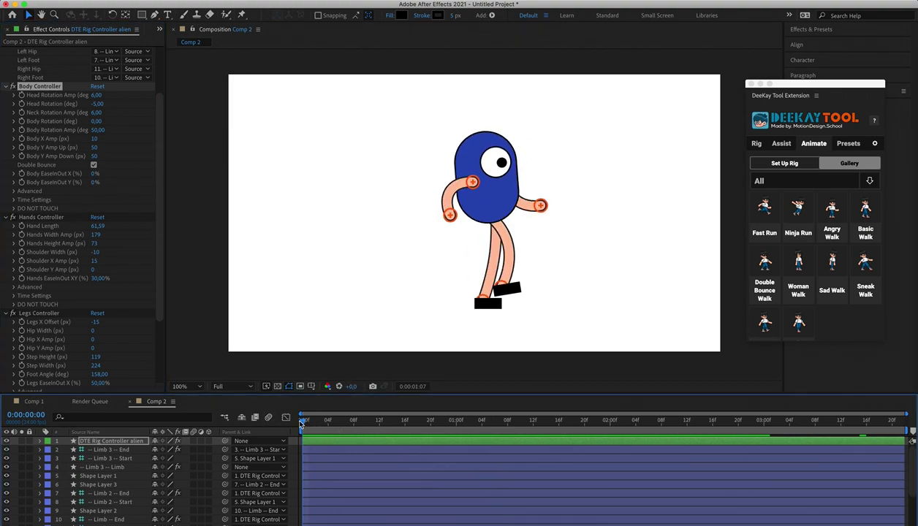
key("space")
key("space")
key("space")
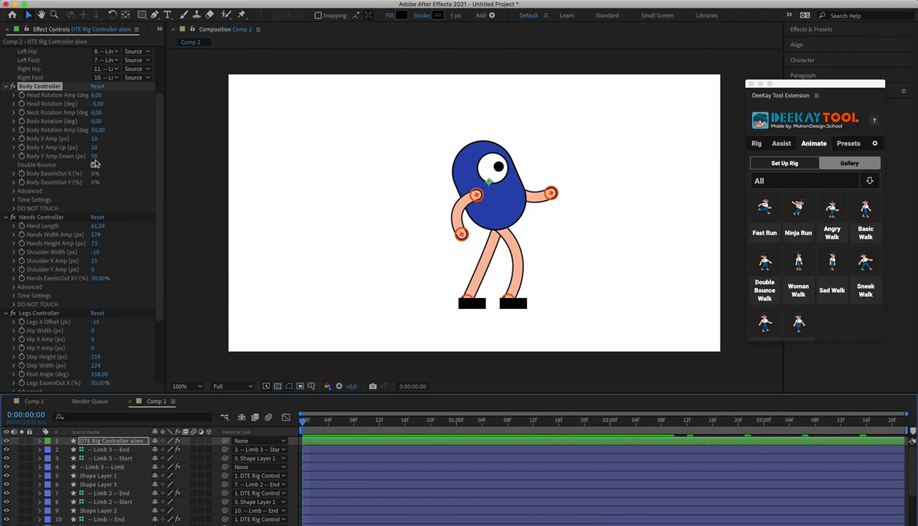
left_click(94, 165)
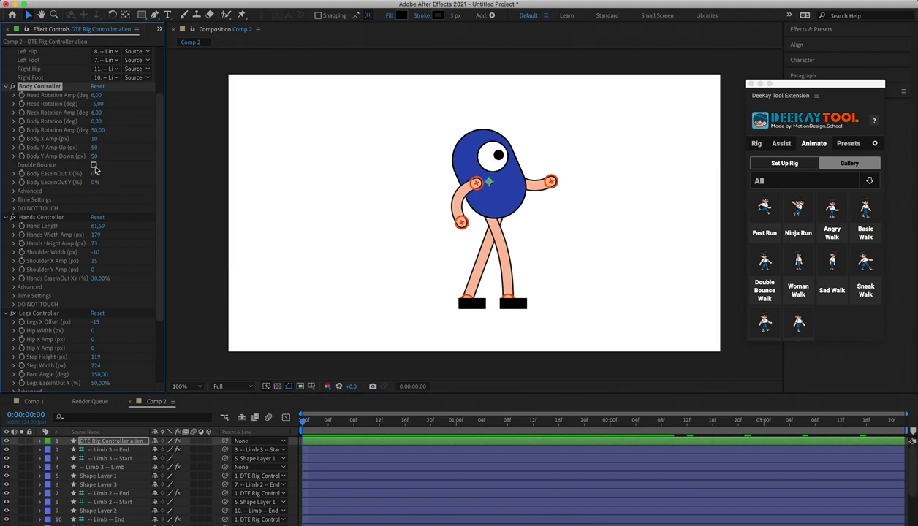
key("space")
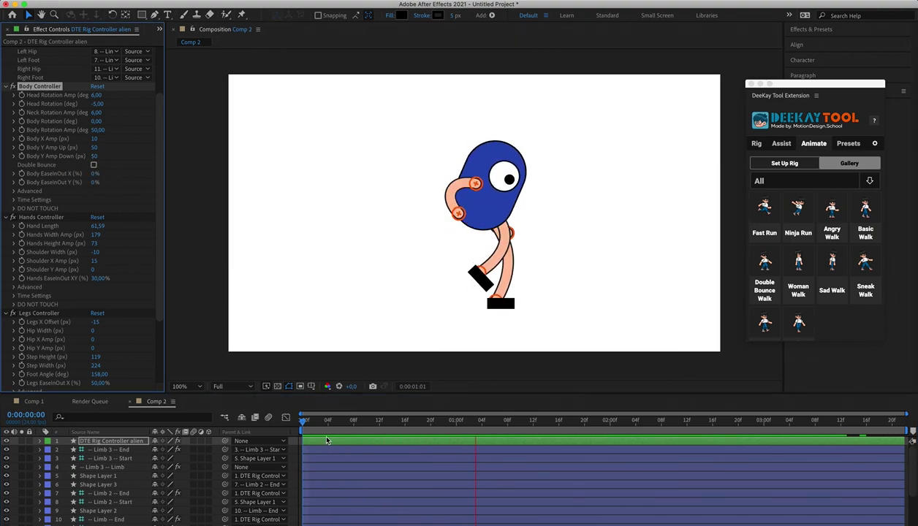
key("space")
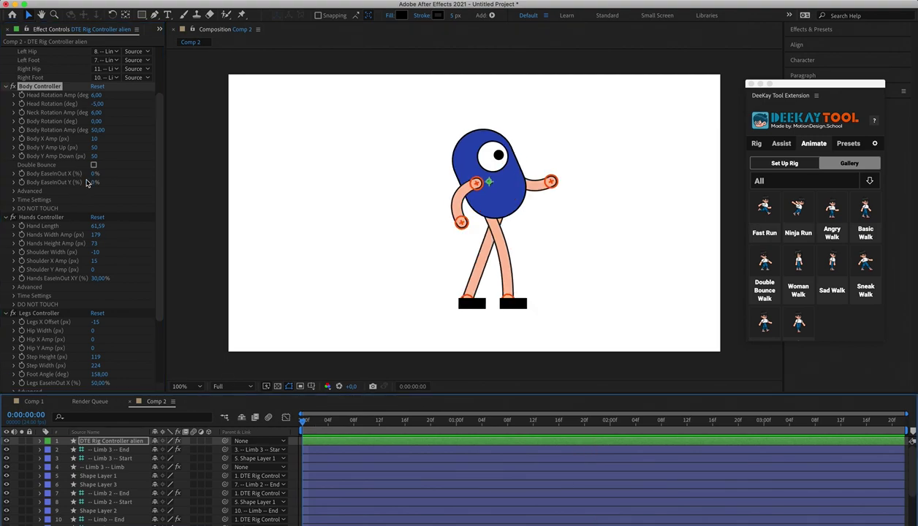
- Raise Body EaseInOut X and Y to 100% and preview the full easing
left_click_drag(94, 176, 288, 173)
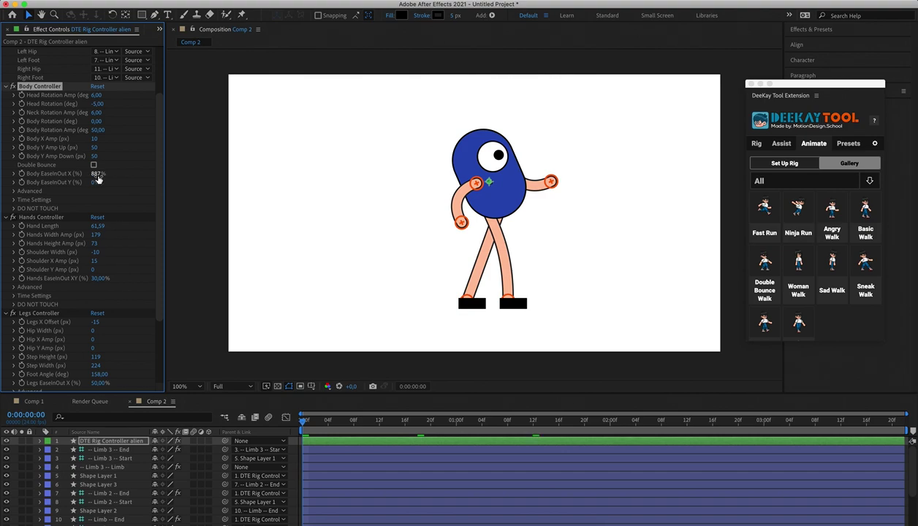
key("space")
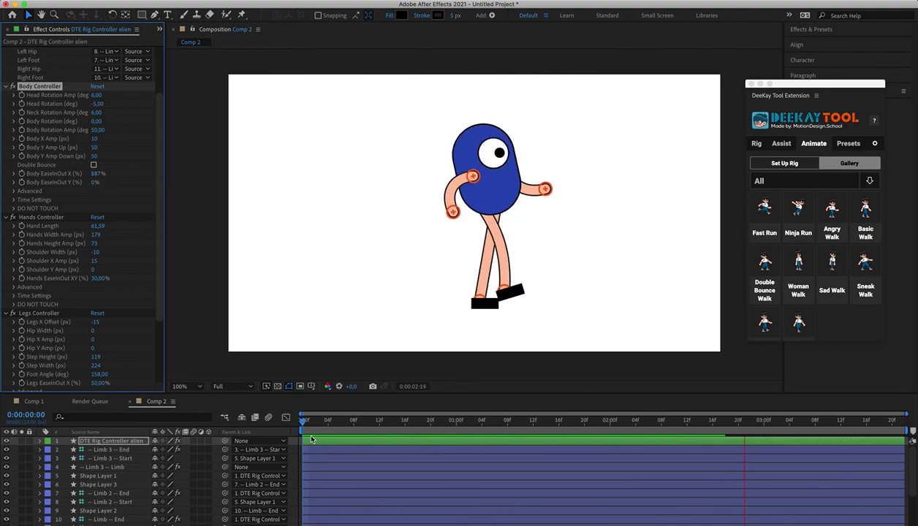
key("space")
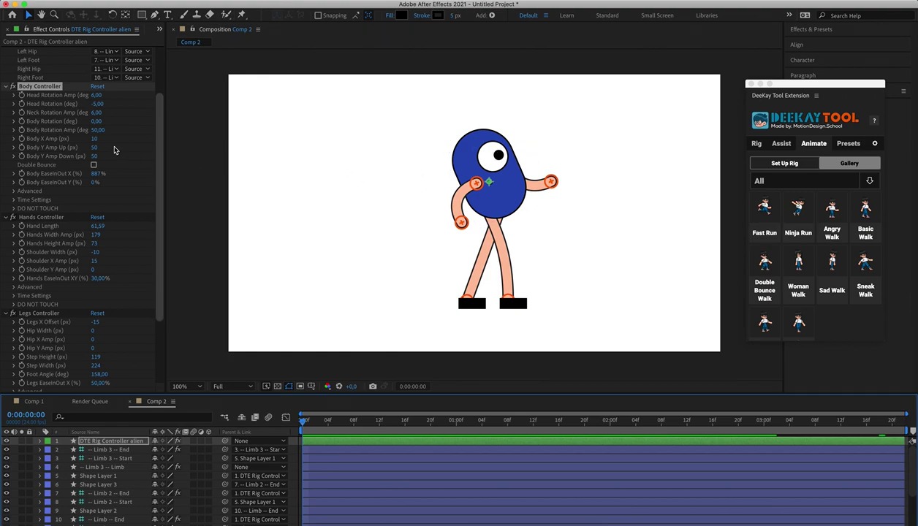
left_click(100, 175)
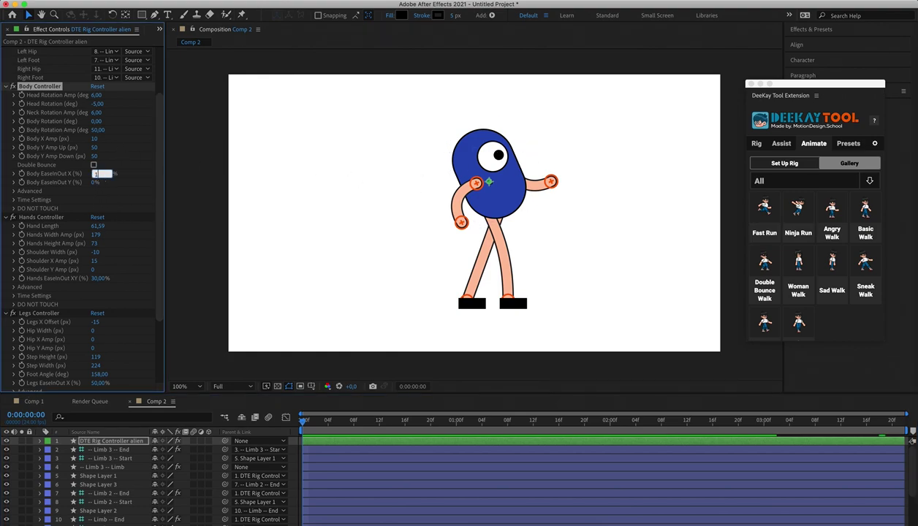
key("Return")
left_click(95, 182)
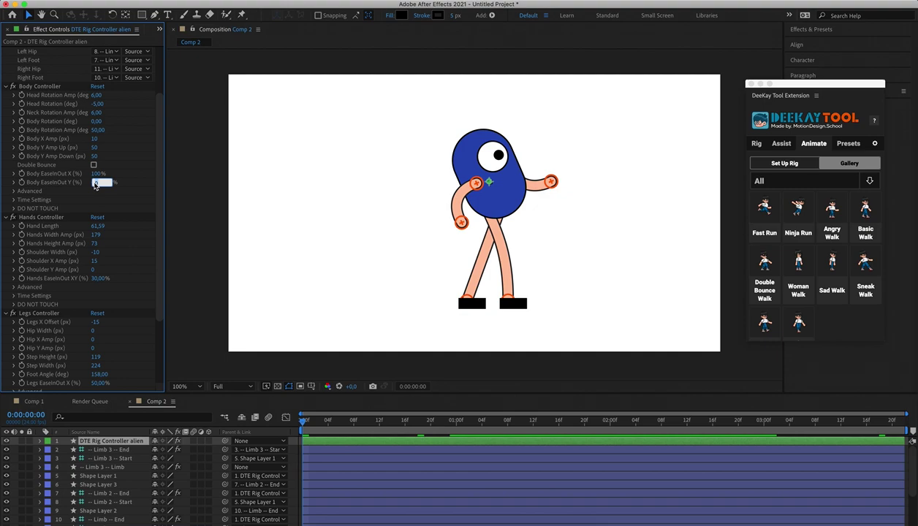
type("100")
key("Return")
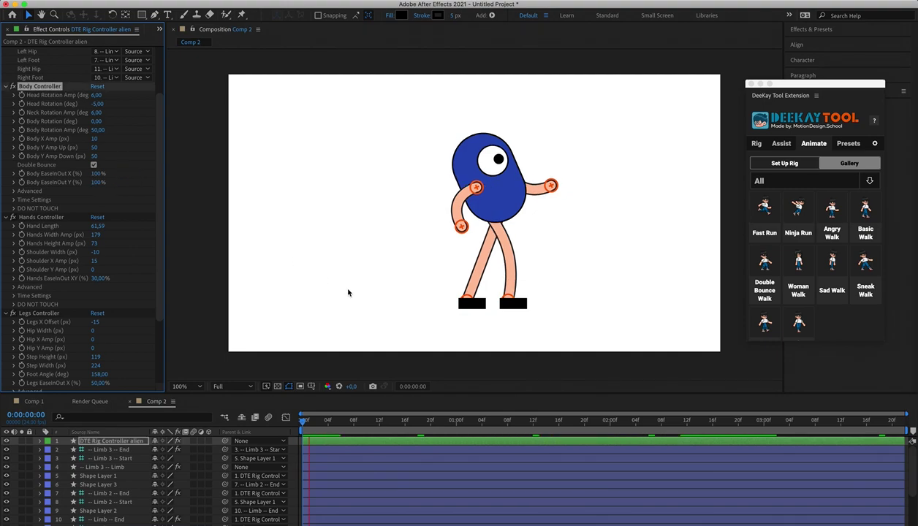
key("space")
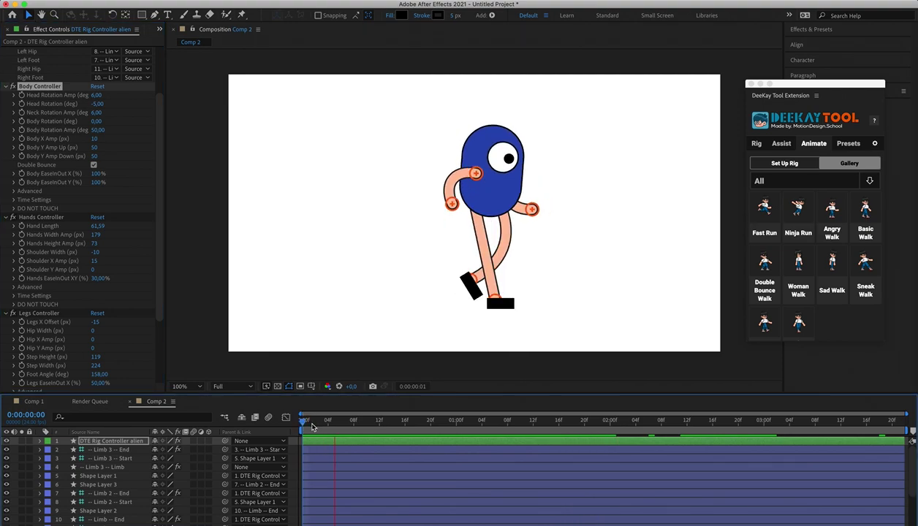
key("space")
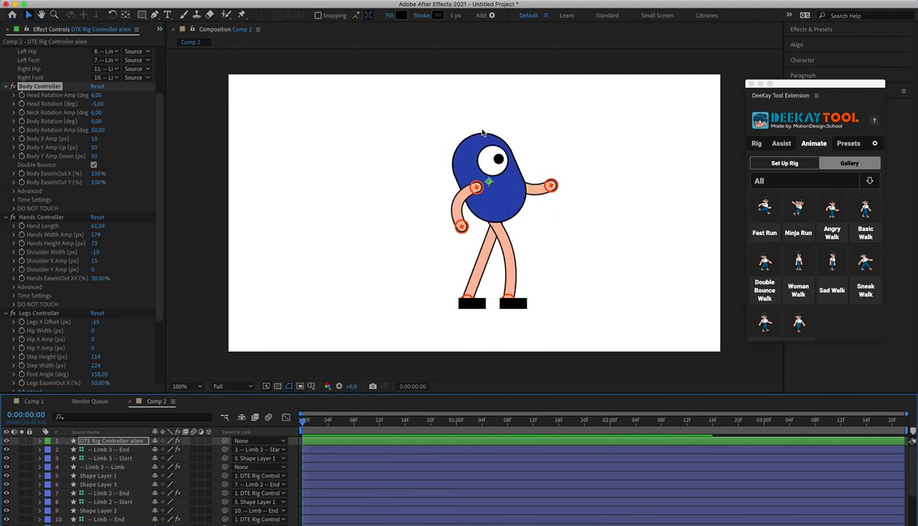
key("space")
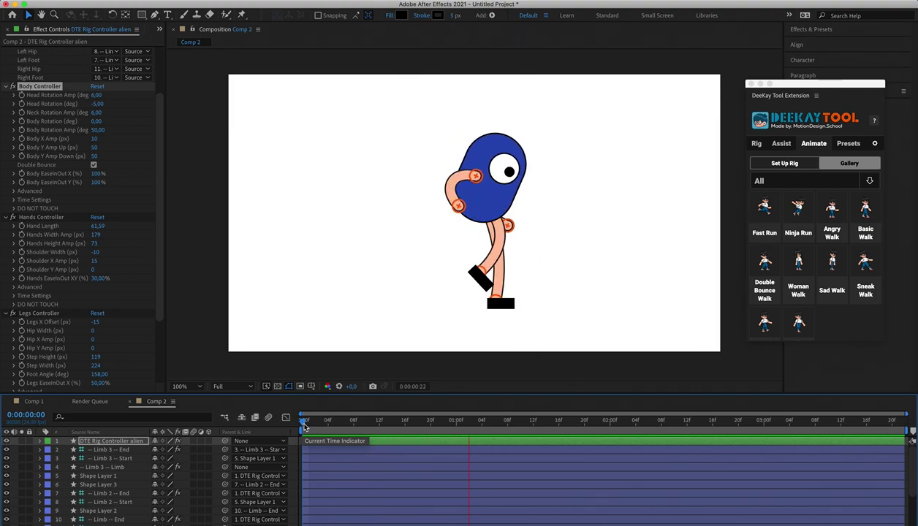
key("space")
- Set Body EaseInOut X and Y to 25% each and step through the opening frames
left_click(102, 175)
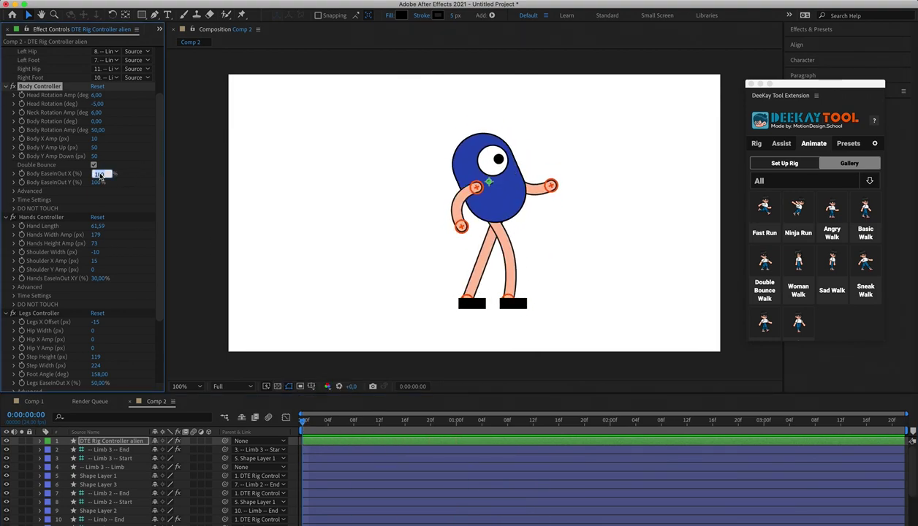
type("25")
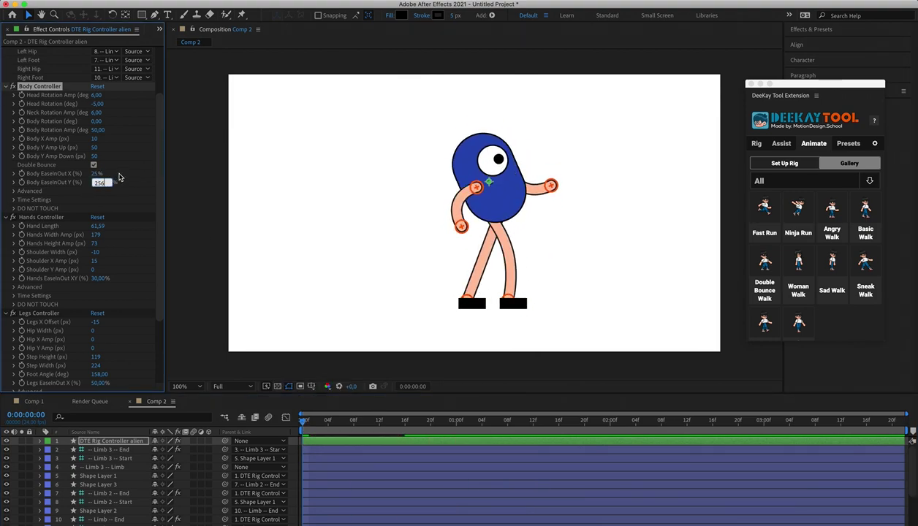
key("Return")
left_click(98, 183)
type("25")
key("Return")
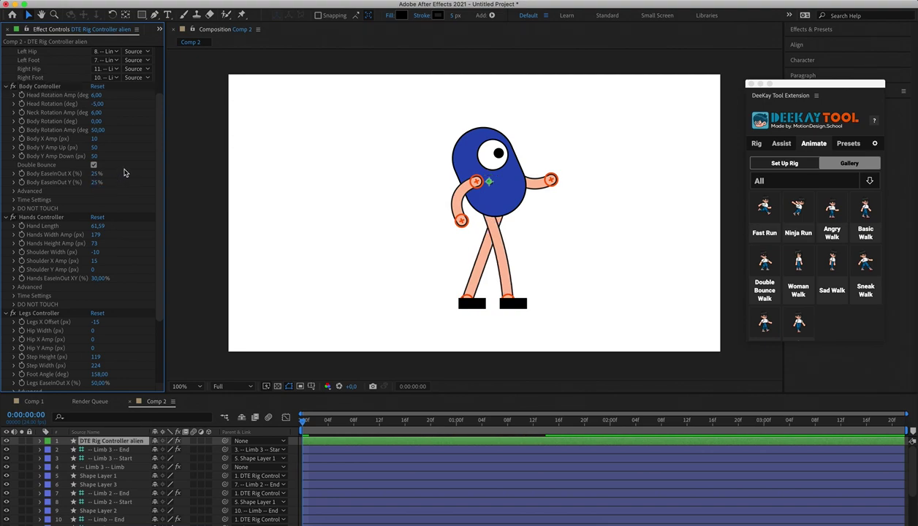
key("space")
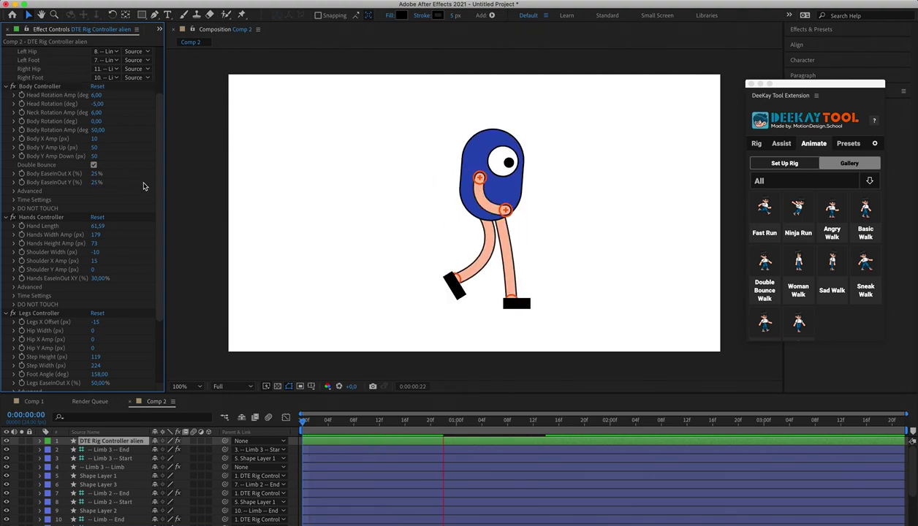
left_click(305, 422)
left_click_drag(304, 422, 304, 426)
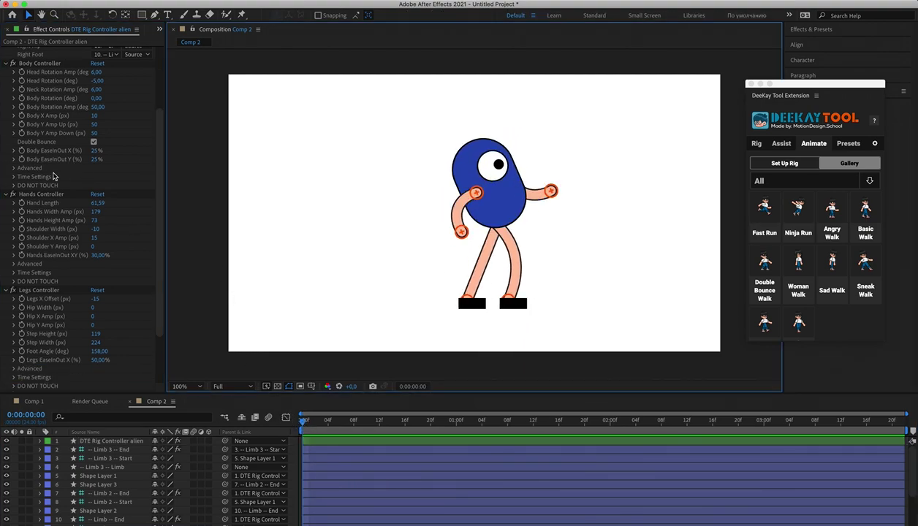
- Reveal the Body Controller's Time Settings, showing Head Cycle and Body Cycle at 1.00 sec
left_click(14, 168)
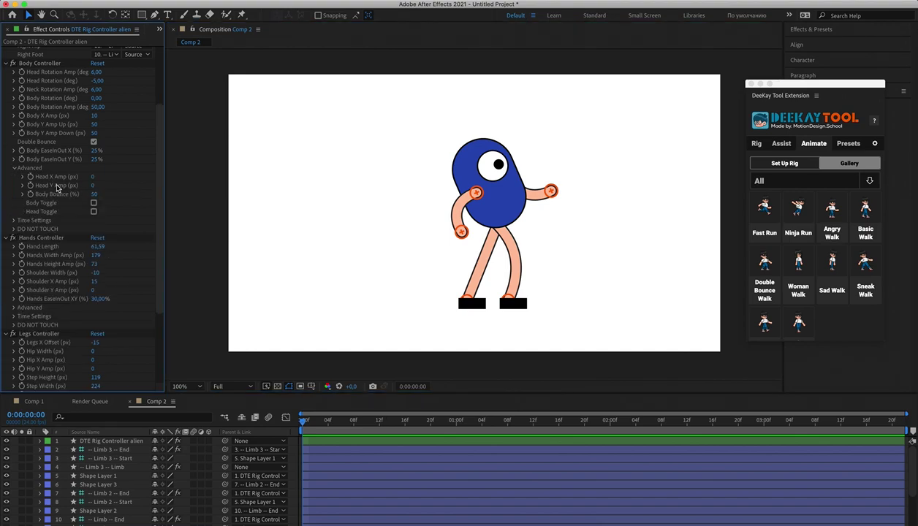
left_click(14, 168)
left_click(14, 177)
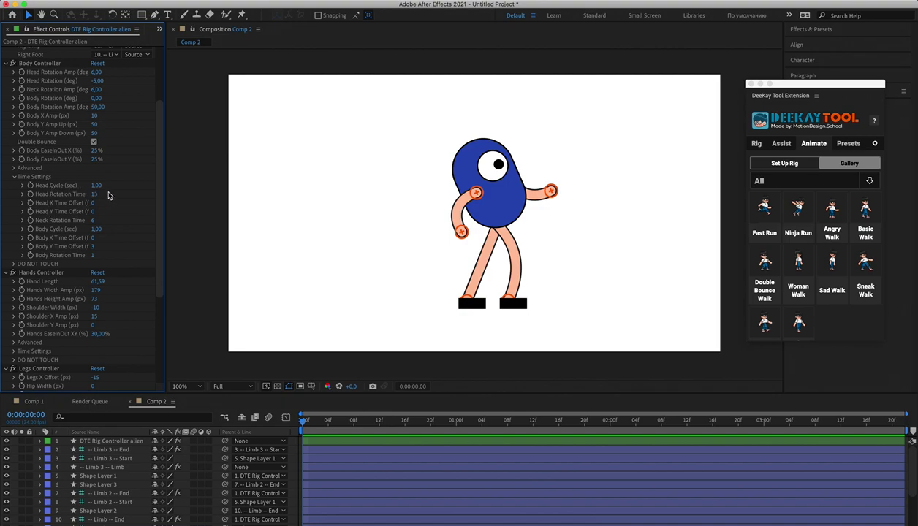
mouse_move(313, 424)
left_mouse_down()
mouse_move(348, 423)
mouse_move(302, 423)
left_mouse_up()
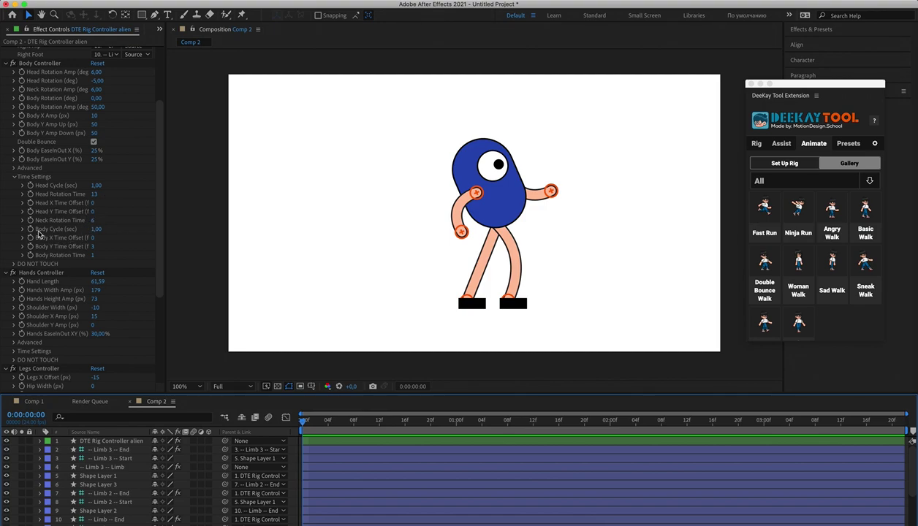
- Try Body Cycle values of 2 and 4 seconds, previewing the slower walk
left_click(97, 230)
key("Return")
key("space")
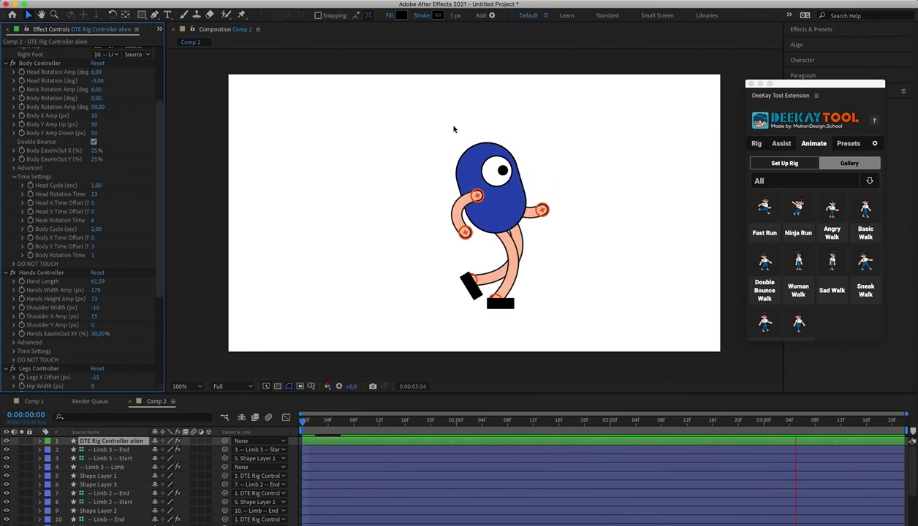
key("space")
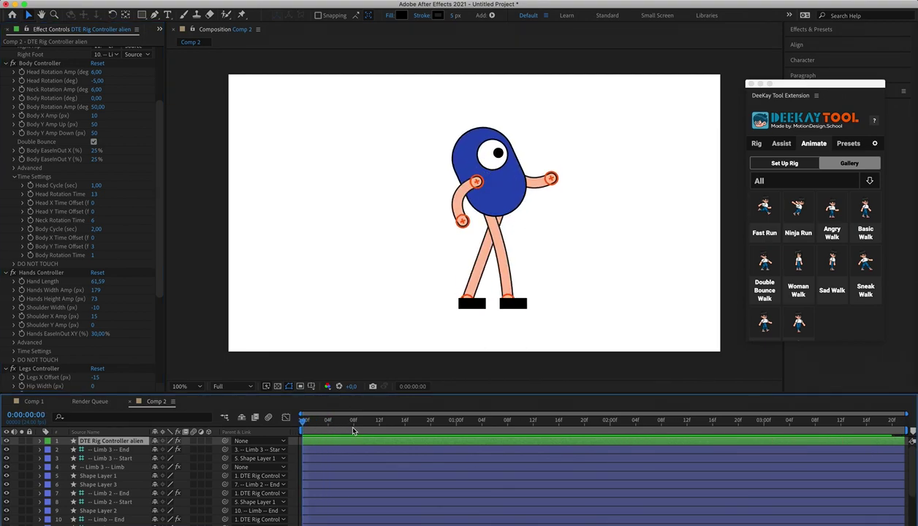
key("space")
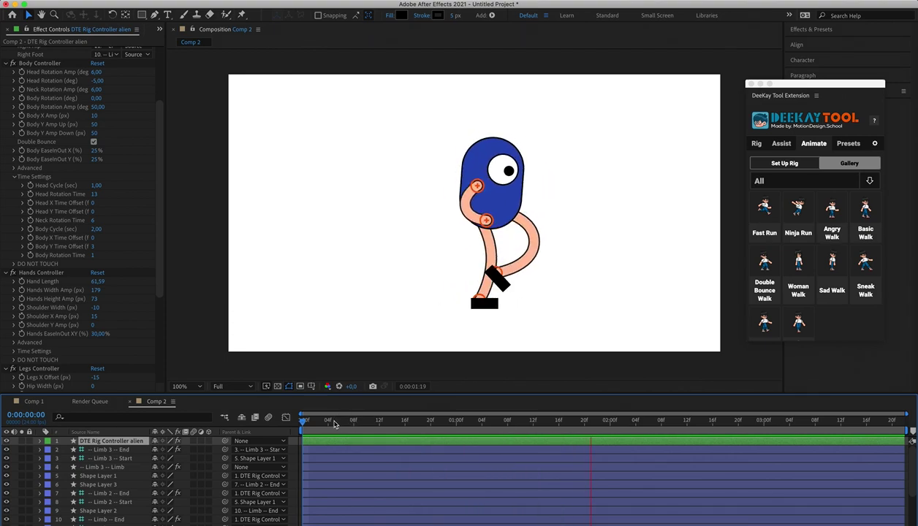
key("space")
left_click(95, 230)
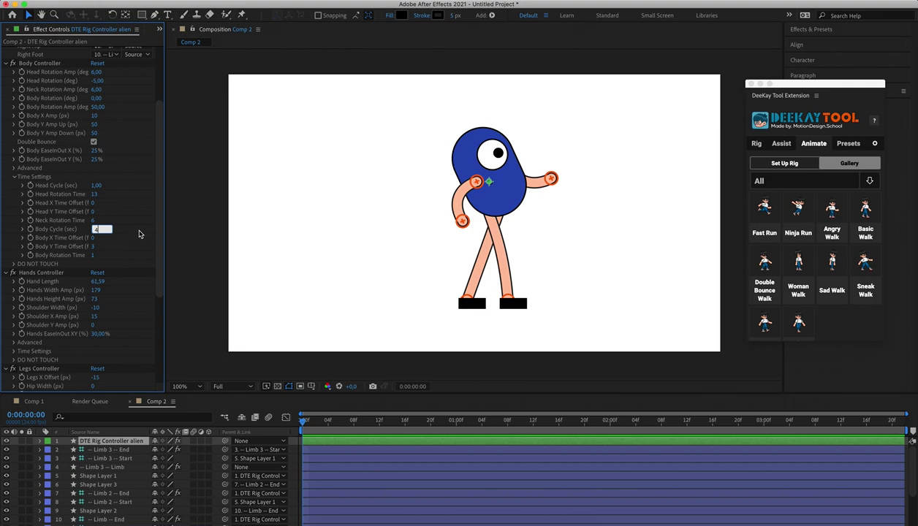
key("Return")
key("space")
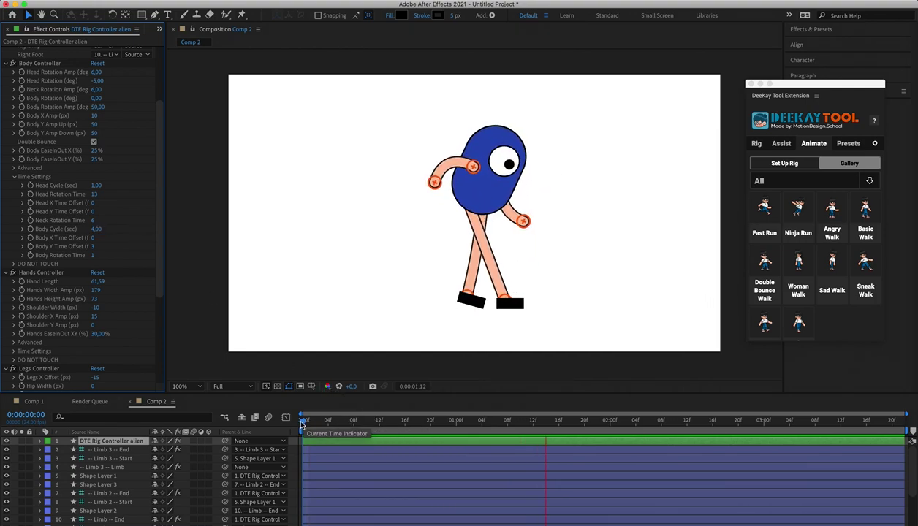
key("space")
- Preview a 0.5-second Body Cycle, then settle Body Cycle at 1 second
left_click(96, 230)
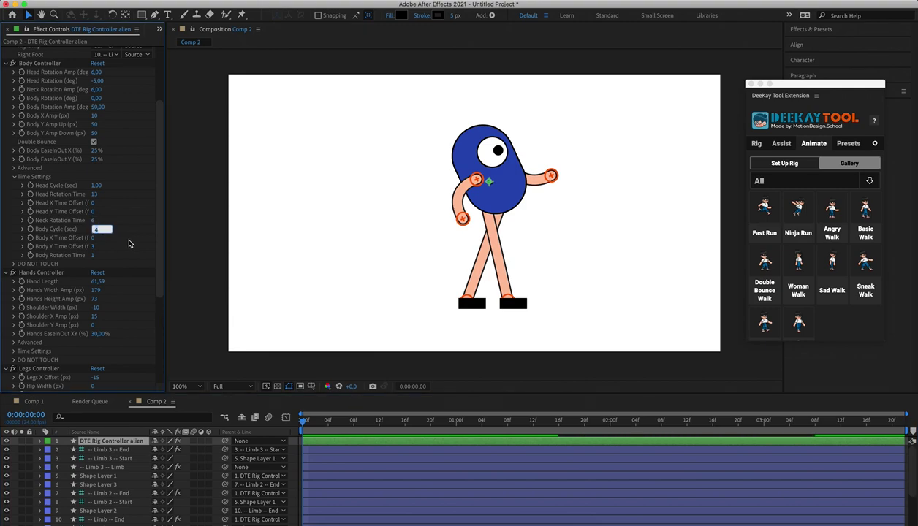
type("0.5")
key("Return")
key("space")
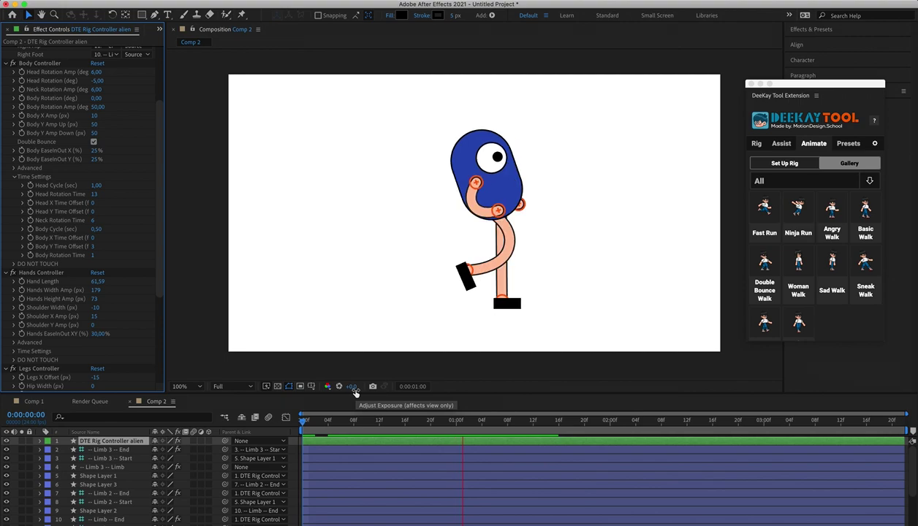
key("space")
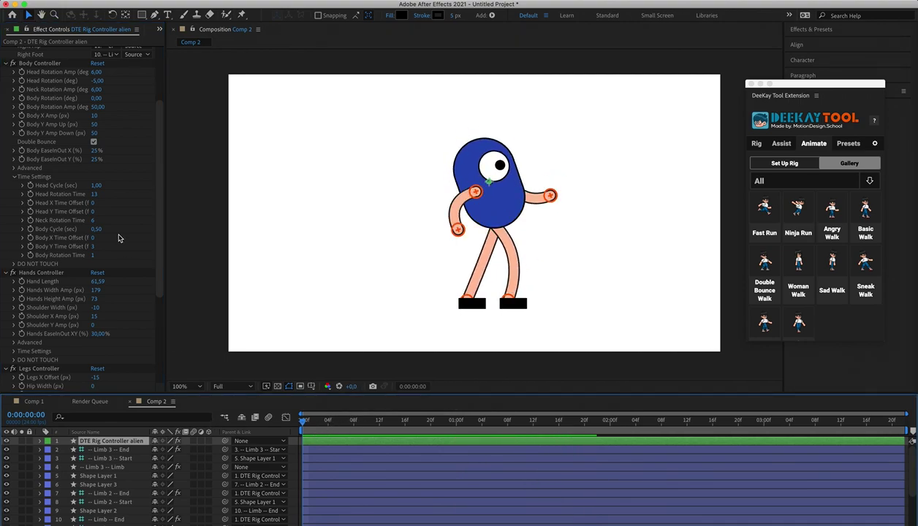
left_click(97, 228)
type("1")
key("Return")
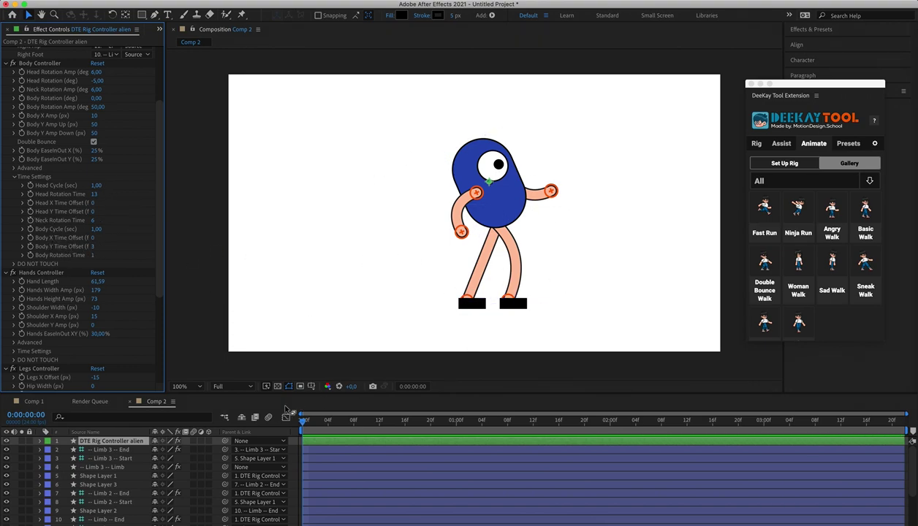
key("space")
key("space")
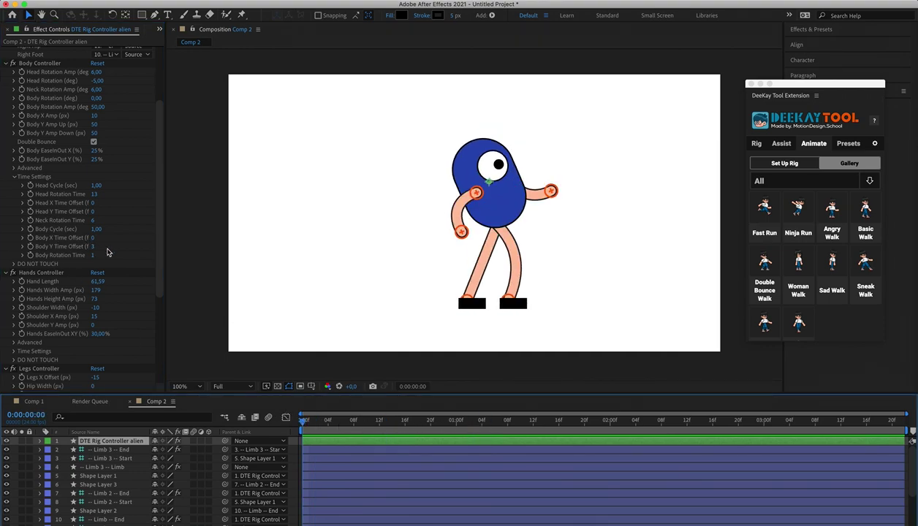
key("space")
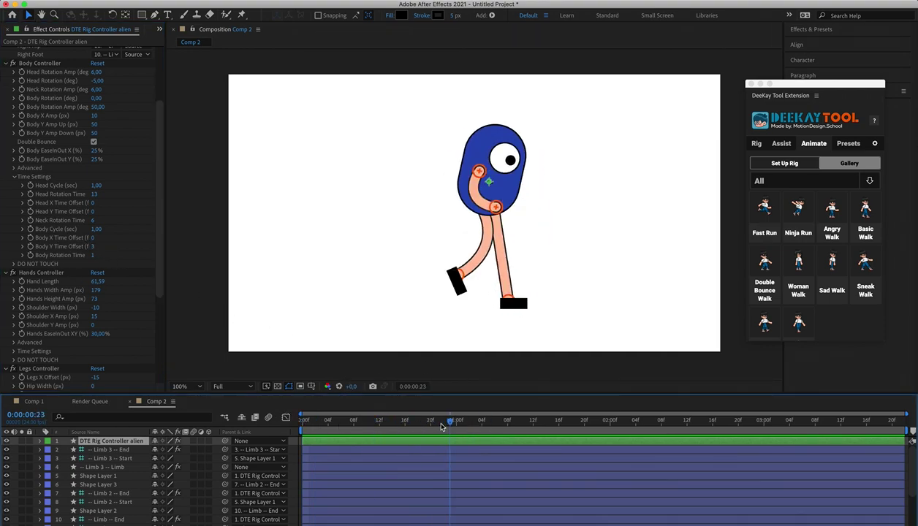
key("space")
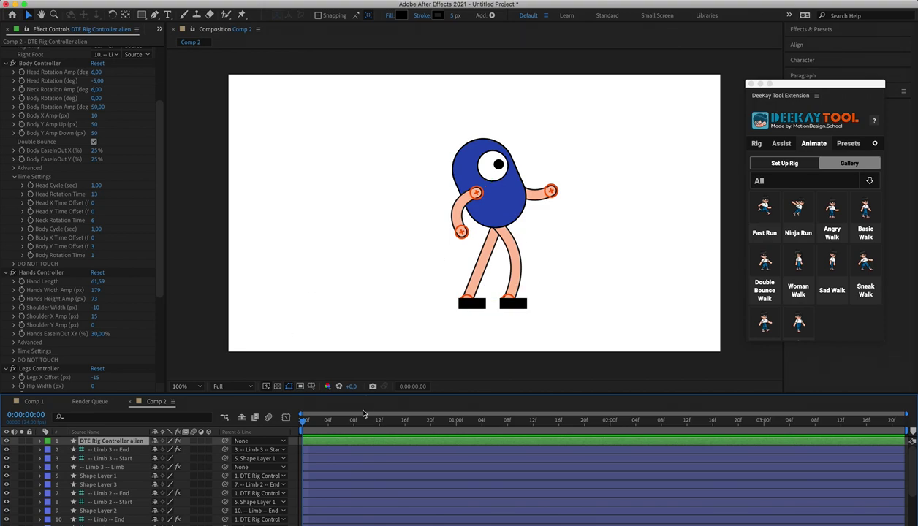
key("space")
key("space")
- Scrub Body Y Time Offset higher and try a value of 7, previewing the walk
left_click_drag(93, 250, 98, 251)
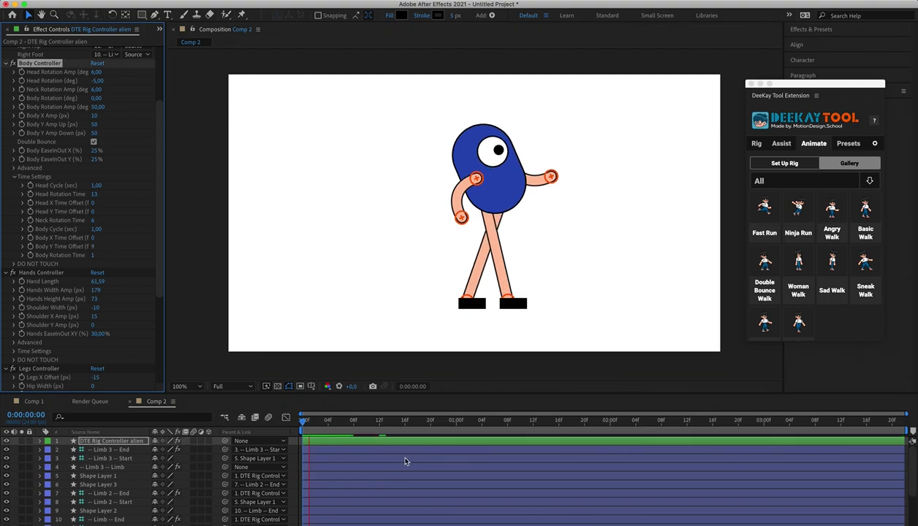
key("space")
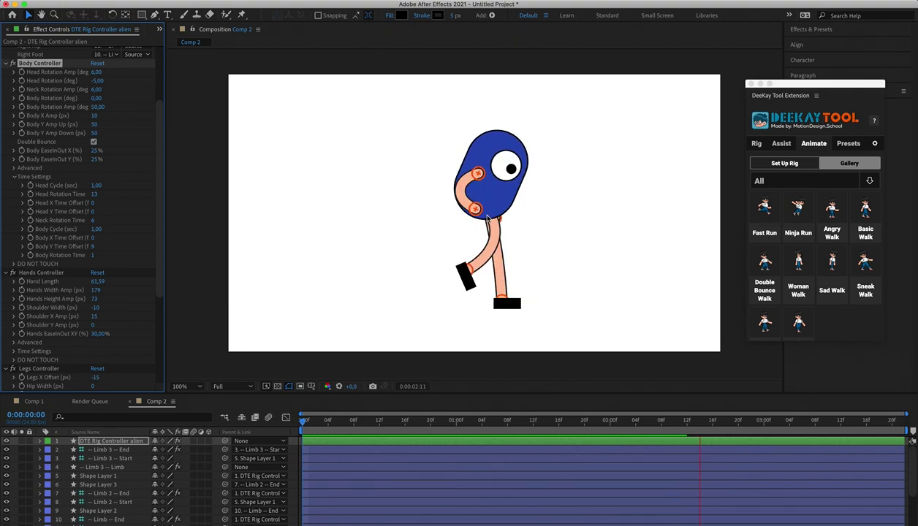
left_click(307, 425)
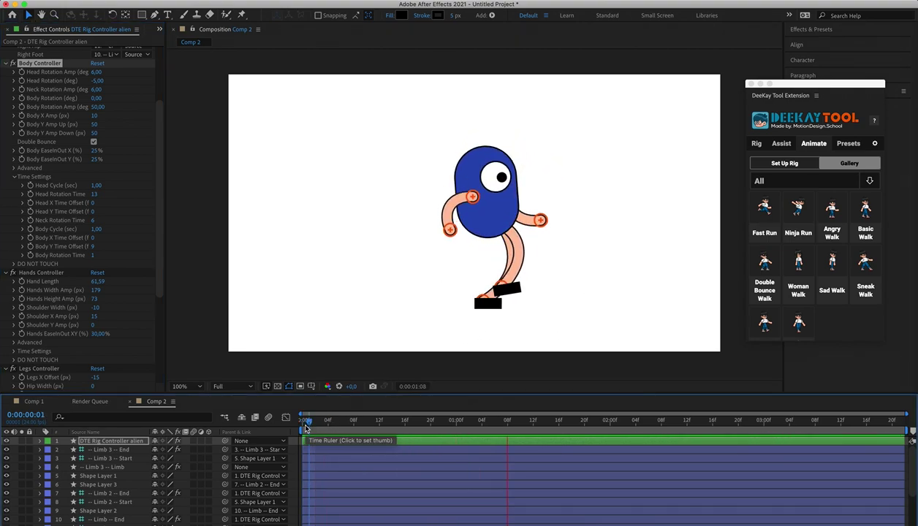
key("space")
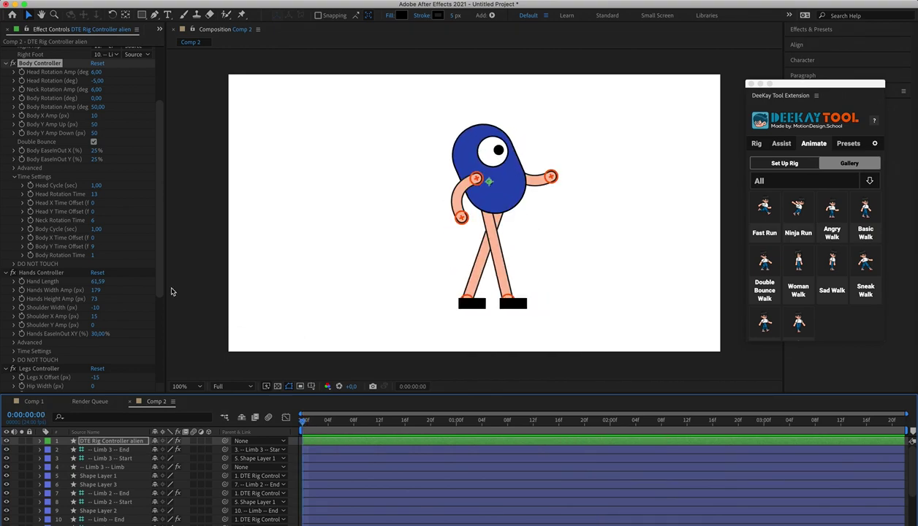
left_click(92, 247)
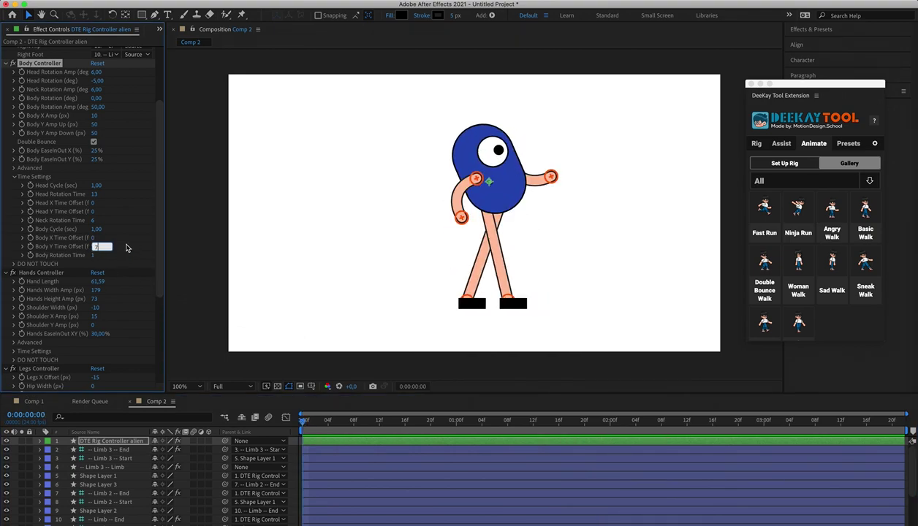
key("Return")
key("space")
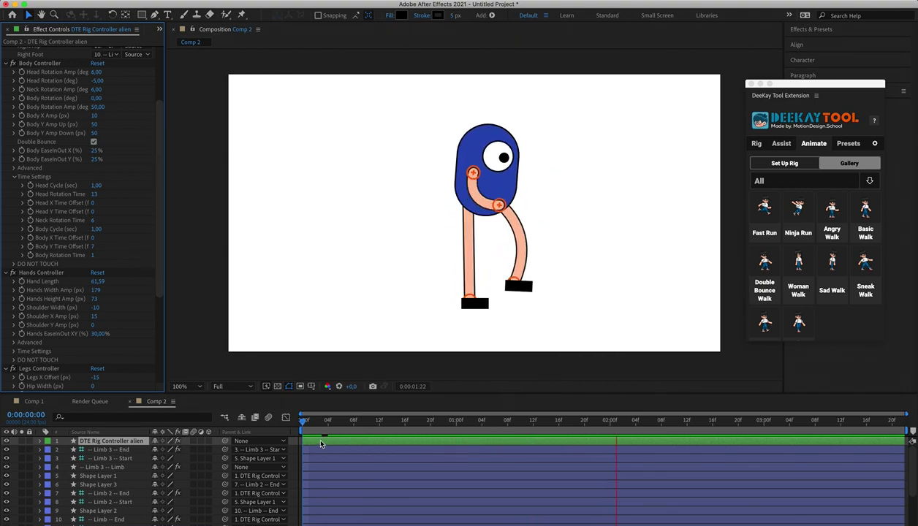
key("space")
- Try a Body Y Time Offset of 15, then undo back to 3
left_click(95, 247)
type("15")
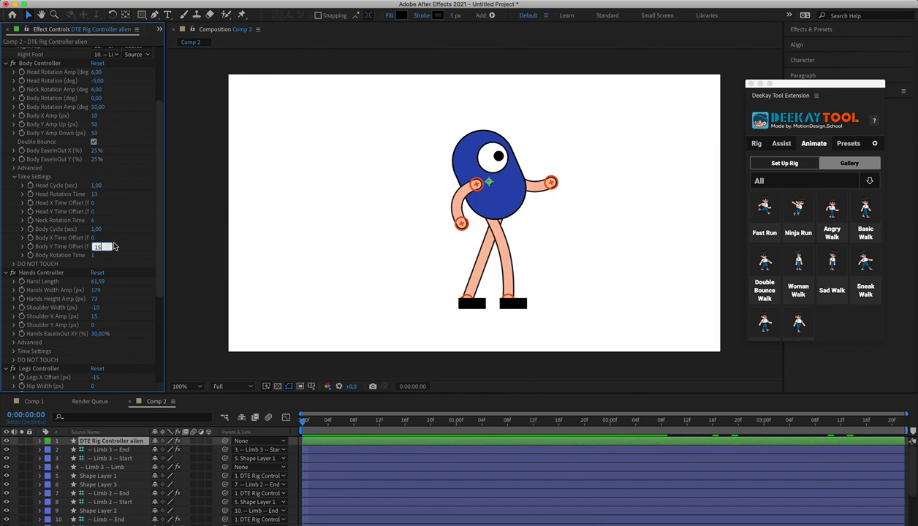
key("Return")
key("space")
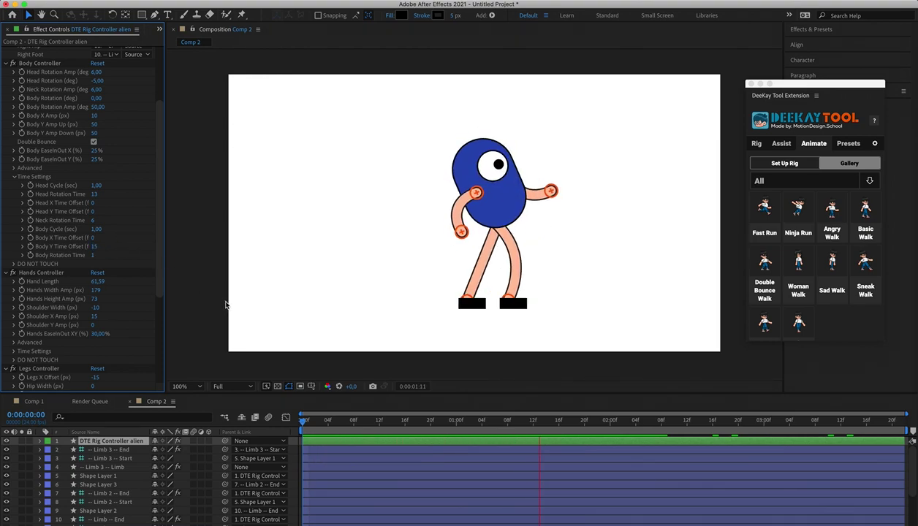
left_click(302, 426)
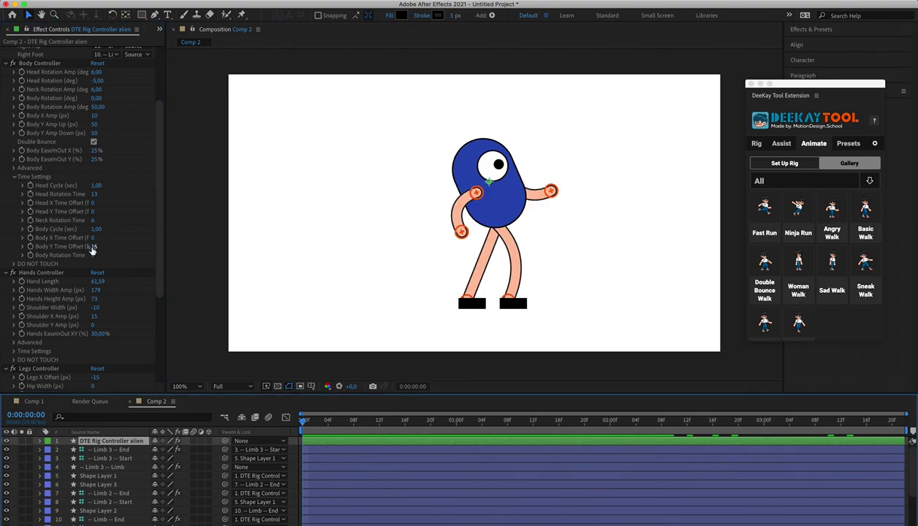
key("super+z")
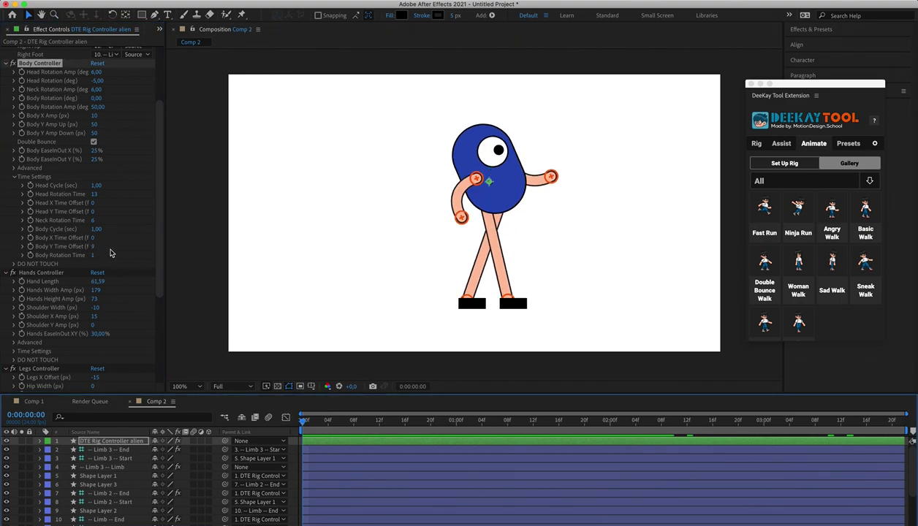
key("super+z")
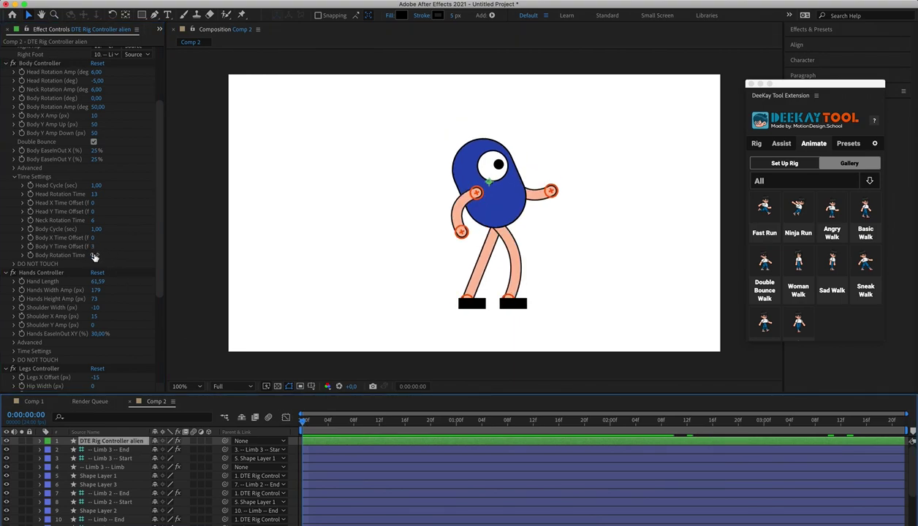
- Set Body Rotation Time to 0.5 and preview the walk
left_click(93, 257)
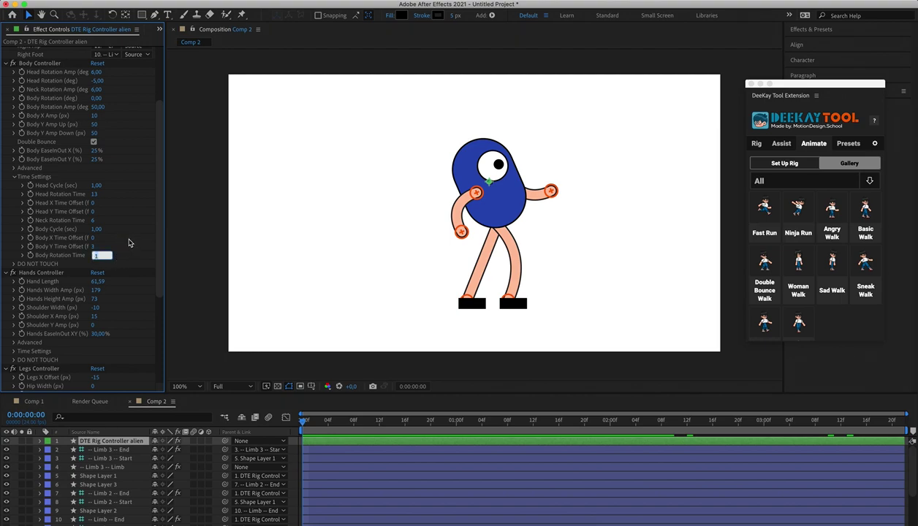
type("0")
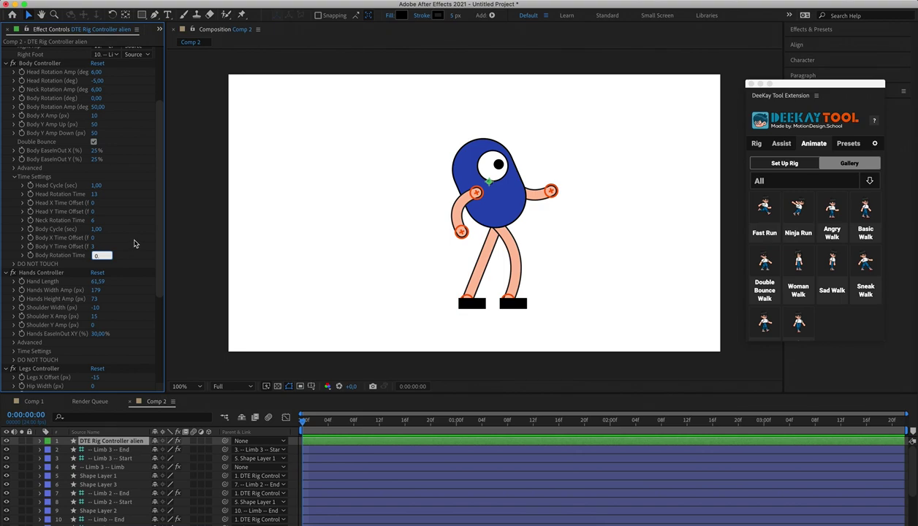
type(".5")
key("Return")
key("space")
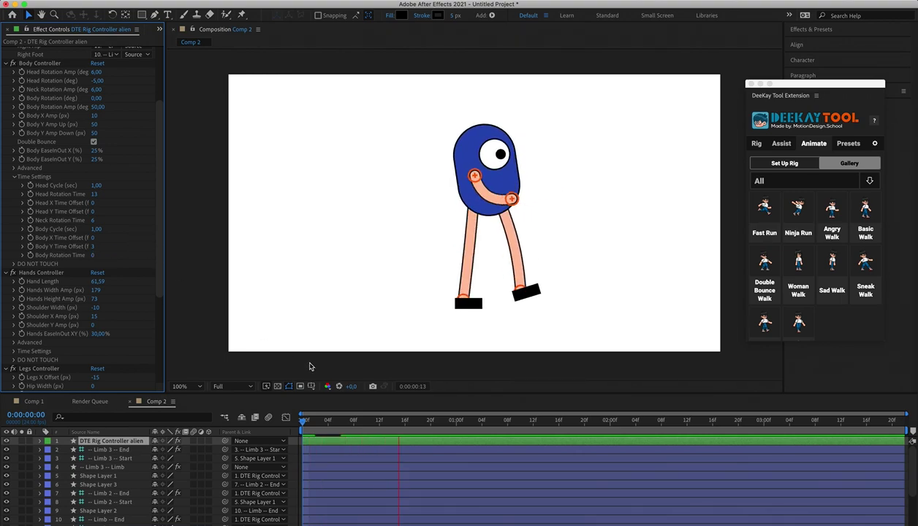
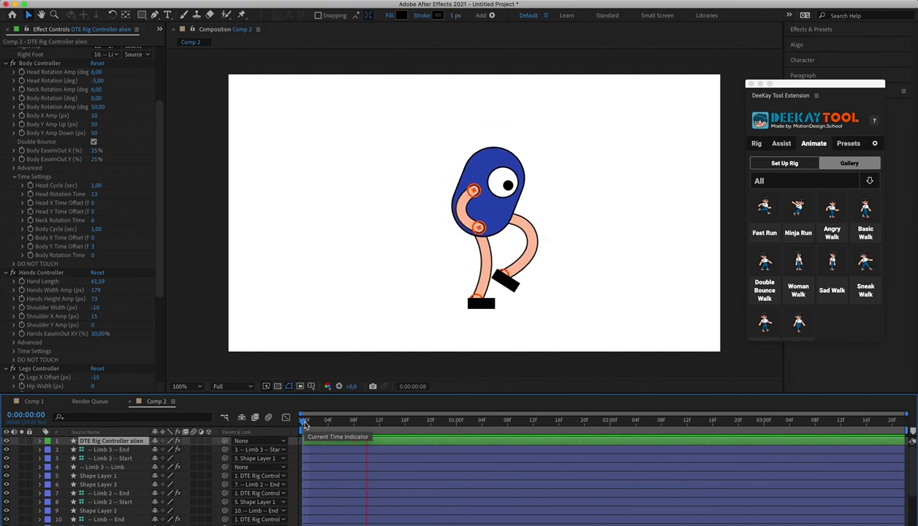
- Scrub through the walk to find the frame where the cycle loops, around 0:00:01:12
left_click(304, 425)
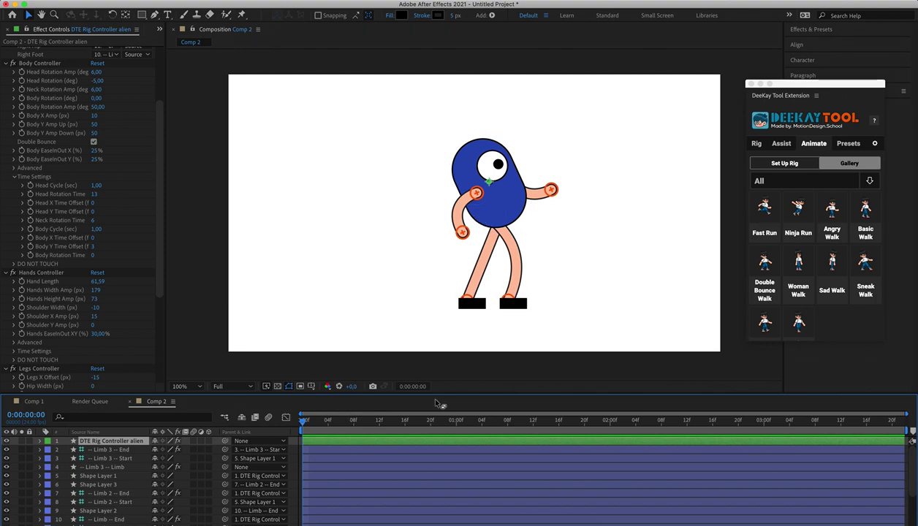
left_click_drag(359, 432, 488, 435)
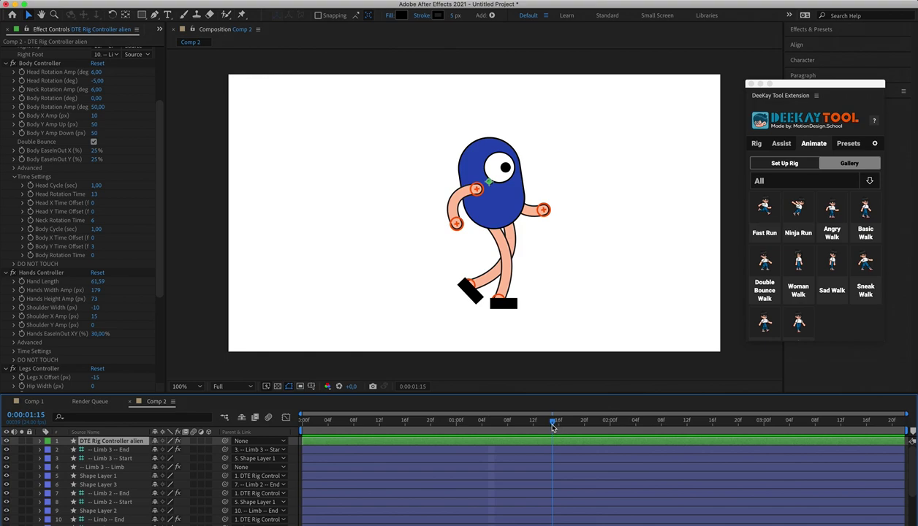
left_click_drag(552, 428, 544, 430)
left_click(304, 428)
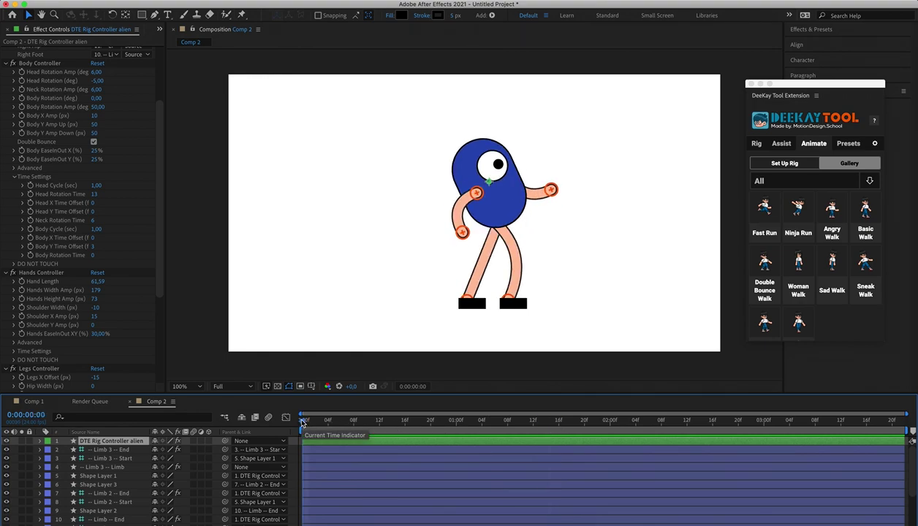
left_click_drag(560, 422, 534, 431)
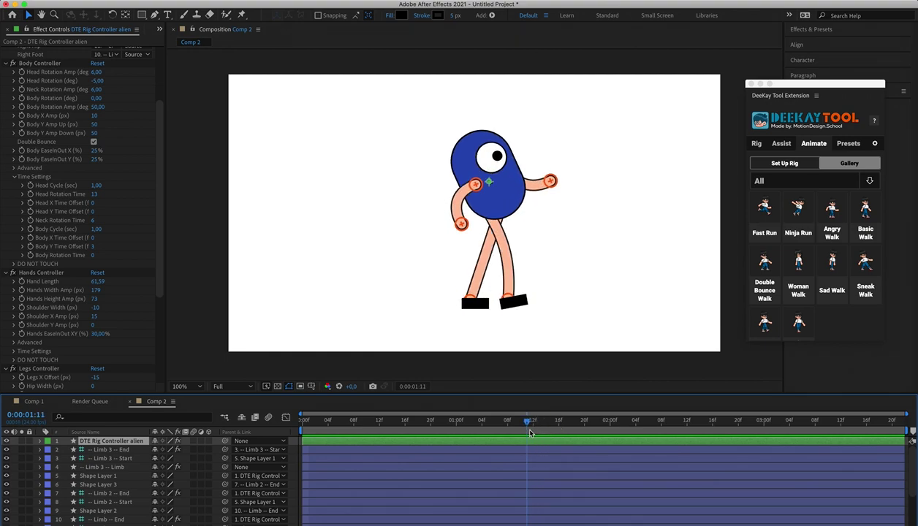
- End the work area at 0:00:01:12 and preview the looping walk from the first frame
key("n")
key("Home")
key("space")
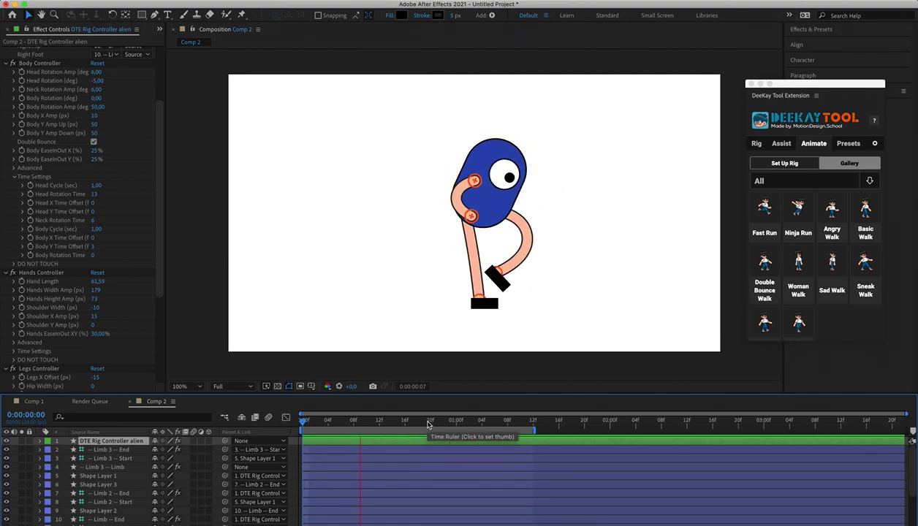
key("space")
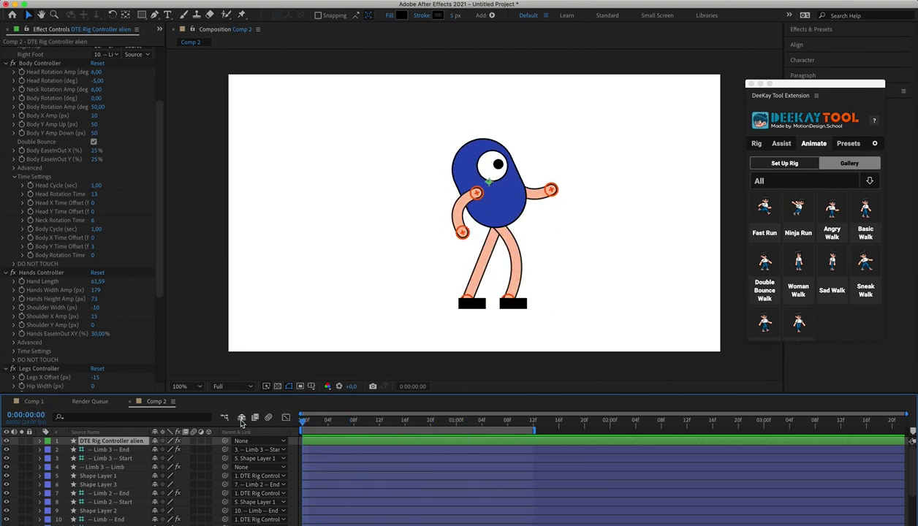
- Try a longer Hand Length with a preview, then return it to 61,59
scroll(143, 237, "down", 3)
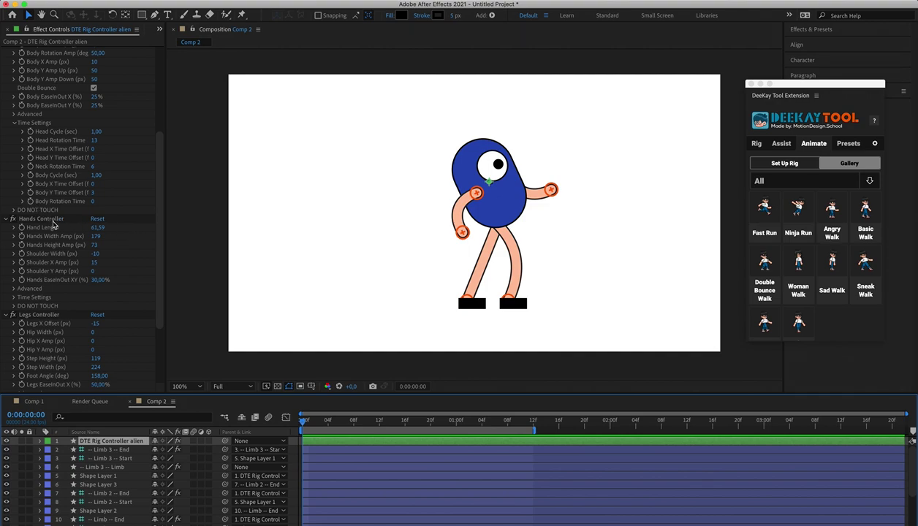
left_click_drag(97, 228, 135, 230)
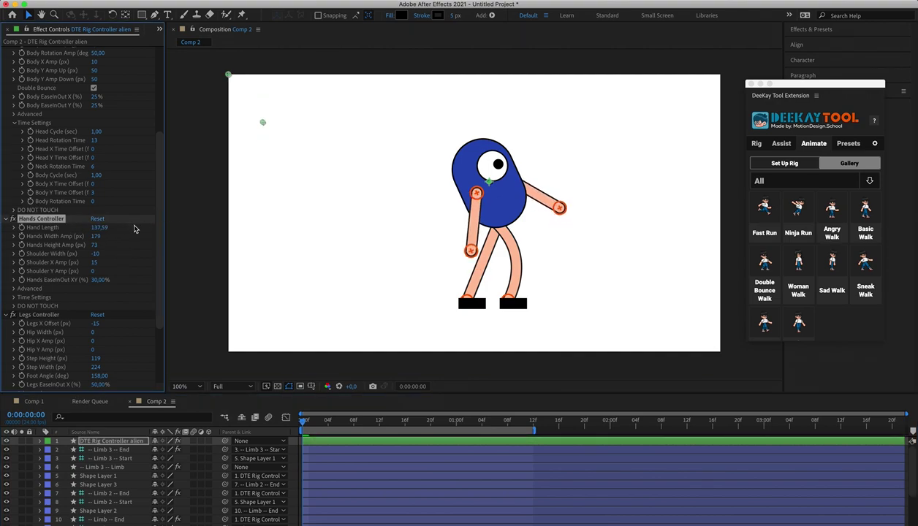
key("space")
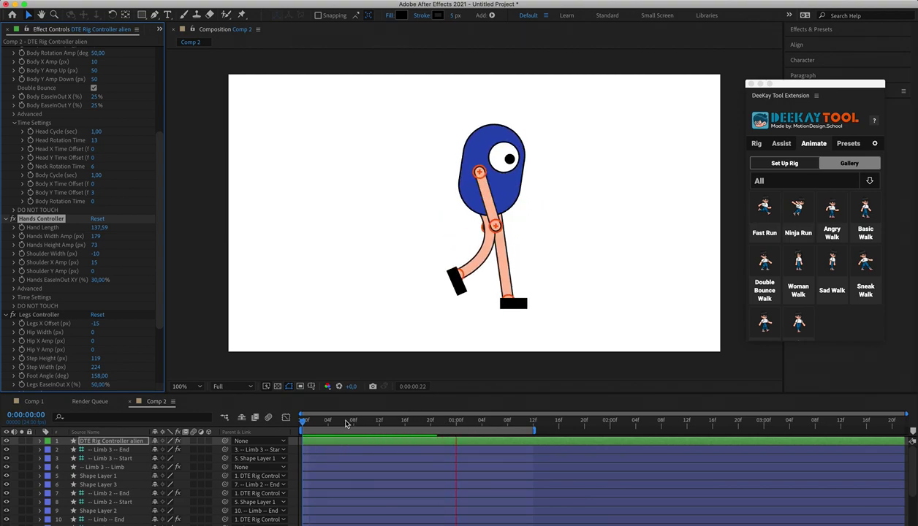
left_click_drag(95, 228, 81, 239)
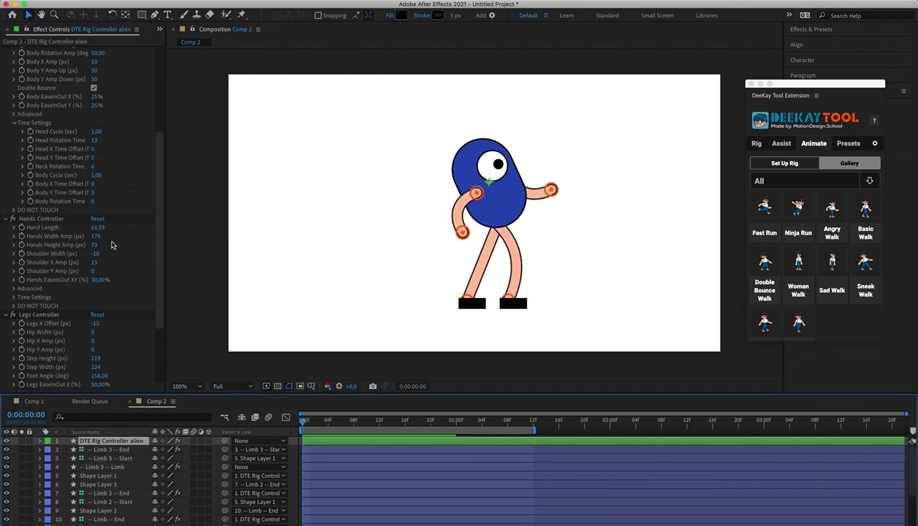
- Test Hands Width Amp, restore it to 179, then pull Shoulder Width in to -133
left_click_drag(96, 236, 68, 241)
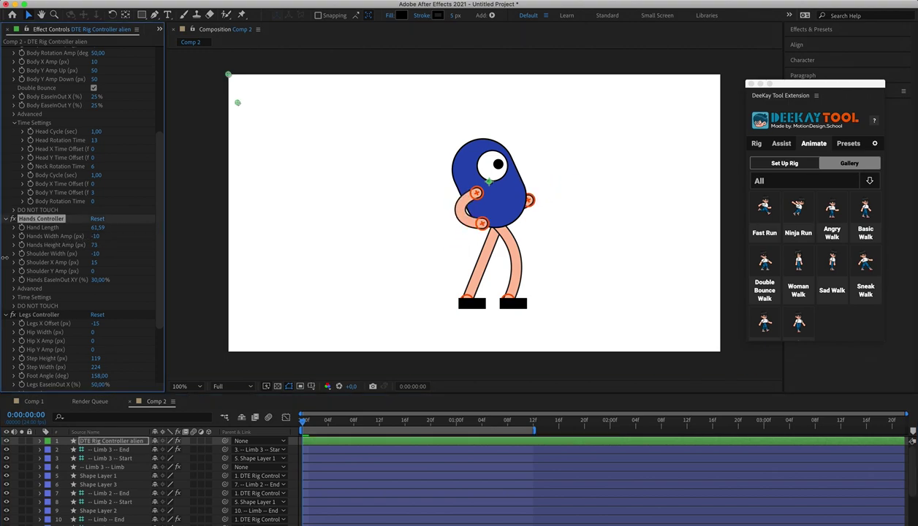
left_click_drag(5, 257, 95, 246)
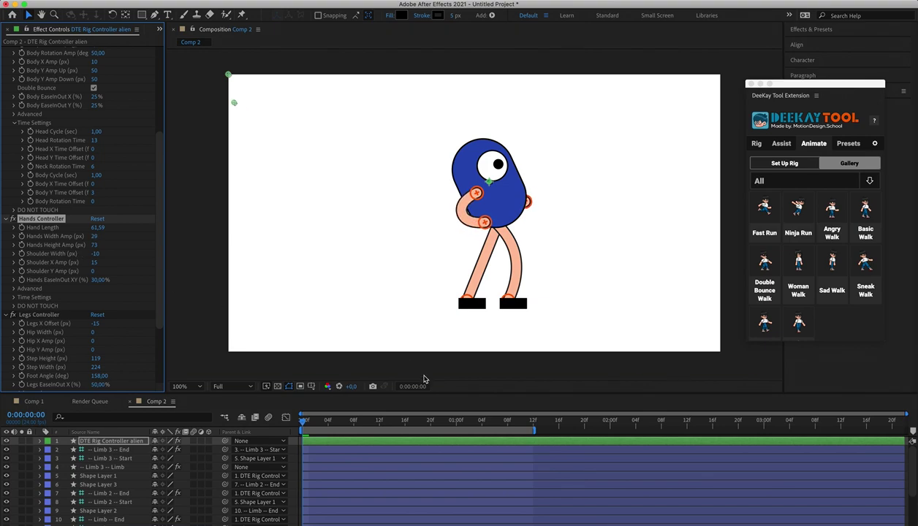
left_click(437, 425)
key("Home")
left_click_drag(95, 236, 45, 236)
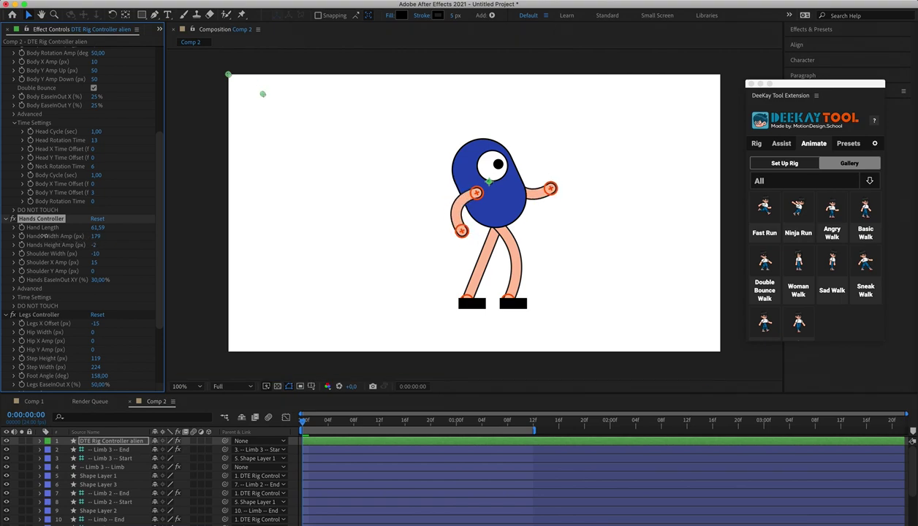
left_click(112, 270)
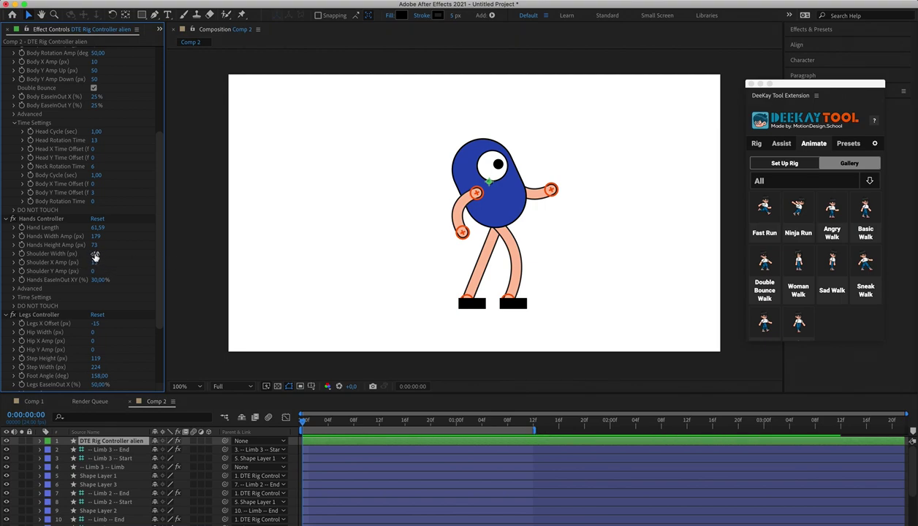
left_click_drag(94, 253, 168, 256)
- Reset Shoulder Width to -10 and test a higher Shoulder X Amp at frame 5
left_click(109, 276)
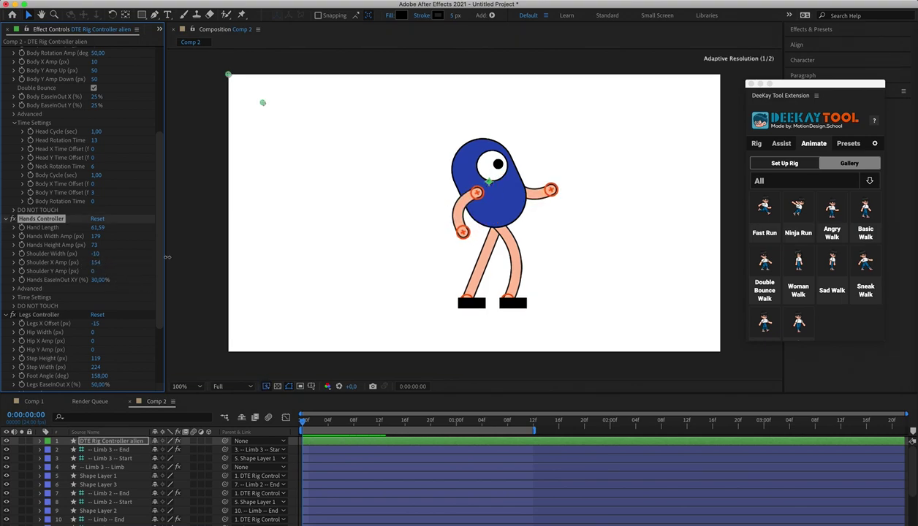
key("super+z")
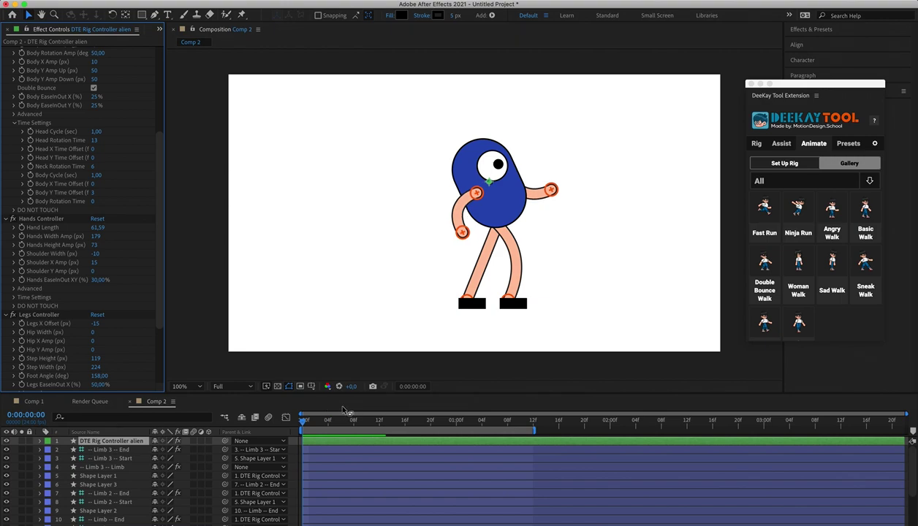
left_click(336, 422)
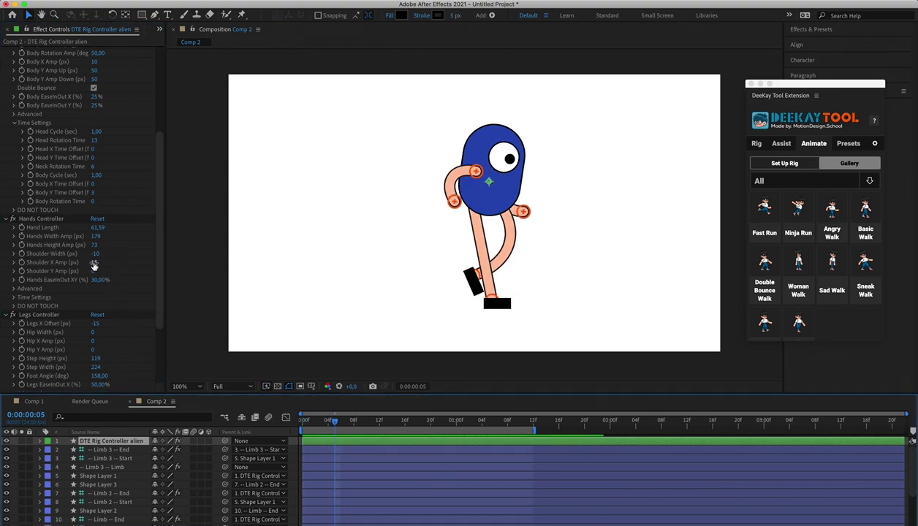
left_click_drag(94, 265, 386, 262)
left_click_drag(334, 422, 304, 423)
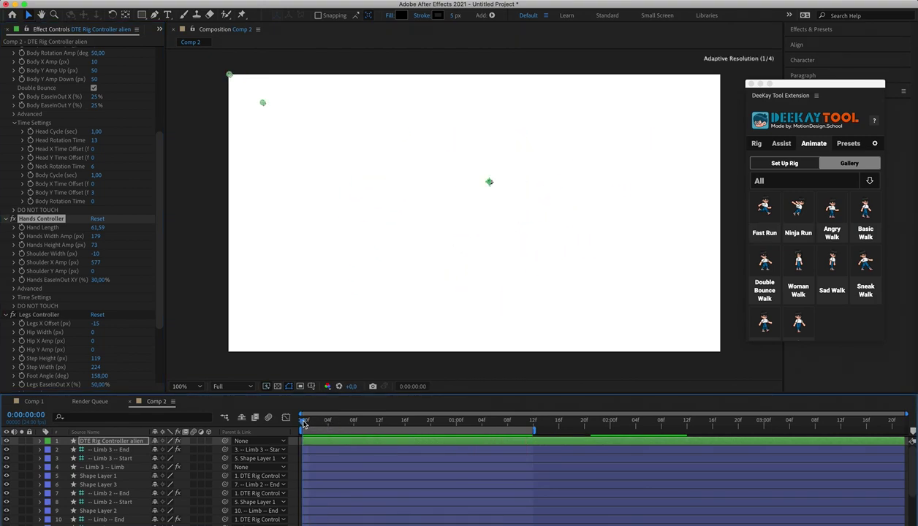
- Try Shoulder X Amp at 50 and 100 with a preview, then settle it at 20
left_click(98, 263)
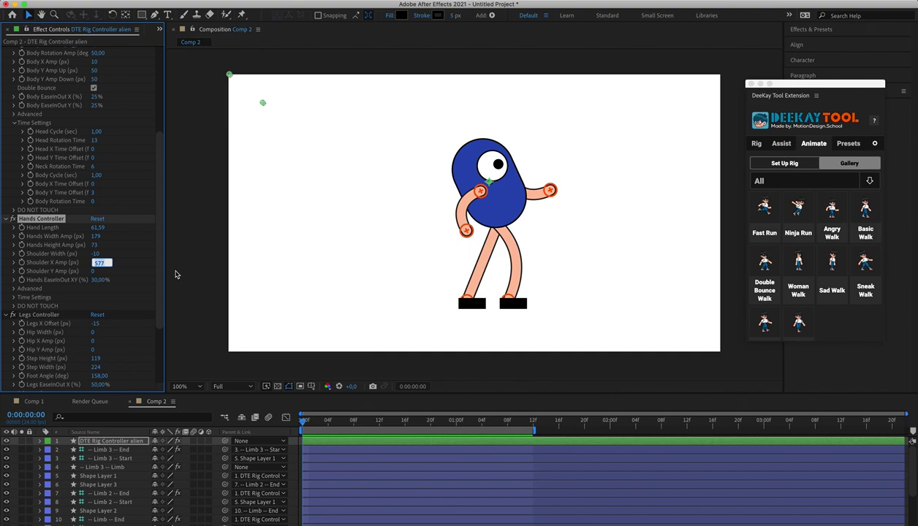
left_click(130, 263)
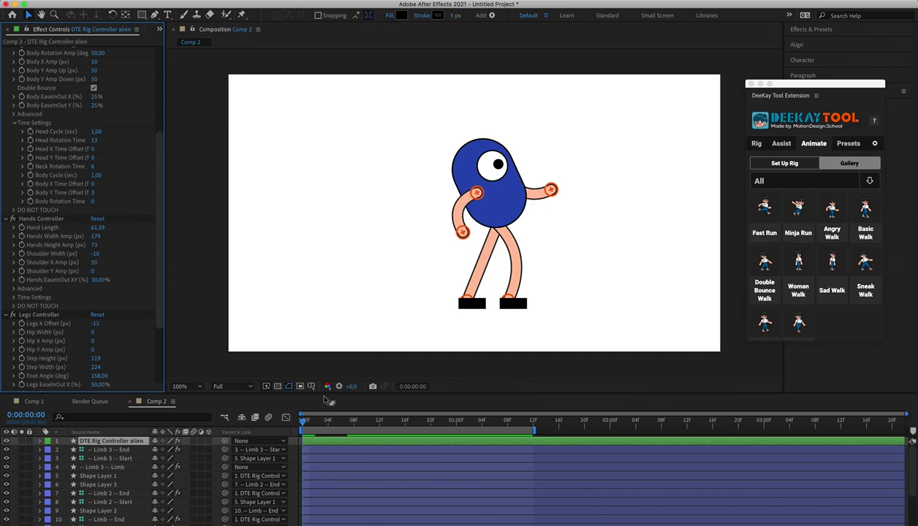
key("space")
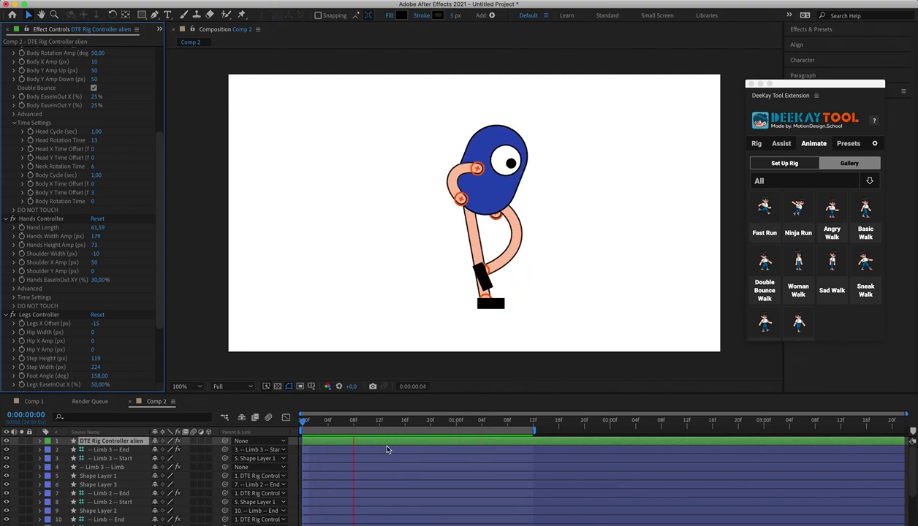
key("space")
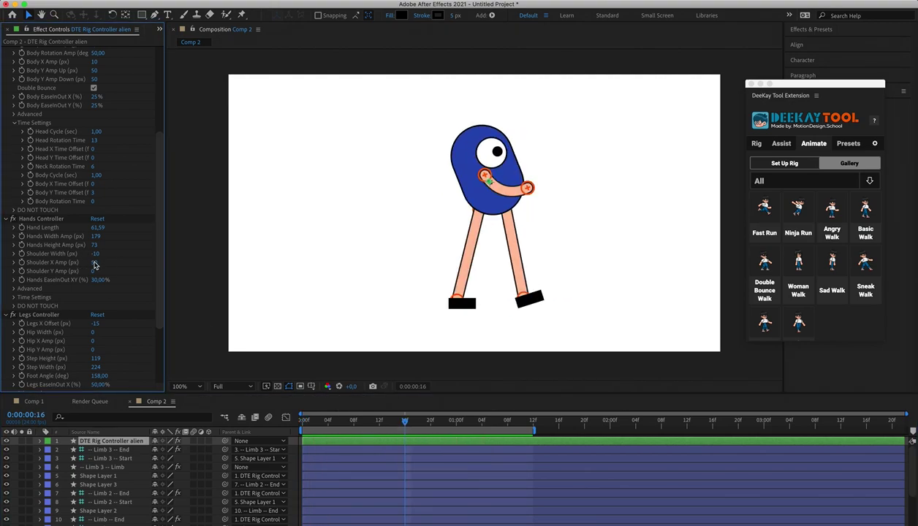
key("Return")
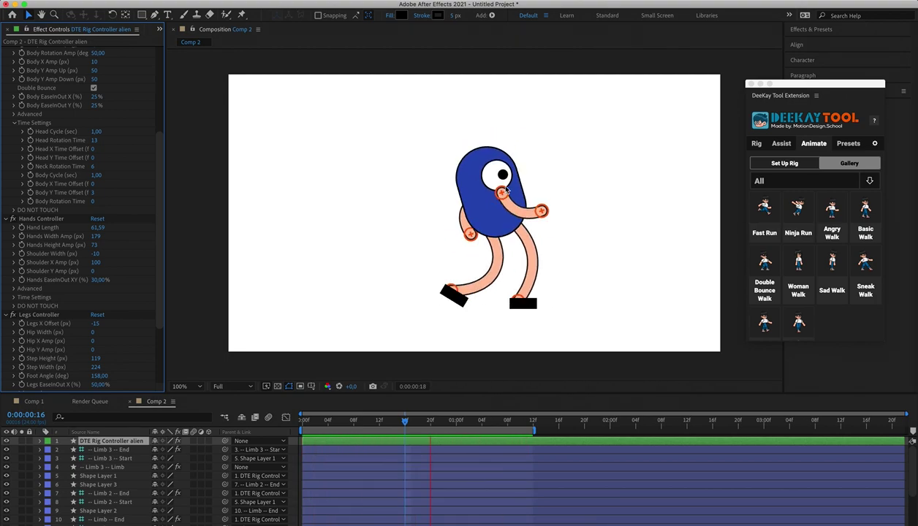
left_click(303, 420)
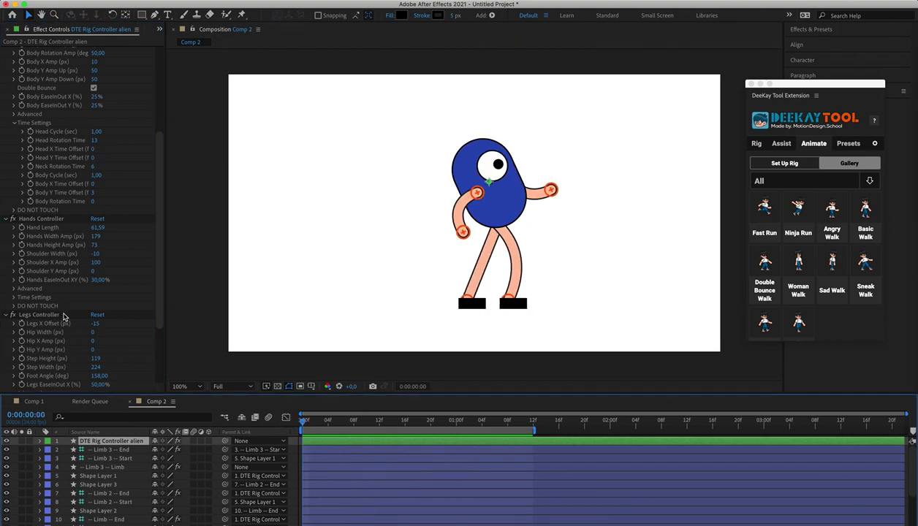
left_click(96, 263)
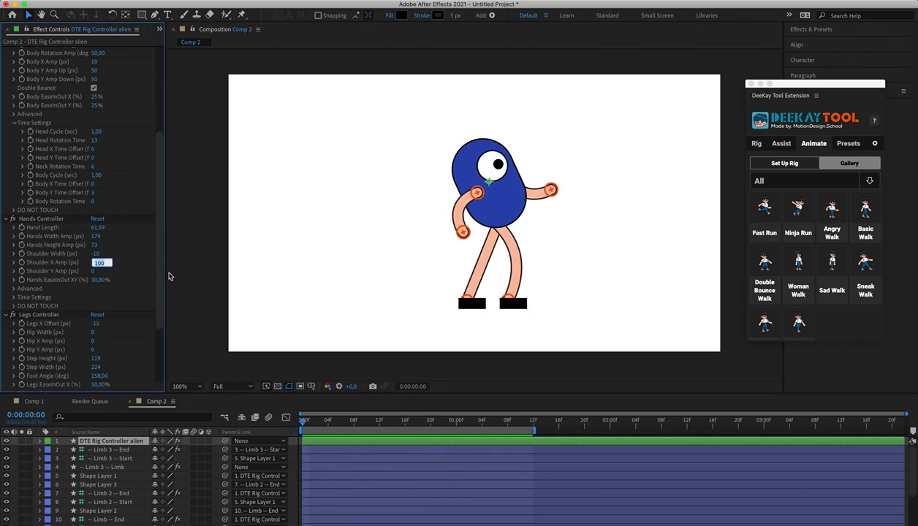
key("Return")
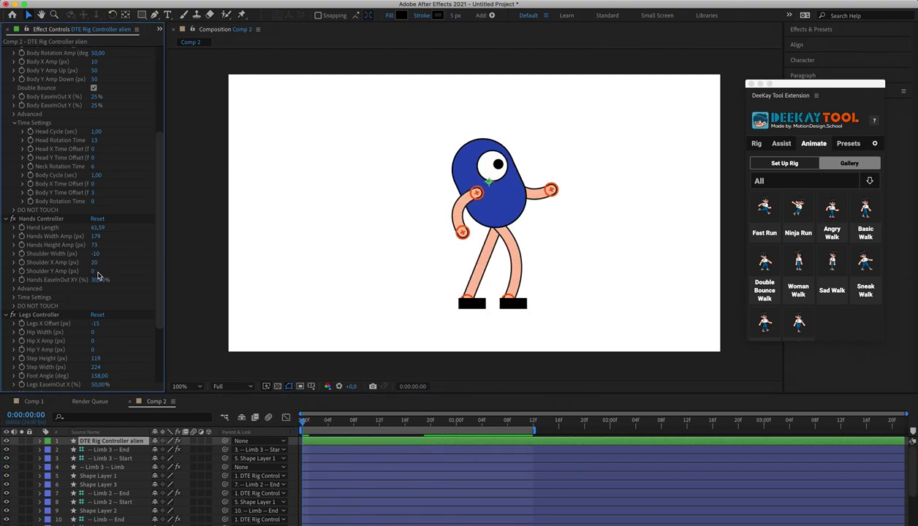
- Preview Shoulder Y Amp at 38, then undo it back to 0
left_click(94, 271)
type("38")
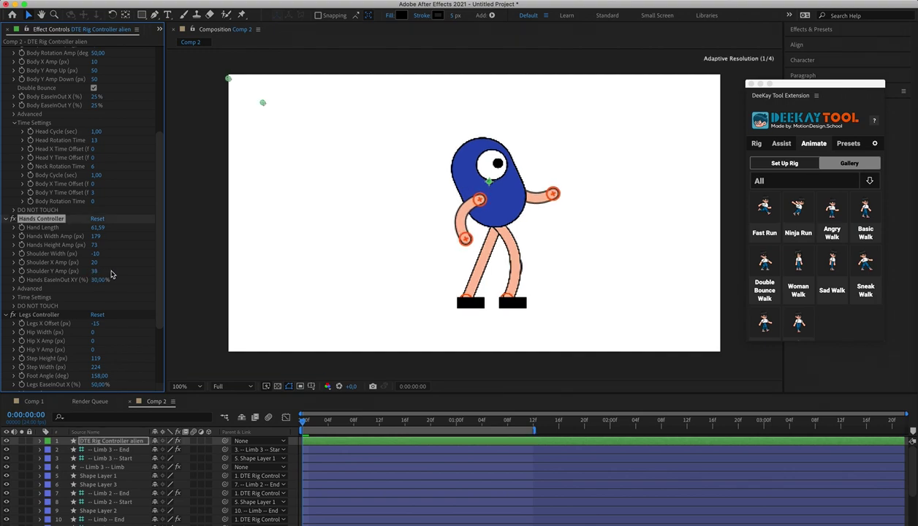
key("Return")
key("space")
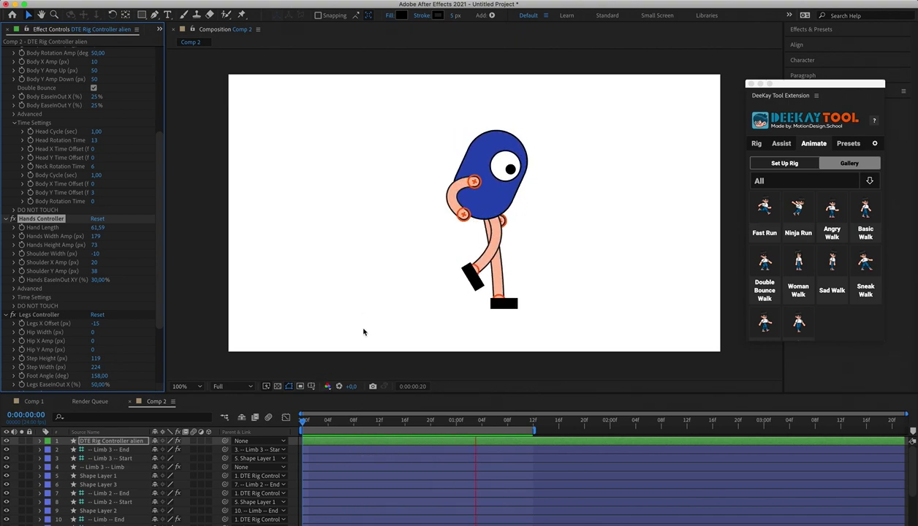
key("ctrl+z")
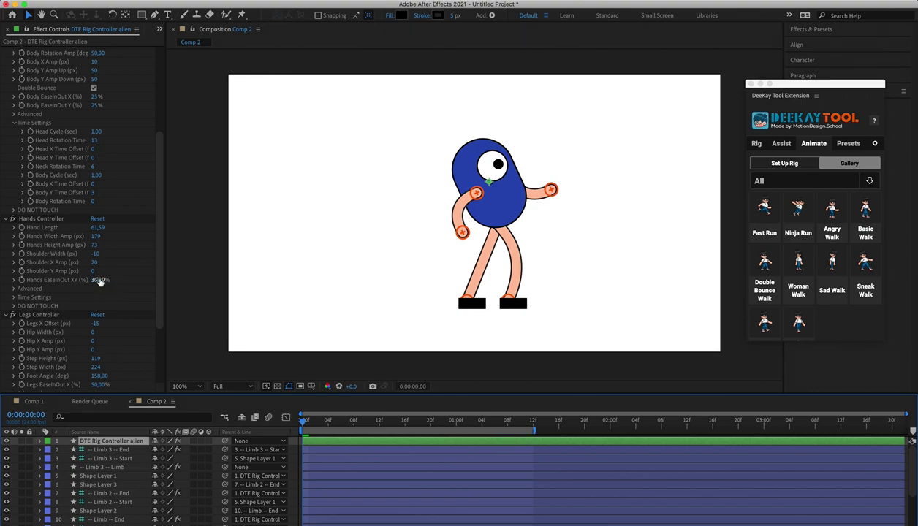
- Preview Shoulder X Amp at 100 in the Hands Controller, then reduce it to 30
left_click(101, 280)
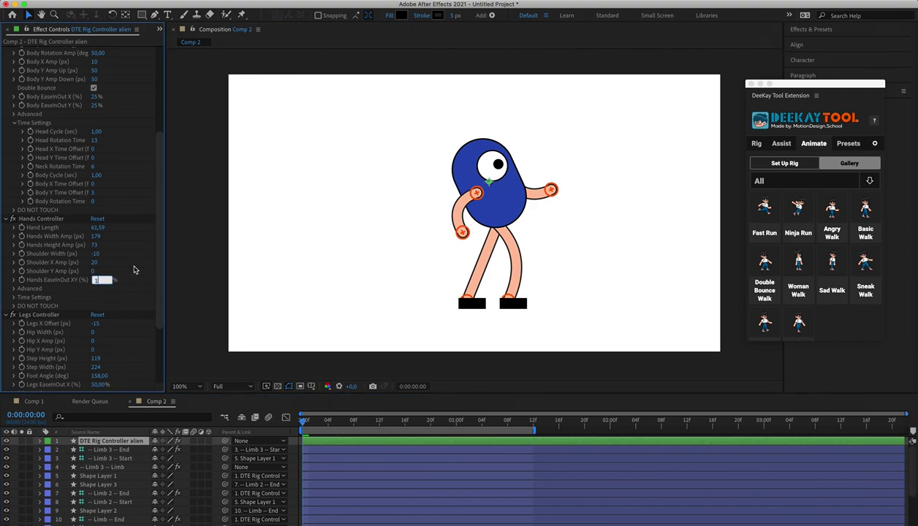
key("space")
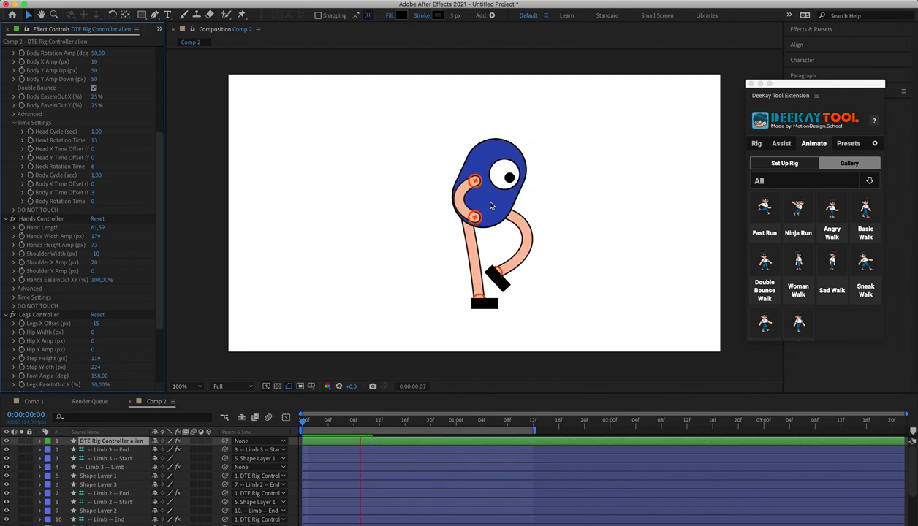
left_click(313, 421)
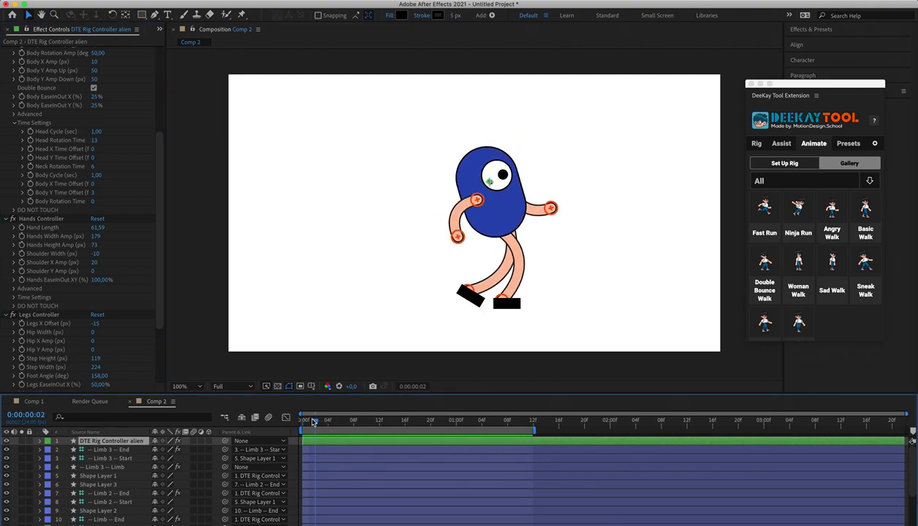
left_click_drag(305, 423, 300, 422)
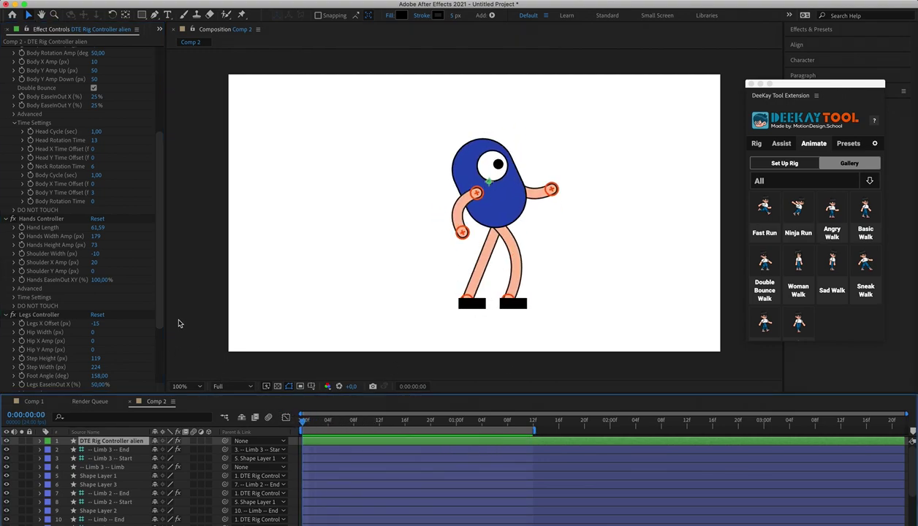
left_click(96, 263)
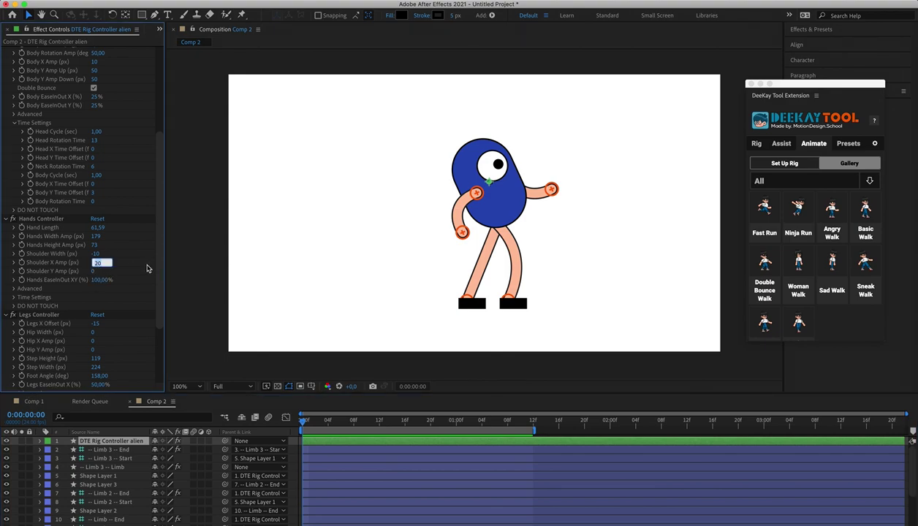
key("Return")
key("space")
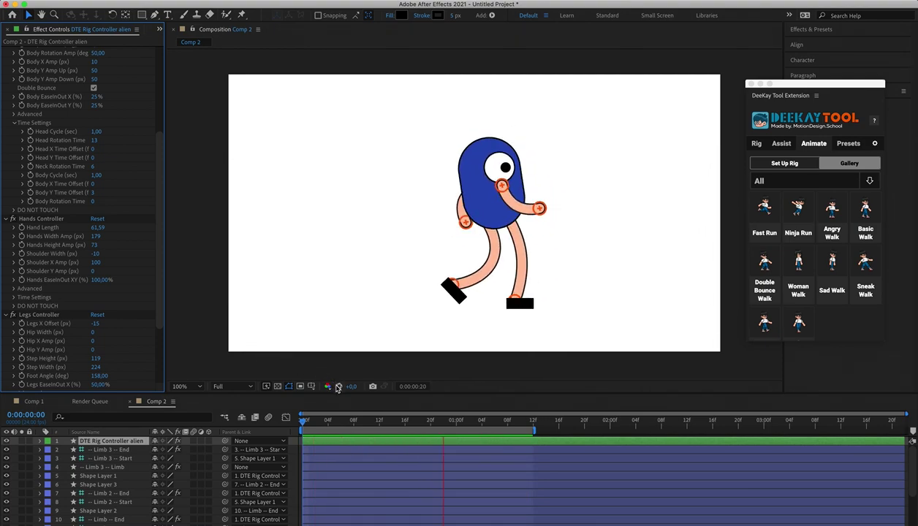
left_click(304, 422)
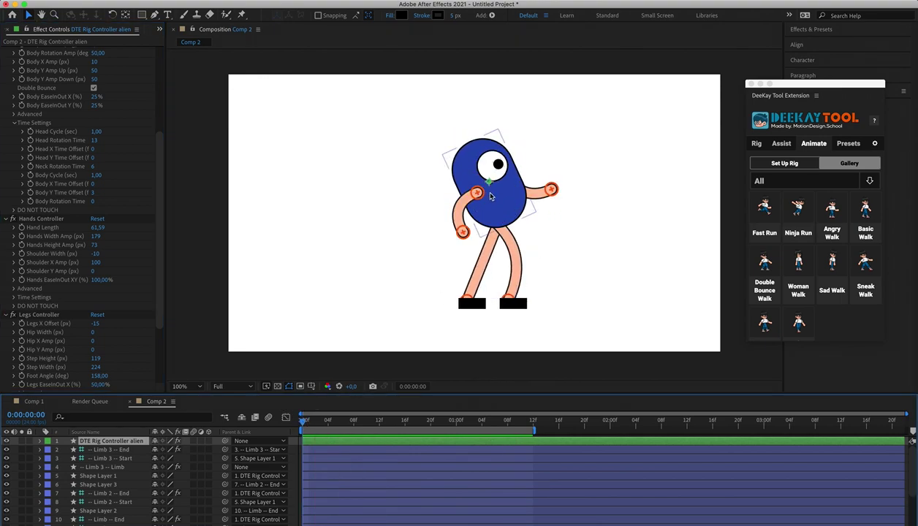
left_click(98, 263)
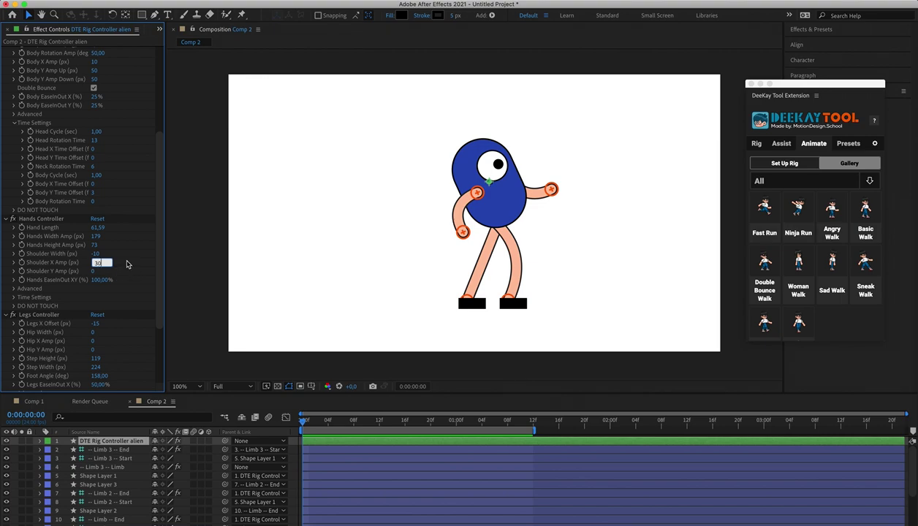
key("Return")
- In Advanced settings, try Hands Phase 15 and Hands Rotation -152, previewing each
scroll(12, 249, "down", 2)
left_click(13, 236)
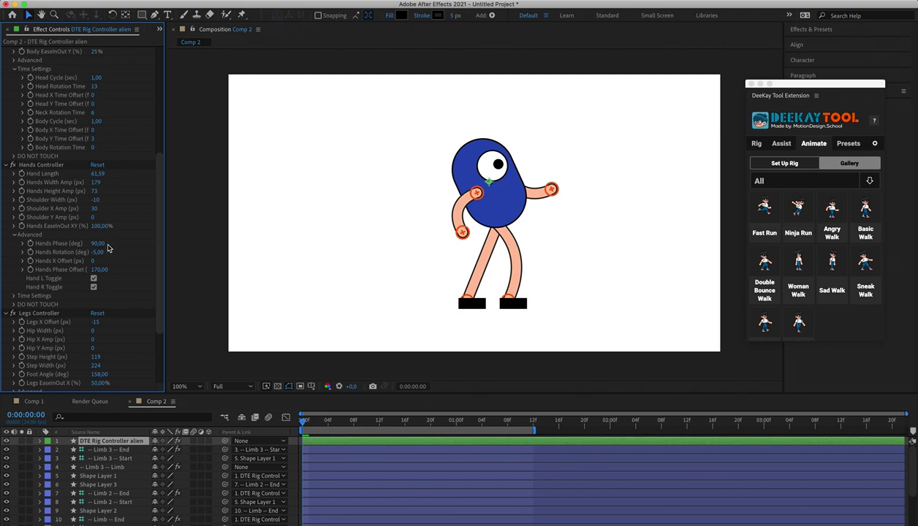
left_click_drag(101, 243, 177, 233)
key("space")
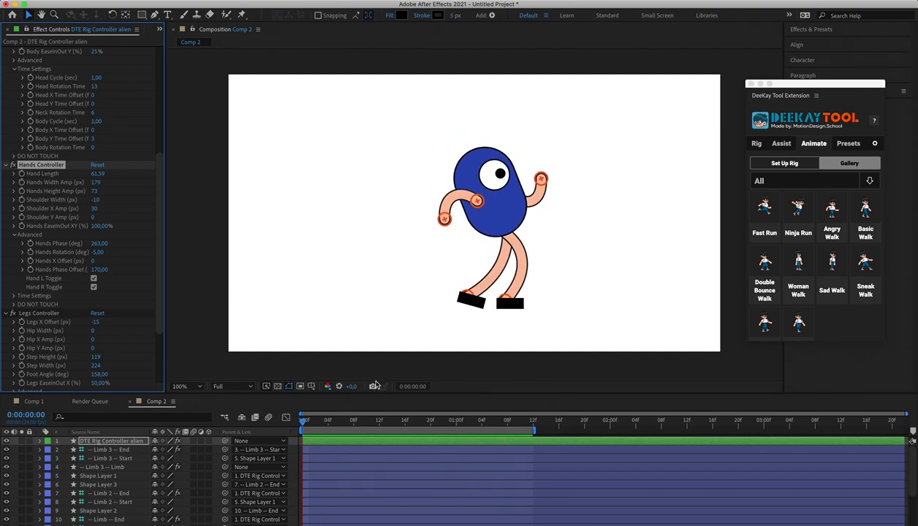
left_click(340, 422)
left_click_drag(104, 249, 117, 250)
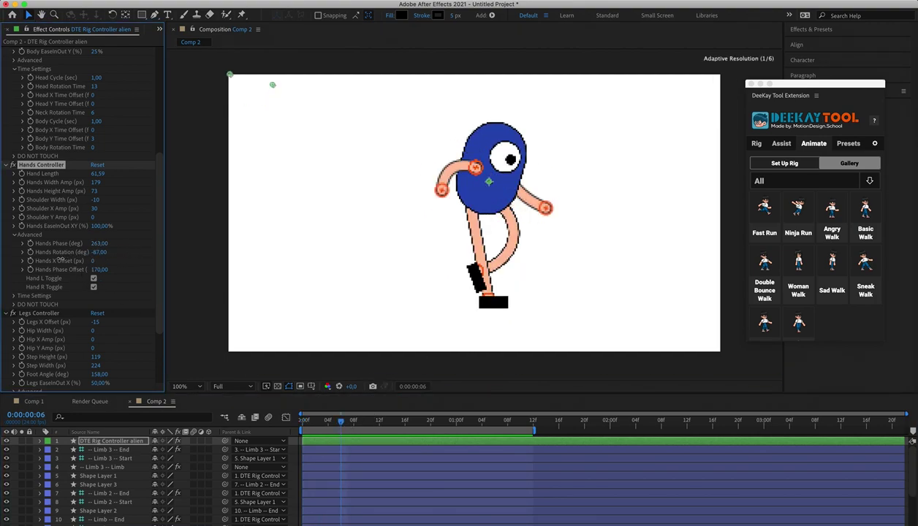
left_click_drag(32, 260, 35, 260)
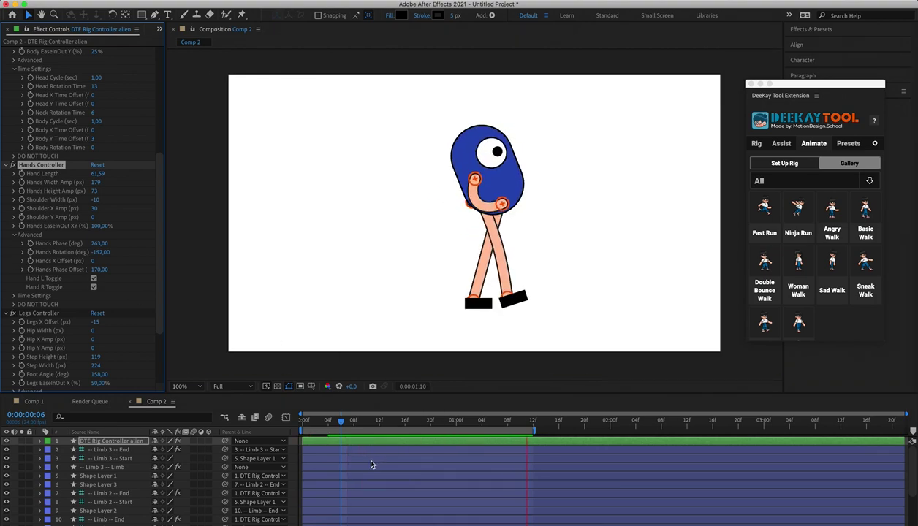
key("space")
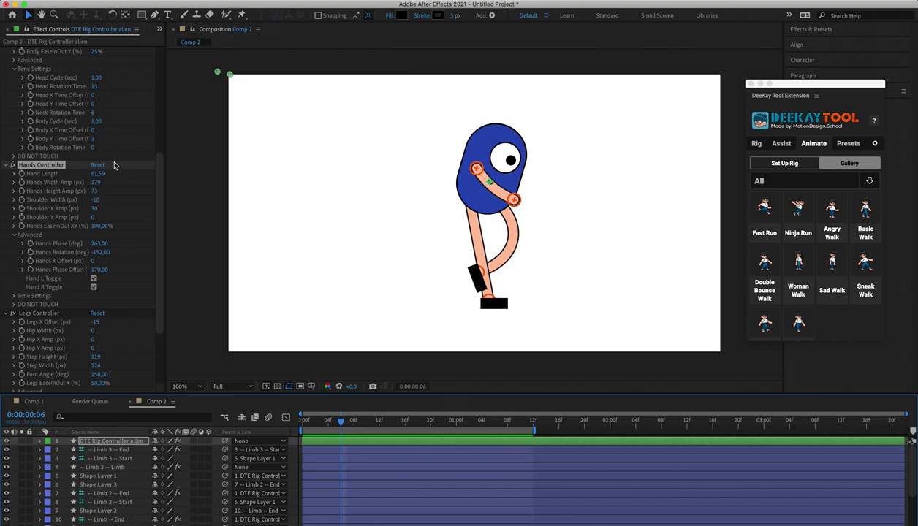
- Lengthen Hand Length to 235,59, set Hands Phase to 0 and Hands Rotation to about -360
left_click_drag(99, 176, 146, 170)
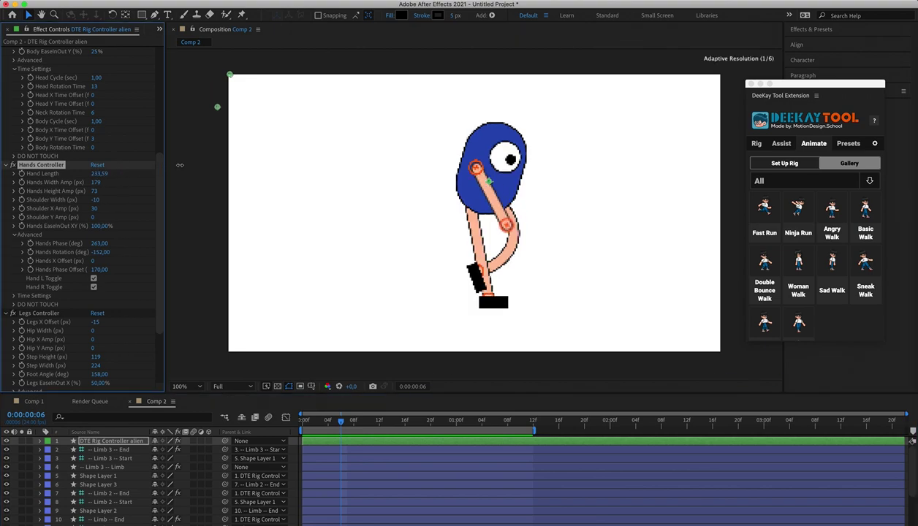
key("space")
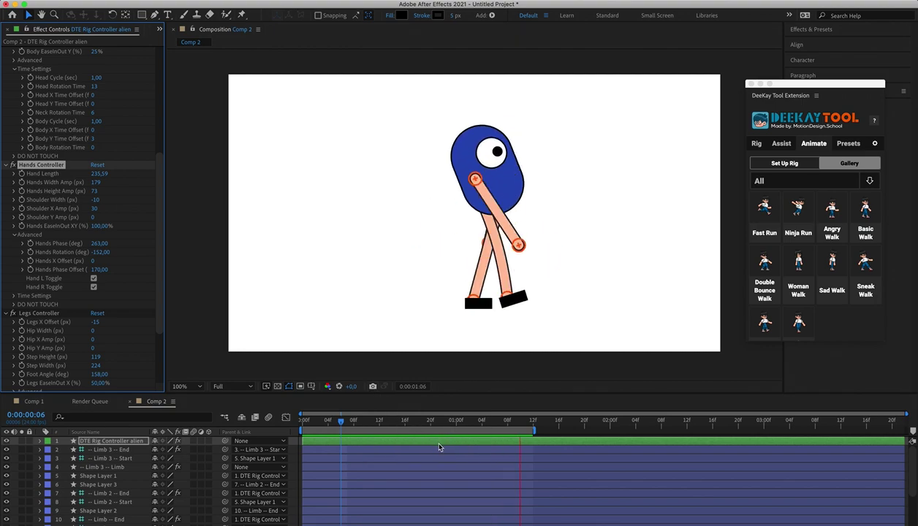
left_click_drag(400, 422, 410, 425)
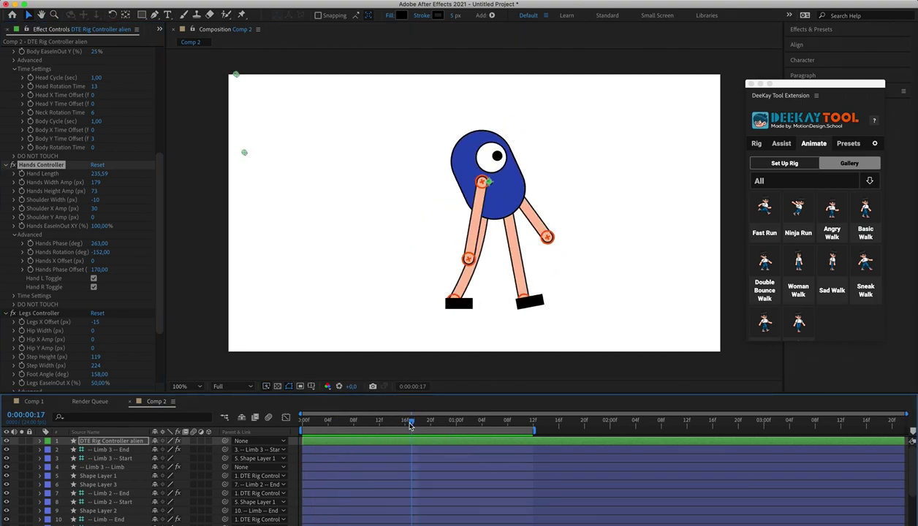
left_click_drag(106, 257, 13, 251)
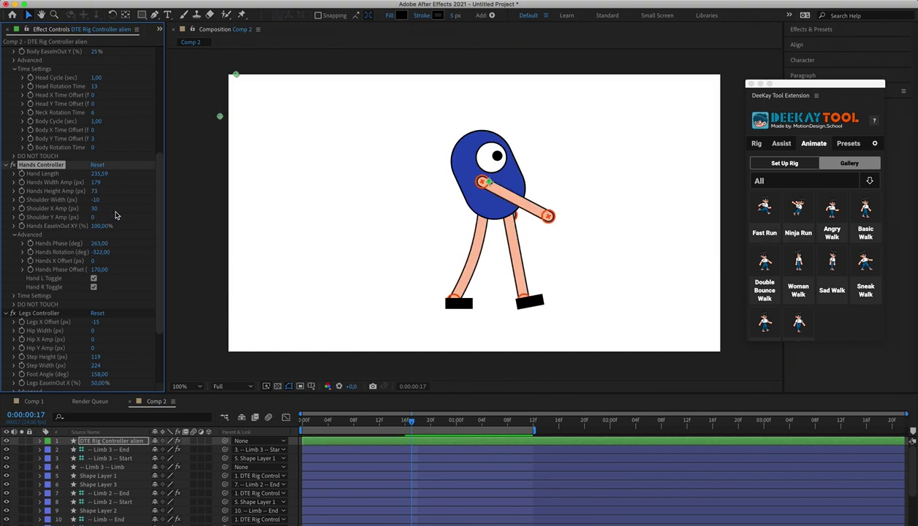
left_click_drag(84, 243, 107, 249)
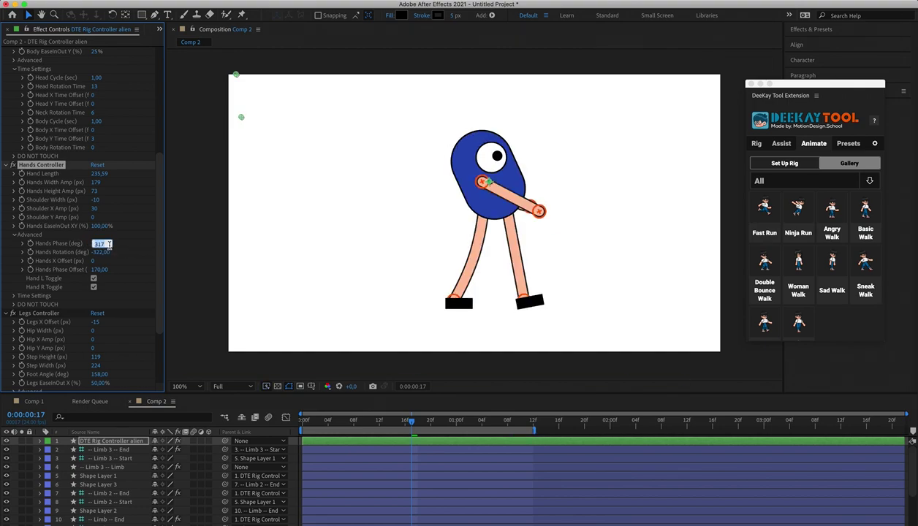
type("0")
key("Return")
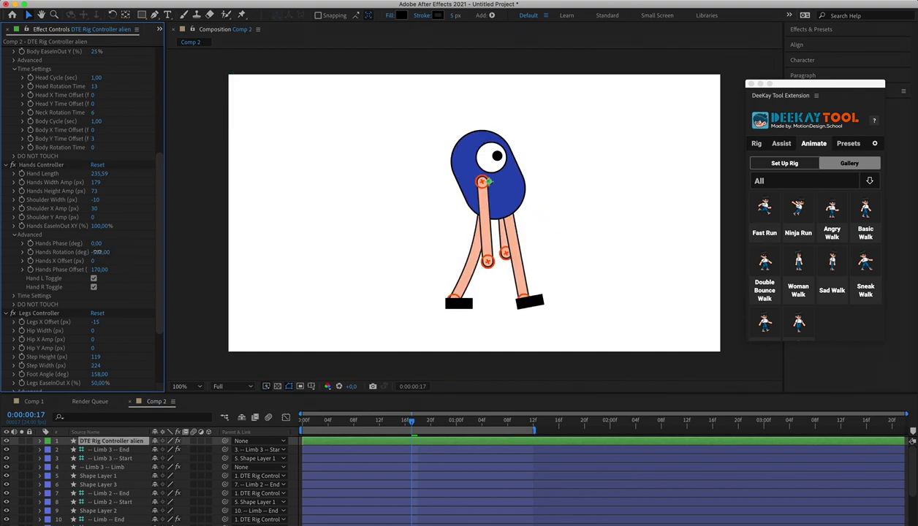
key("Return")
left_click_drag(41, 252, 224, 150)
- Set Hands Phase to 263 and try Hands X Offset and Hands Phase Offset changes
left_click_drag(96, 243, 164, 243)
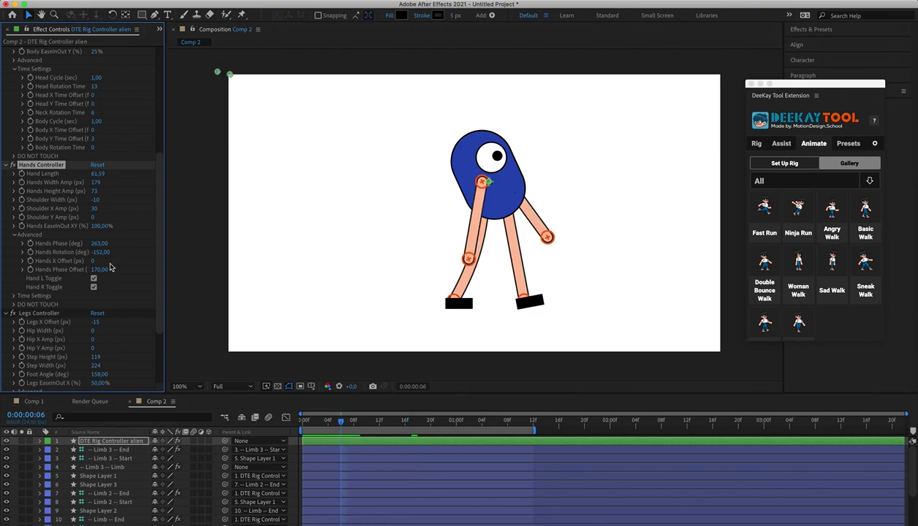
key("Home")
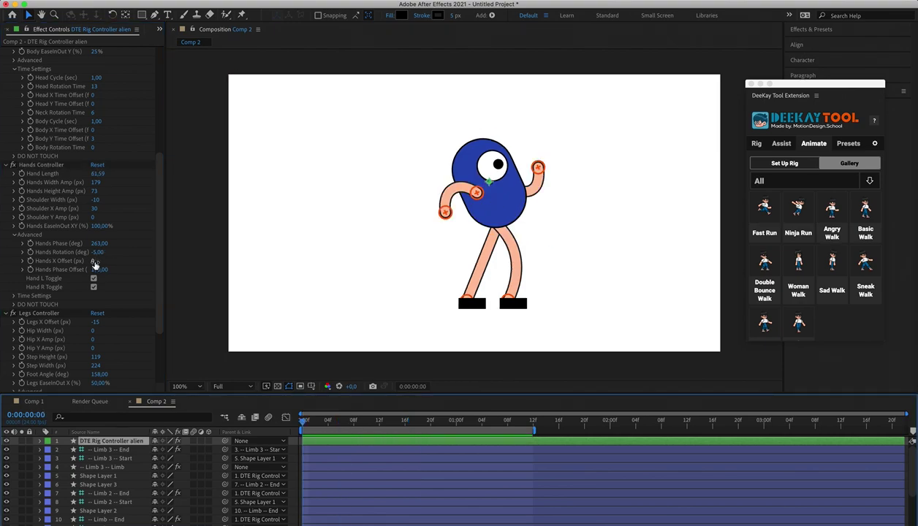
left_click_drag(93, 262, 123, 257)
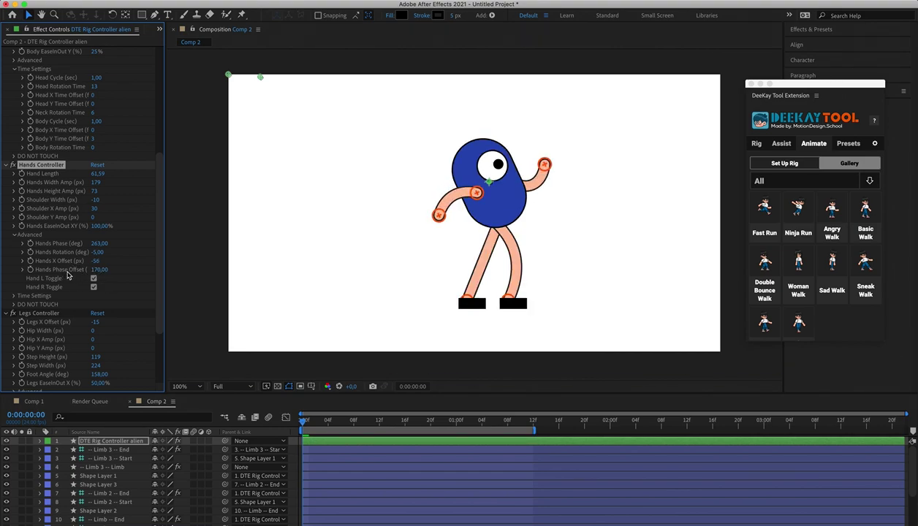
left_click_drag(105, 269, 115, 267)
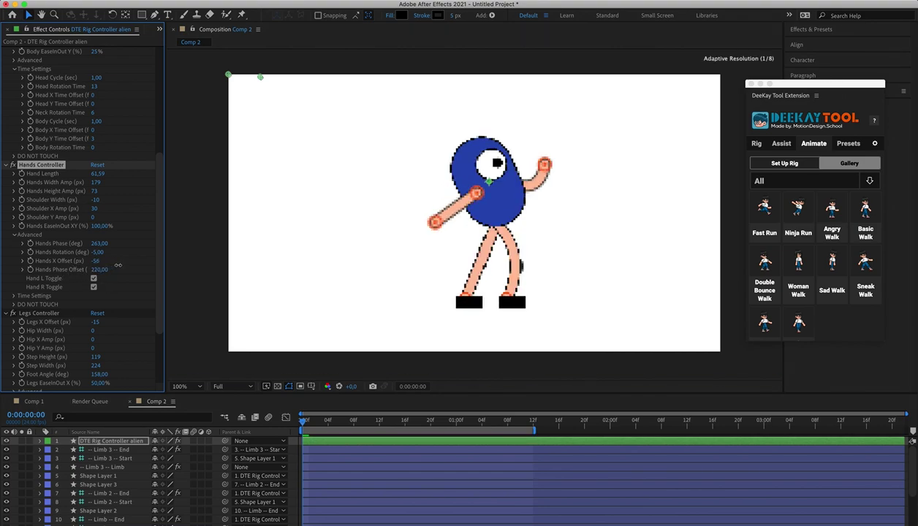
key("space")
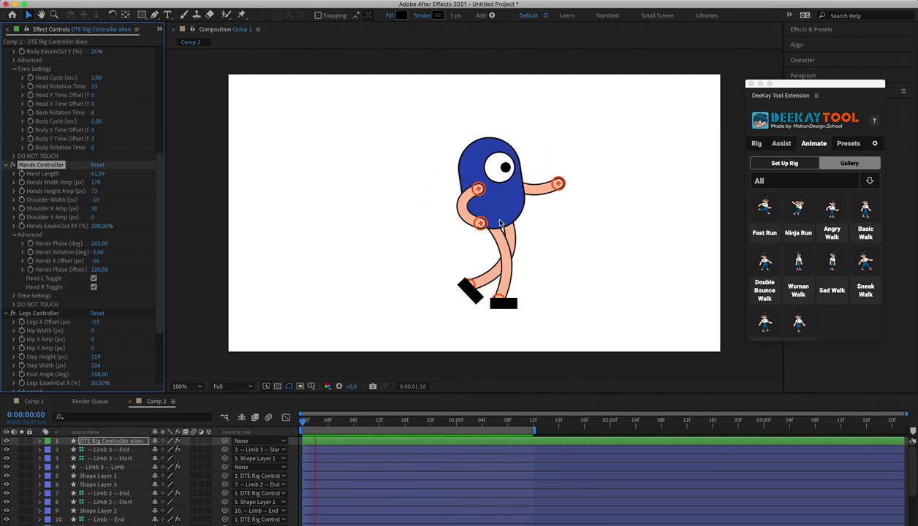
- Preview the offset hands, then undo the offset changes and preview again
key("space")
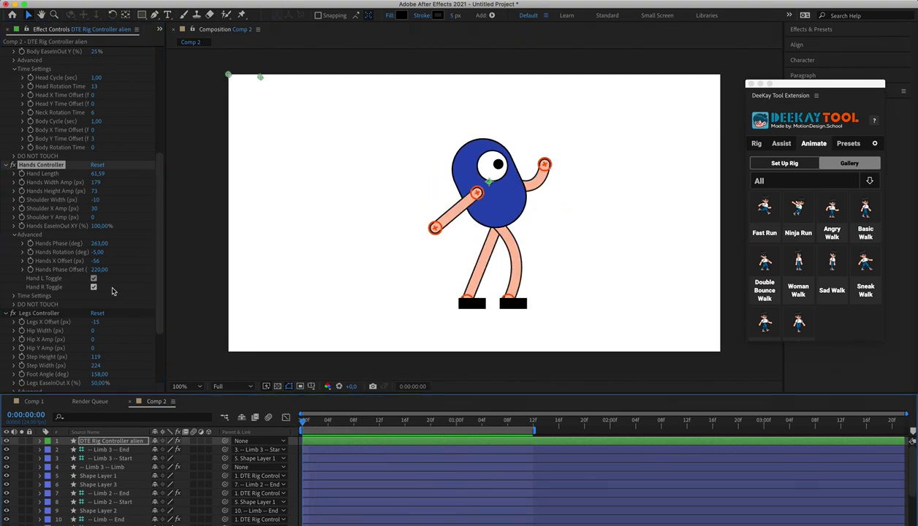
key("space")
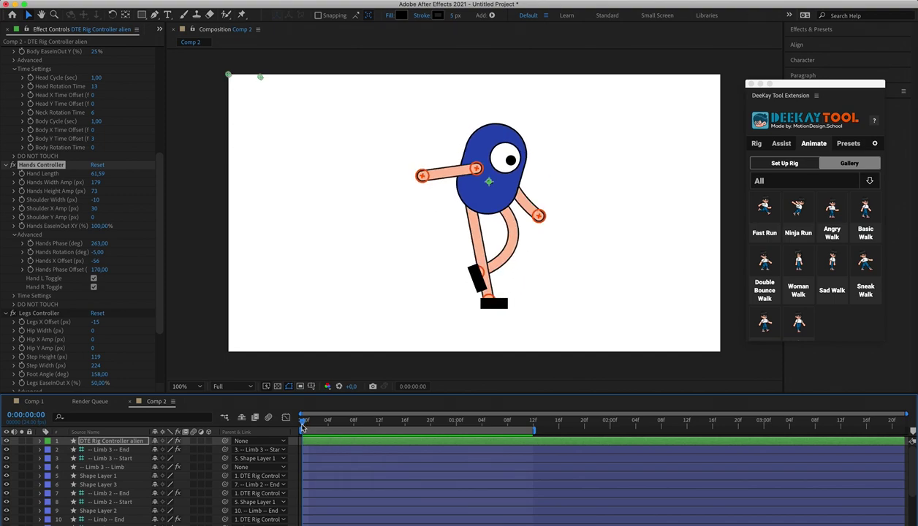
key("space")
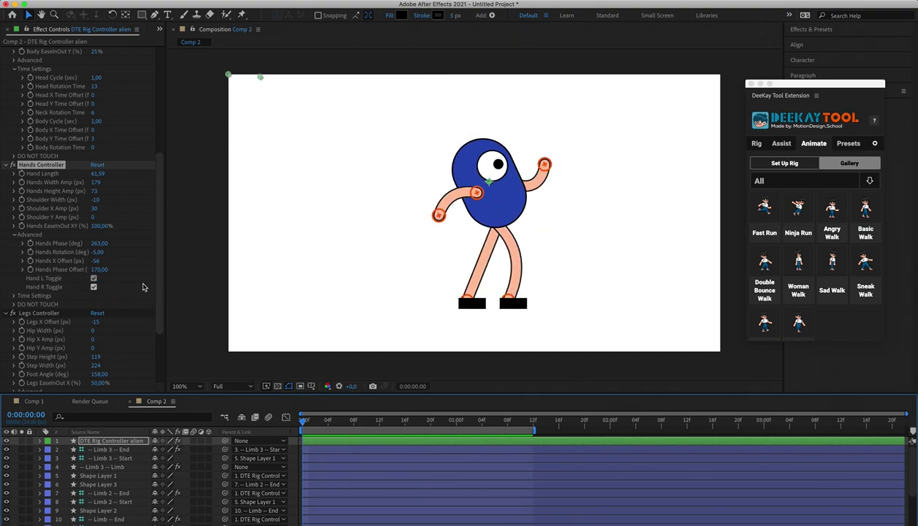
key("ctrl+z")
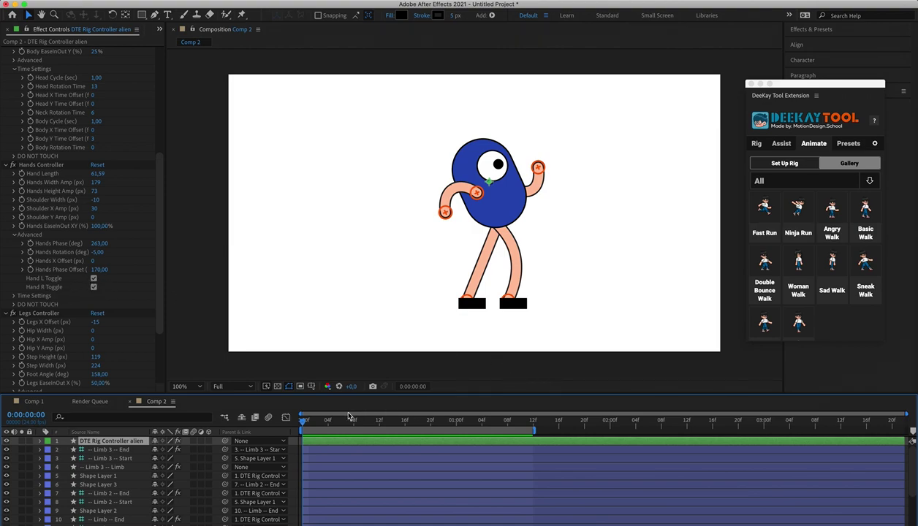
key("space")
key("space")
- Turn off Hand L Toggle, stretch the right hand outward, and preview the walk
left_click(94, 279)
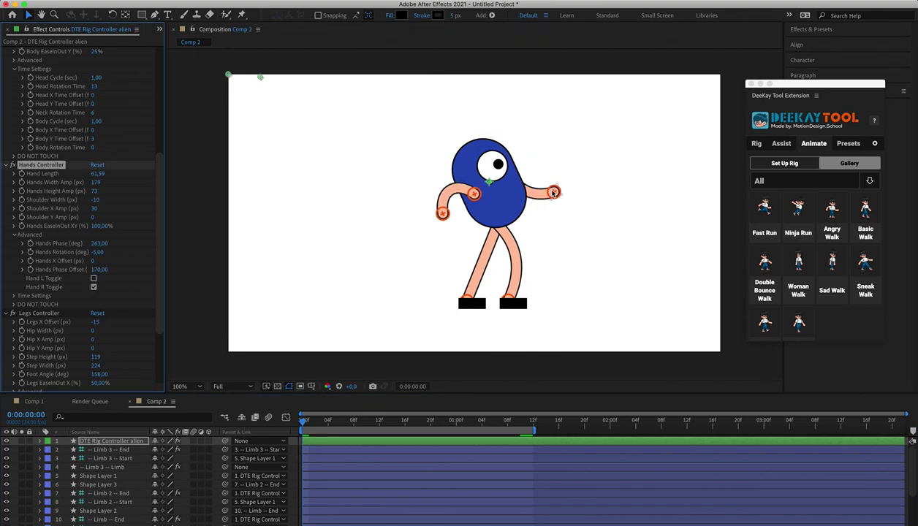
mouse_move(553, 193)
left_mouse_down()
mouse_move(557, 180)
mouse_move(571, 177)
mouse_move(558, 186)
mouse_move(559, 172)
mouse_move(561, 179)
left_mouse_up()
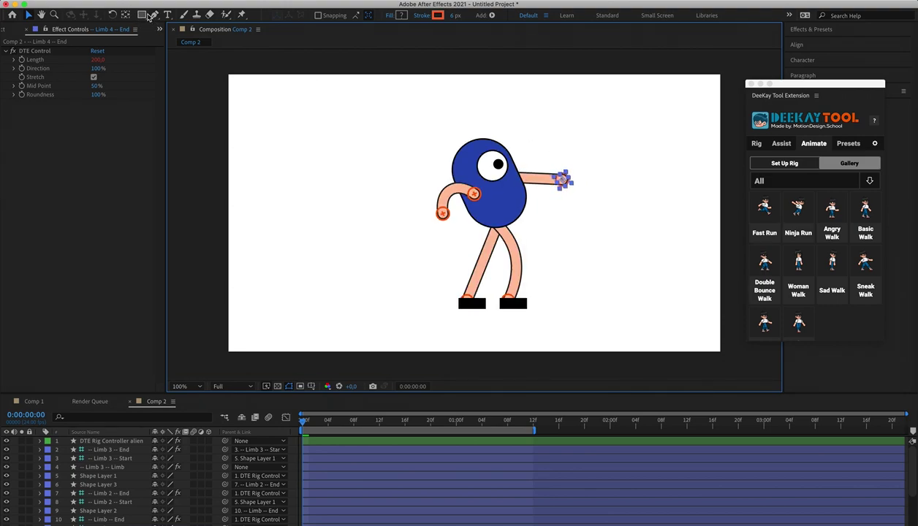
left_click(640, 152)
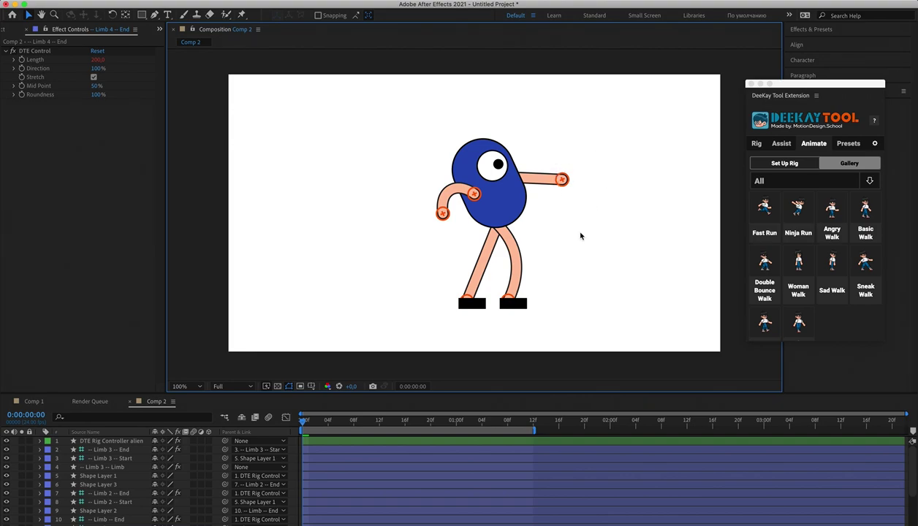
key("space")
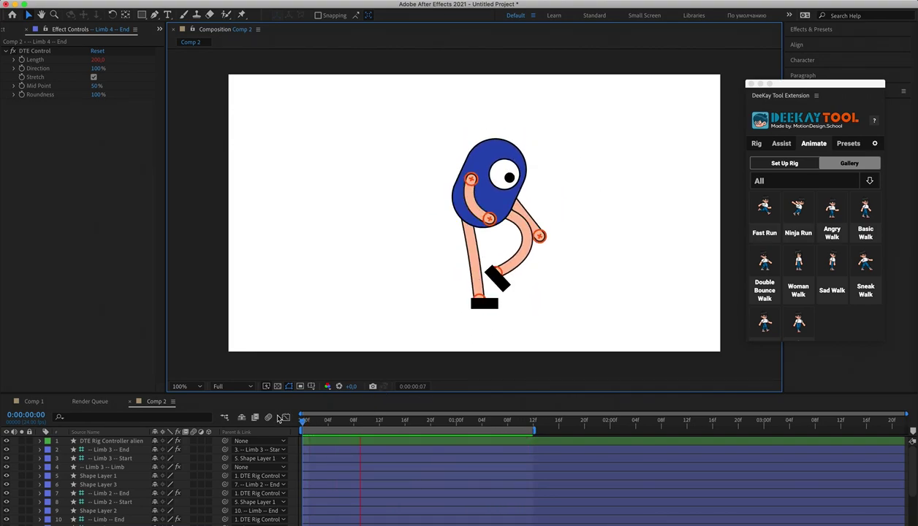
- On the DTE Rig Controller alien layer, re-enable Hand L Toggle under Time Settings and preview
left_click(124, 443)
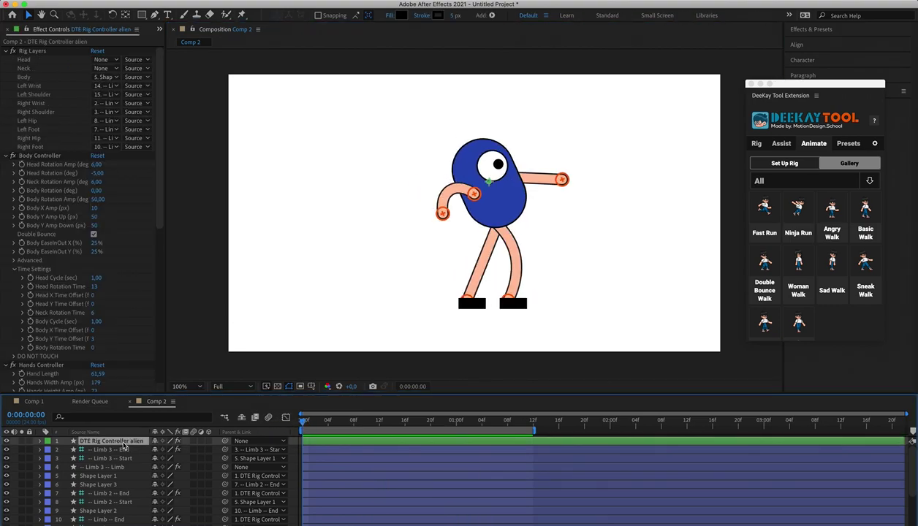
scroll(59, 238, "down", 10)
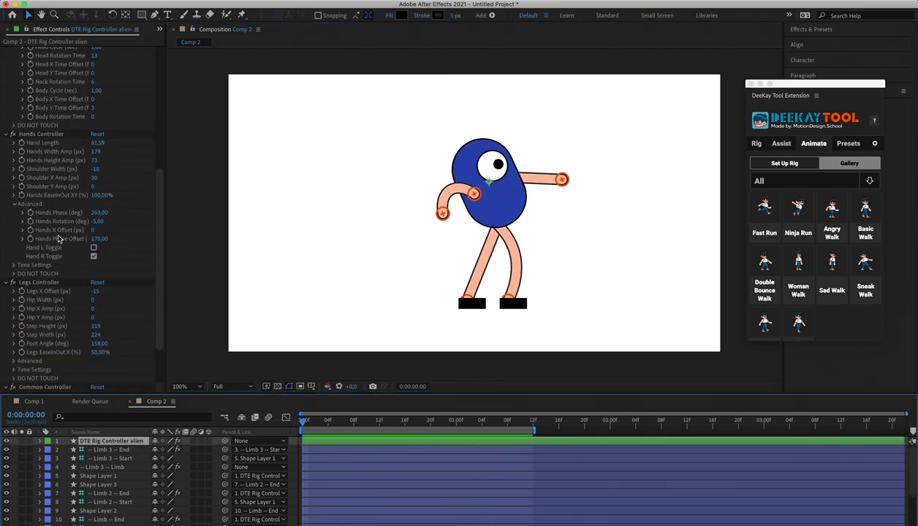
scroll(57, 230, "up", 2)
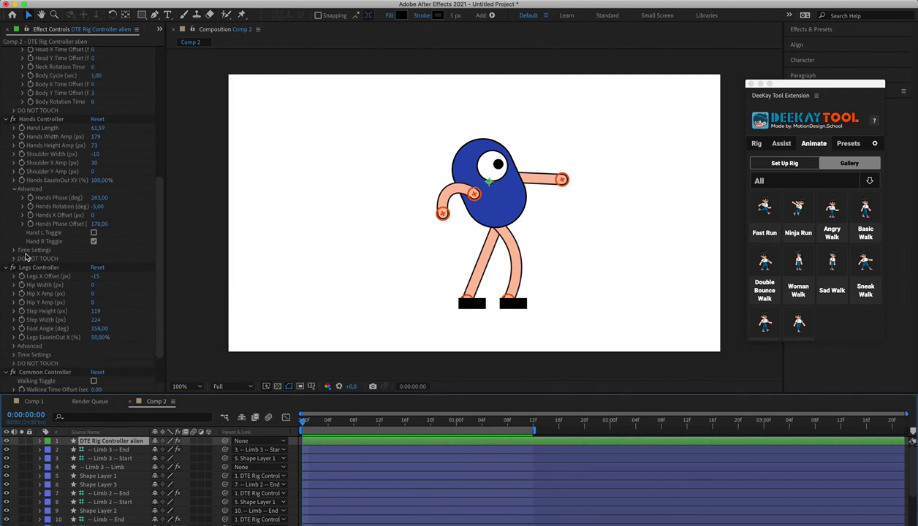
left_click(14, 251)
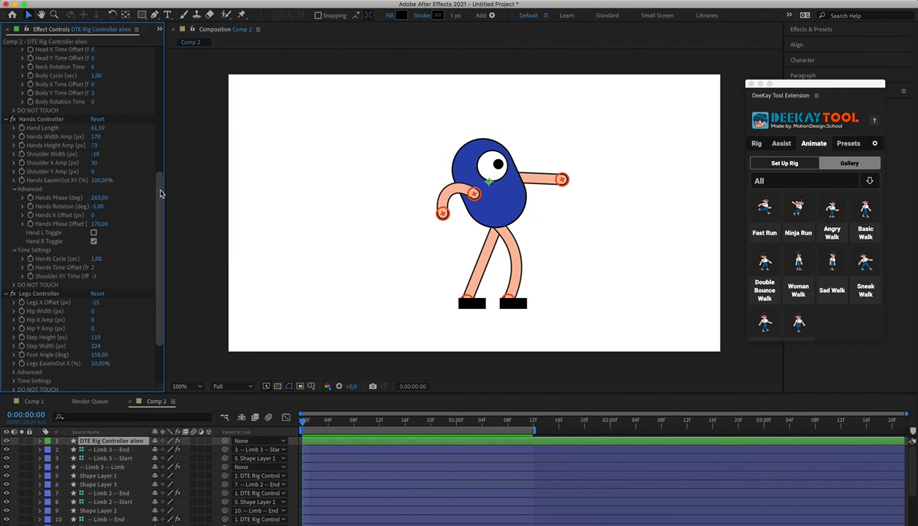
scroll(119, 248, "down", 4)
scroll(121, 249, "down", 2)
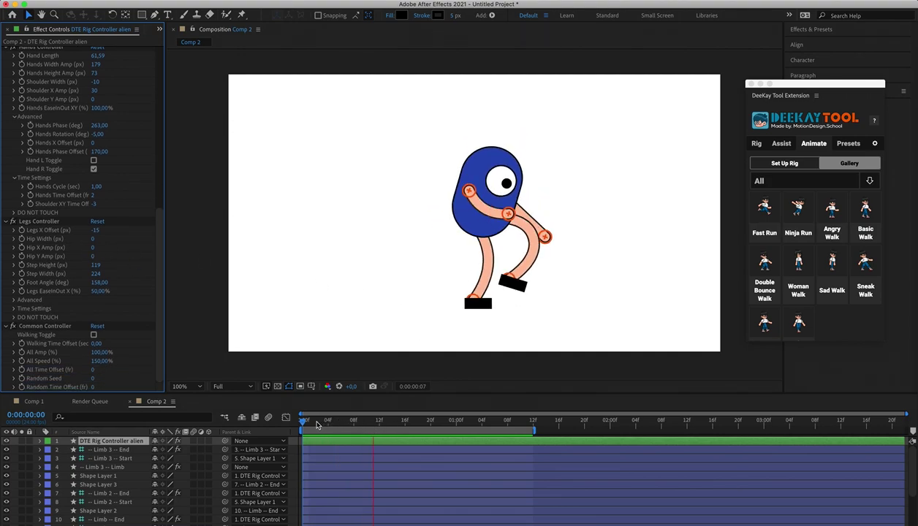
left_click(94, 161)
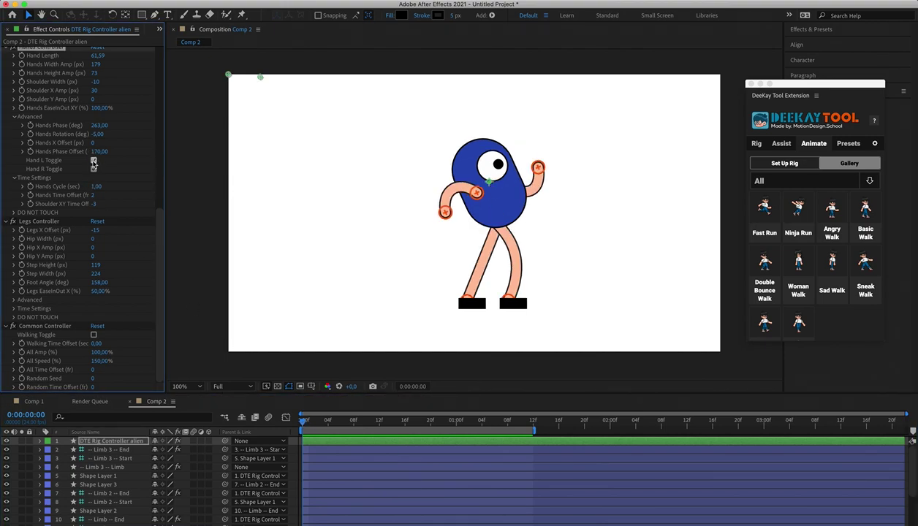
key("space")
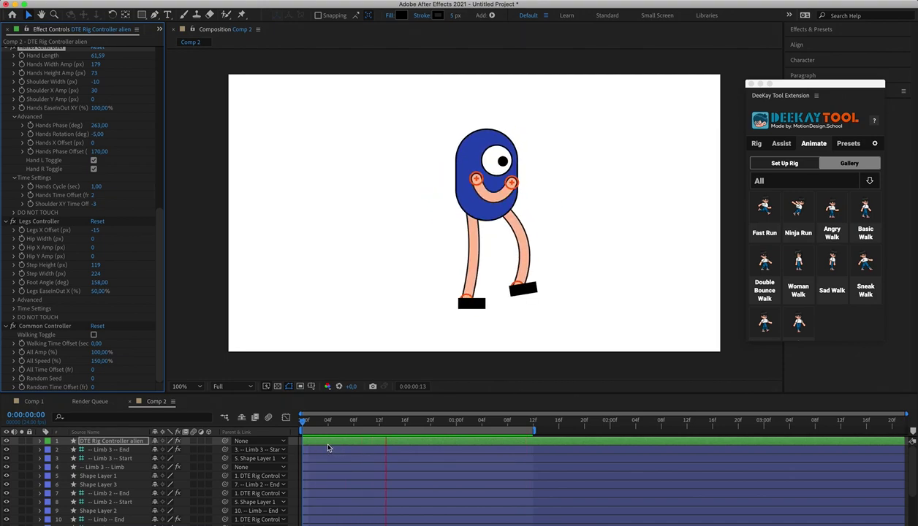
key("space")
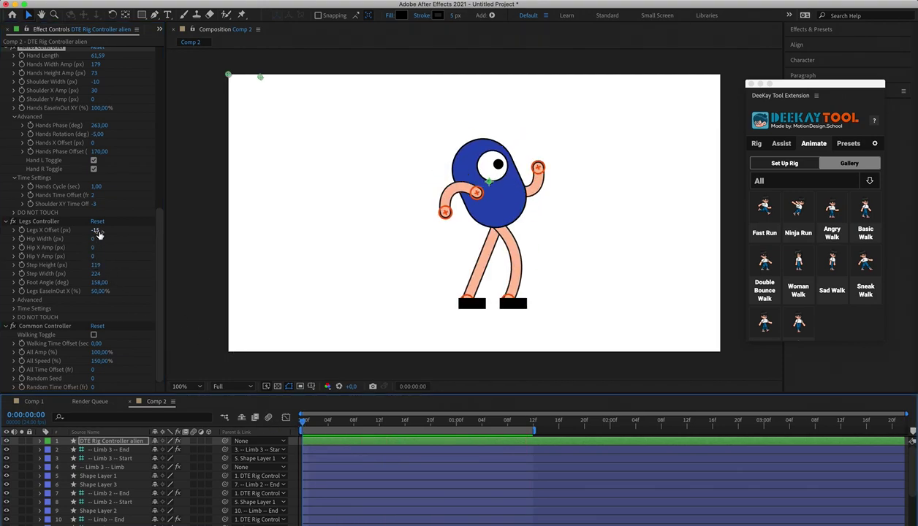
- Set the legs horizontal offset to -15 and return to the first frame
mouse_move(97, 233)
left_mouse_down()
mouse_move(22, 230)
mouse_move(247, 225)
mouse_move(154, 233)
mouse_move(84, 224)
mouse_move(134, 226)
mouse_move(106, 226)
left_mouse_up()
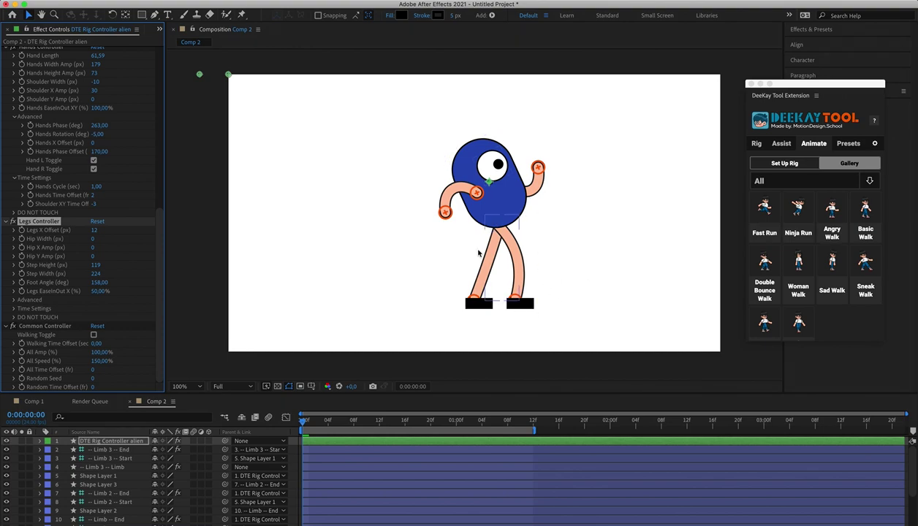
left_click(95, 231)
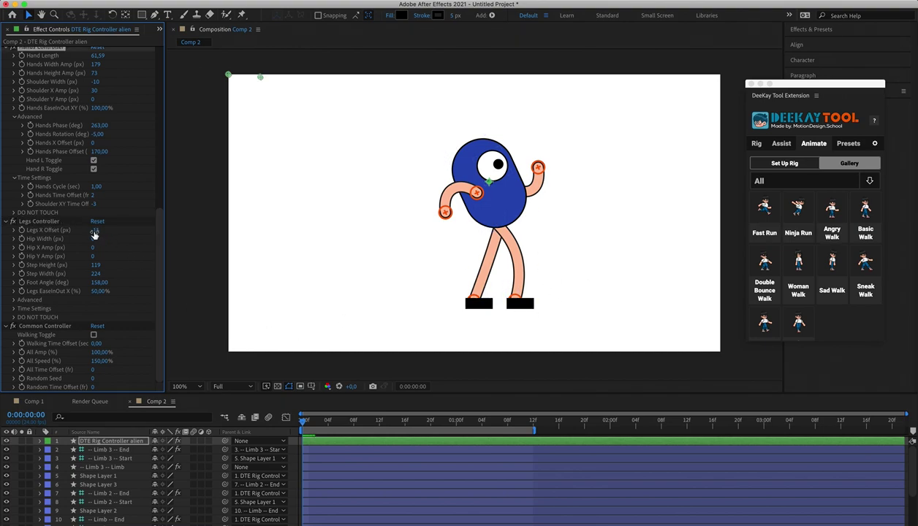
type("-15")
key("Return")
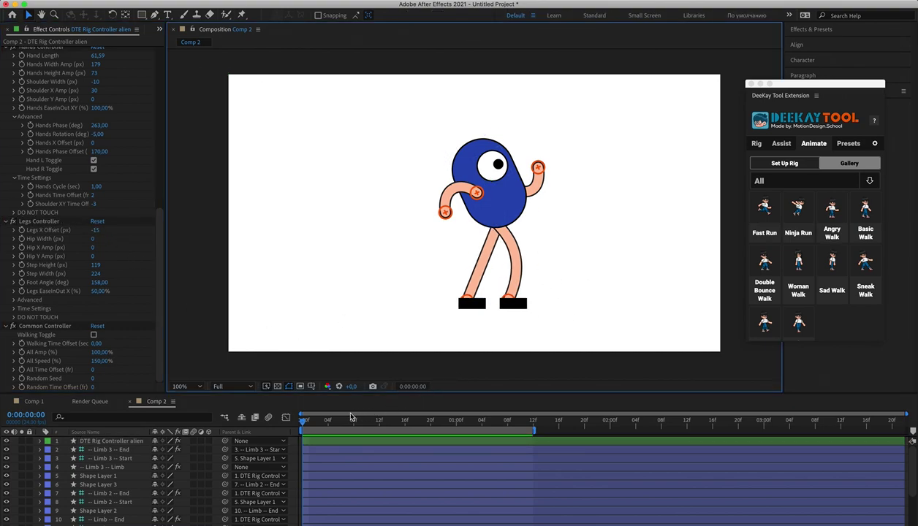
left_click(329, 422)
left_click_drag(328, 424, 302, 422)
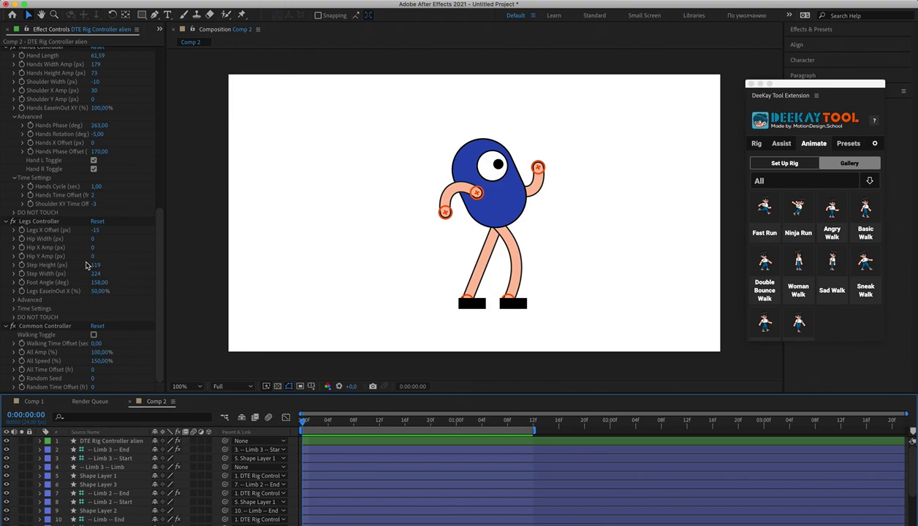
left_click(36, 269)
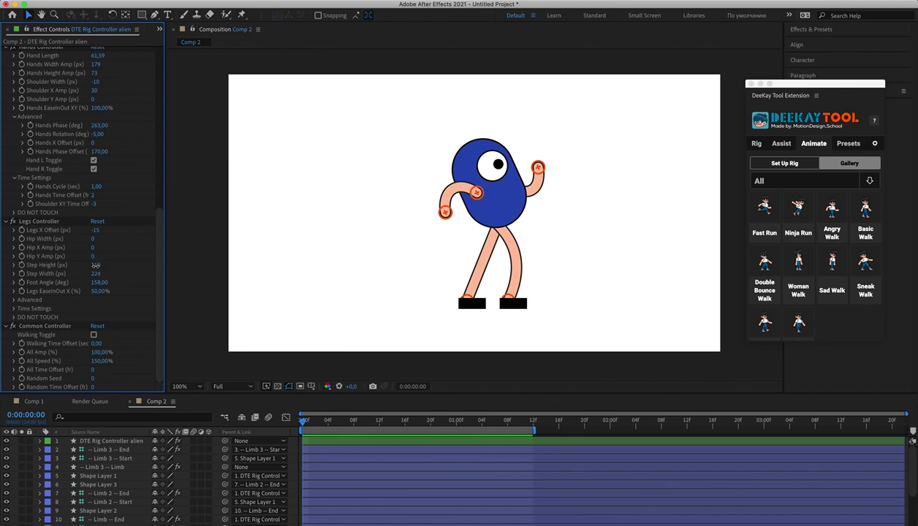
- Preview Step Height at 200 and 400, then settle it at 150
left_click_drag(95, 266, 111, 273)
left_click(100, 265)
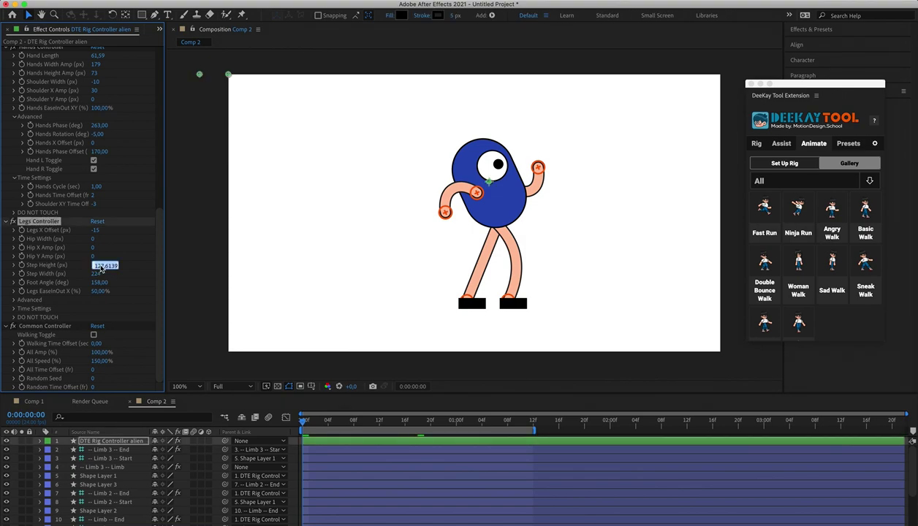
type("200")
left_click(134, 260)
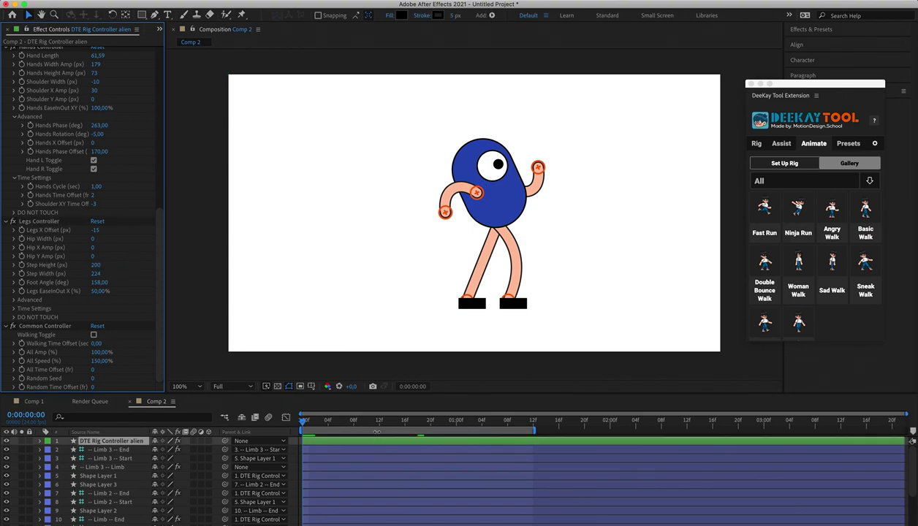
key("space")
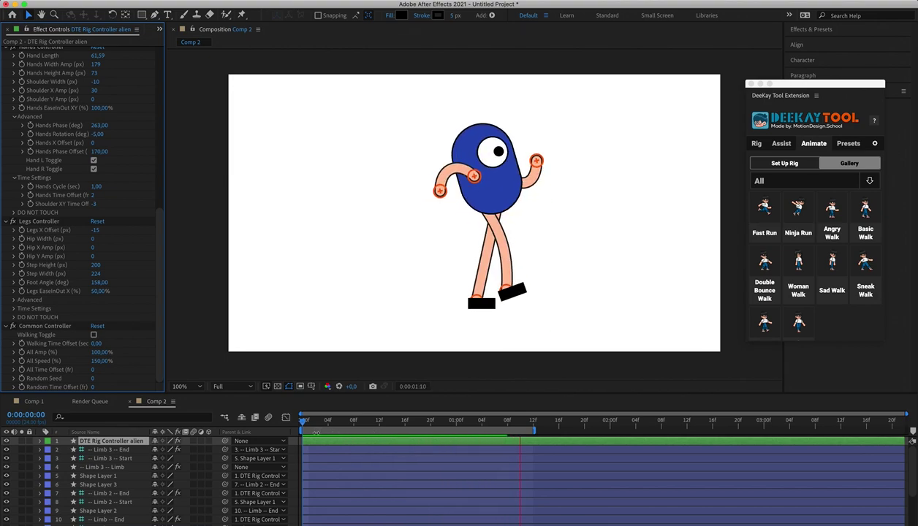
left_click(100, 265)
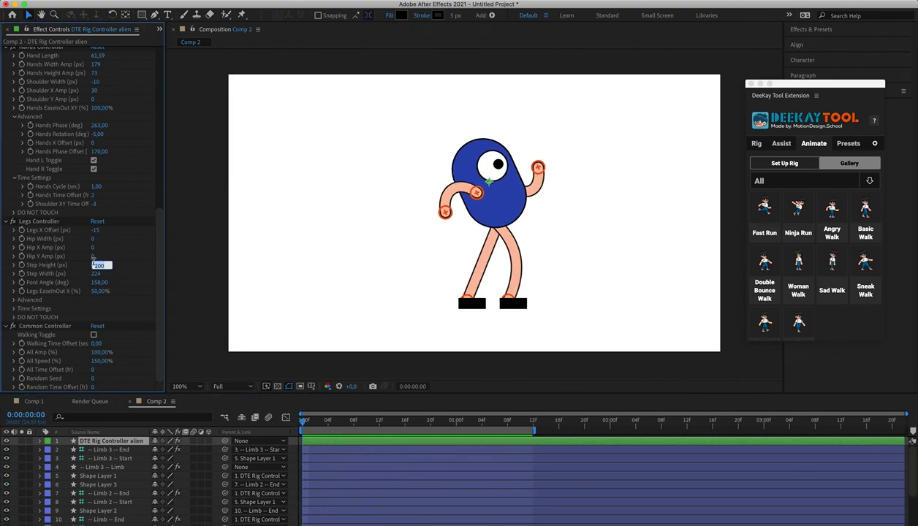
left_click(123, 266)
key("space")
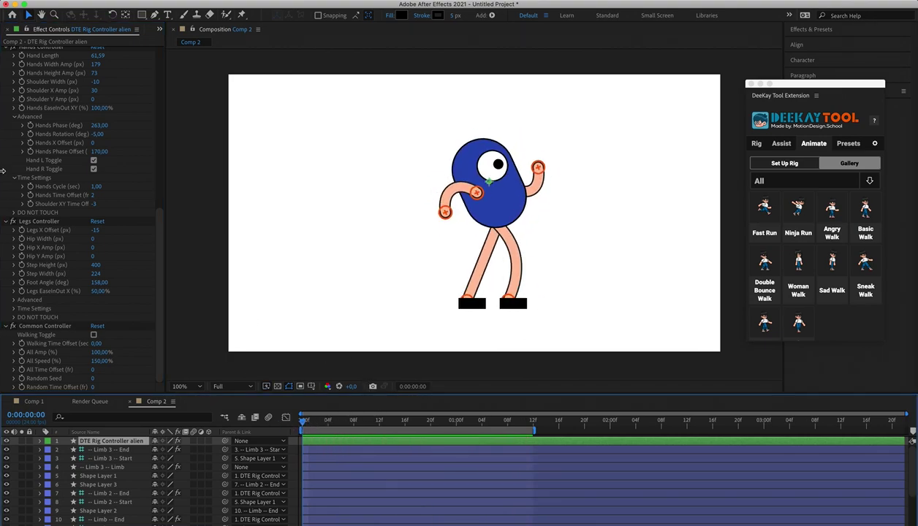
left_click(64, 227)
left_click(98, 265)
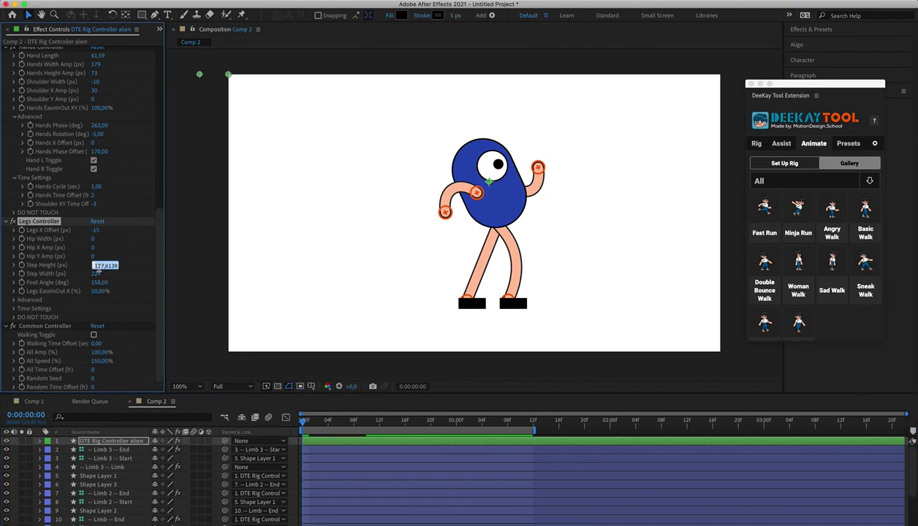
type("150")
left_click(133, 259)
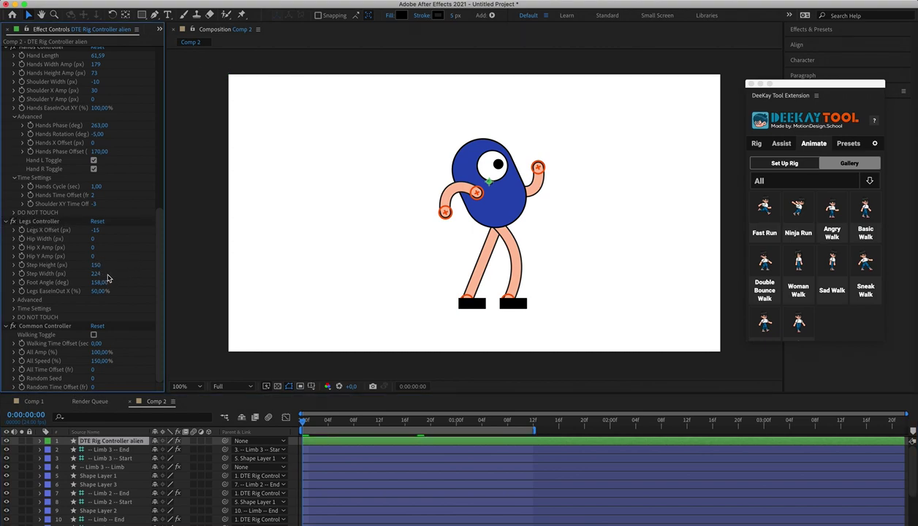
- Preview a wider Step Width, then set it to 300 and preview again
left_click(95, 274)
type("3,")
type("00")
left_click(131, 267)
key("space")
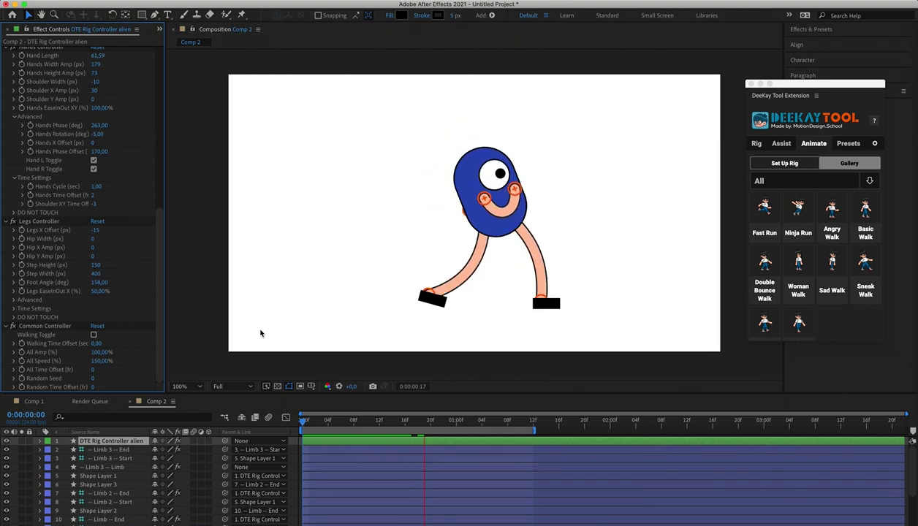
left_click(304, 421)
left_click(95, 273)
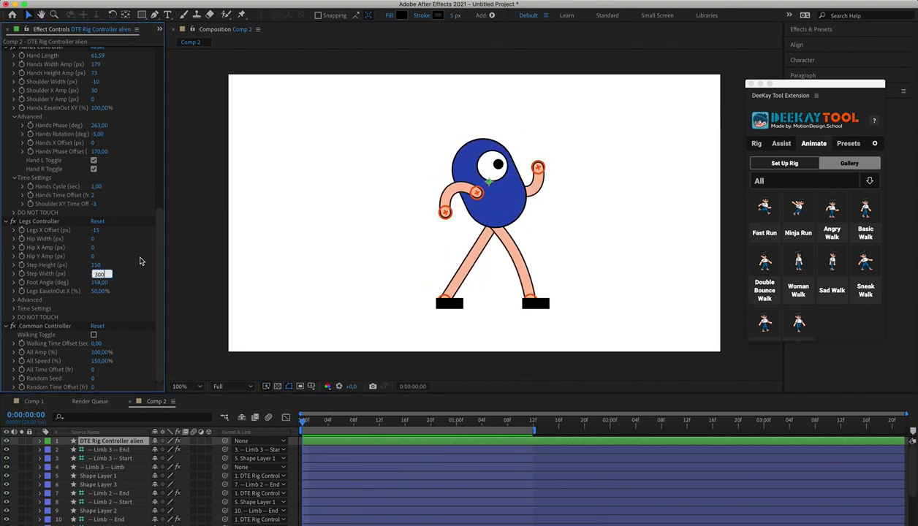
type("300")
left_click(141, 261)
key("space")
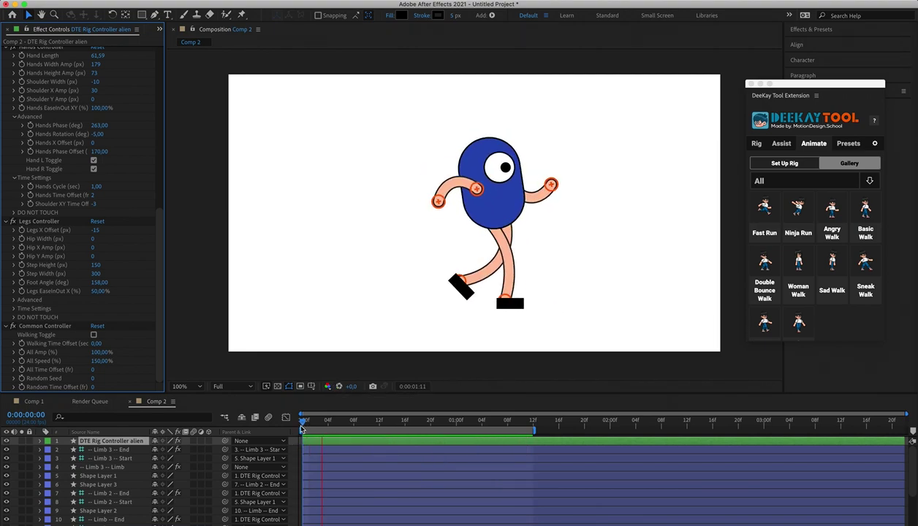
key("space")
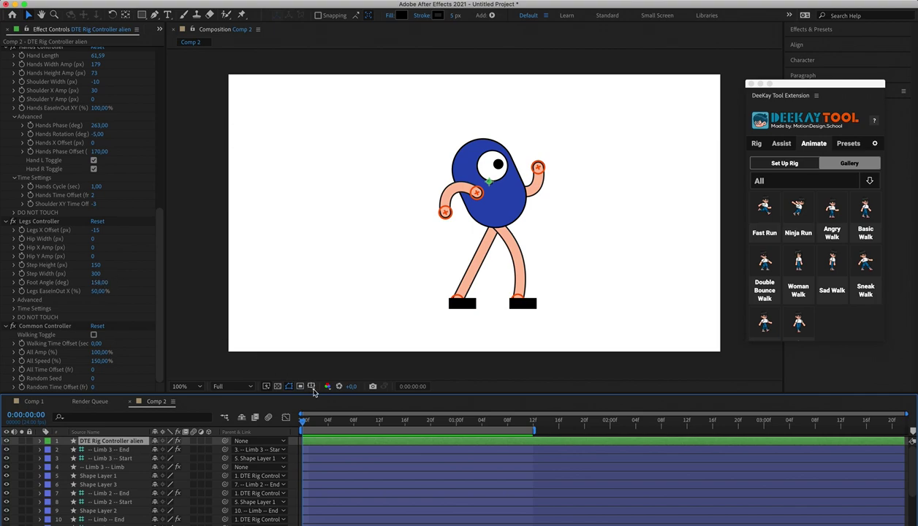
- Set Foot Angle to 300 on the DTE Rig Controller alien layer and preview the walk
left_click_drag(308, 424, 329, 423)
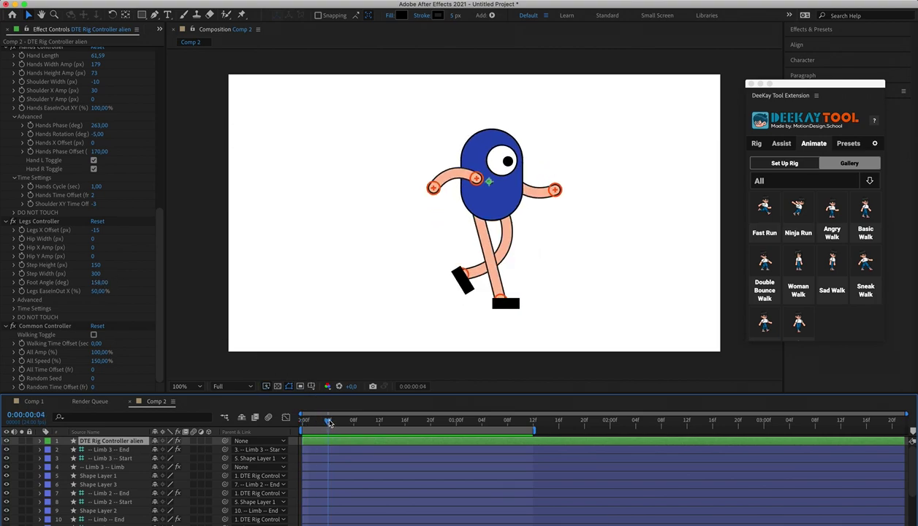
left_click(464, 285)
left_click(111, 440)
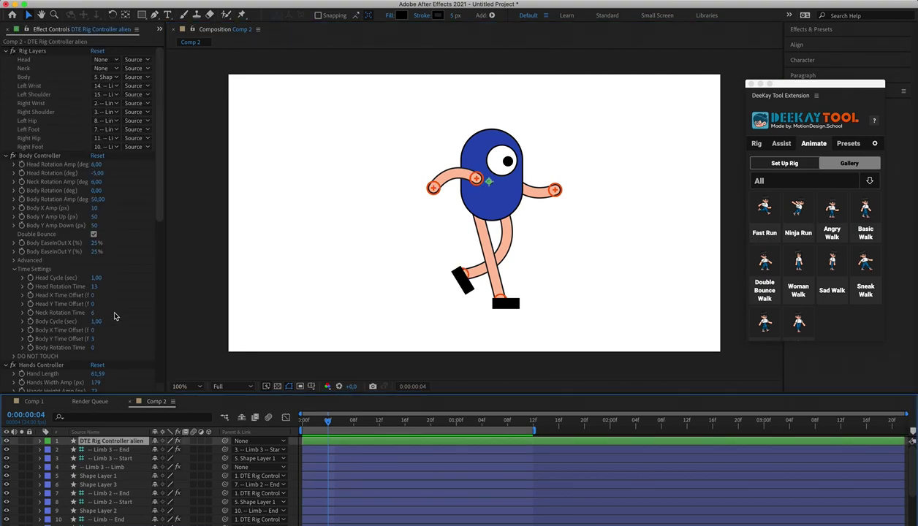
scroll(114, 314, "down", 3)
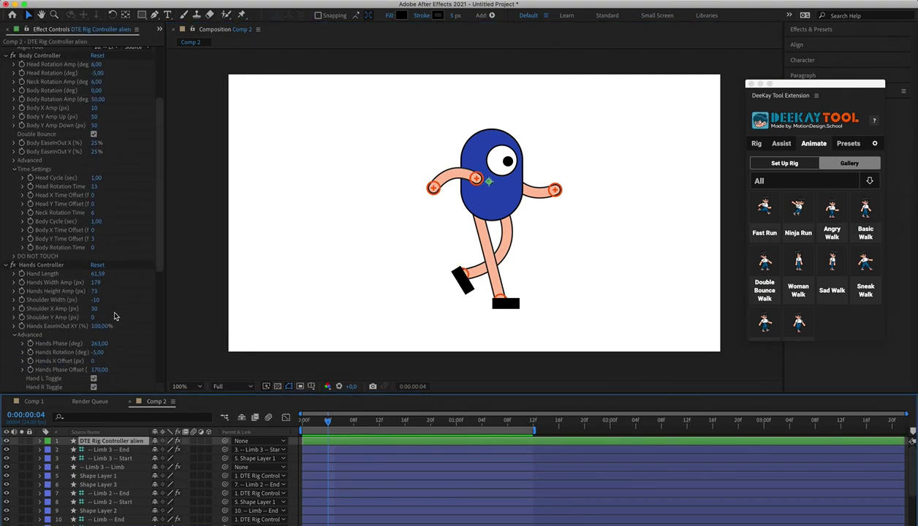
scroll(114, 316, "down", 10)
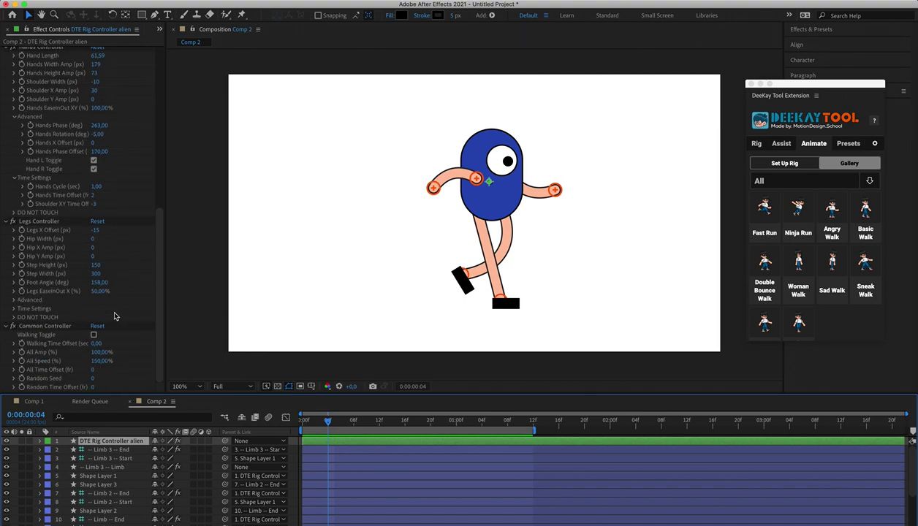
left_click(99, 283)
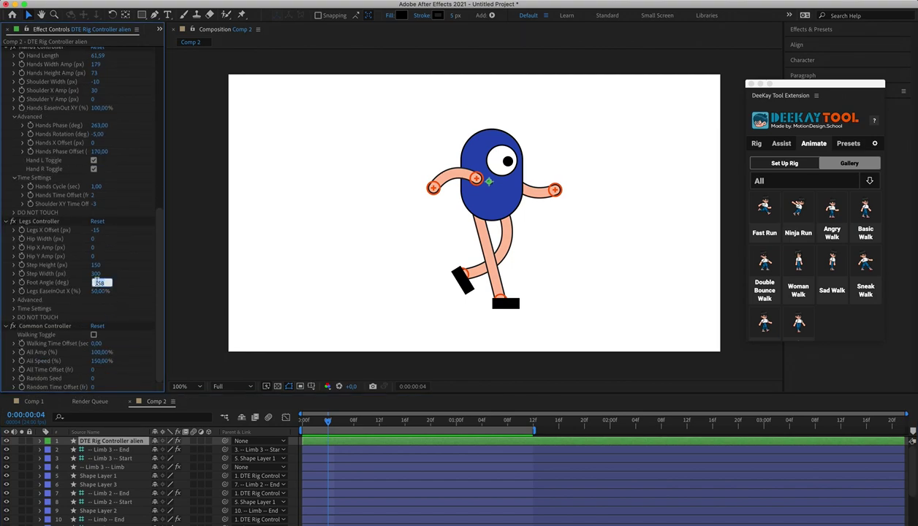
key("Return")
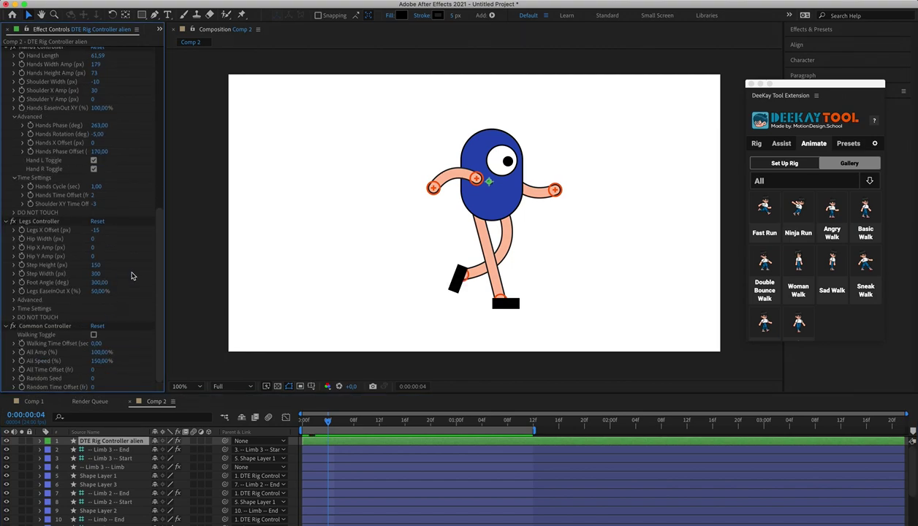
key("space")
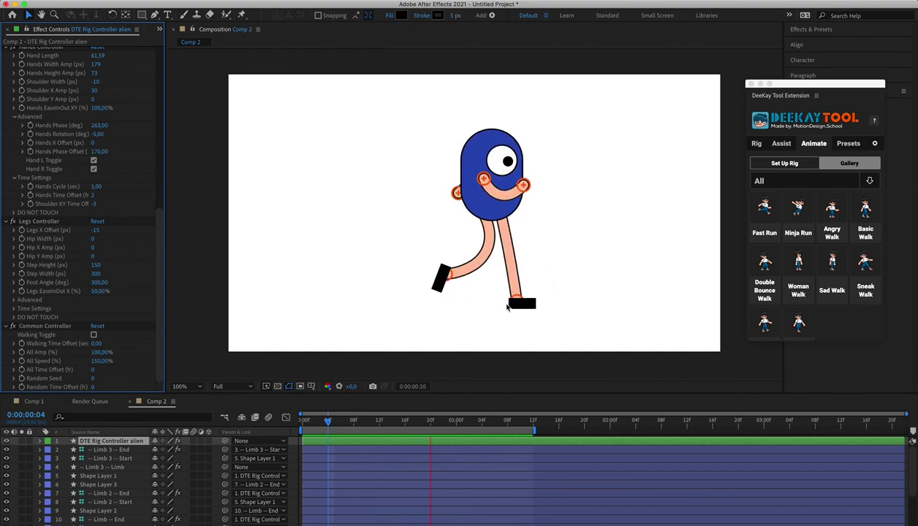
key("space")
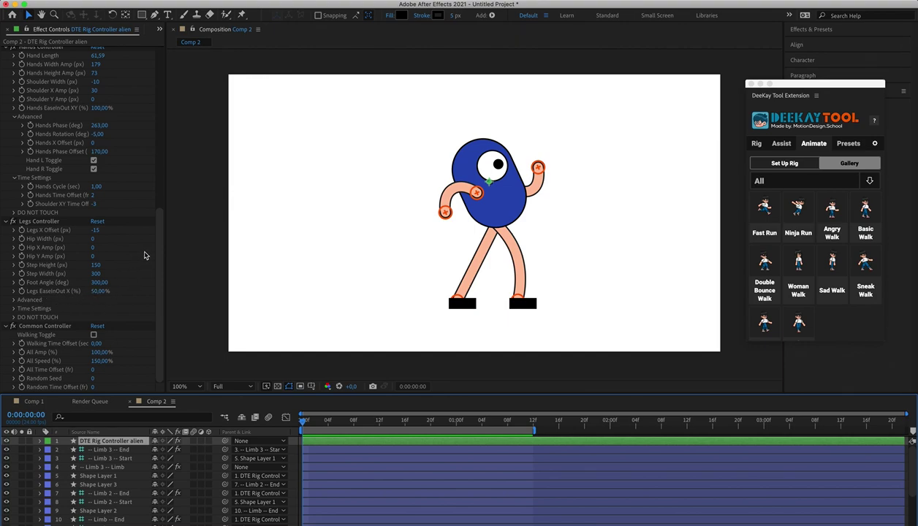
- In the legs' Advanced settings, try Legs X Phase Offset at 0, then set it to 173
left_click(14, 256)
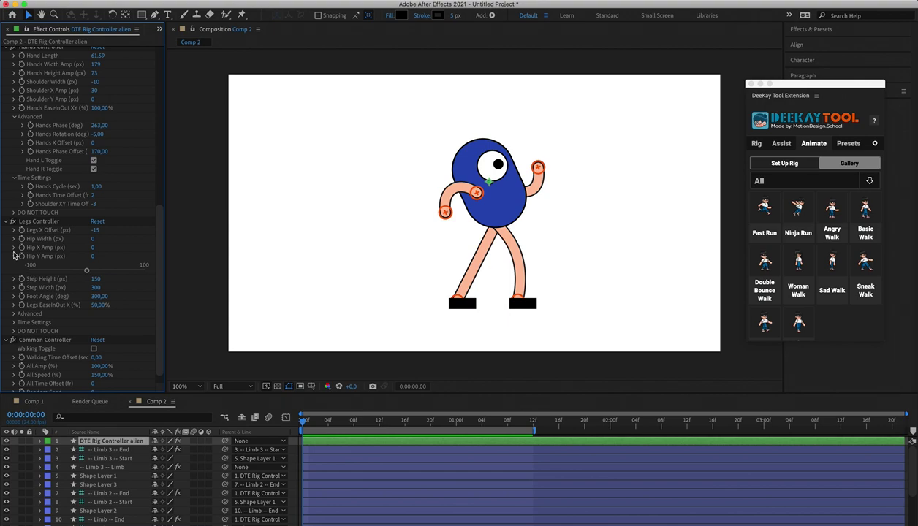
left_click(14, 256)
left_click(12, 299)
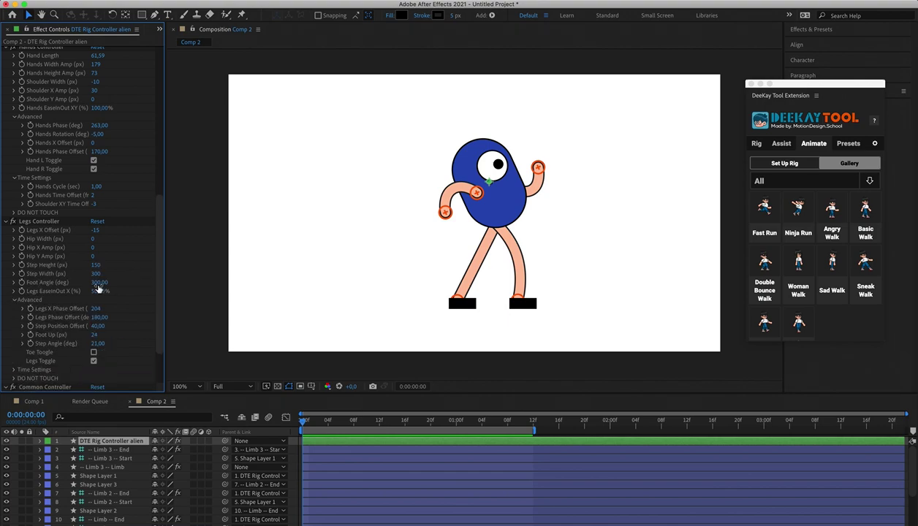
scroll(133, 282, "down", 2)
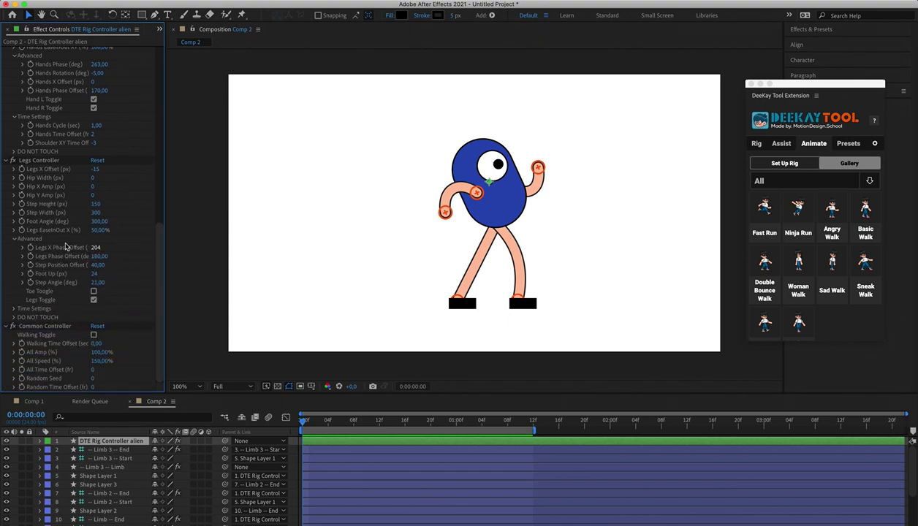
left_click_drag(95, 247, 73, 247)
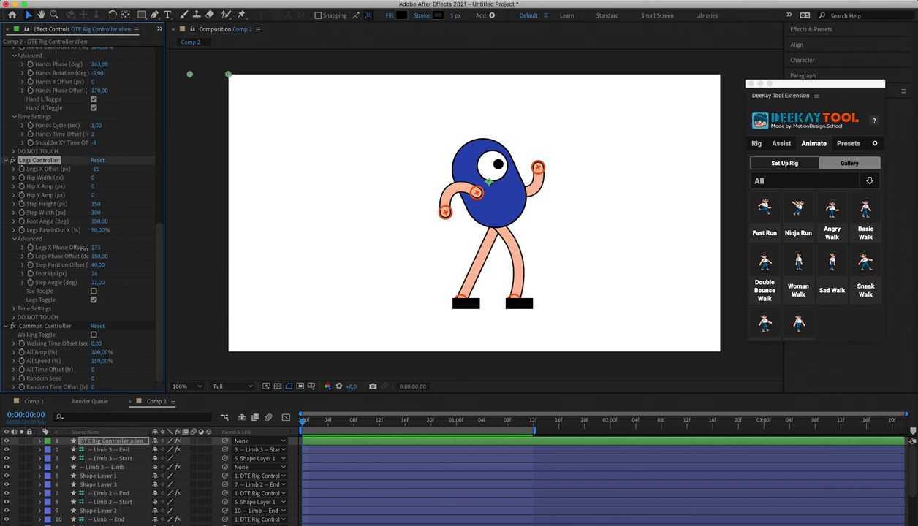
left_click(95, 247)
key("Return")
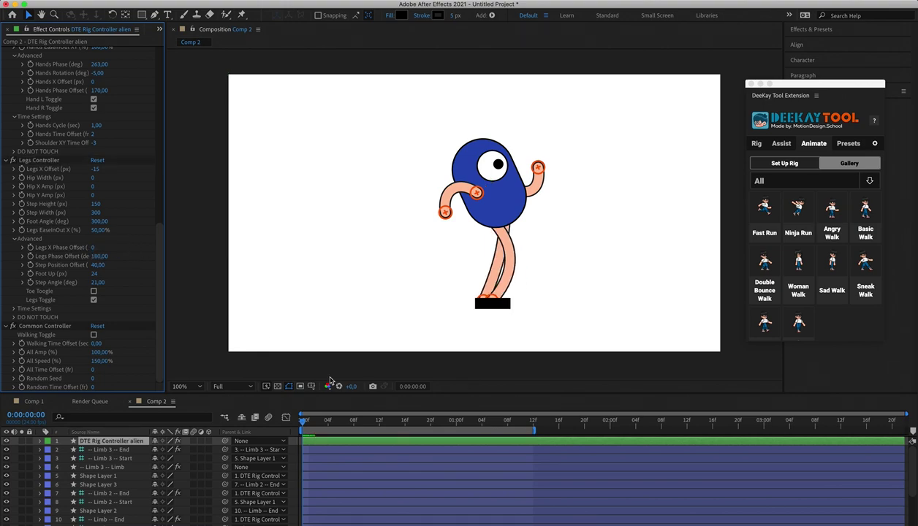
key("space")
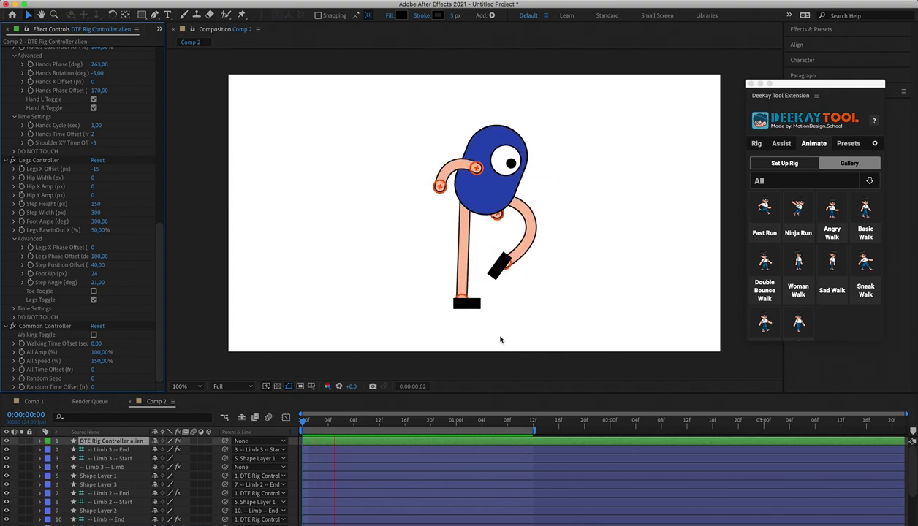
left_click_drag(96, 247, 99, 292)
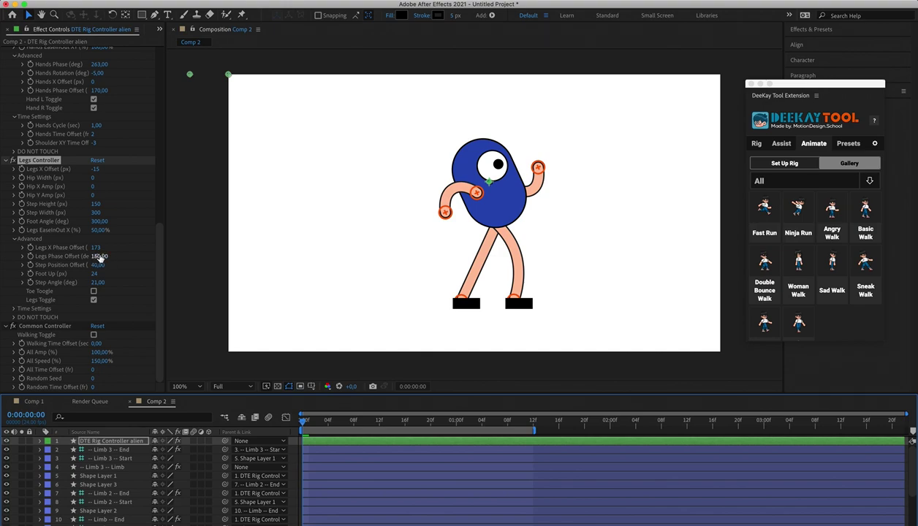
- Try Legs Phase Offset values of 90 and 0, then restore it to 180
left_click(102, 257)
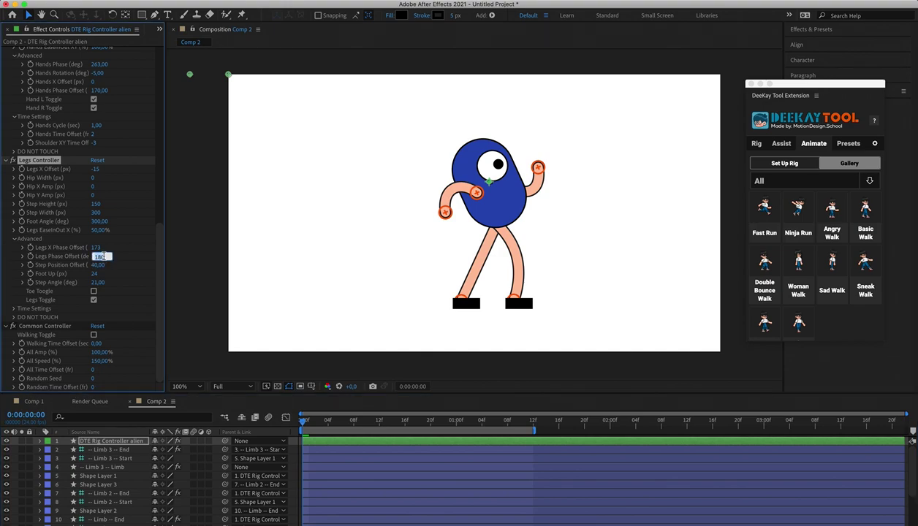
key("Return")
key("space")
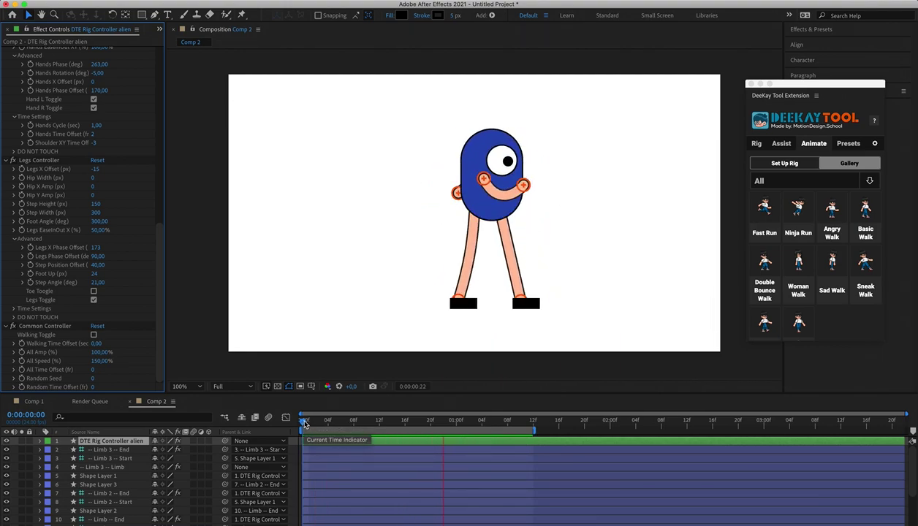
key("space")
key("super+z")
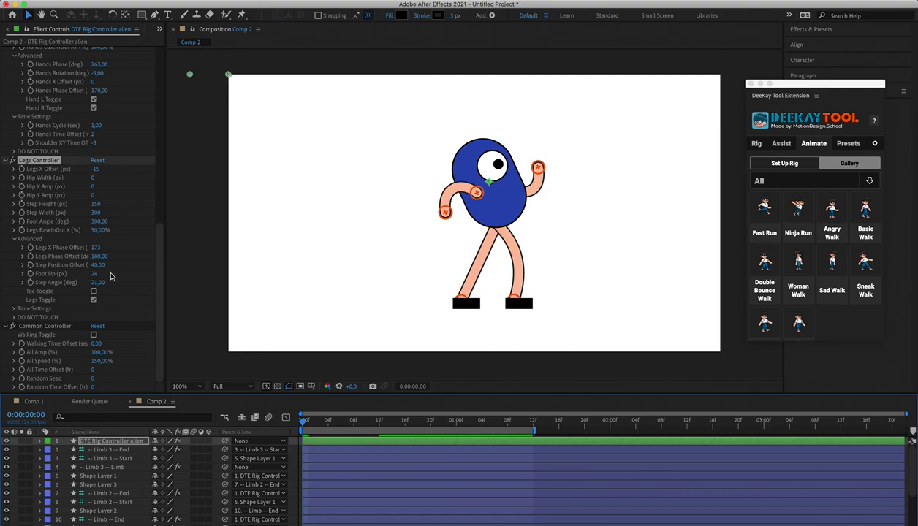
left_click(99, 255)
type("0")
key("Return")
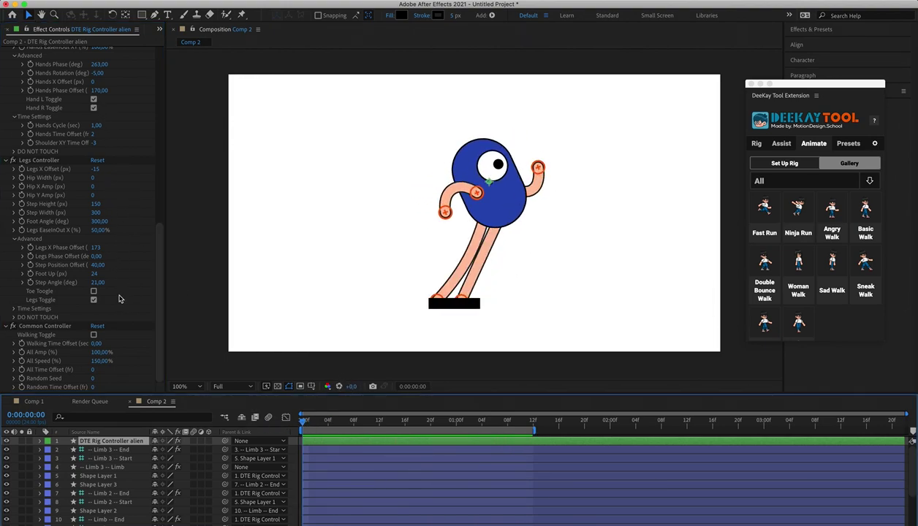
left_click(97, 256)
type("180")
key("Return")
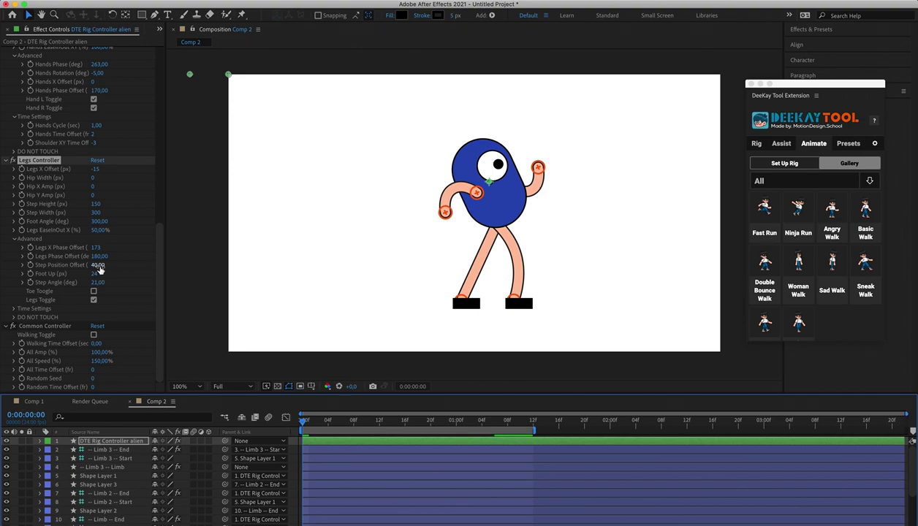
- Preview a Step Position Offset of 70, then return it to 40
left_click_drag(100, 266, 114, 266)
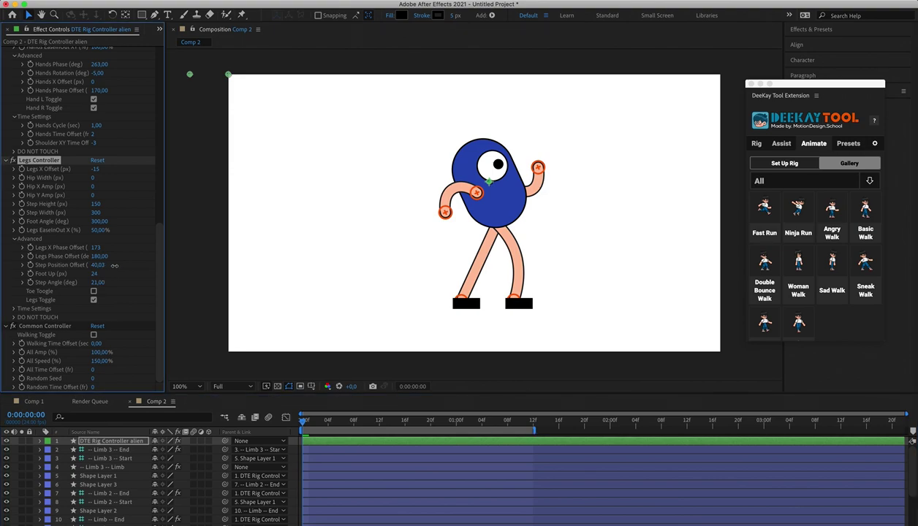
left_click(95, 266)
type("70")
key("Return")
key("space")
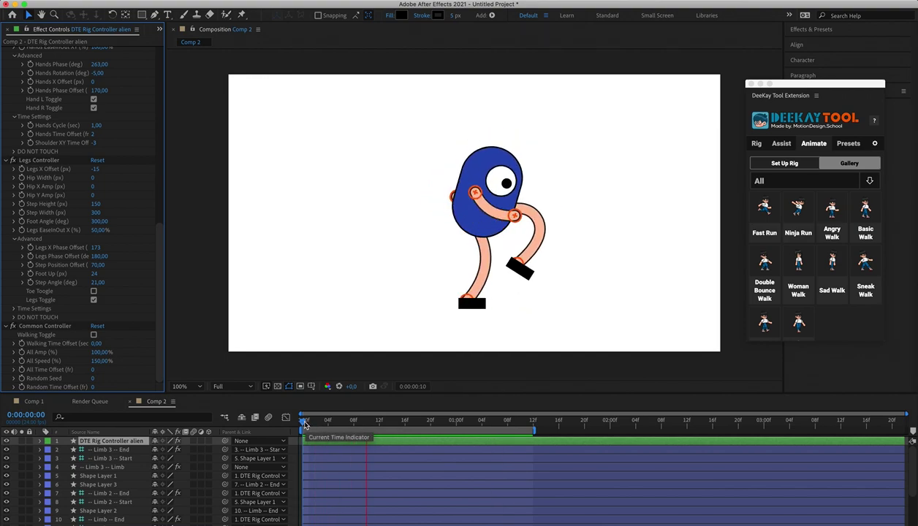
key("space")
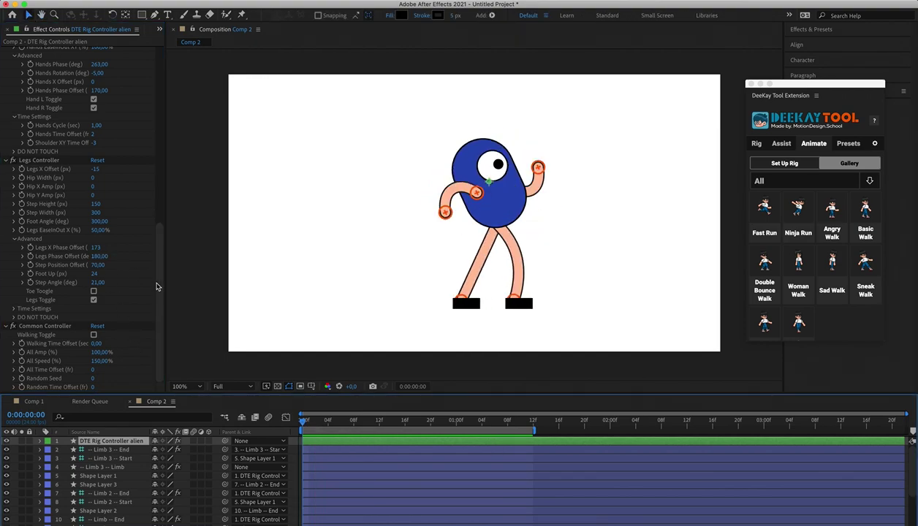
left_click(97, 265)
type("40")
key("Return")
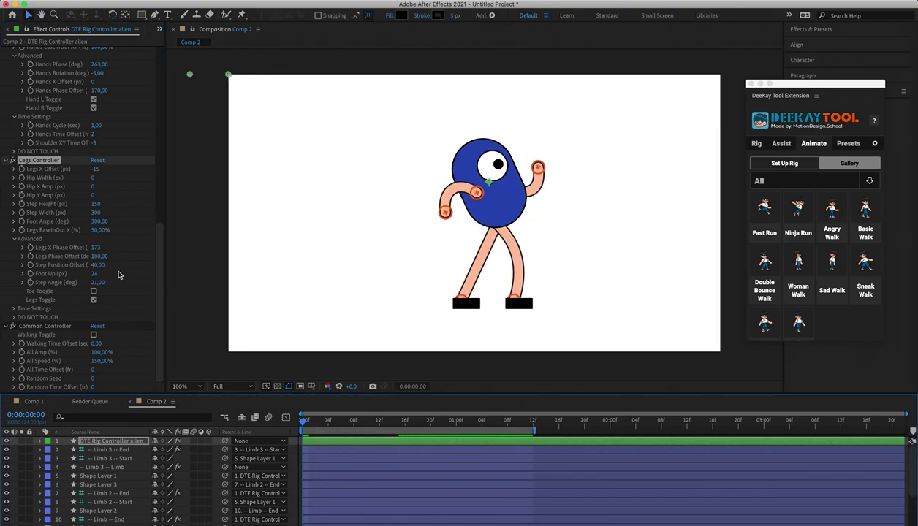
- Raise Foot Up and test the walk with Legs Toggle off, then turn it back on
left_click_drag(94, 273, 113, 274)
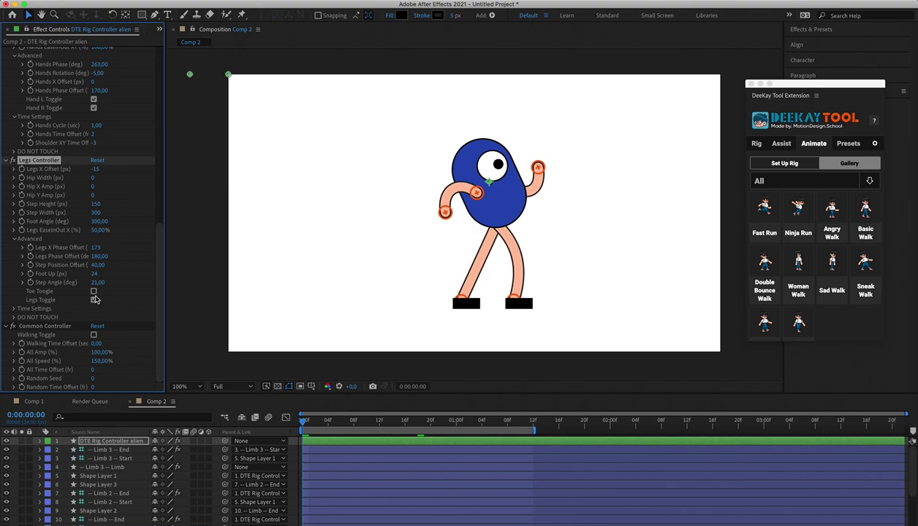
key("space")
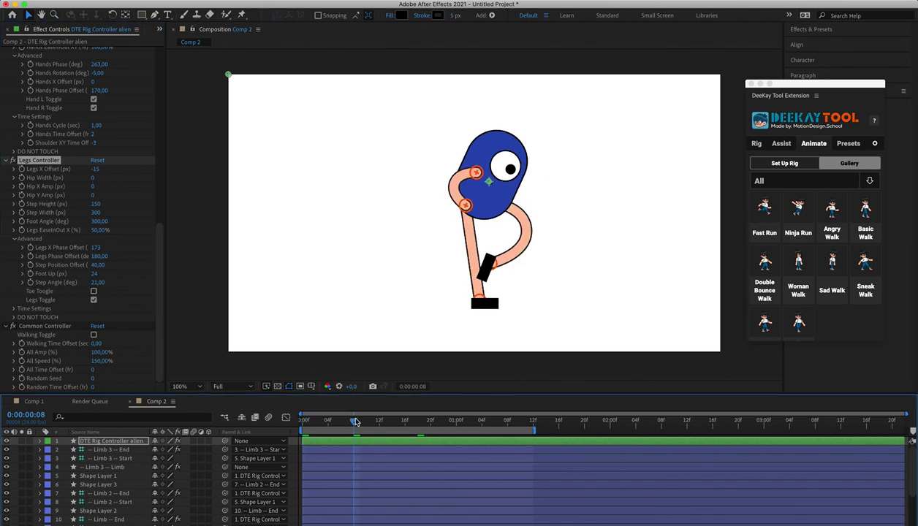
key("space")
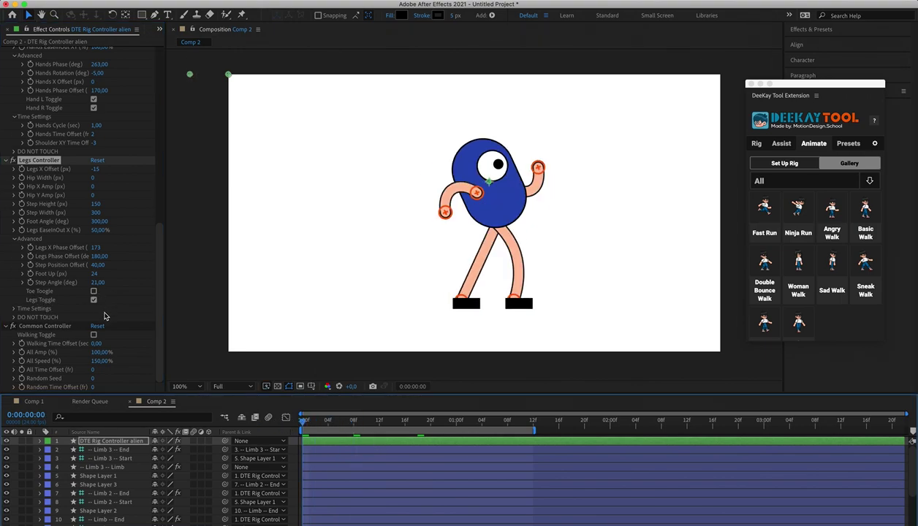
key("space")
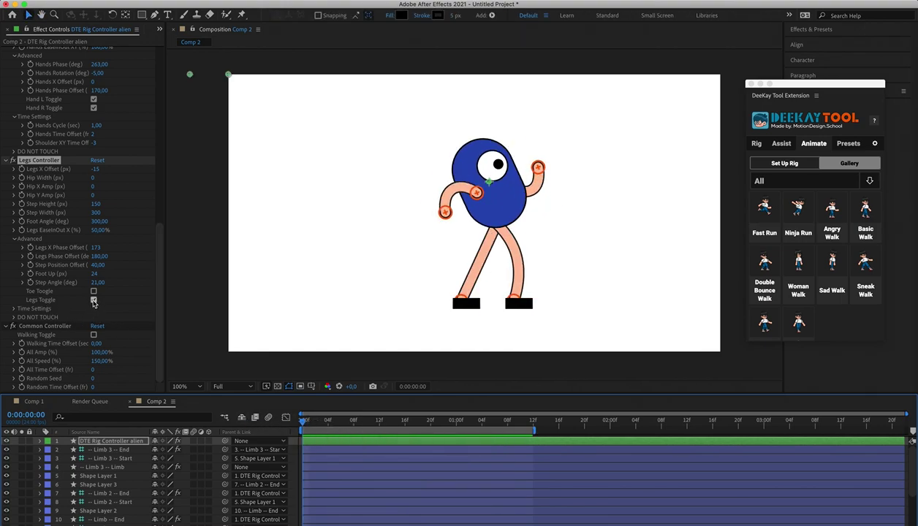
left_click(93, 300)
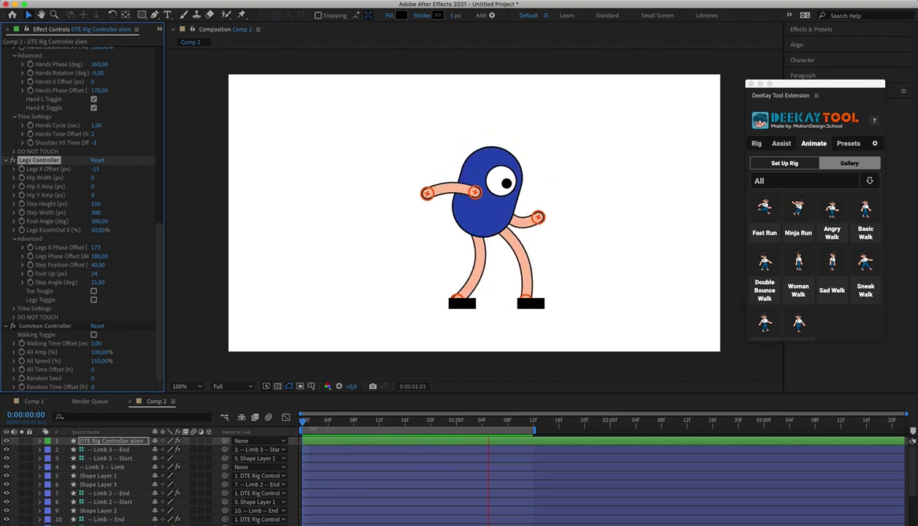
left_click(309, 421)
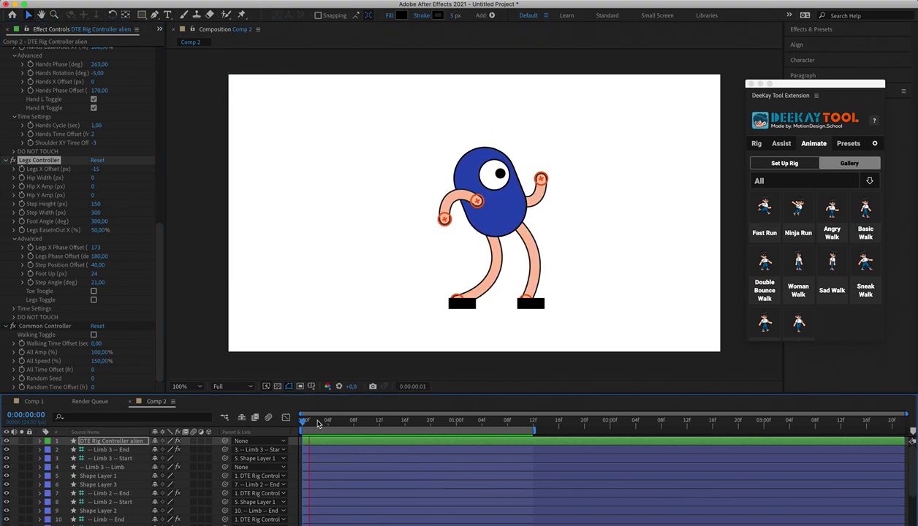
left_click_drag(318, 424, 304, 422)
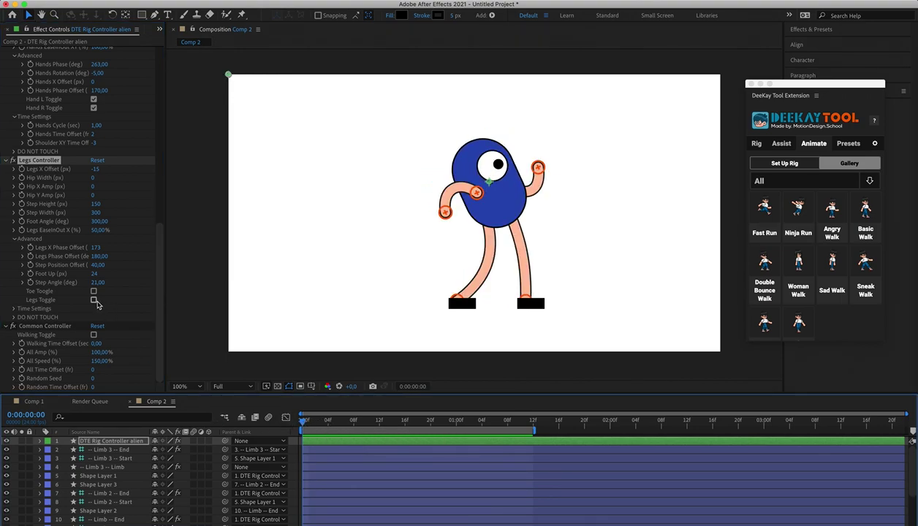
left_click(94, 301)
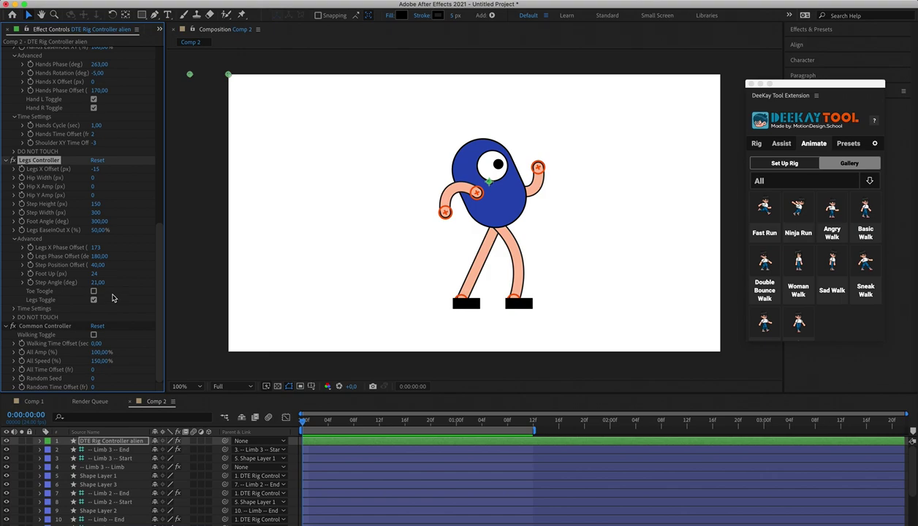
- Expand the legs' Time Settings and review the walk poses up to frame 18
left_click(14, 309)
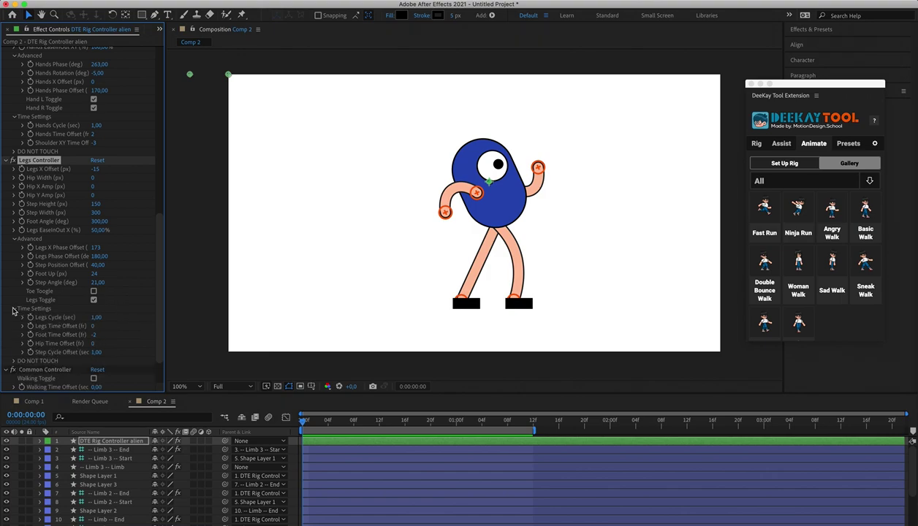
scroll(133, 309, "down", 2)
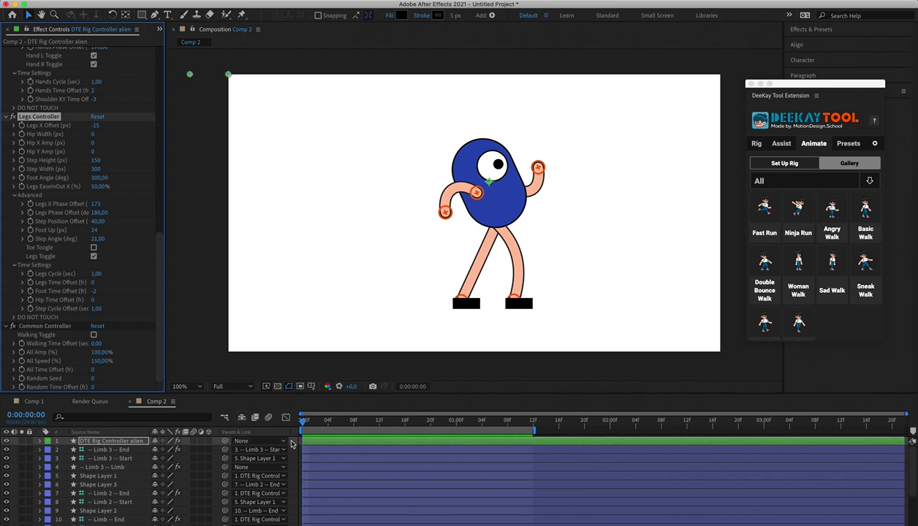
key("space")
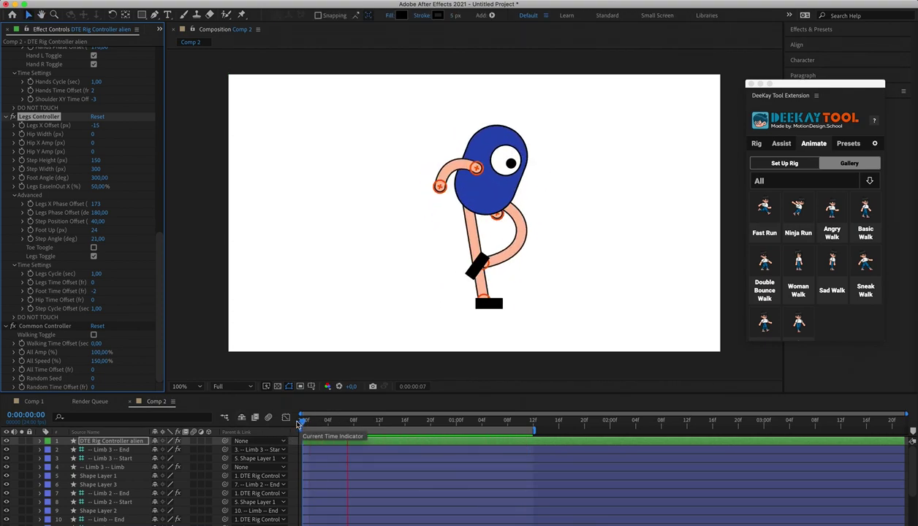
key("space")
left_click_drag(309, 424, 272, 421)
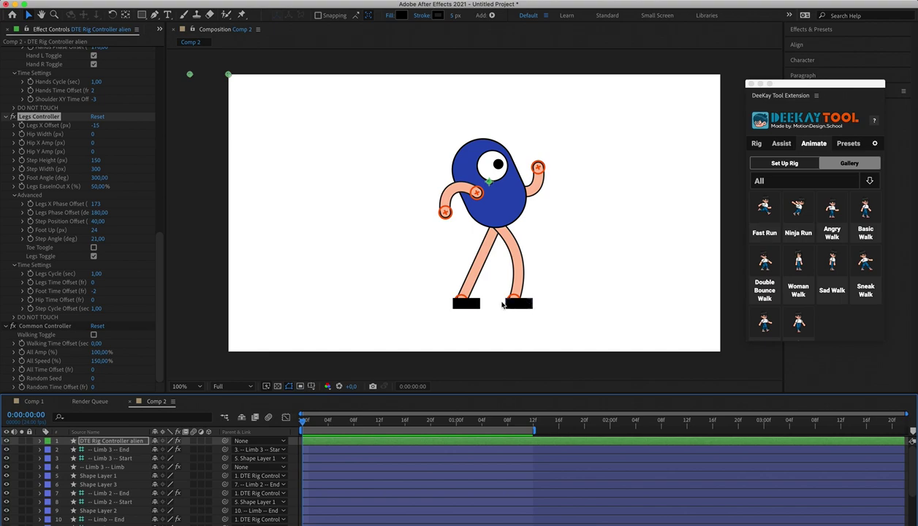
left_click_drag(328, 424, 412, 424)
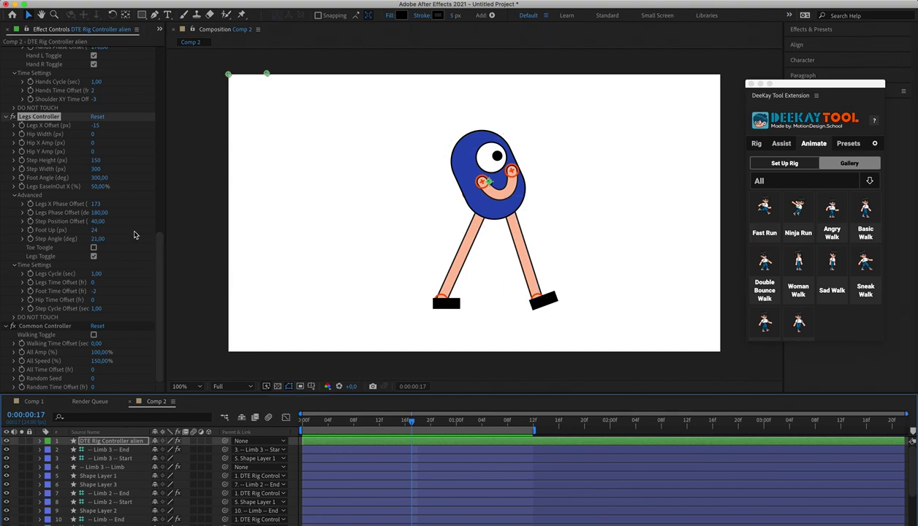
- Scrub Legs X Phase Offset up from 173 to about 270
scroll(153, 297, "up", 3)
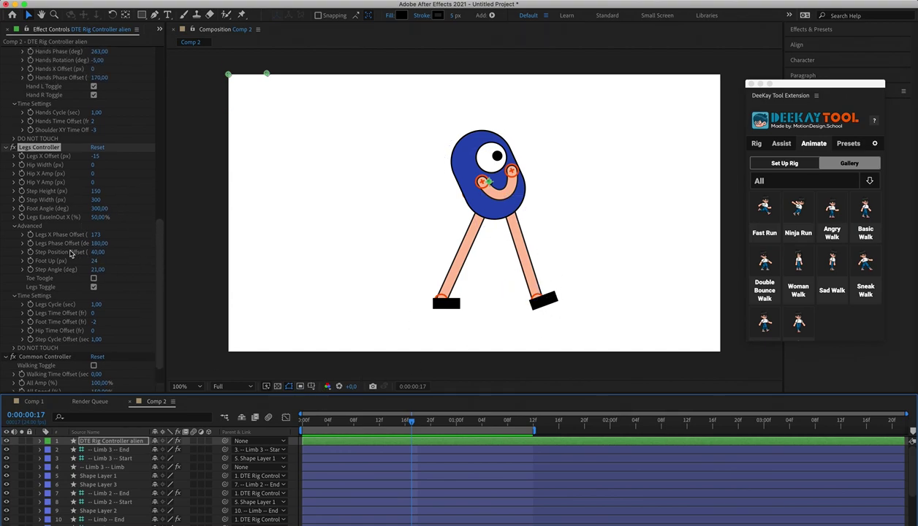
left_click(94, 235)
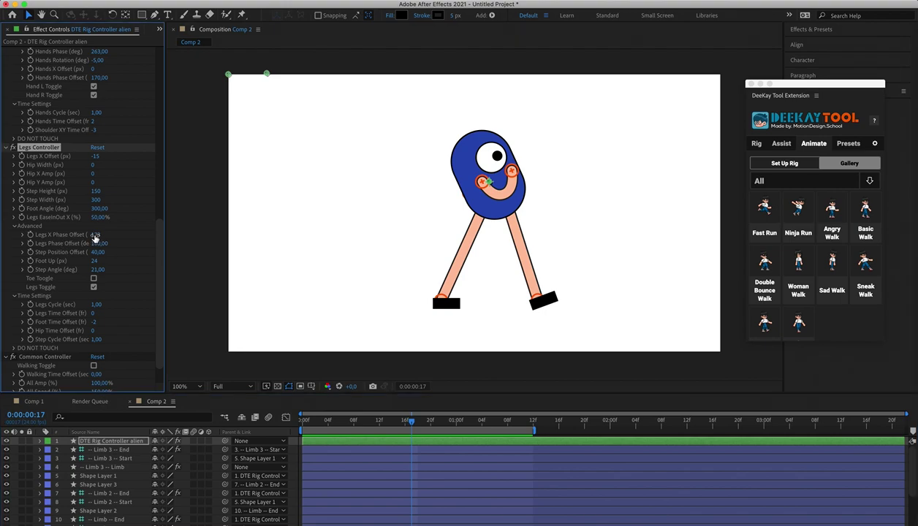
left_click_drag(89, 235, 143, 232)
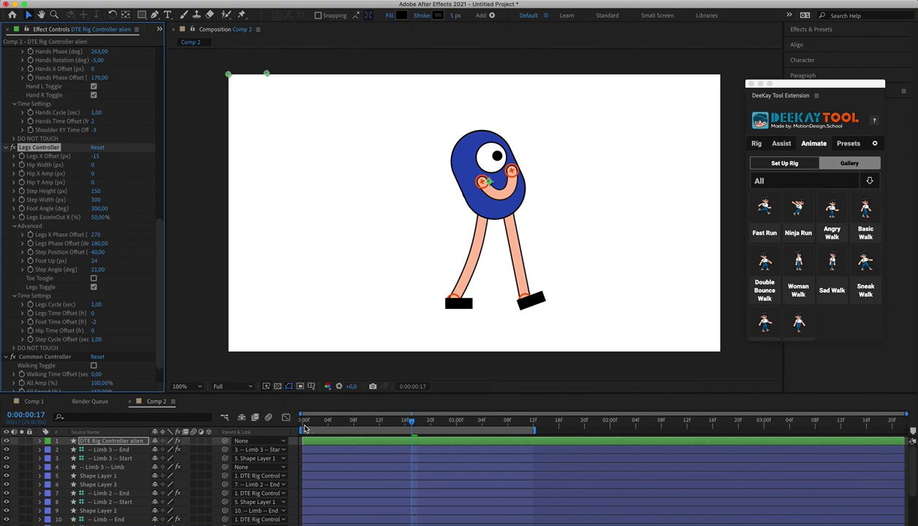
- Preview the walk to frame 16 and lower Legs X Phase Offset from 270 to 242
left_click(305, 429)
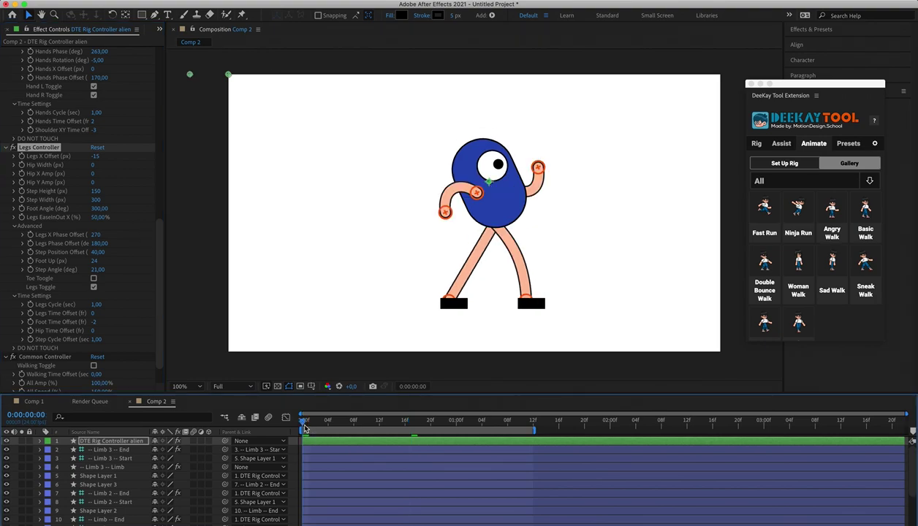
key("space")
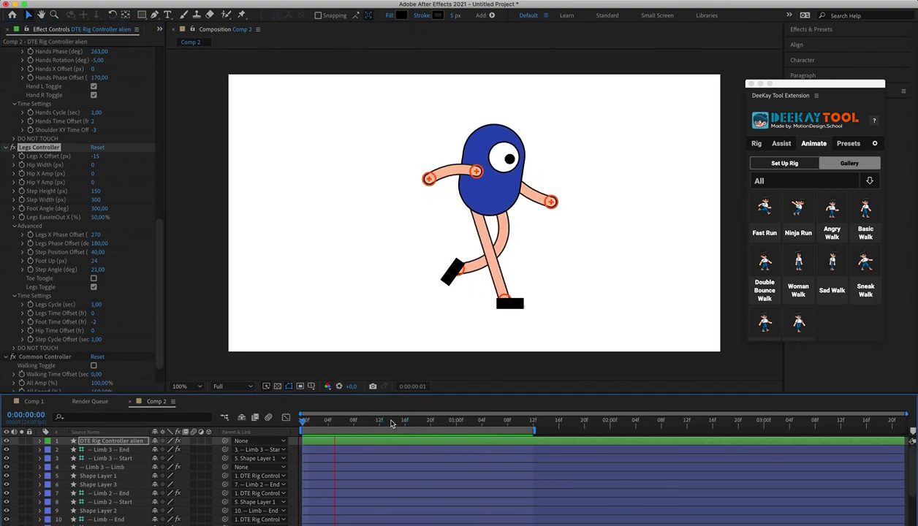
left_click(406, 428)
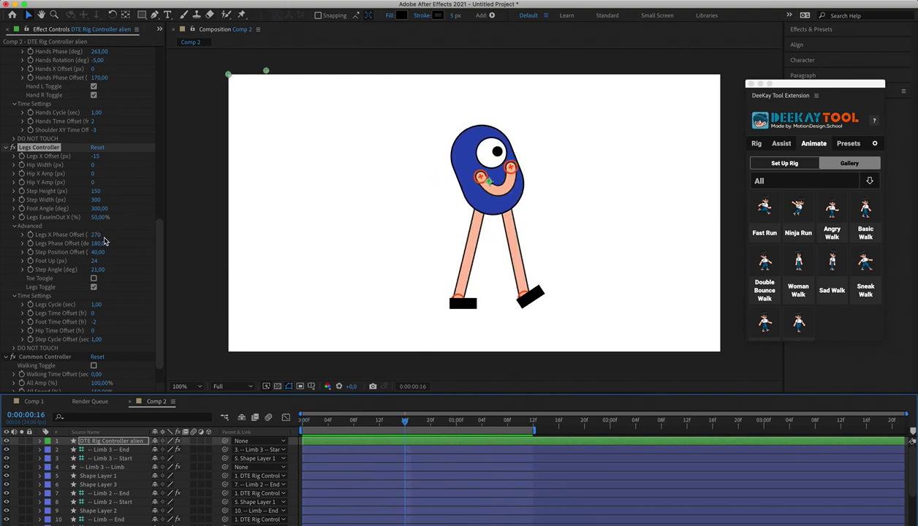
left_click_drag(97, 237, 85, 234)
key("space")
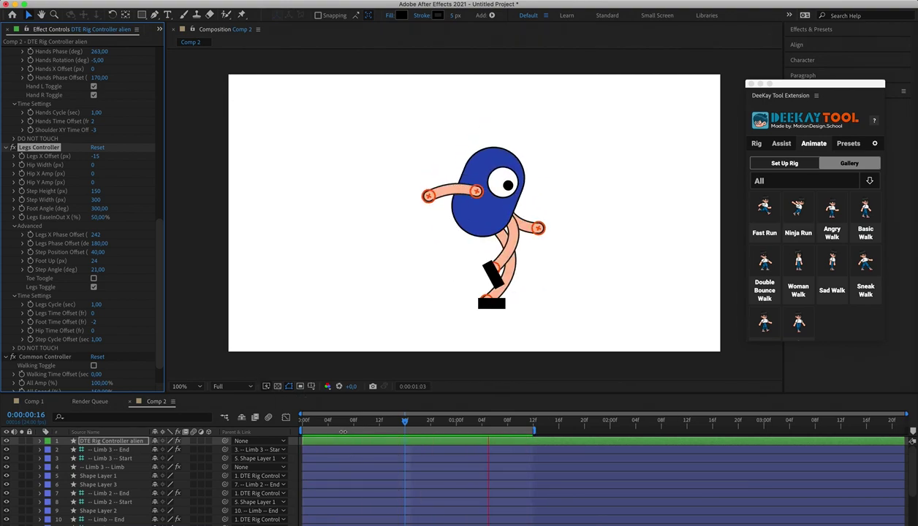
left_click(405, 423)
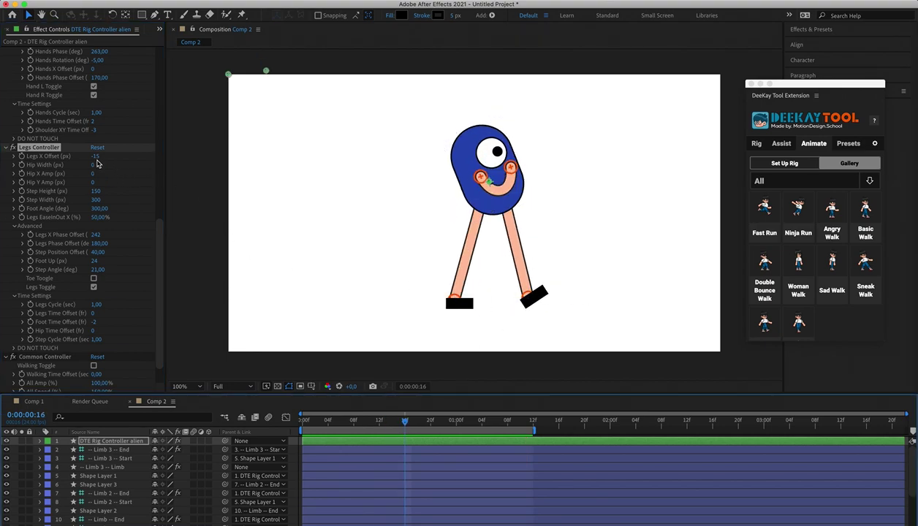
- Commit a Legs X Offset of -45 to shift the legs left, then preview the walk
left_click_drag(95, 156, 81, 157)
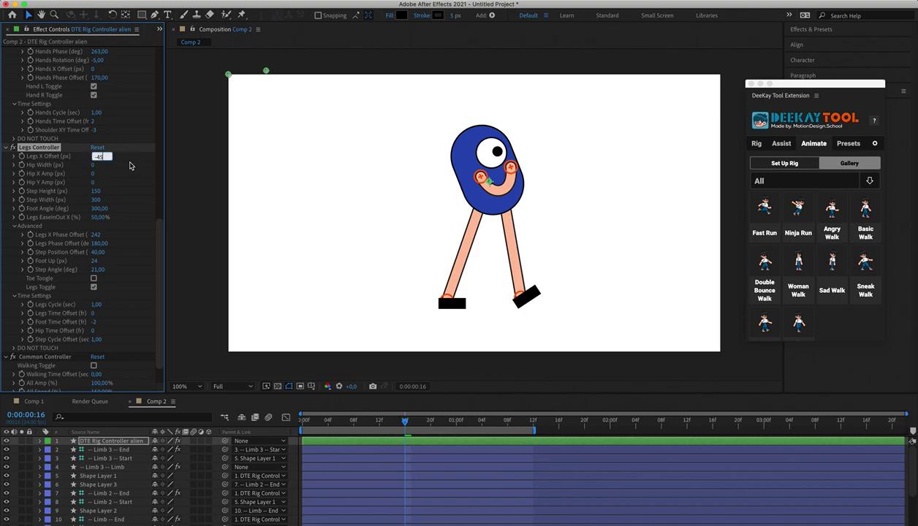
key("Return")
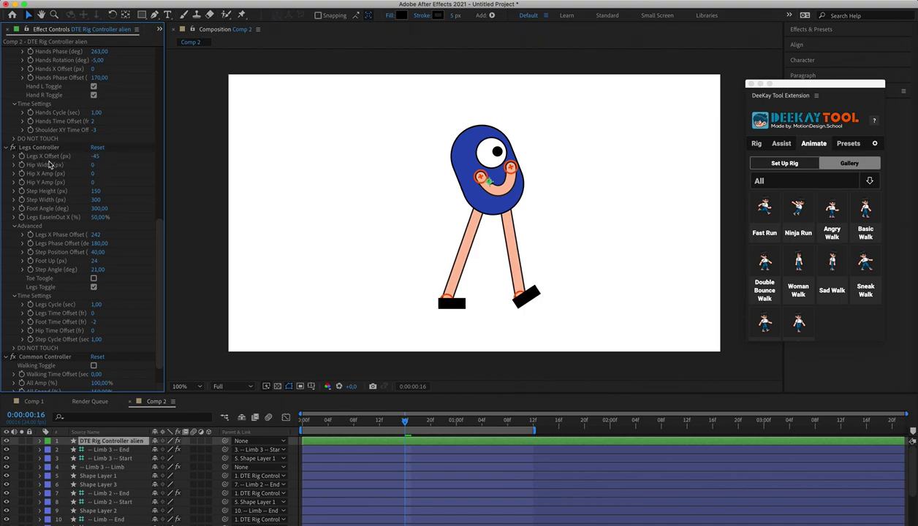
key("space")
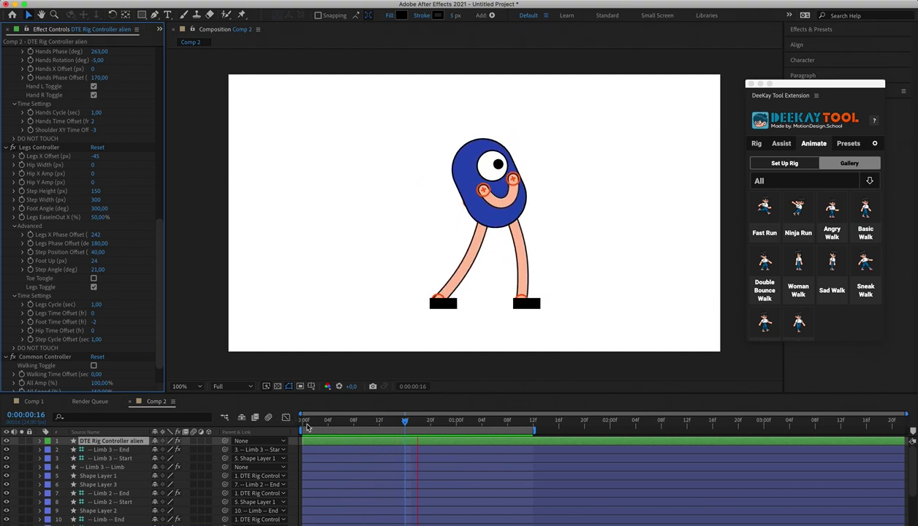
key("space")
scroll(128, 265, "down", 1)
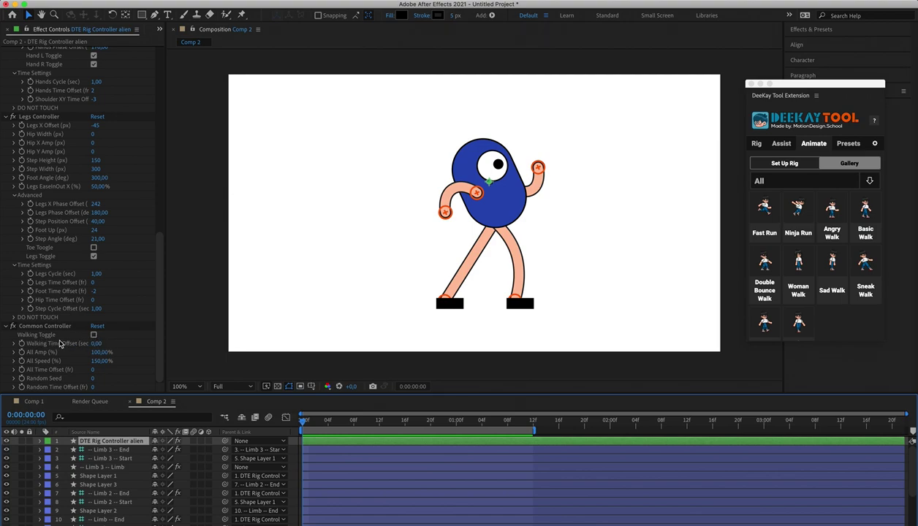
- Enable Walking Toggle in Common Controller and preview the figure traveling across the comp
left_click(93, 335)
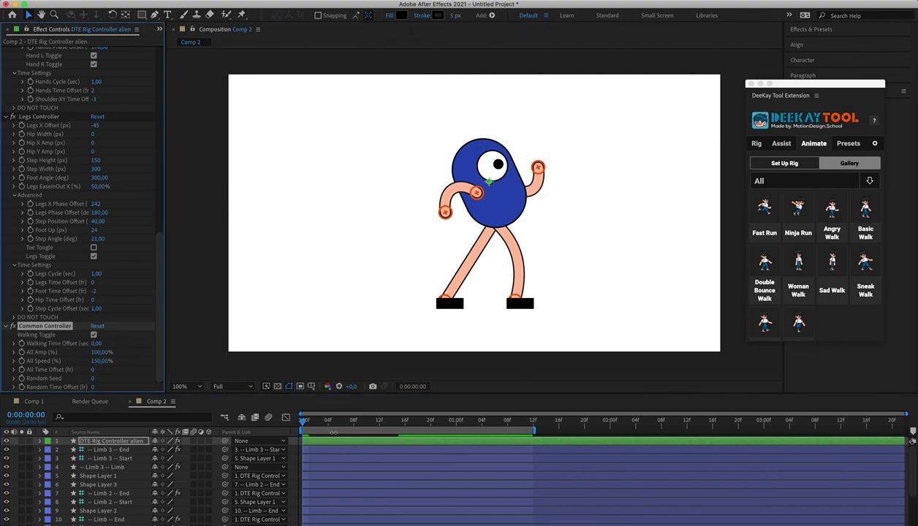
key("space")
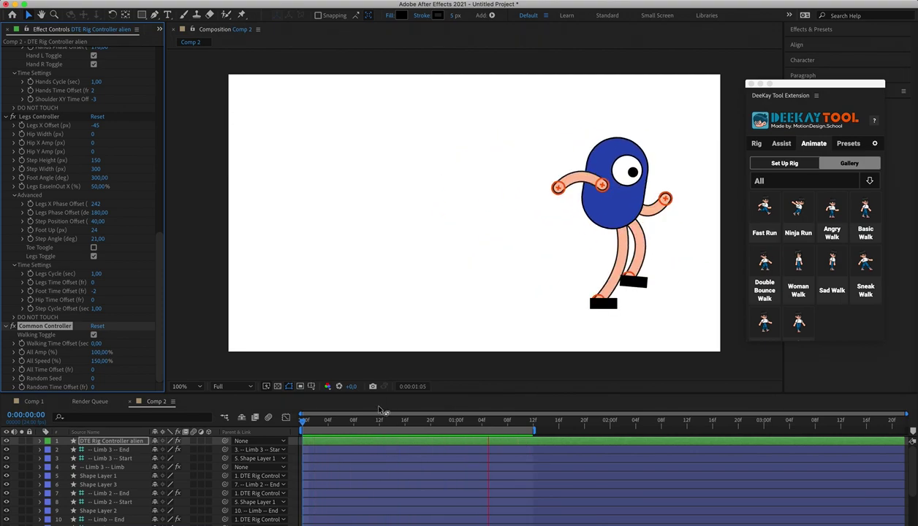
key("space")
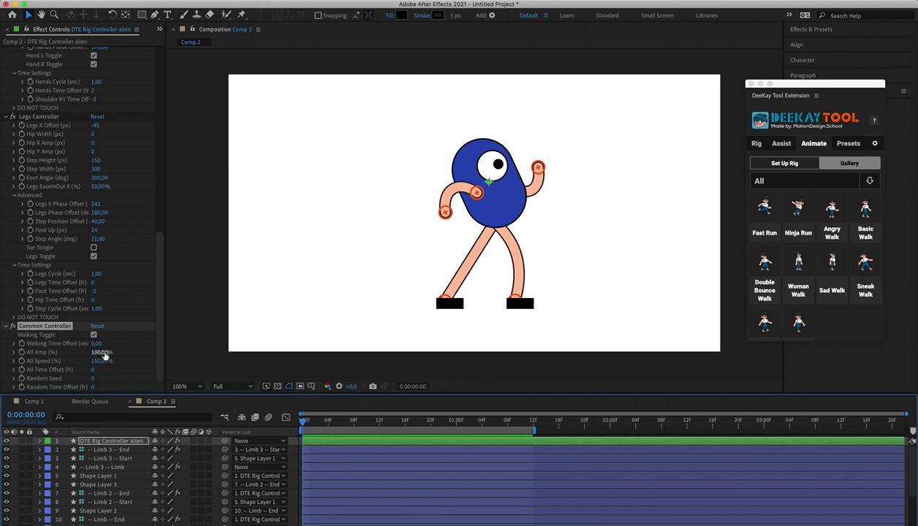
- Set All Amp to 10% and preview the smaller walk motion
left_click(101, 353)
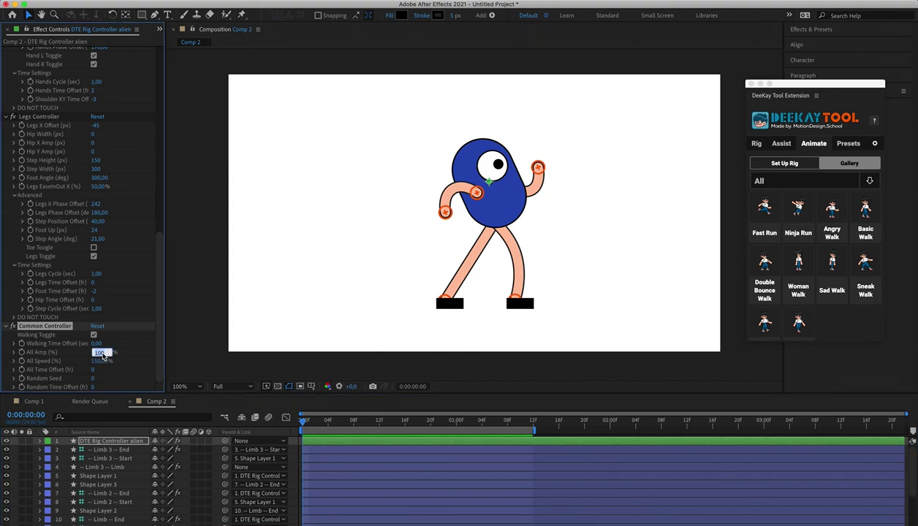
type("10")
key("Return")
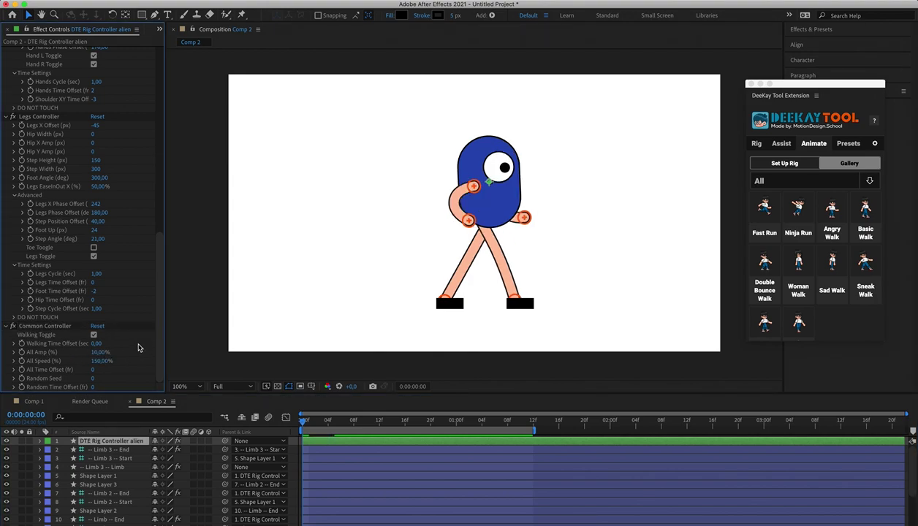
key("space")
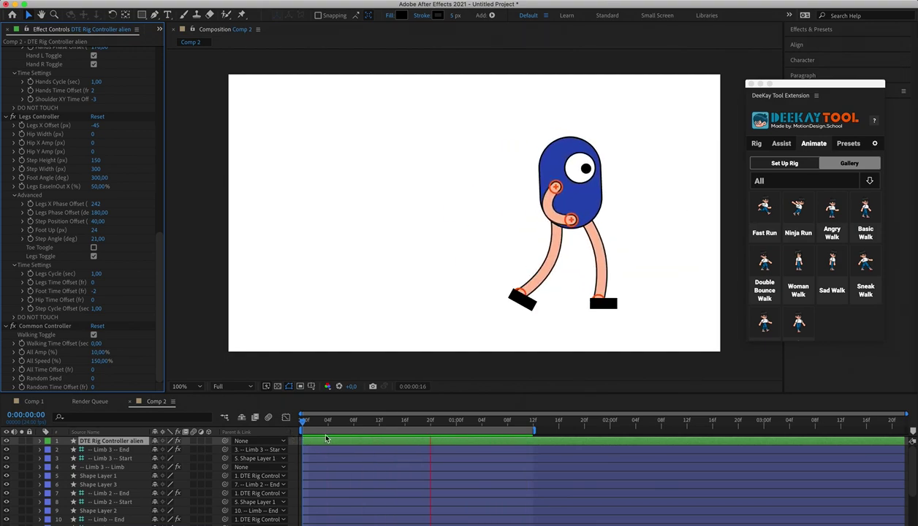
key("space")
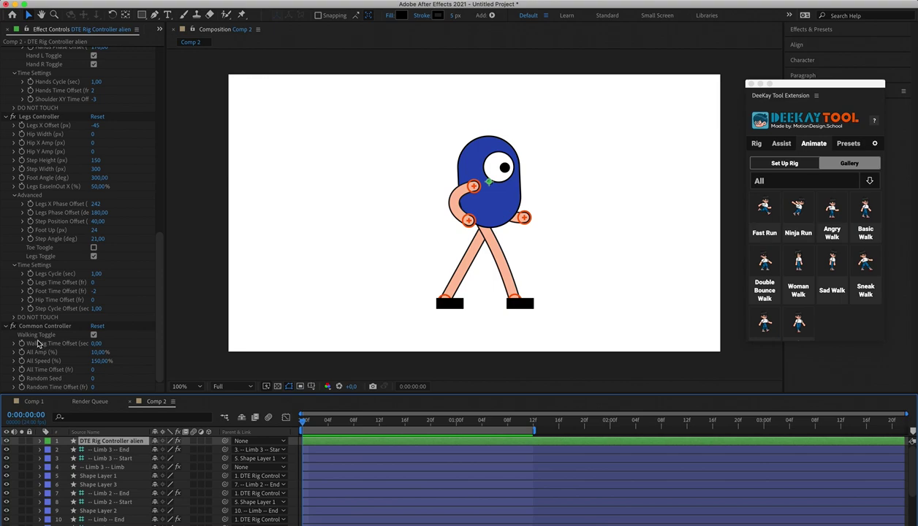
- Keyframe All Amp from 10% at frame 0 to 100% at one second, and preview the ramp
left_click(22, 352)
key("u")
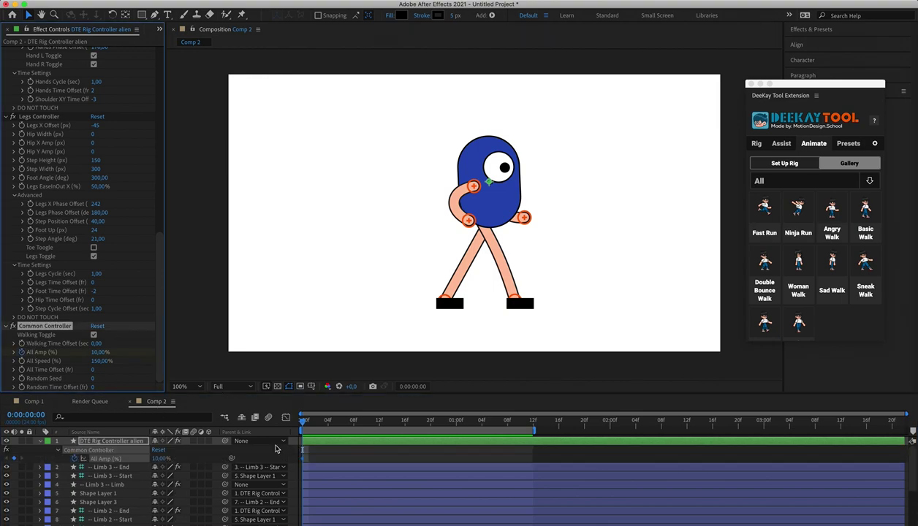
left_click(456, 423)
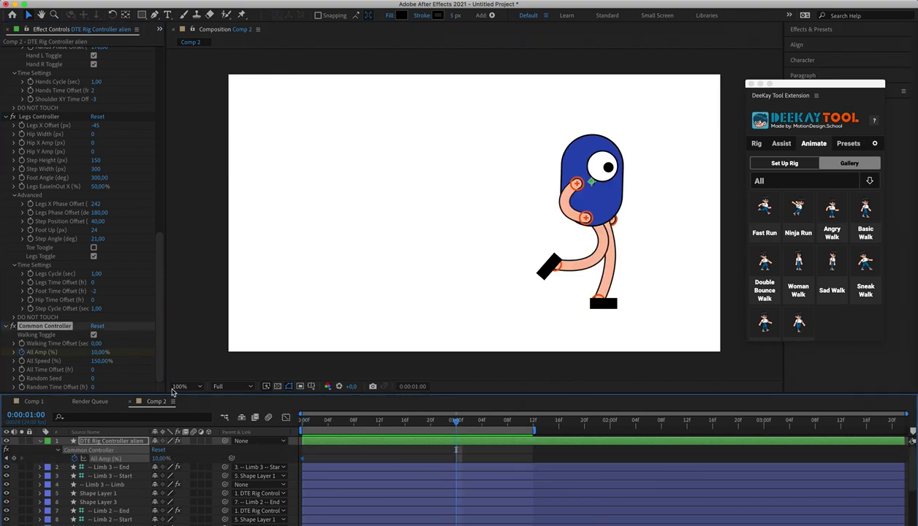
left_click(101, 352)
type("100")
key("Return")
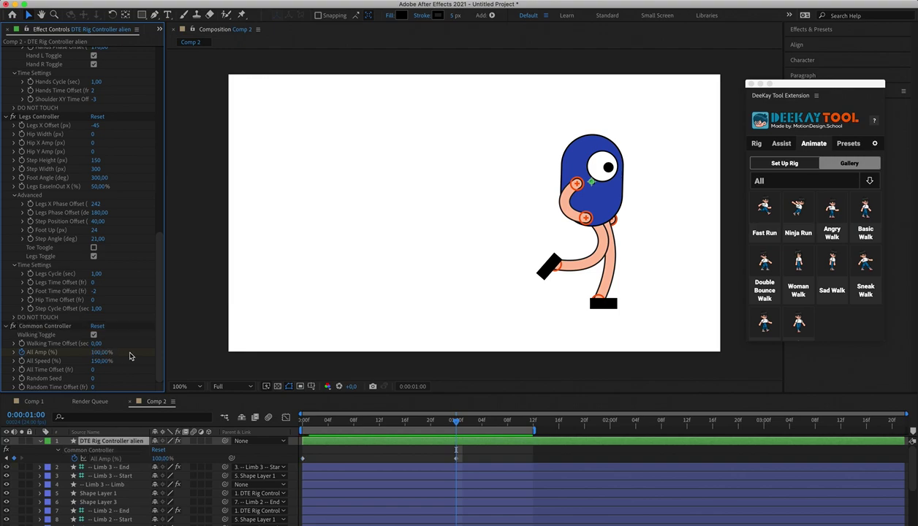
left_click(302, 421)
key("space")
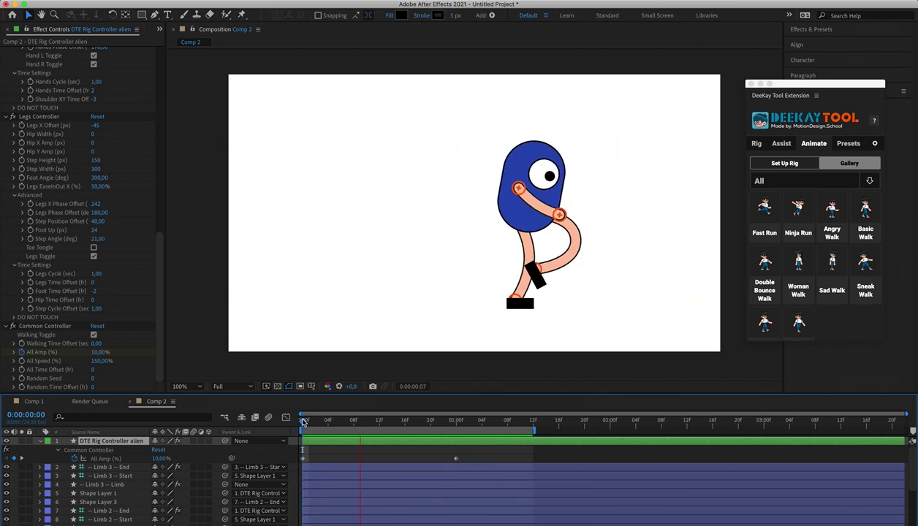
key("space")
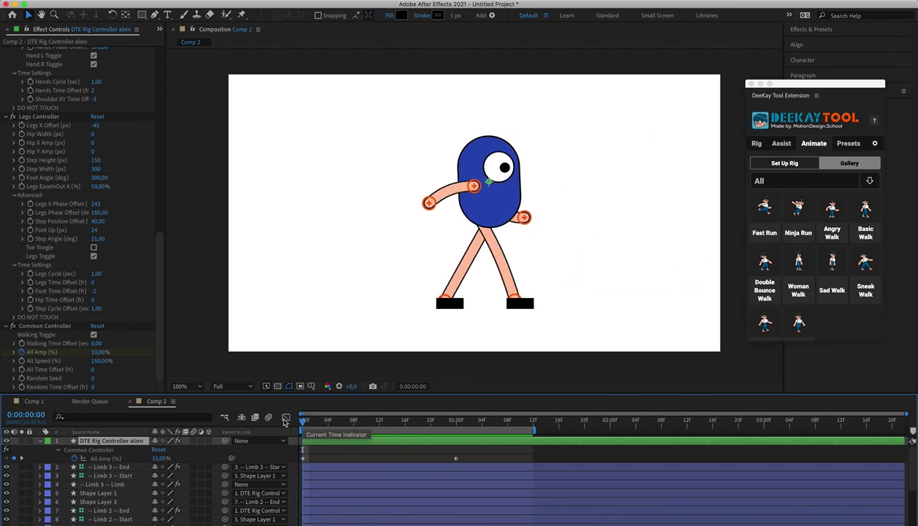
left_click(91, 450)
left_click(156, 457)
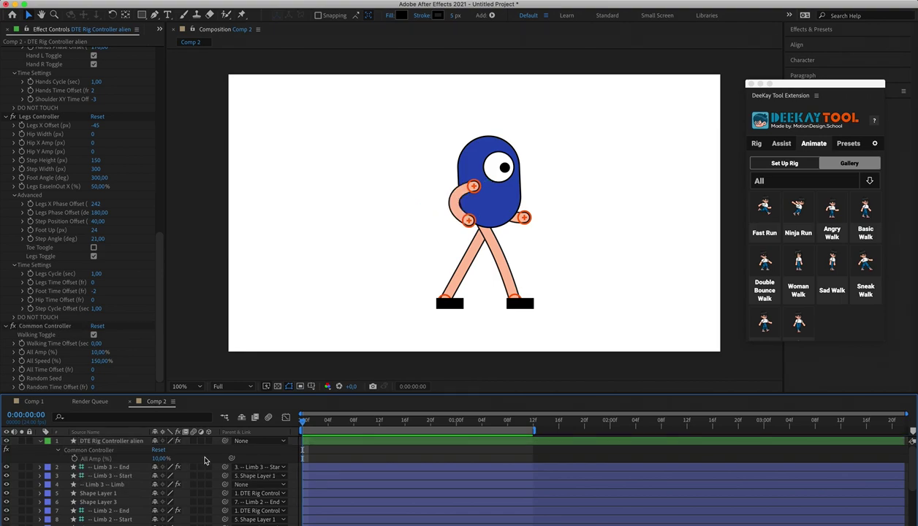
type("100")
key("Return")
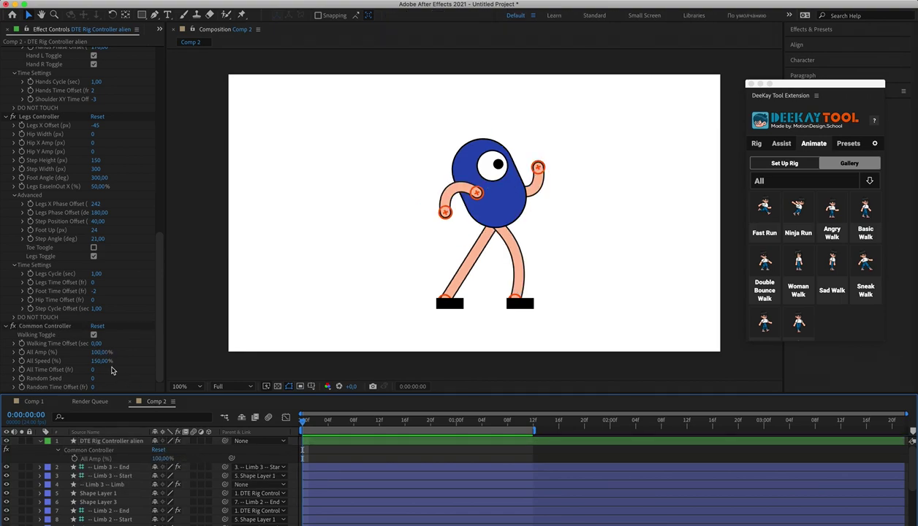
left_click(102, 361)
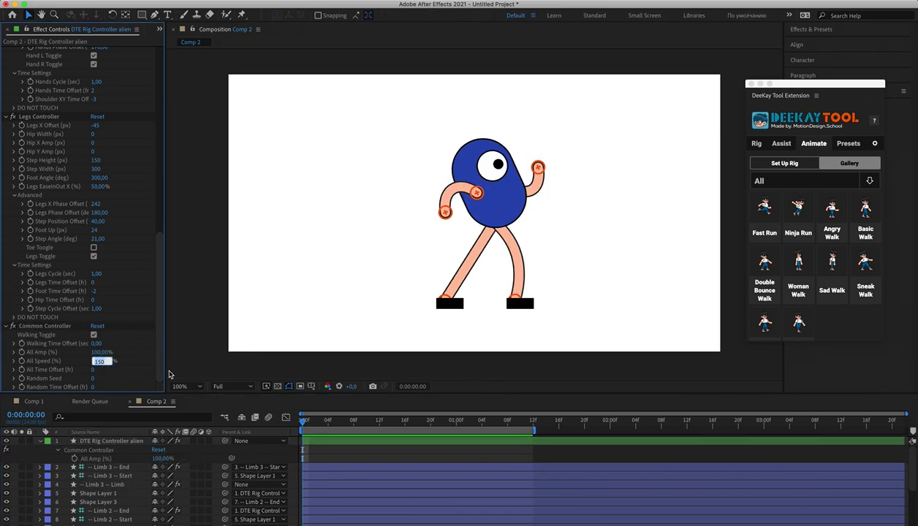
type("100")
key("Return")
key("space")
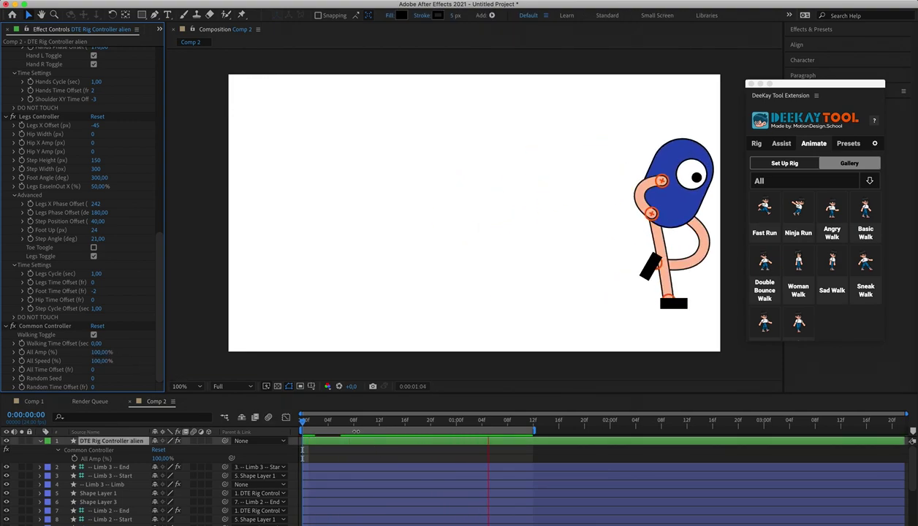
left_click(304, 422)
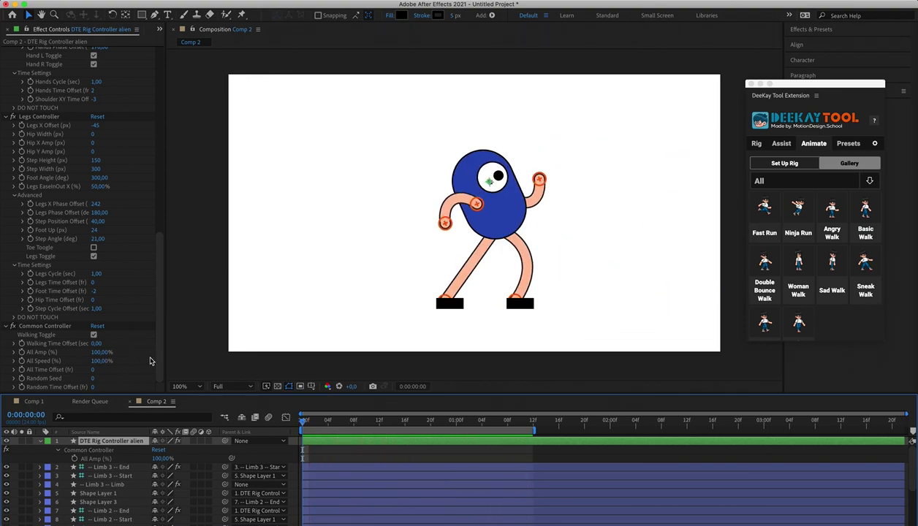
left_click_drag(121, 358, 125, 356)
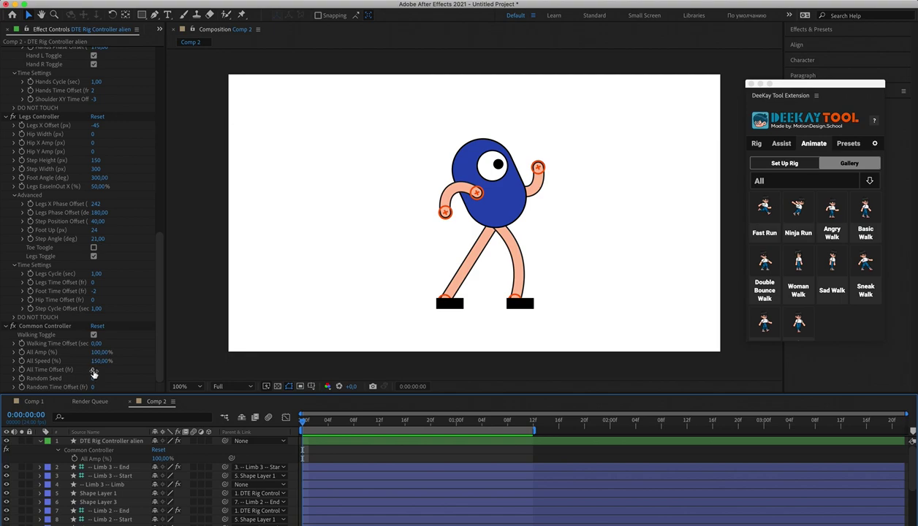
- Test an All Time Offset, reset it to 0, and set Random Time Offset to 24
mouse_move(93, 372)
left_mouse_down()
mouse_move(67, 369)
mouse_move(81, 370)
left_mouse_up()
key("space")
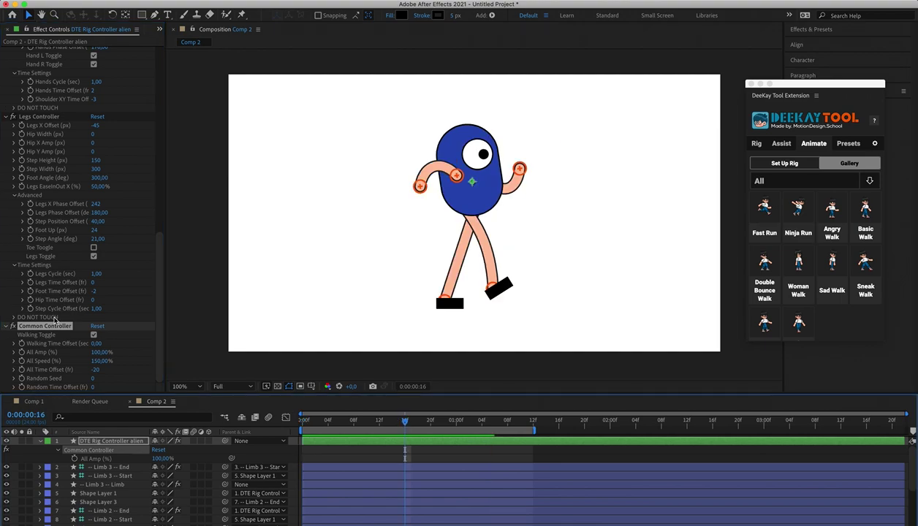
left_click_drag(91, 369, 107, 367)
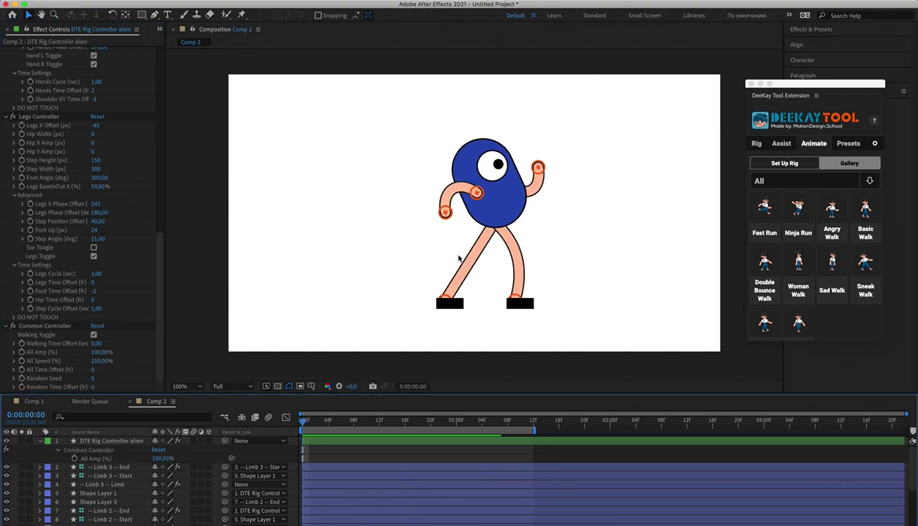
left_click_drag(96, 390, 105, 390)
key("space")
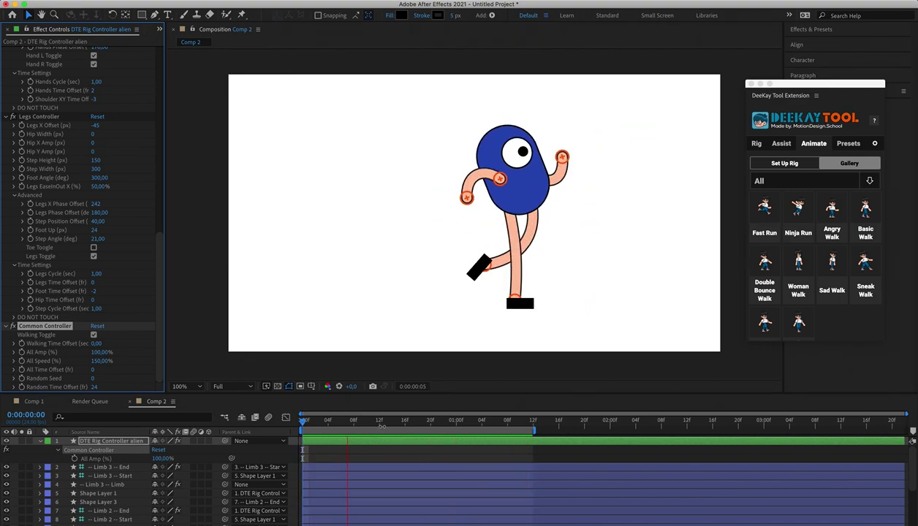
key("space")
- Preview a Random Seed of 5, then commit Random Time Offset 0 and replay the walk
left_click(90, 381)
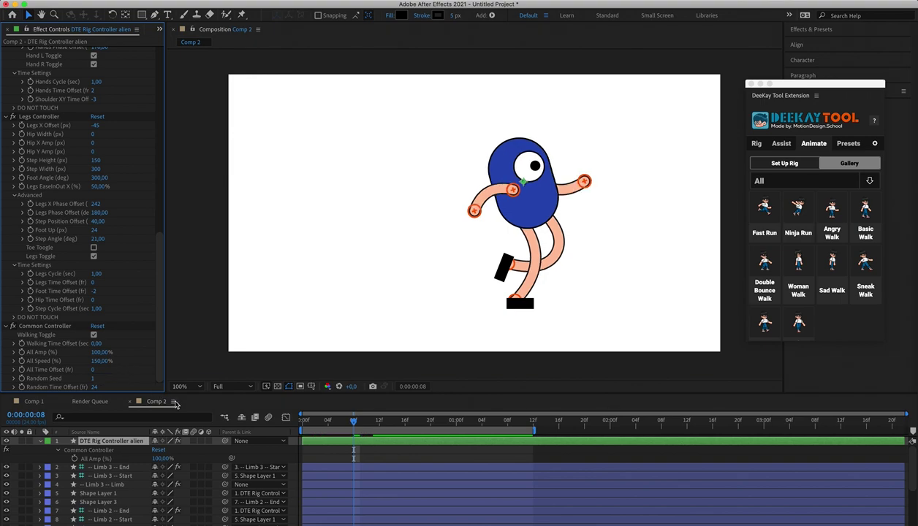
key("space")
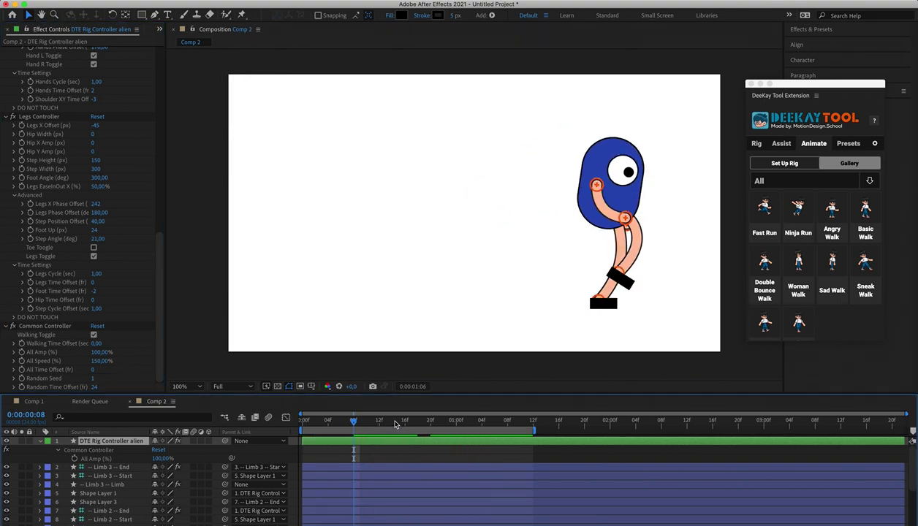
left_click(94, 379)
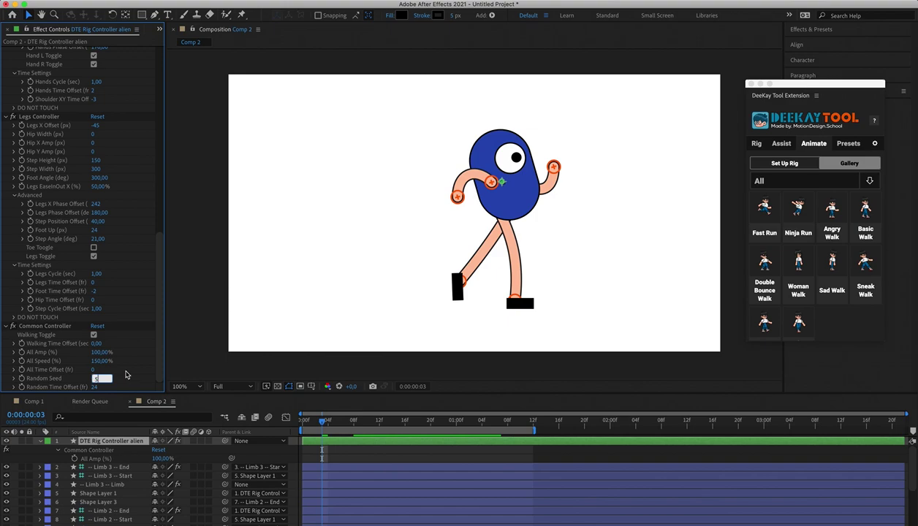
type("5")
key("Return")
key("space")
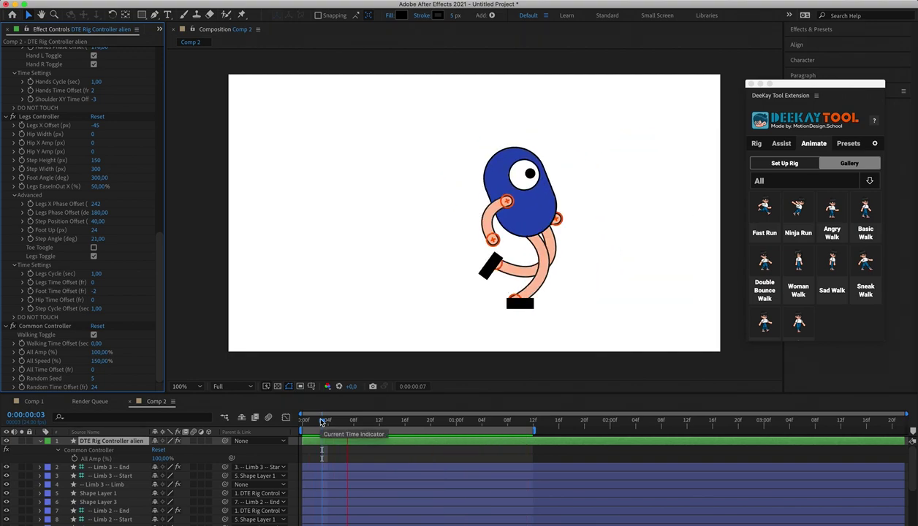
key("space")
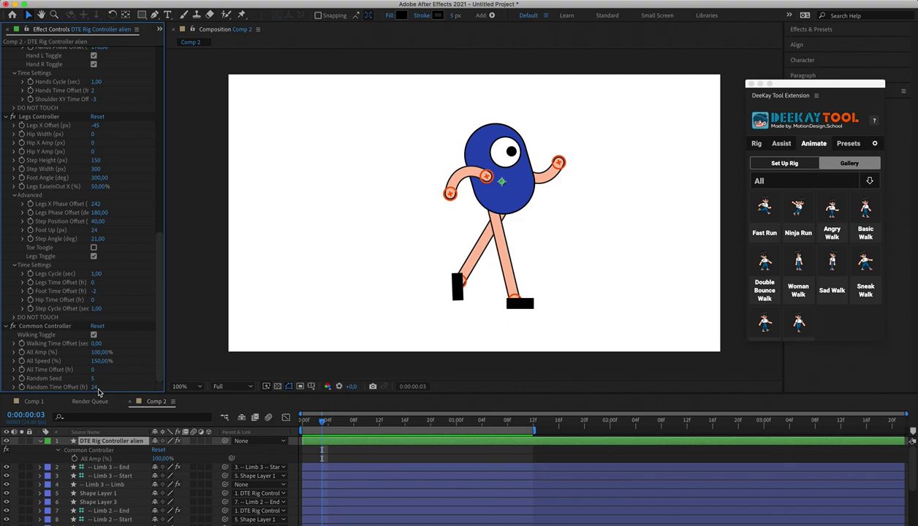
key("Return")
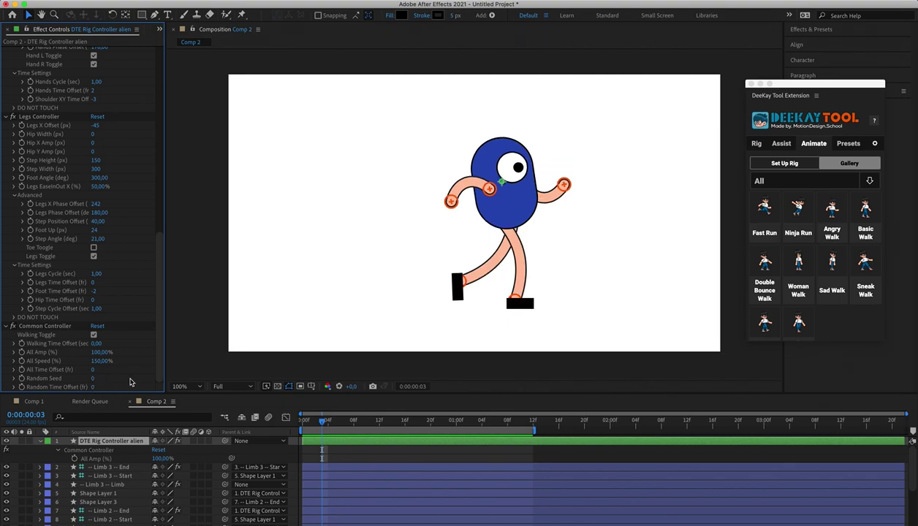
key("space")
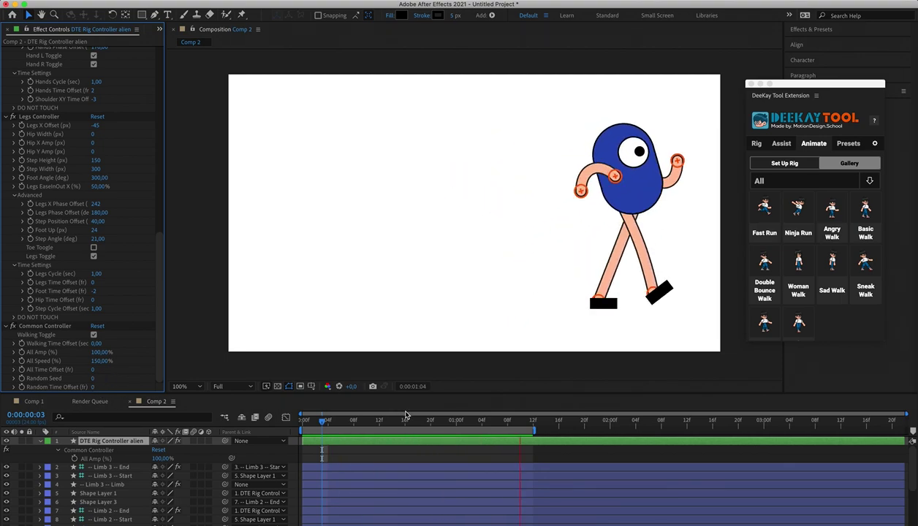
left_click(298, 419)
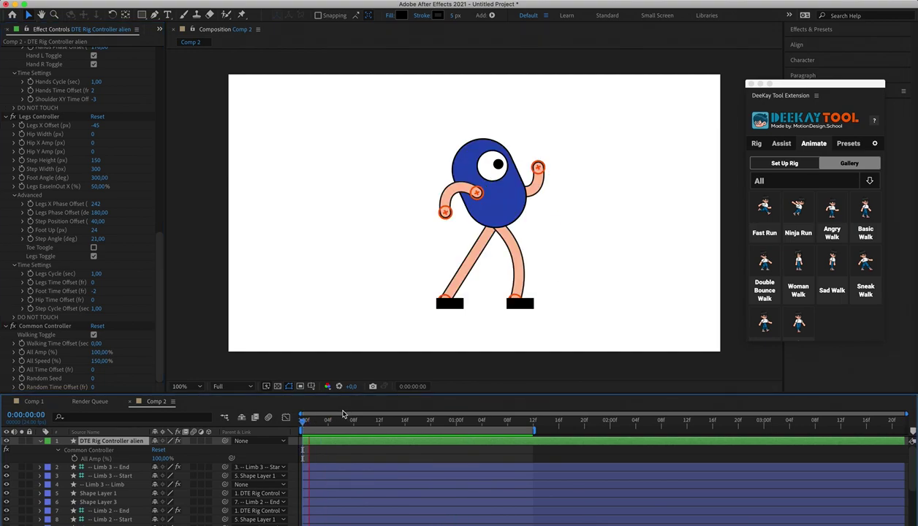
key("space")
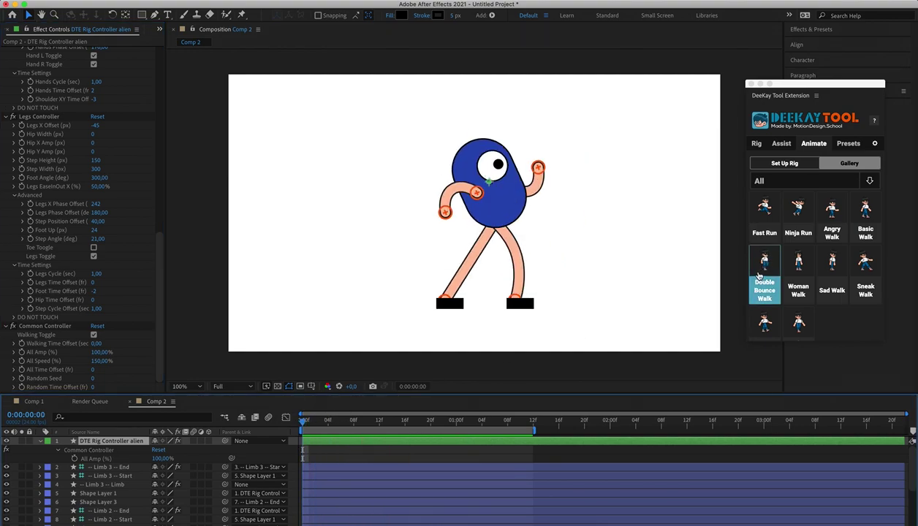
scroll(848, 278, "down", 2)
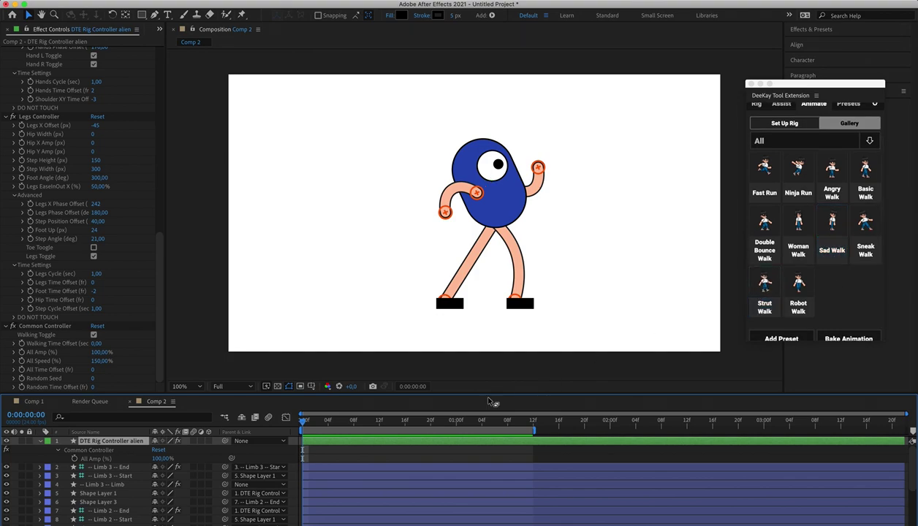
key("space")
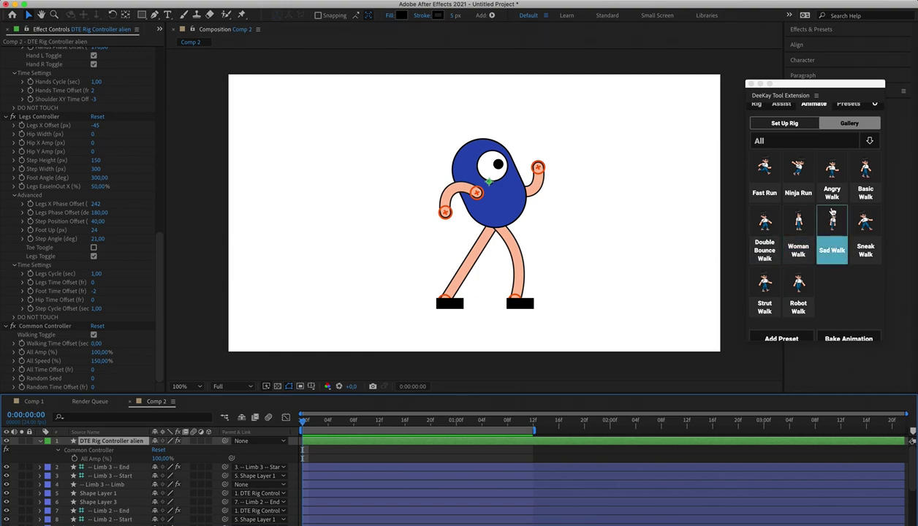
scroll(832, 263, "up", 2)
scroll(836, 270, "down", 2)
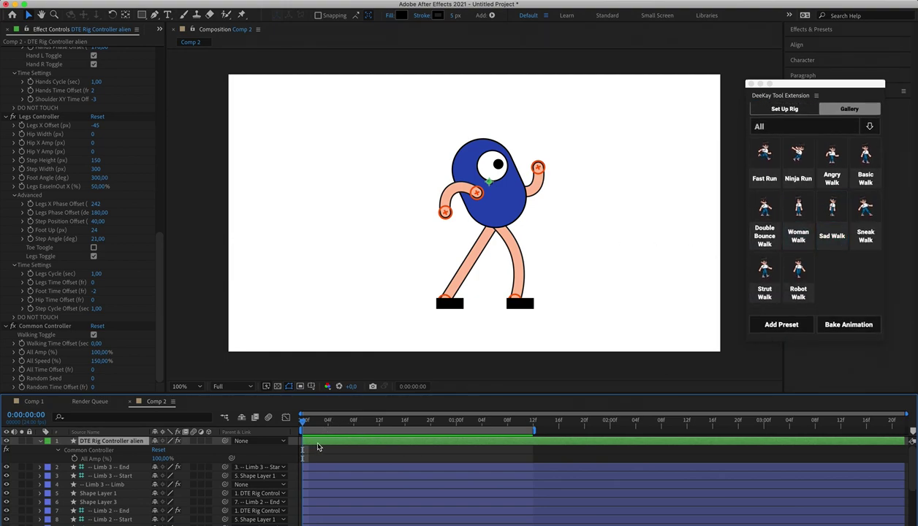
- Add the current walk to the DeeKay Tool gallery as preset 'double-strut'
left_click(780, 324)
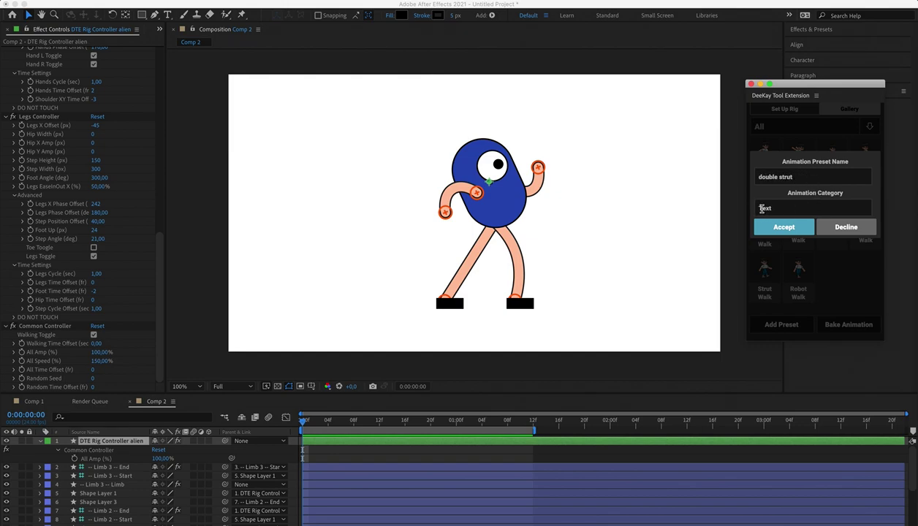
left_click(783, 227)
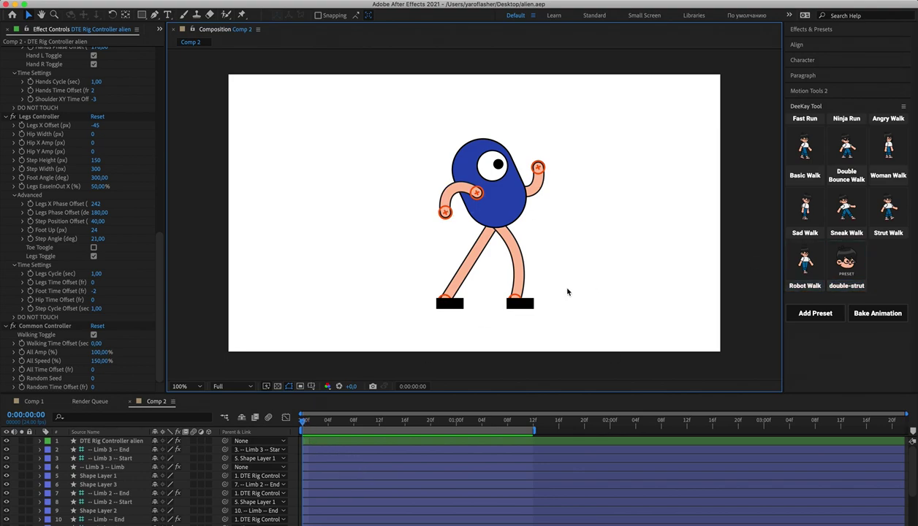
- Select every layer in Comp 2 and delete them
left_click(508, 176)
left_click(334, 177)
scroll(317, 471, "down", 3)
left_click(306, 512)
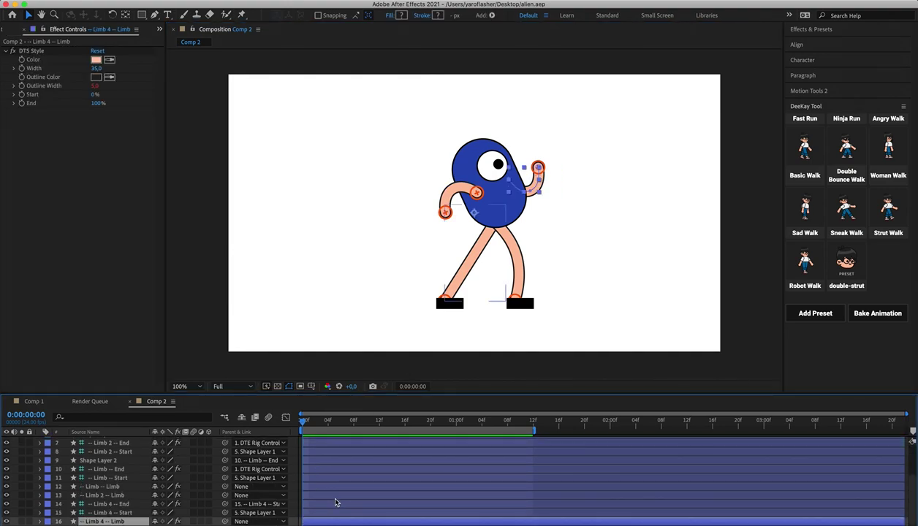
scroll(335, 503, "up", 3)
key("ctrl+a")
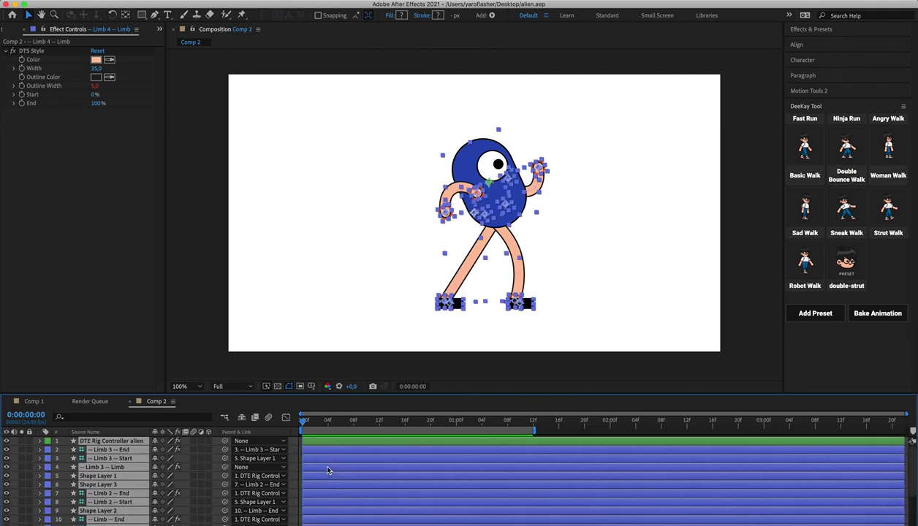
key("Delete")
- Show the Project panel's items and deselect Comp 2 in the list
left_click(839, 184)
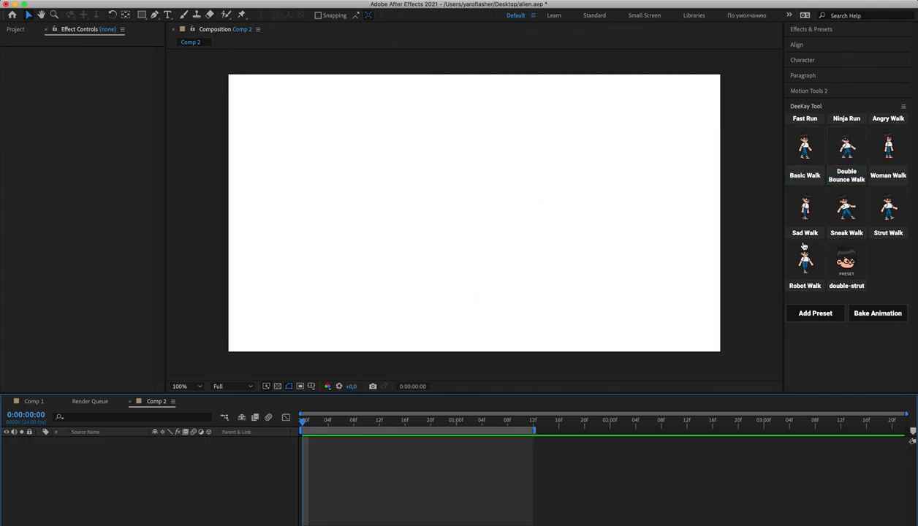
left_click(15, 29)
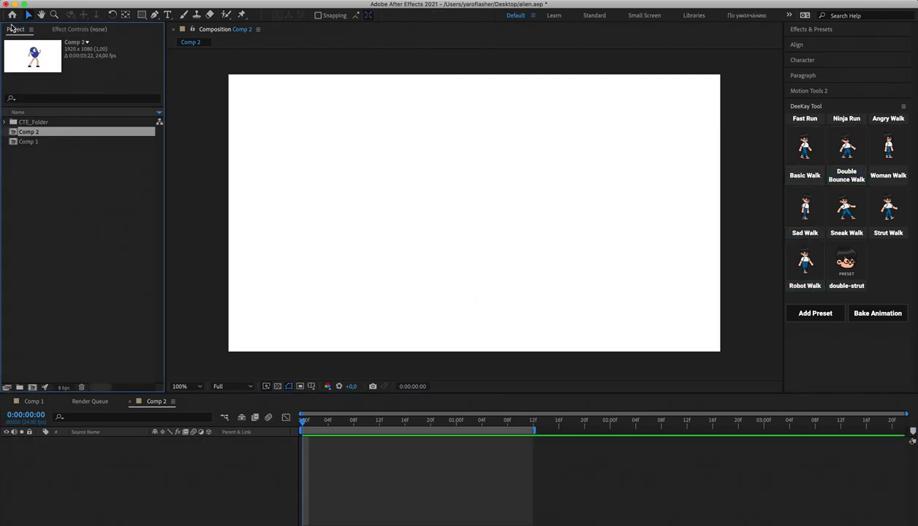
left_click(61, 193)
scroll(870, 235, "up", 5)
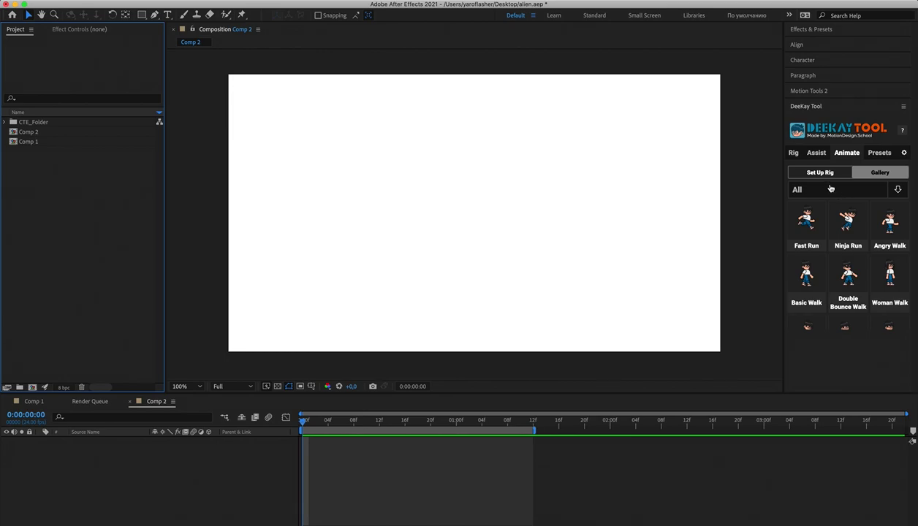
- Draw a closed Pen outline of the stick figure's head, arms and legs as a filled shape
left_click(154, 15)
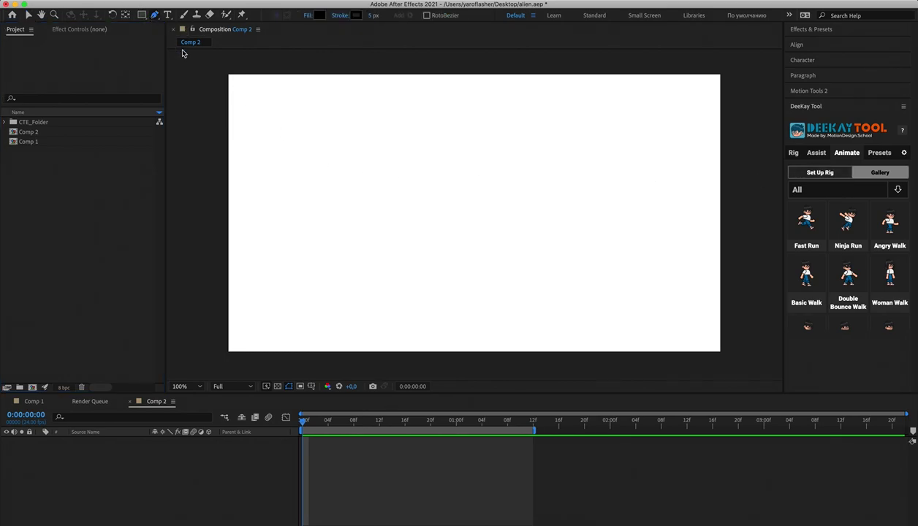
left_click(443, 175)
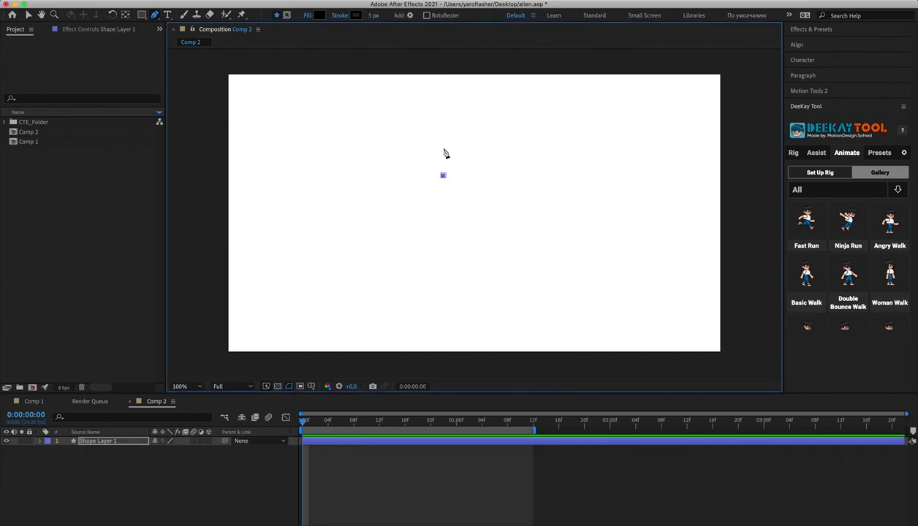
left_click(443, 146)
left_click(468, 176)
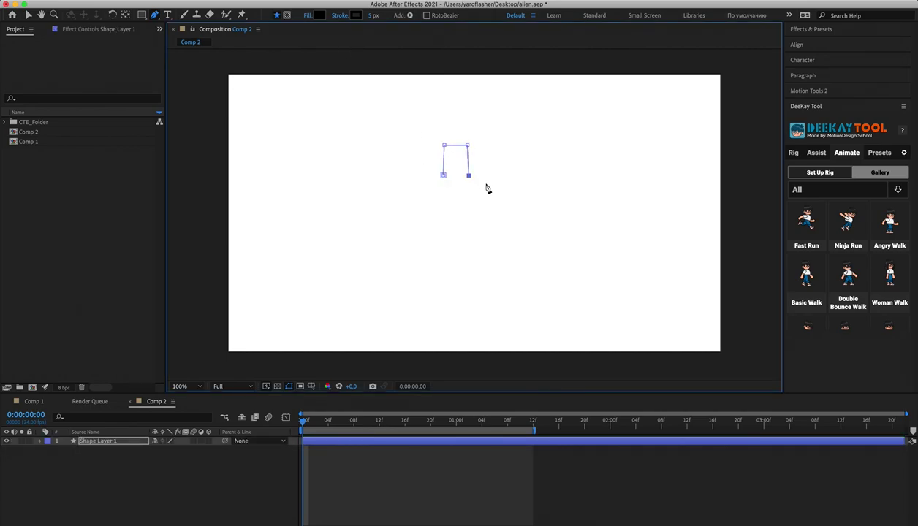
left_click(521, 235)
left_click(475, 212)
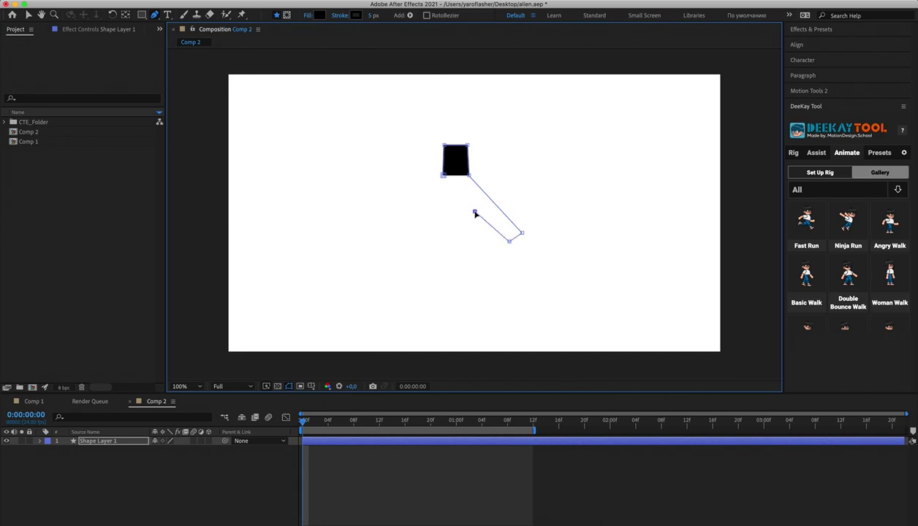
left_click(492, 300)
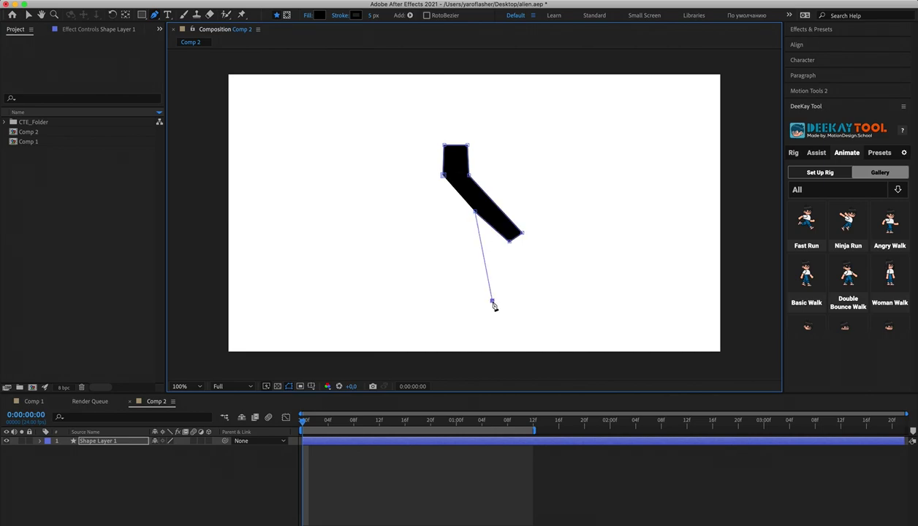
left_click(464, 244)
left_click(444, 303)
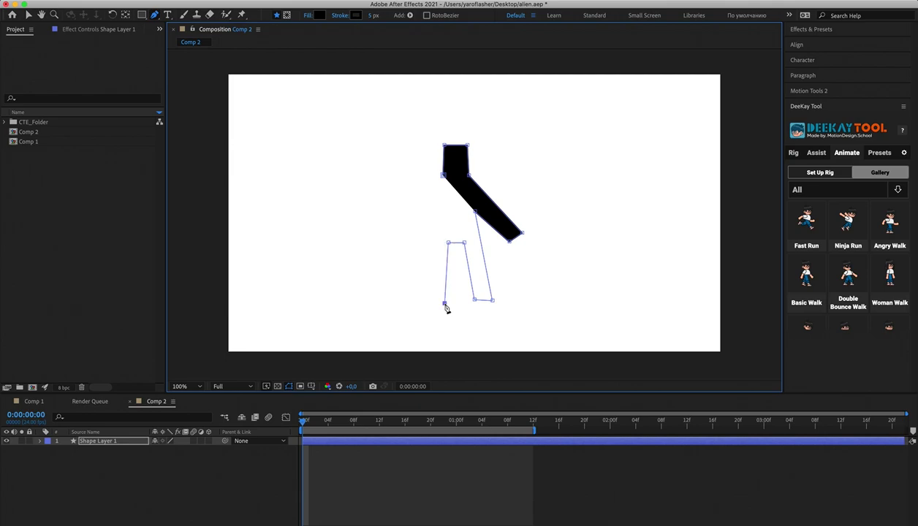
left_click(436, 212)
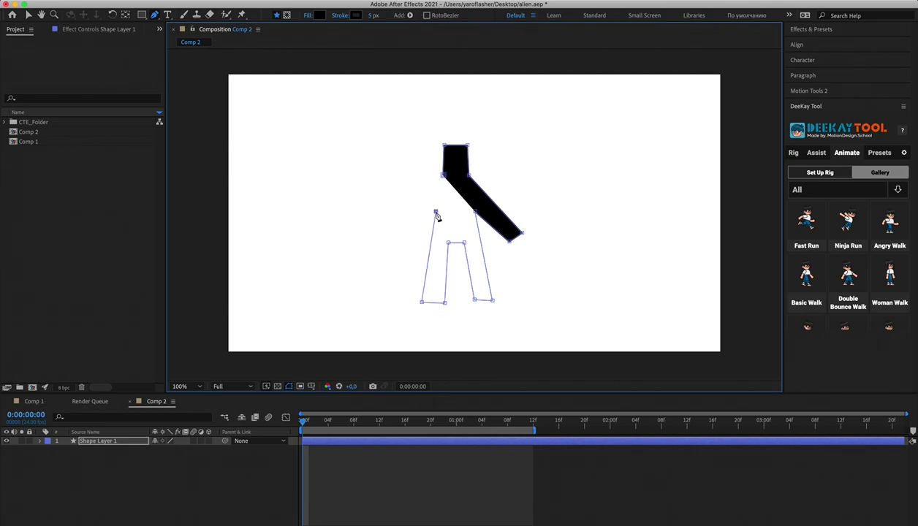
left_click(401, 242)
left_click(442, 176)
- Raise the left arm's tip, finish the path and start pre-composing the shape layer
left_click_drag(380, 242, 390, 229)
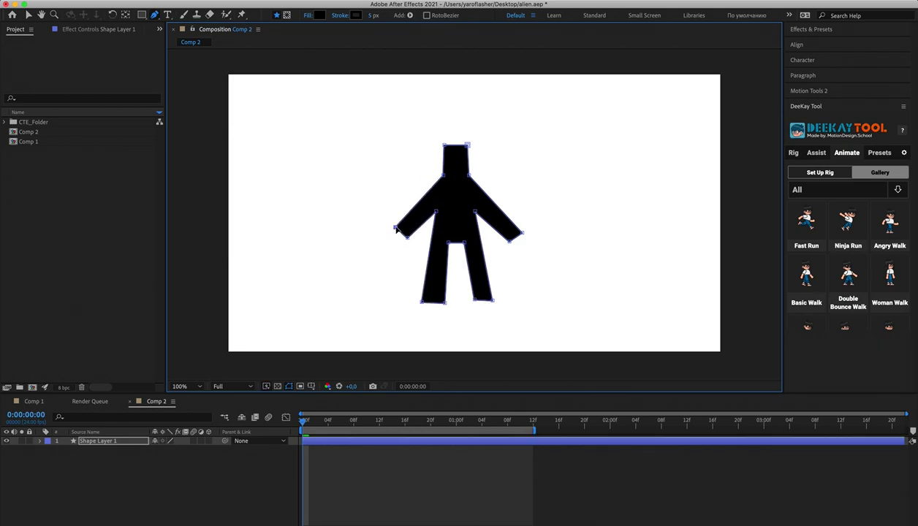
left_click(369, 510)
left_click(351, 442)
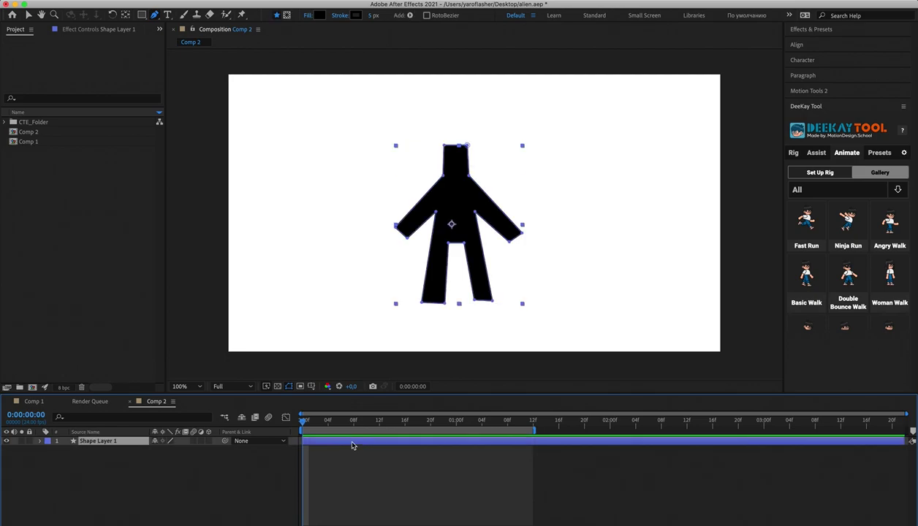
key("super+shift+c")
- Pre-compose the figure and place eleven puppet pins on head, chest, shoulders, hands, torso and feet
left_click(532, 334)
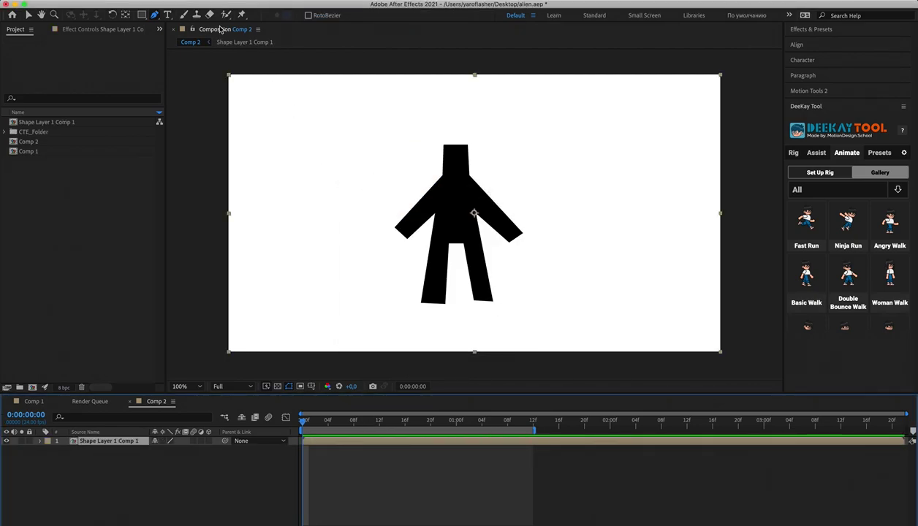
left_click(242, 14)
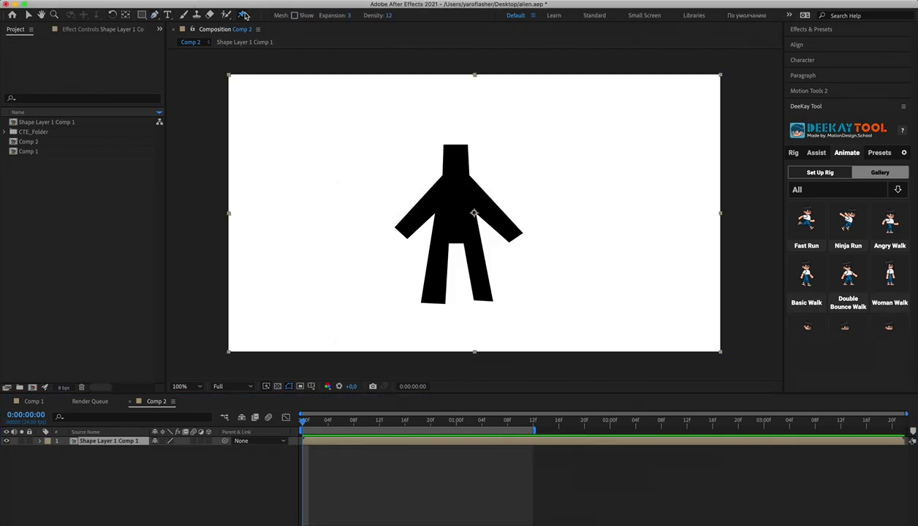
left_click(456, 154)
left_click(457, 179)
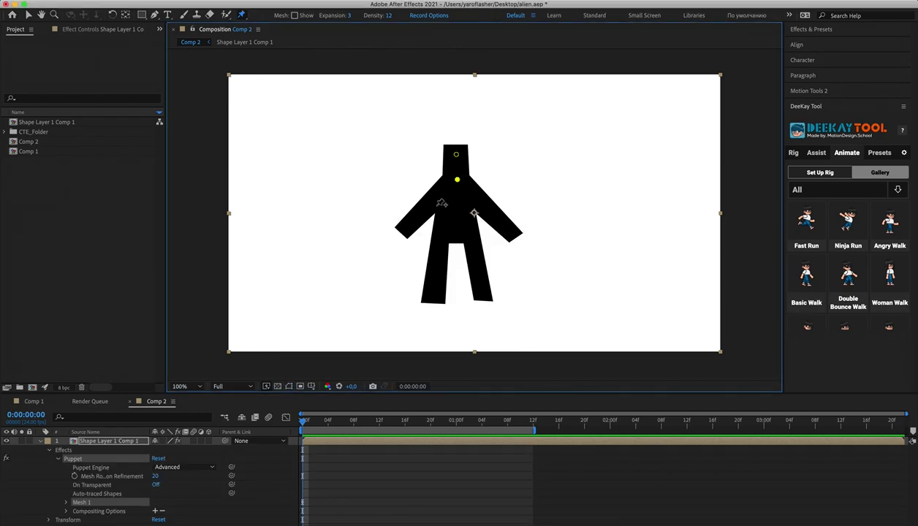
left_click(438, 192)
left_click(402, 228)
left_click(473, 191)
left_click(515, 233)
left_click(460, 217)
left_click(441, 232)
left_click(431, 297)
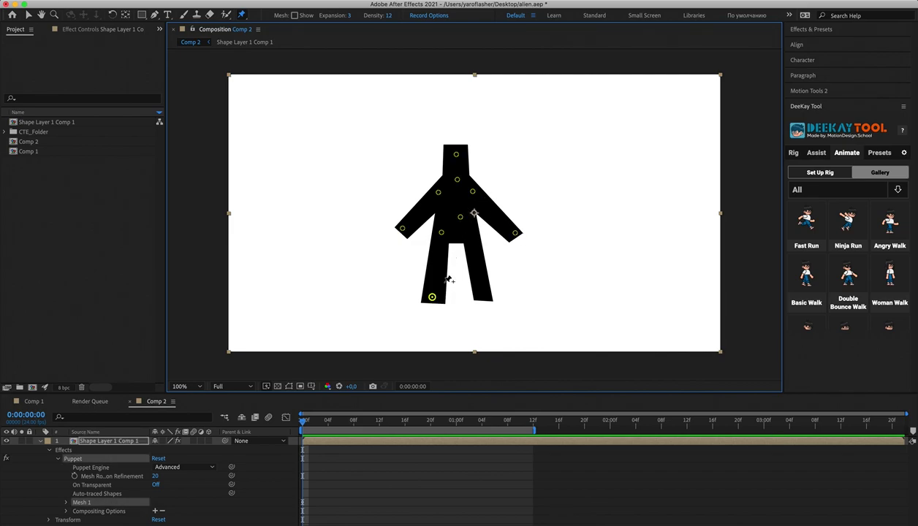
left_click(469, 230)
left_click(484, 297)
- Link all eleven puppet pins to Pin controller layers with DeeKay Tool
left_click(791, 152)
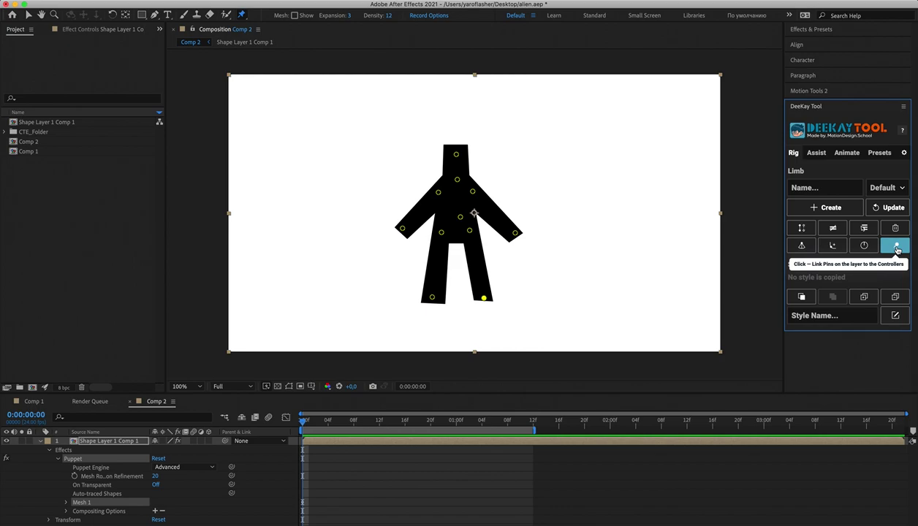
left_click_drag(351, 120, 575, 322)
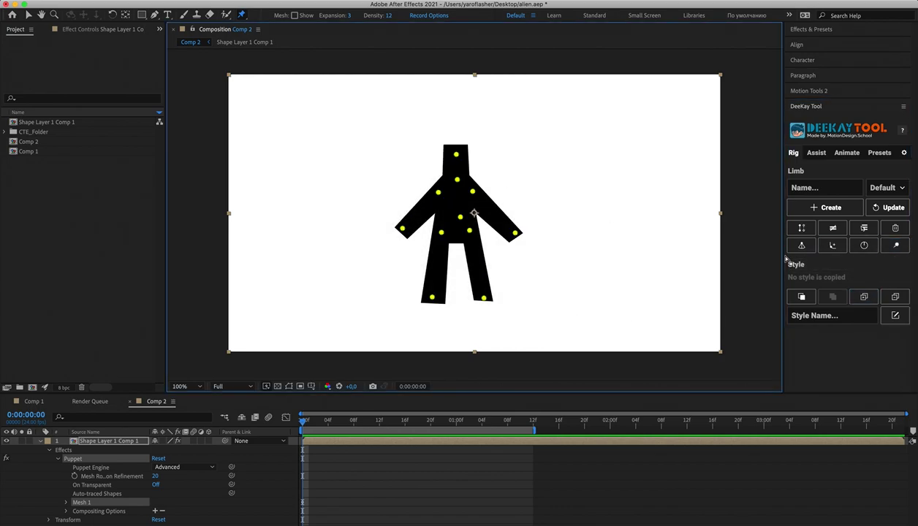
left_click(893, 247)
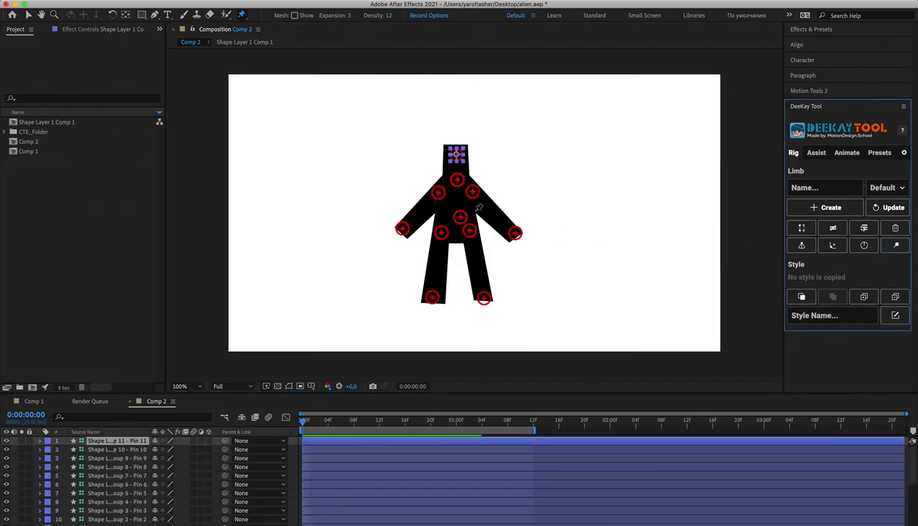
- Add a new DeeKay rig named 'walking' from the Animate tab's Setup Rig
left_click(850, 153)
left_click(856, 209)
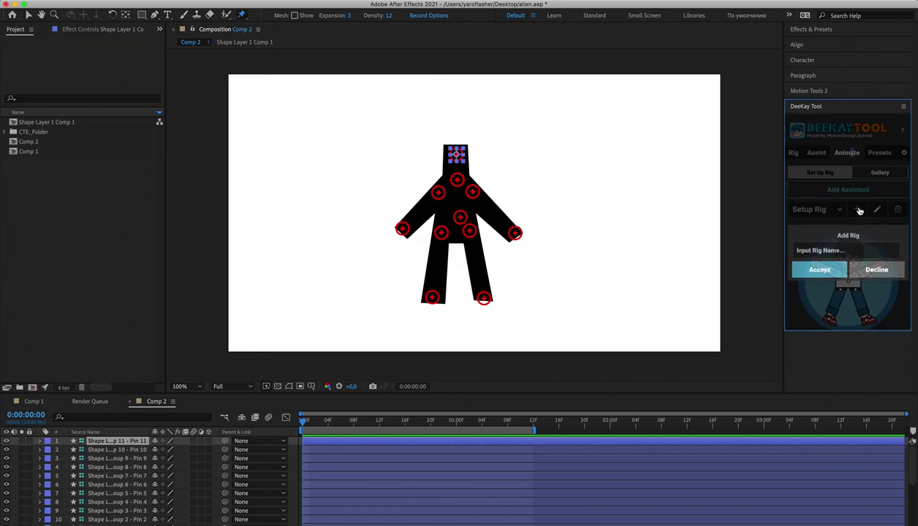
type("walking")
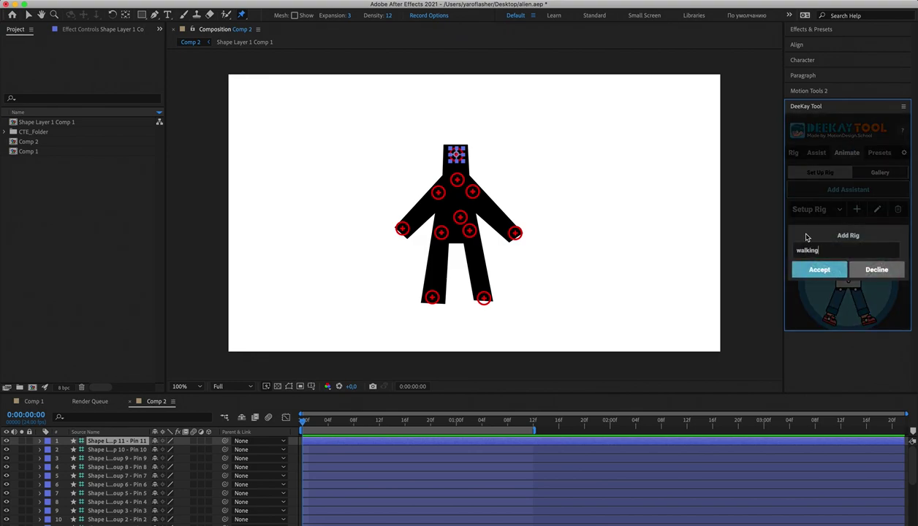
left_click(814, 270)
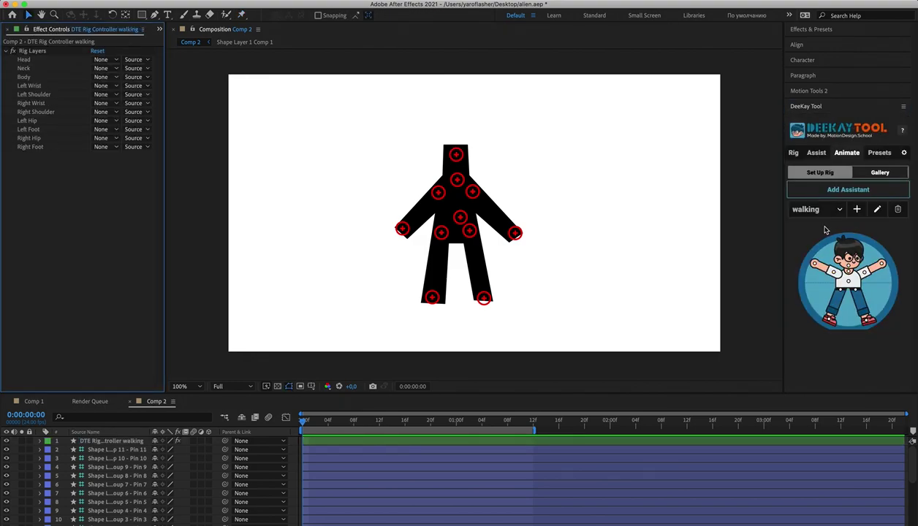
scroll(891, 244, "down", 2)
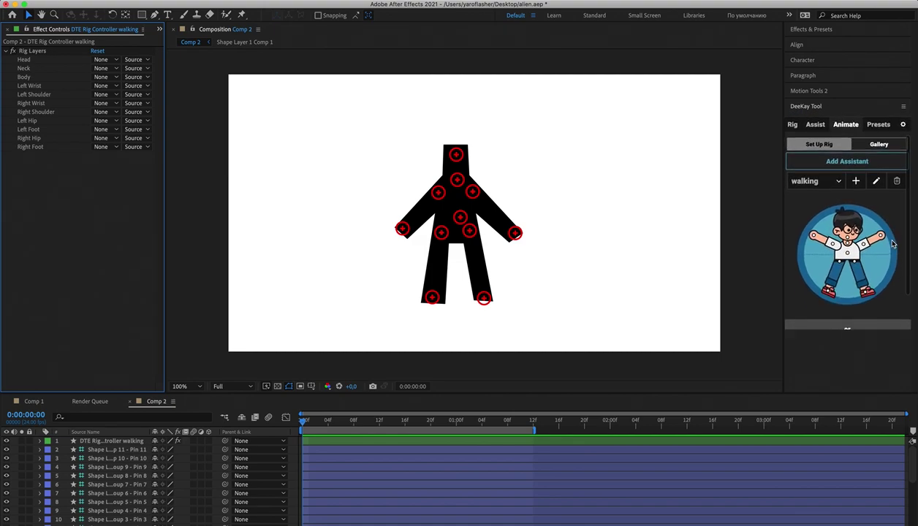
- Assign both hip pins and both foot pins to the rig's legs
left_click(440, 233)
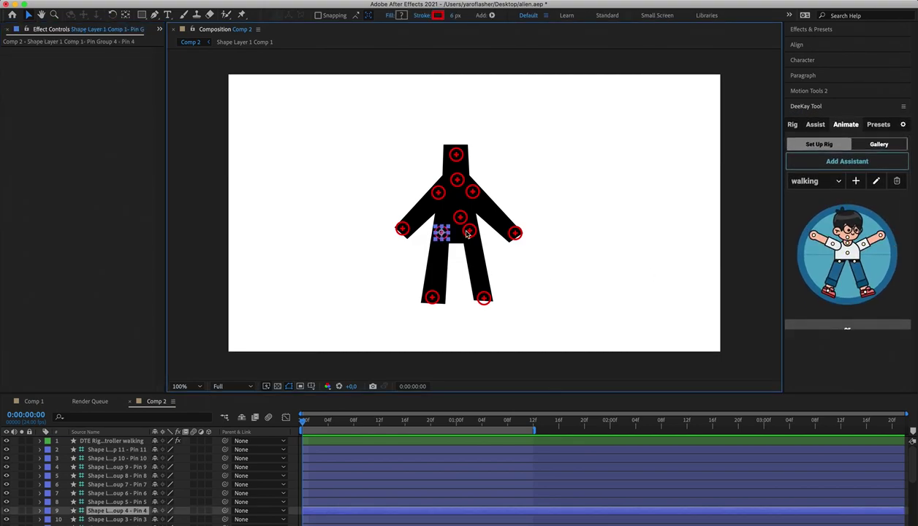
left_click(469, 231, "shift")
left_click(484, 298, "shift")
left_click(437, 298, "shift")
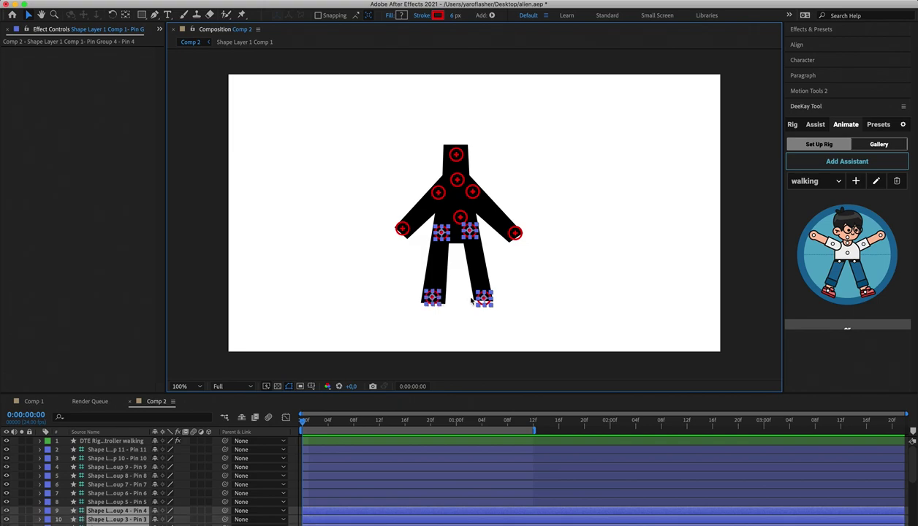
left_click(838, 257)
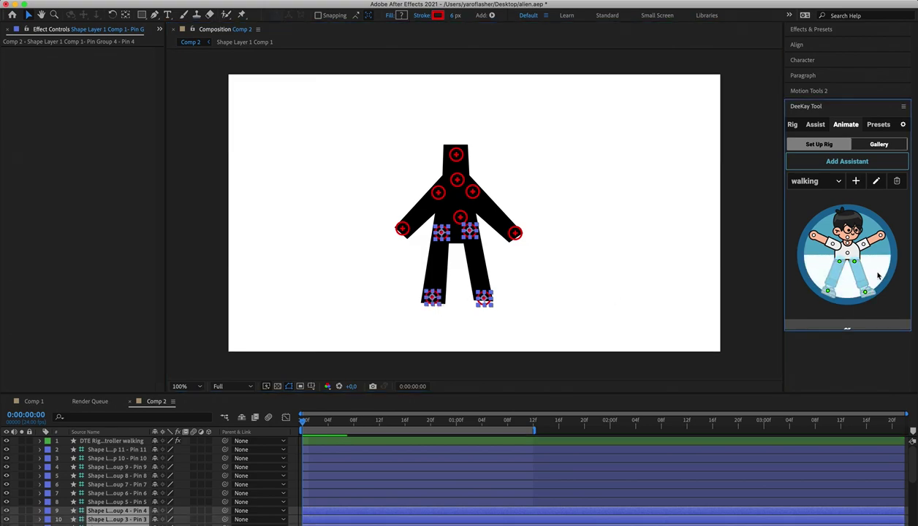
- Assign the right and left shoulder and hand pins to the rig's arms
left_click(472, 191)
left_click(515, 232, "shift")
left_click(852, 242)
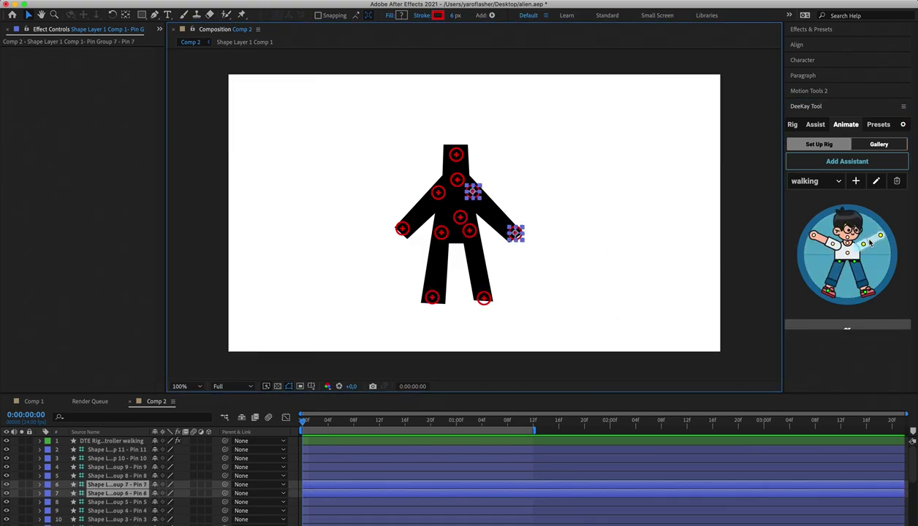
left_click(439, 193)
left_click(401, 229, "shift")
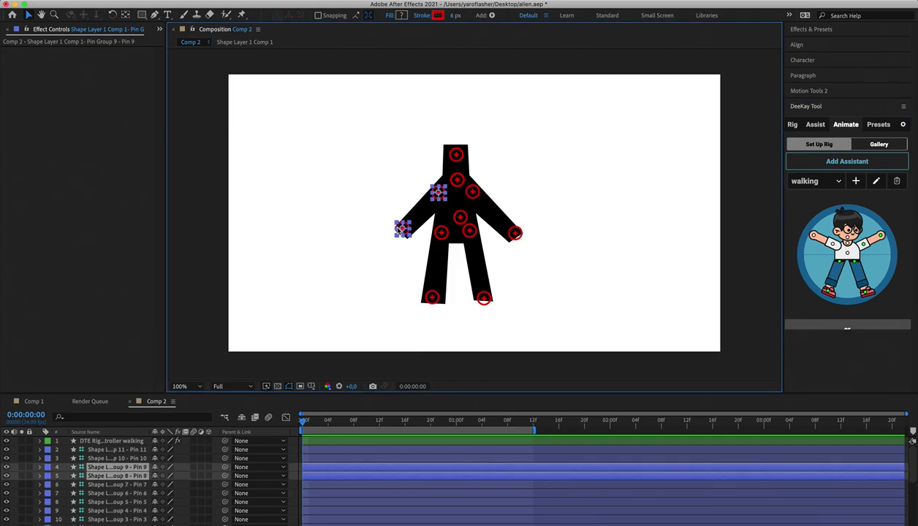
left_click(808, 237)
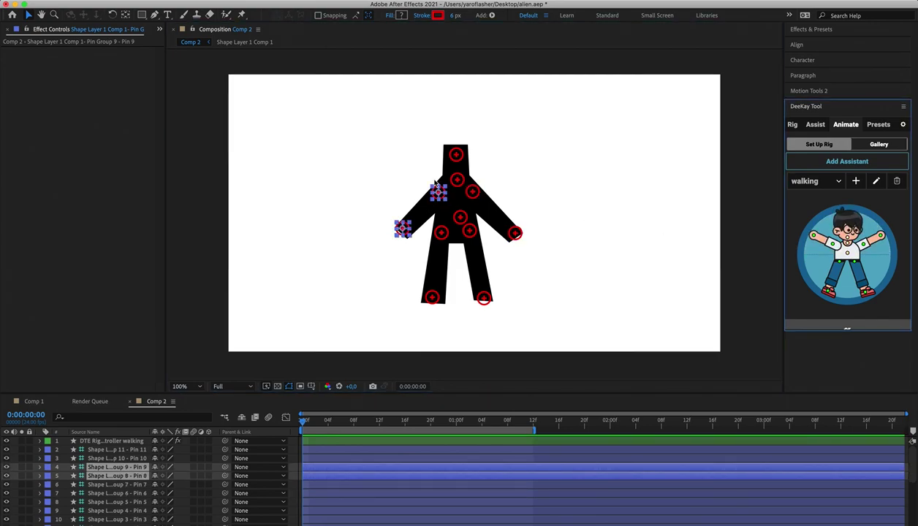
- Assign the centre body, chest and head pins to the rig's body, neck and head
left_click(460, 217)
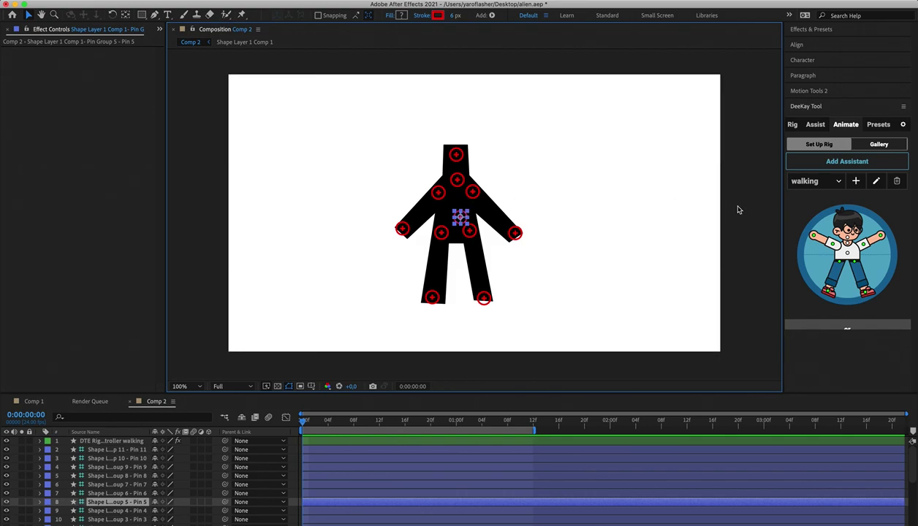
left_click(456, 179, "shift")
left_click(456, 156, "shift")
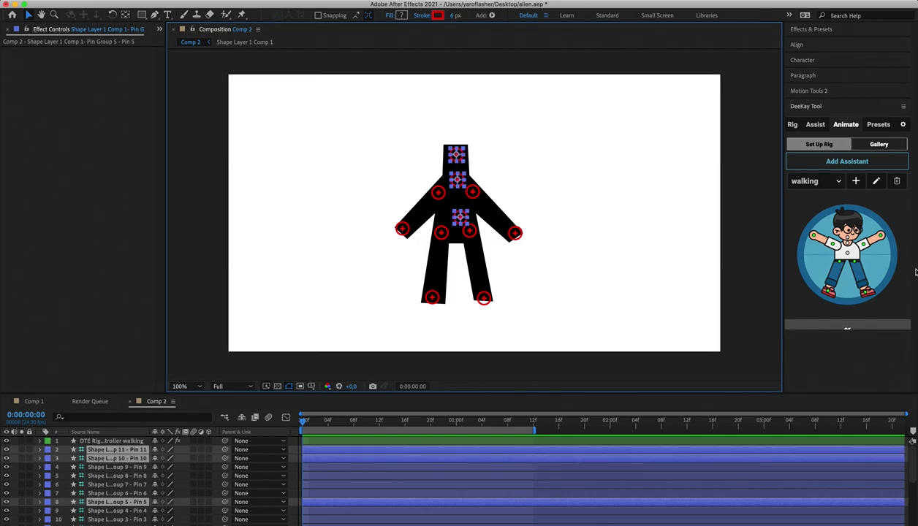
left_click(853, 221)
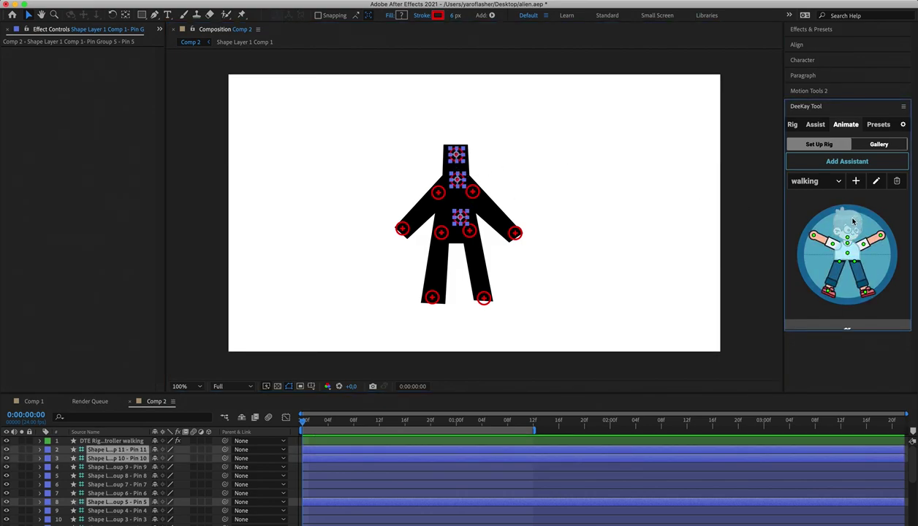
- Open the walk preset Gallery and select the walking rig controller layer
scroll(880, 212, "up", 1)
left_click(884, 173)
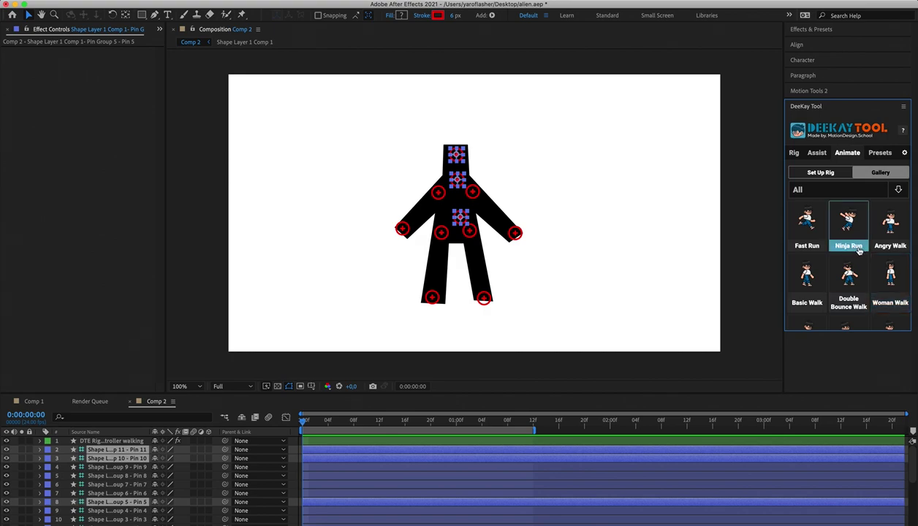
scroll(838, 234, "down", 1)
scroll(838, 234, "down", 1)
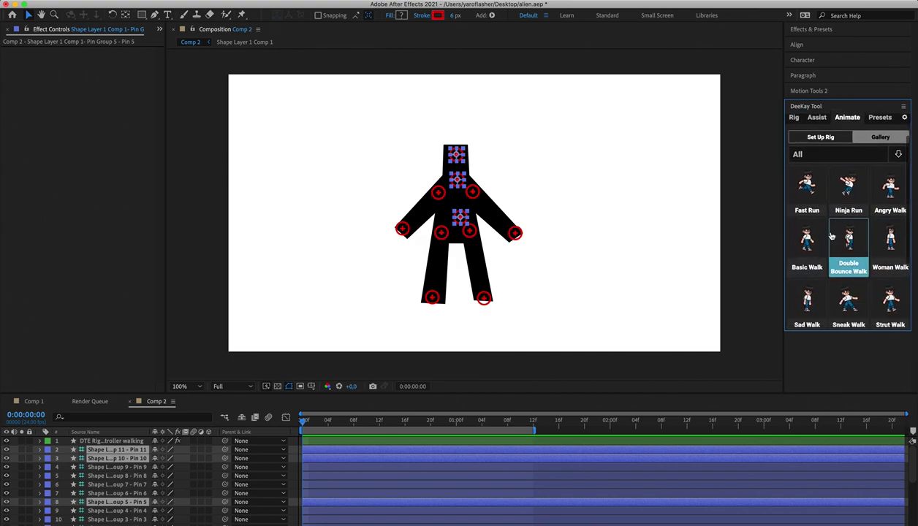
left_click(102, 440)
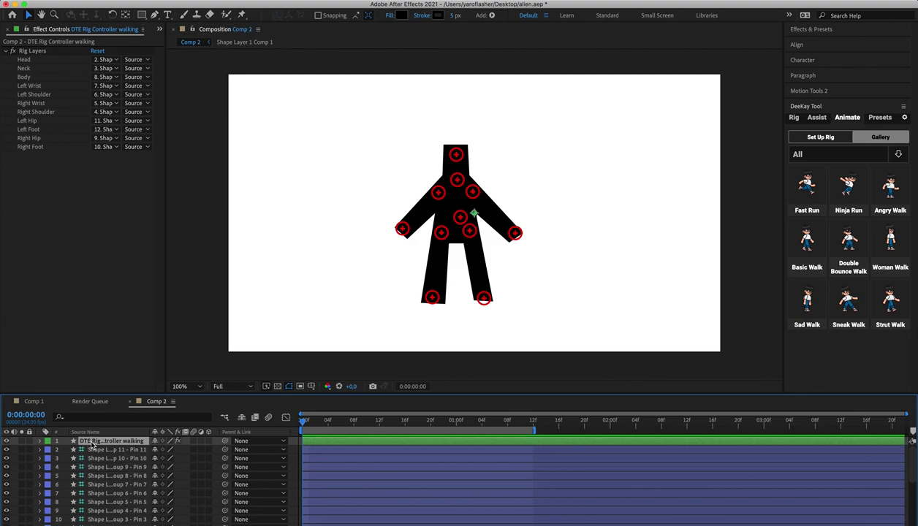
- Apply the Basic Walk preset, preview it, and extend the work area to the comp end
left_click(807, 245)
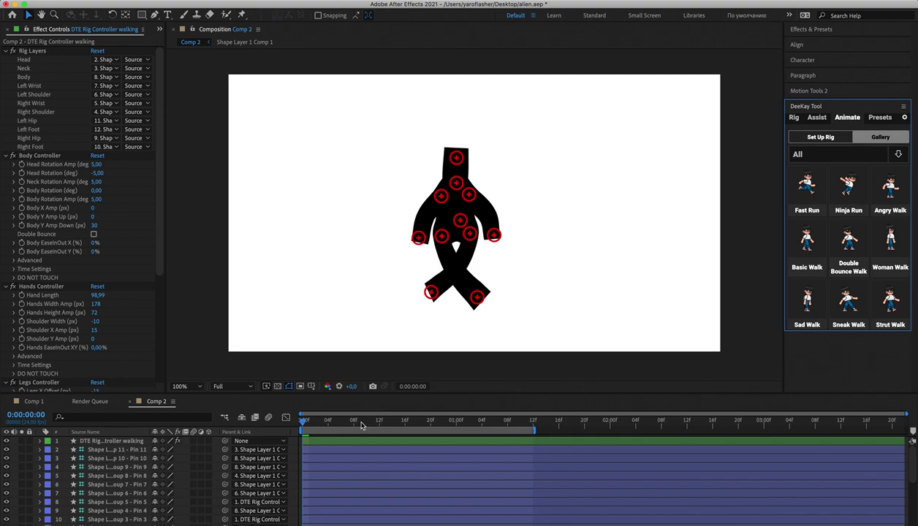
key("space")
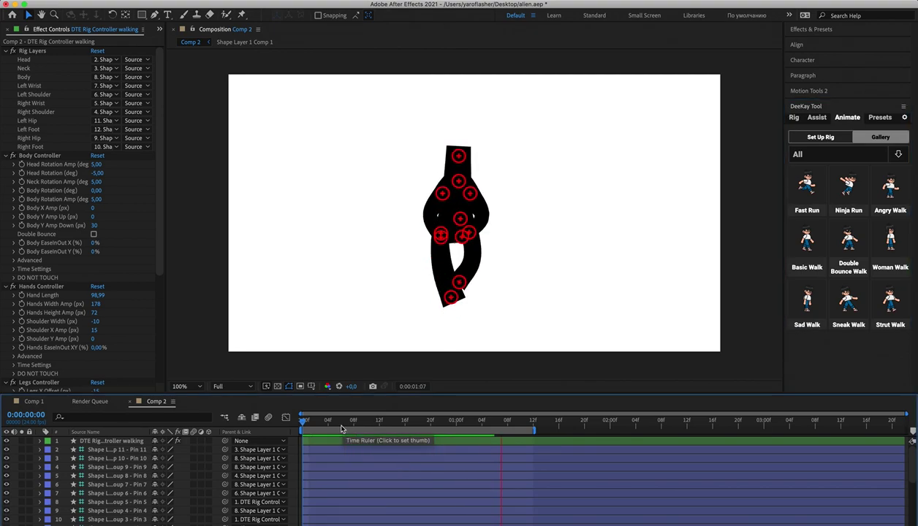
key("space")
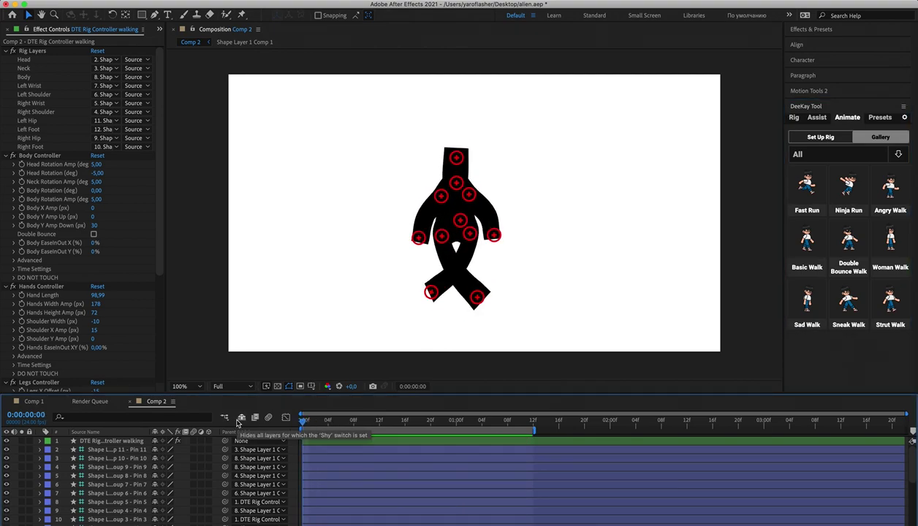
left_click_drag(534, 431, 903, 431)
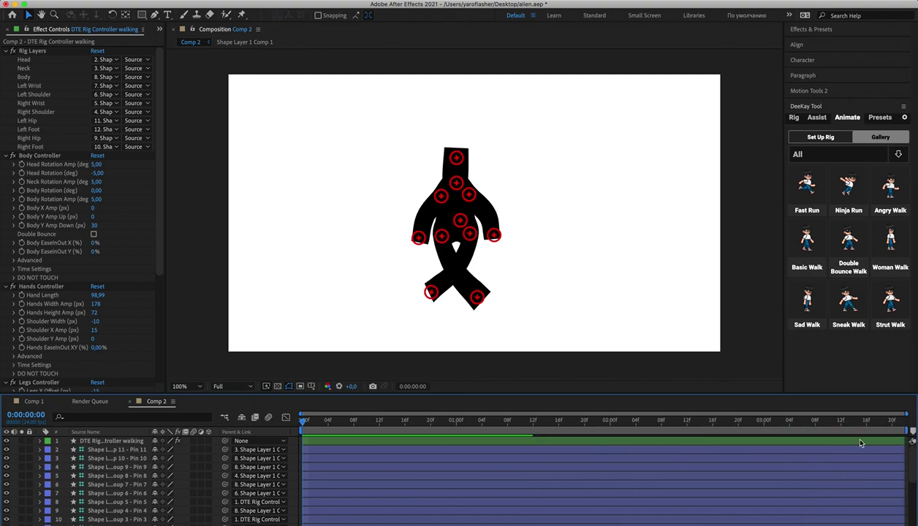
key("space")
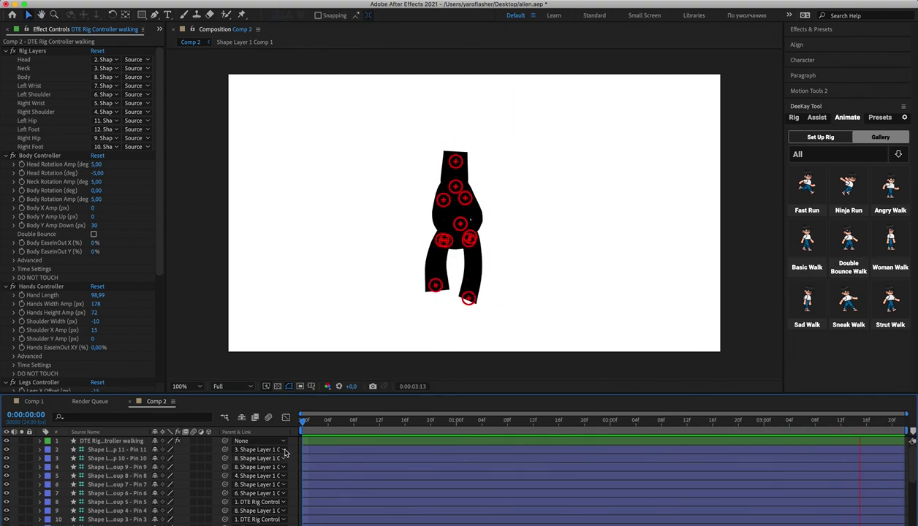
- Expand the Legs Controller's Advanced settings and try a Legs X Phase Offset of 0
key("space")
scroll(107, 244, "down", 5)
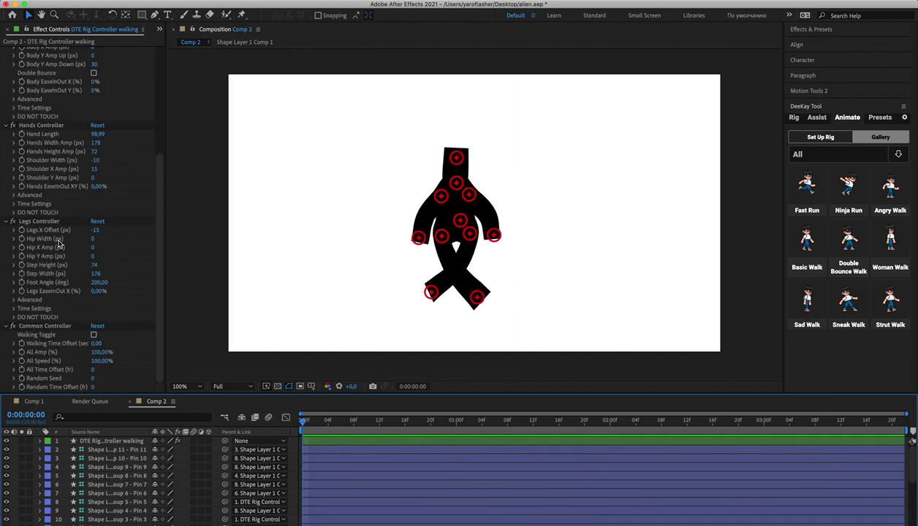
left_click(13, 300)
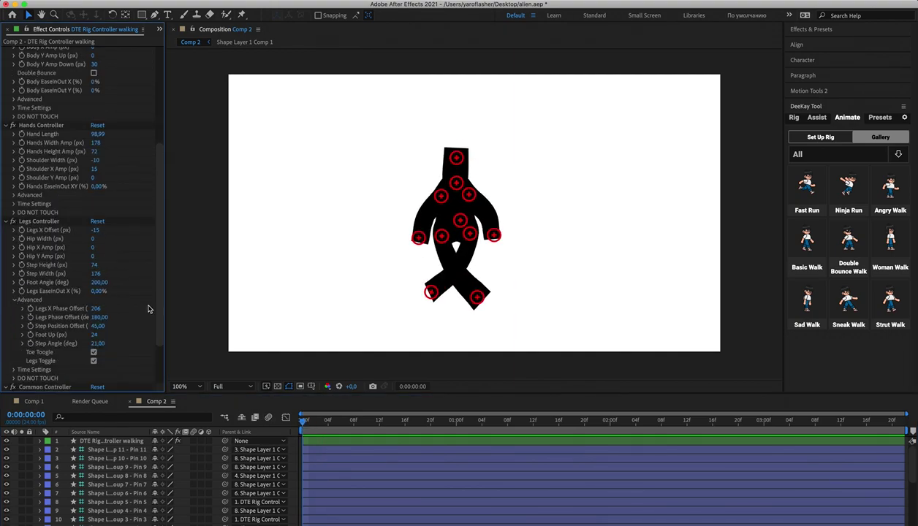
scroll(128, 297, "down", 1)
left_click_drag(97, 280, 81, 279)
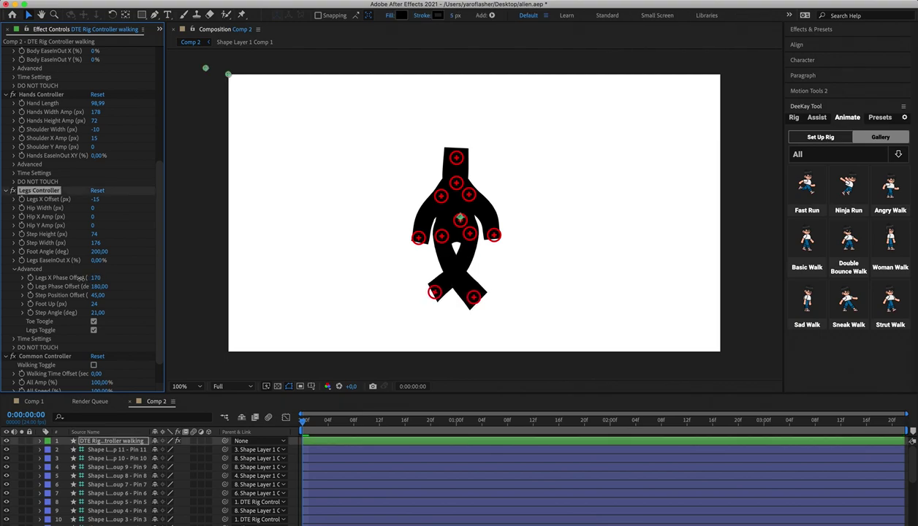
left_click(95, 280)
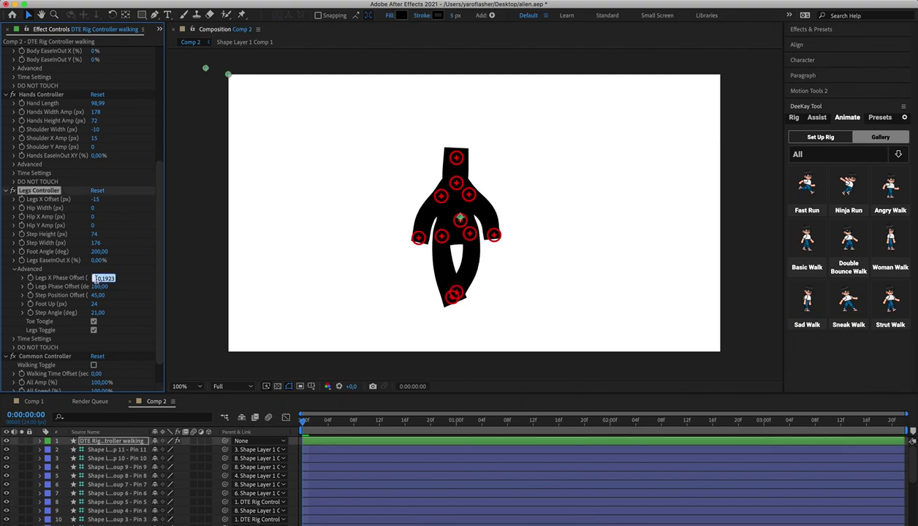
type("0")
left_click(137, 278)
key("space")
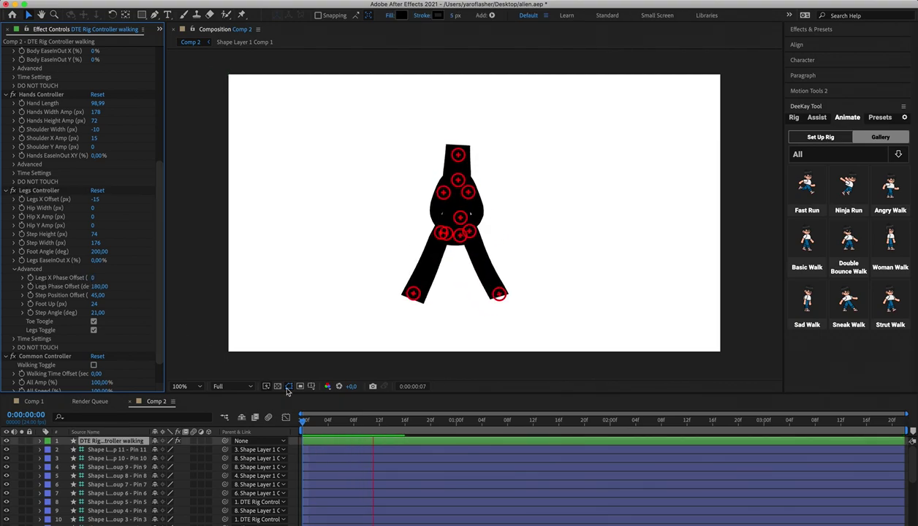
- Raise Legs X Phase Offset to 145, preview the stride, and select all layers
left_click_drag(488, 430, 366, 435)
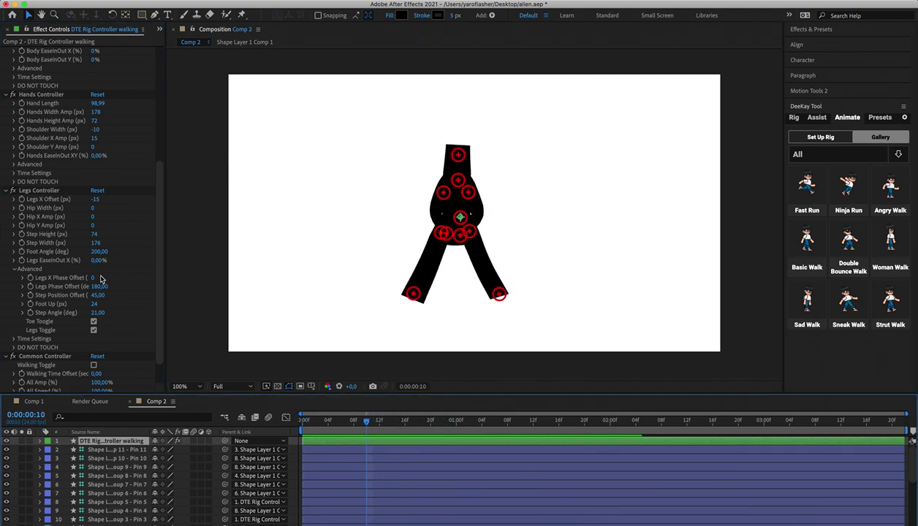
left_click_drag(92, 280, 160, 271)
key("space")
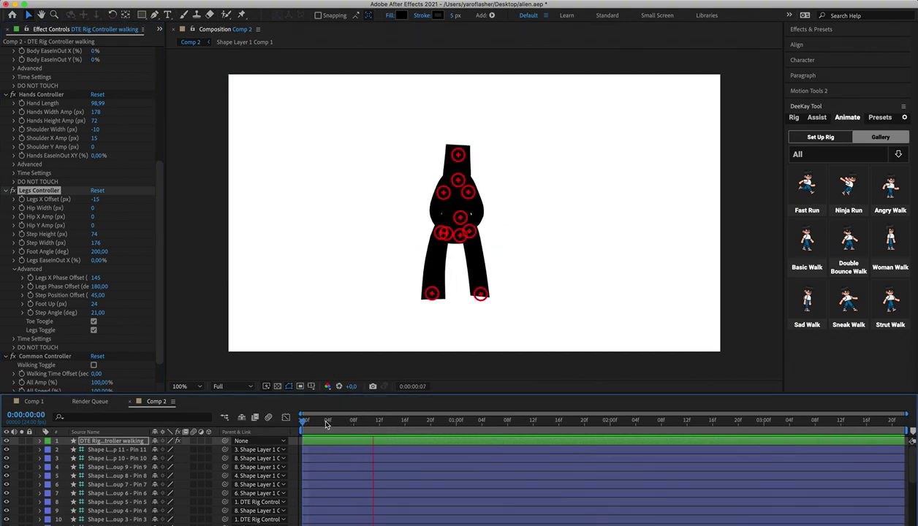
key("space")
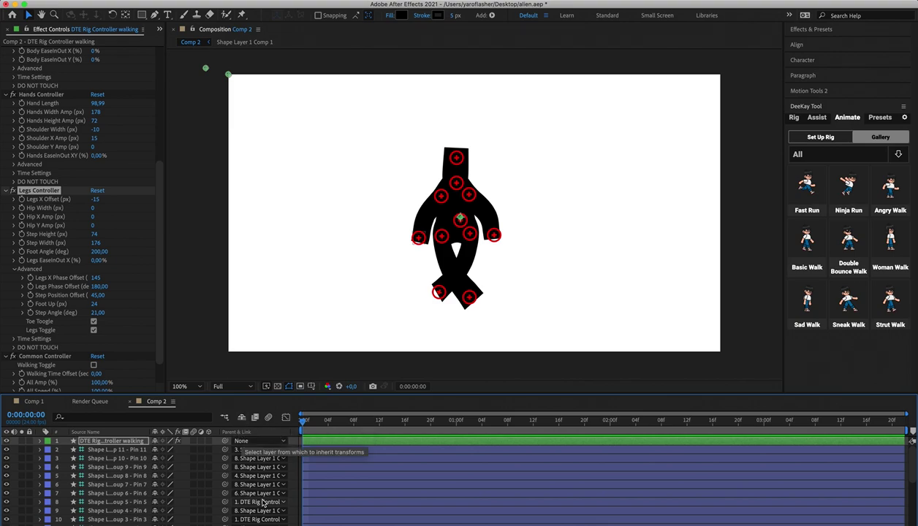
left_click(346, 466)
key("super+a")
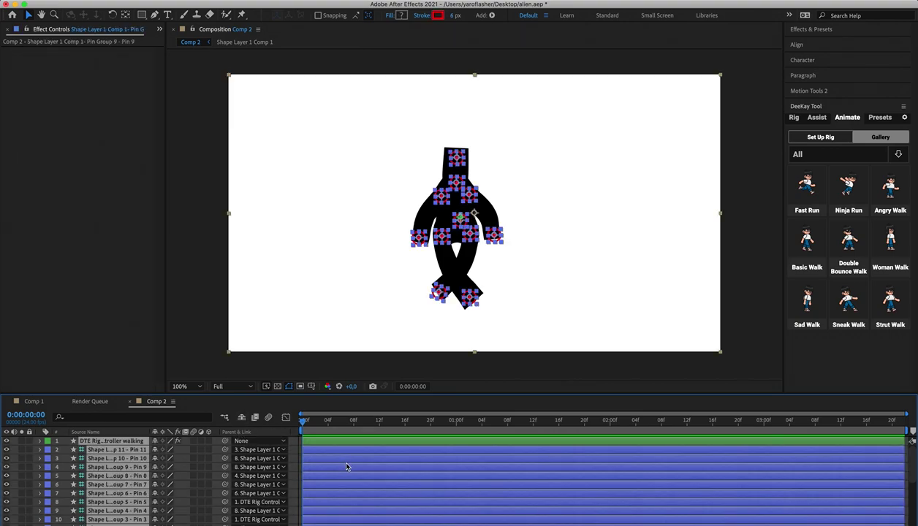
- Delete all Comp 2 layers, apply the double-strut walk preset from the Gallery, and scrub to preview
key("Delete")
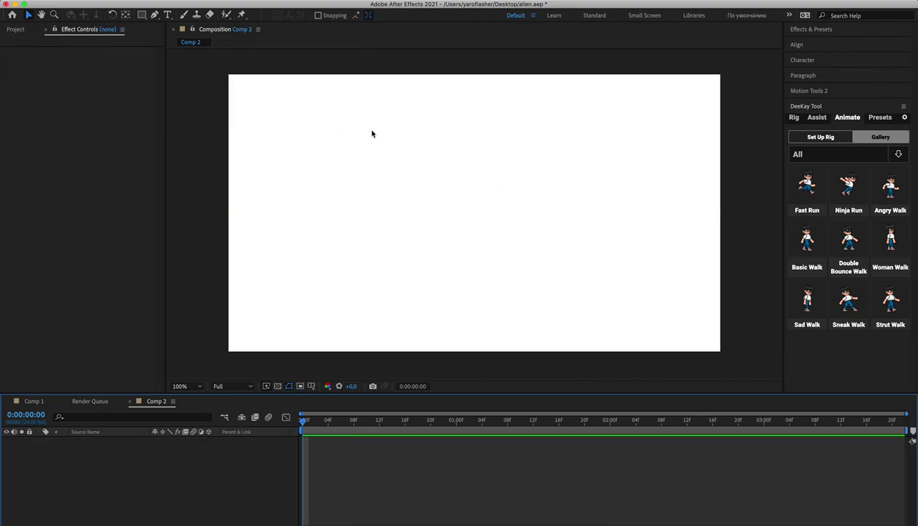
scroll(846, 256, "down", 3)
scroll(848, 197, "up", 5)
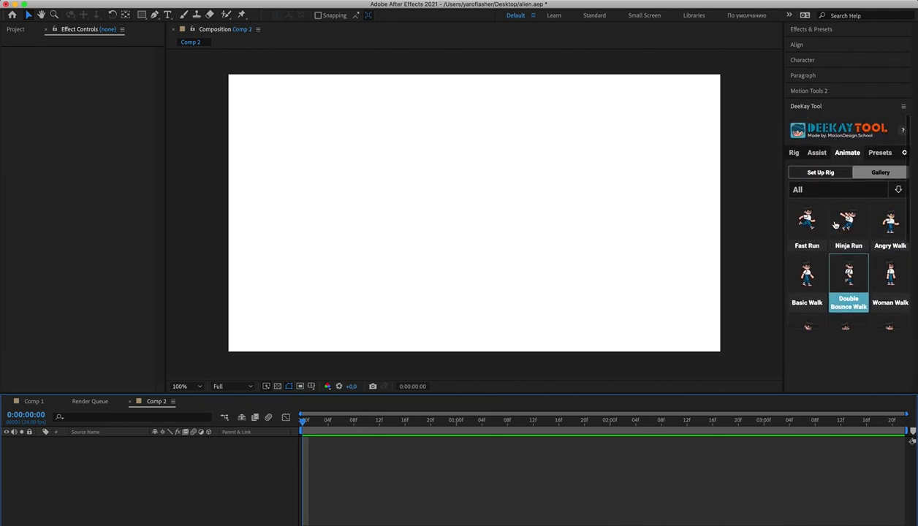
left_click(851, 216)
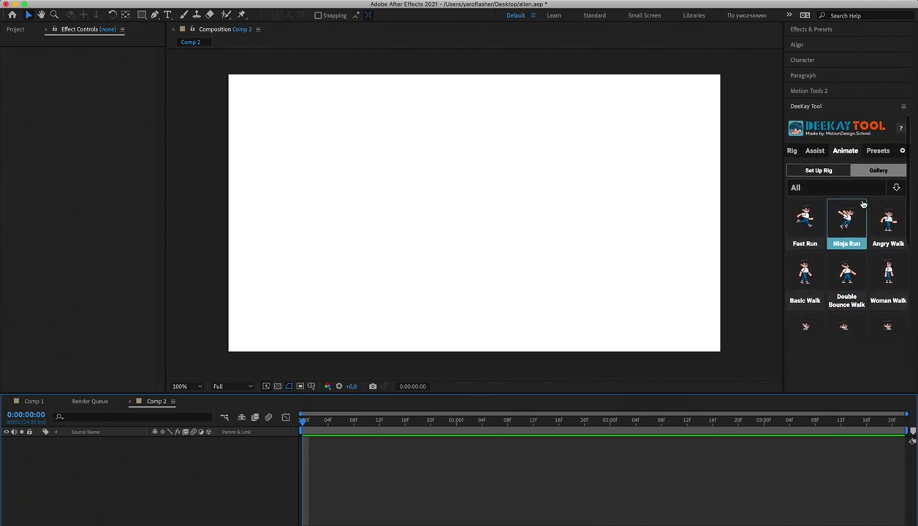
scroll(863, 208, "down", 4)
scroll(864, 220, "up", 5)
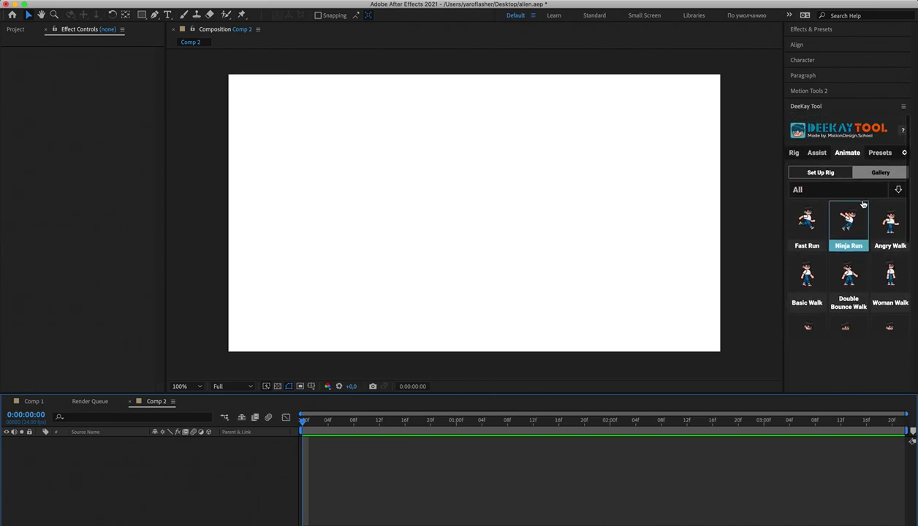
scroll(863, 227, "down", 4)
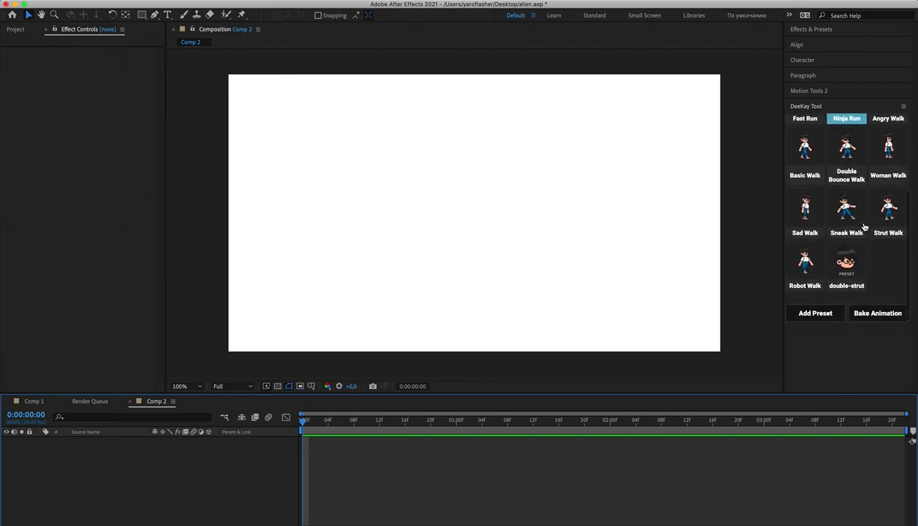
left_click(846, 265)
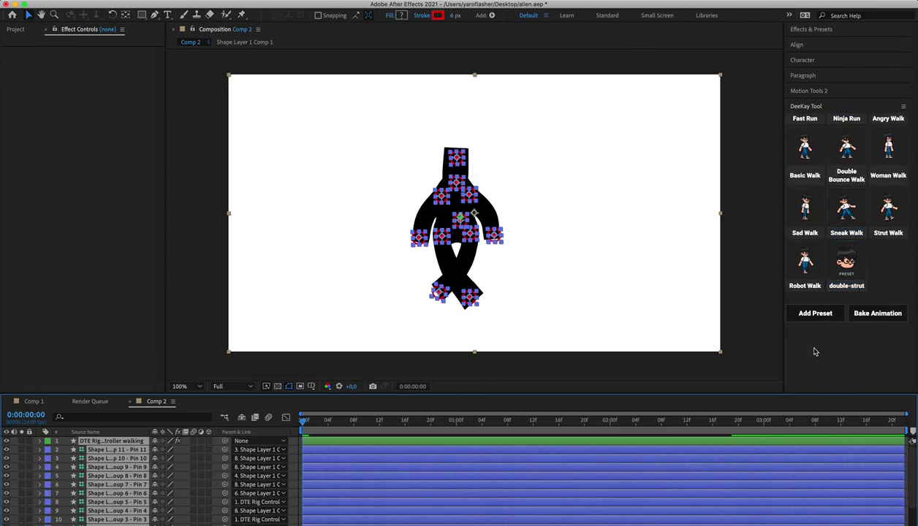
left_click_drag(351, 422, 611, 427)
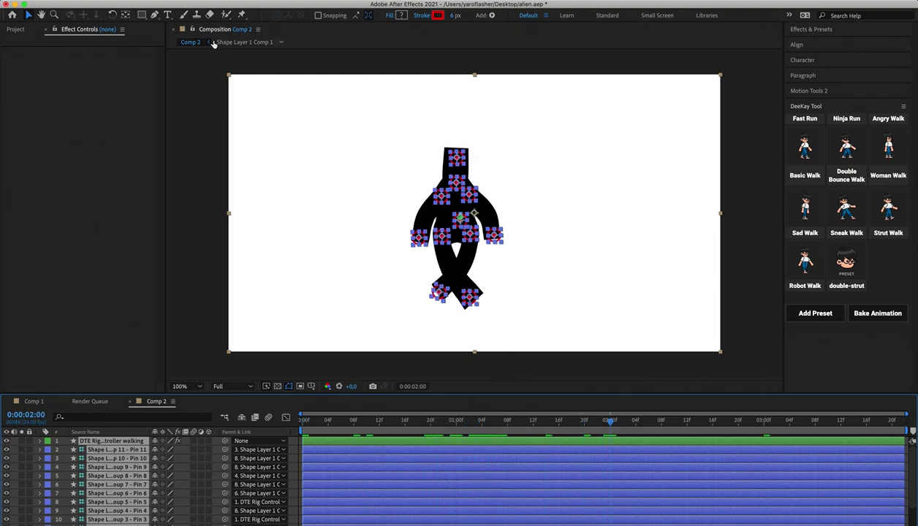
- Set Comp 2's duration to 0:00:02:22 in Composition Settings
left_click(136, 0)
left_click(157, 26)
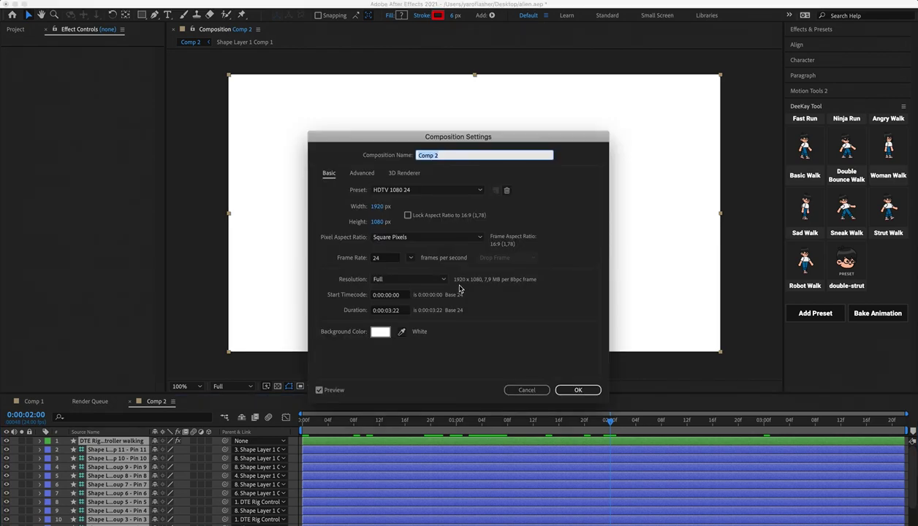
left_click(392, 311)
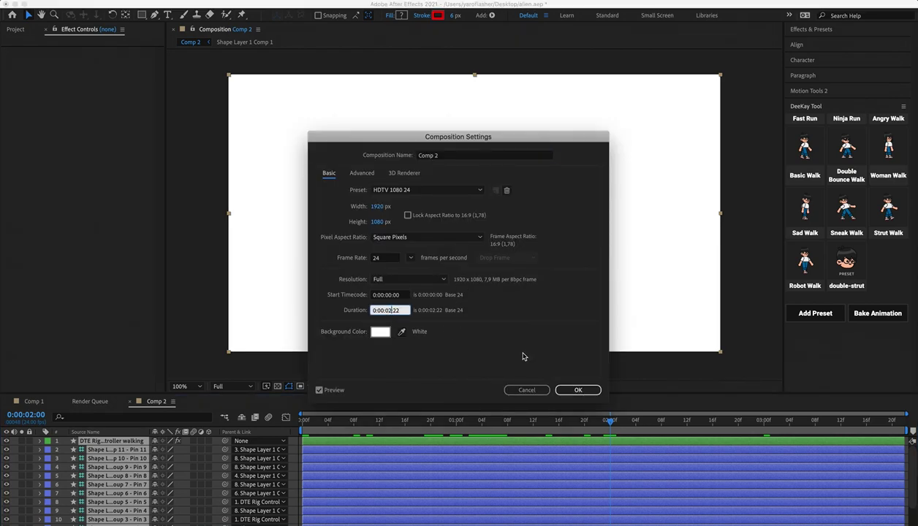
left_click(576, 389)
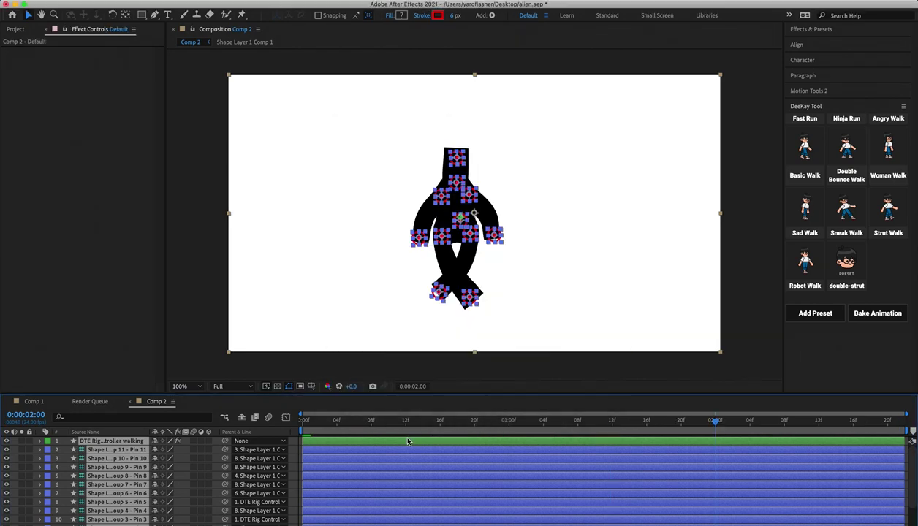
- Bake the walking rig's animation into keyframes with DeeKay's Bake Animation
left_click(428, 363)
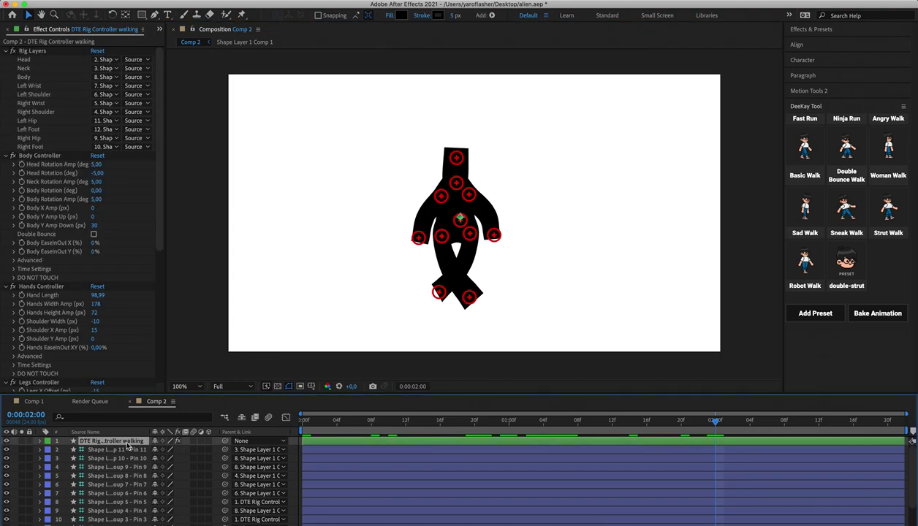
left_click(877, 313)
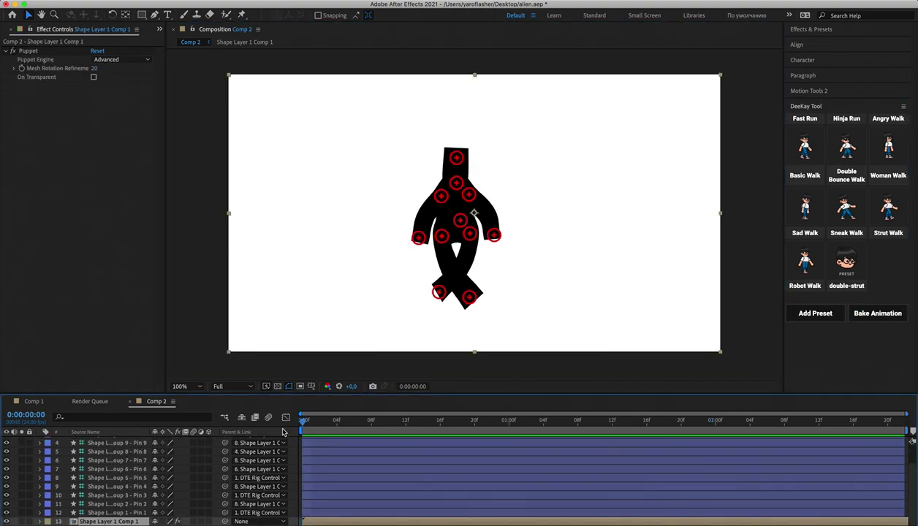
scroll(160, 480, "up", 2)
left_click(128, 441)
scroll(128, 467, "down", 2)
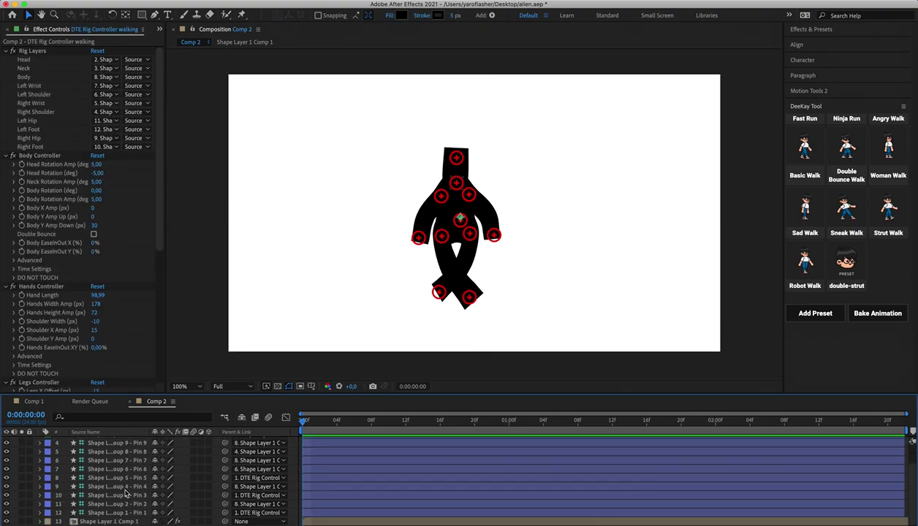
- Reveal all baked keyframes with U and play back the walk to 2 seconds
key("ctrl+a")
key("u")
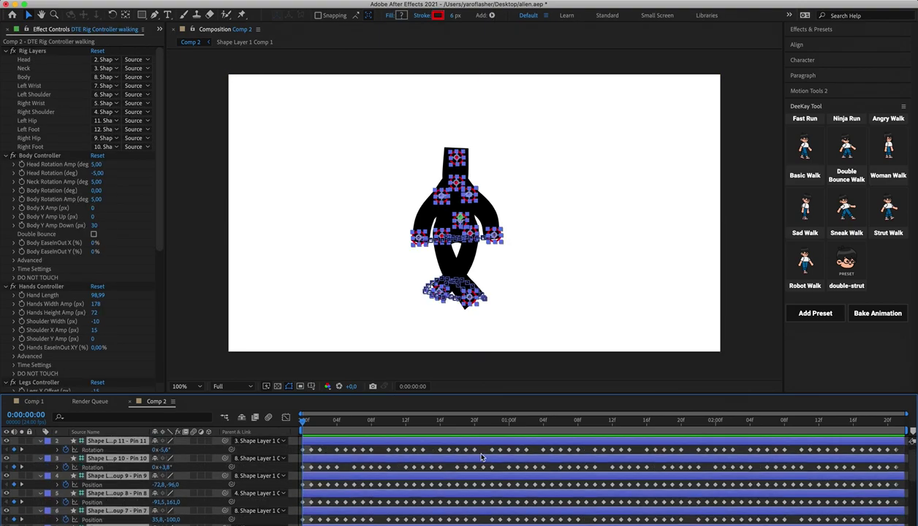
left_click(430, 451)
key("space")
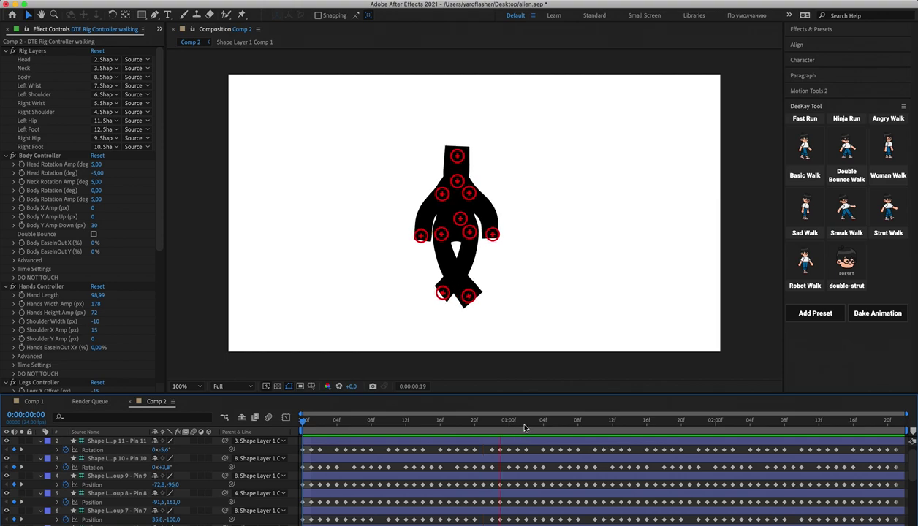
key("space")
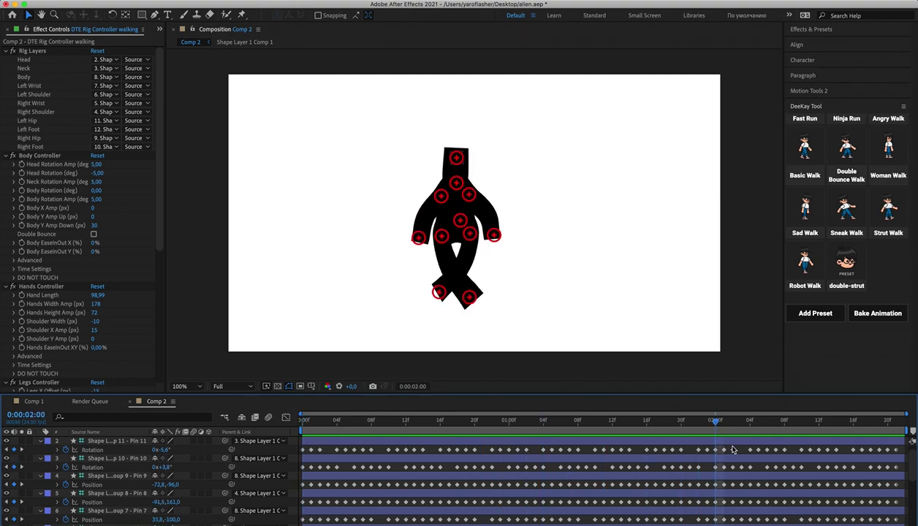
- Finish reviewing the playback, then delete every layer from Comp 2
scroll(725, 453, "down", 4)
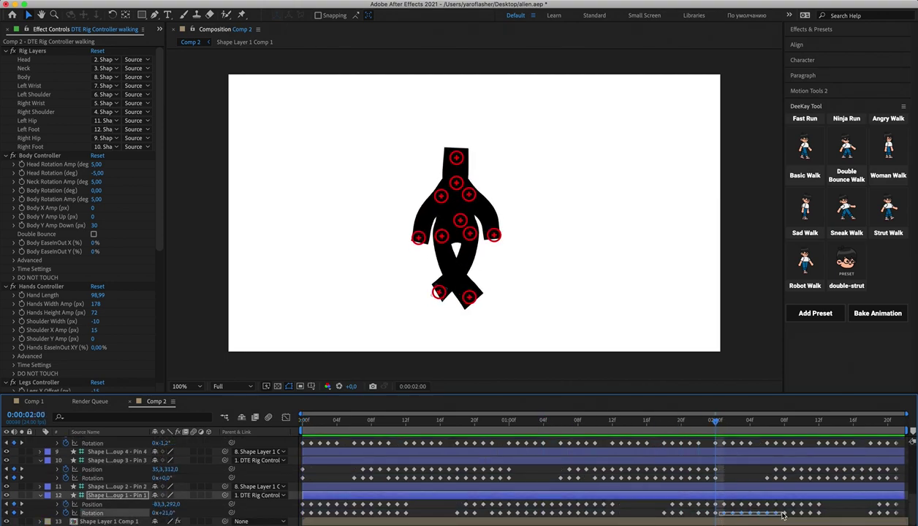
left_click_drag(719, 515, 899, 420)
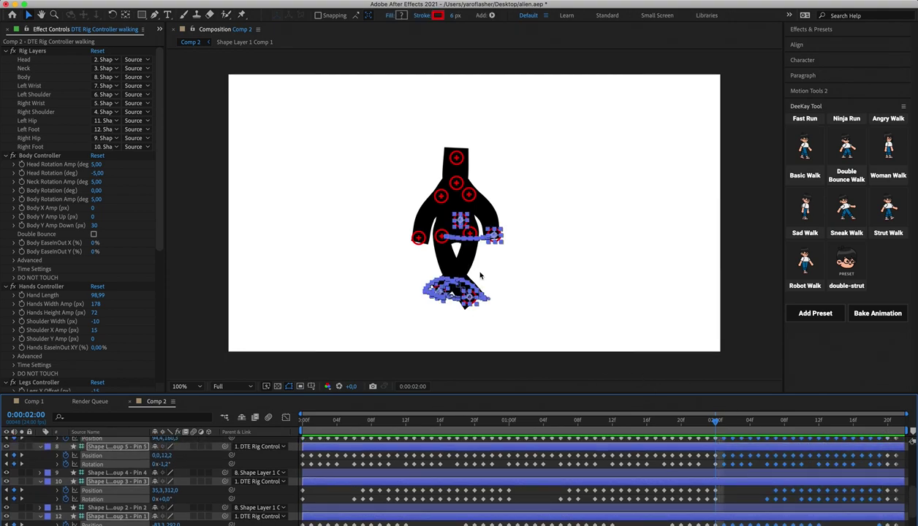
scroll(760, 451, "up", 5)
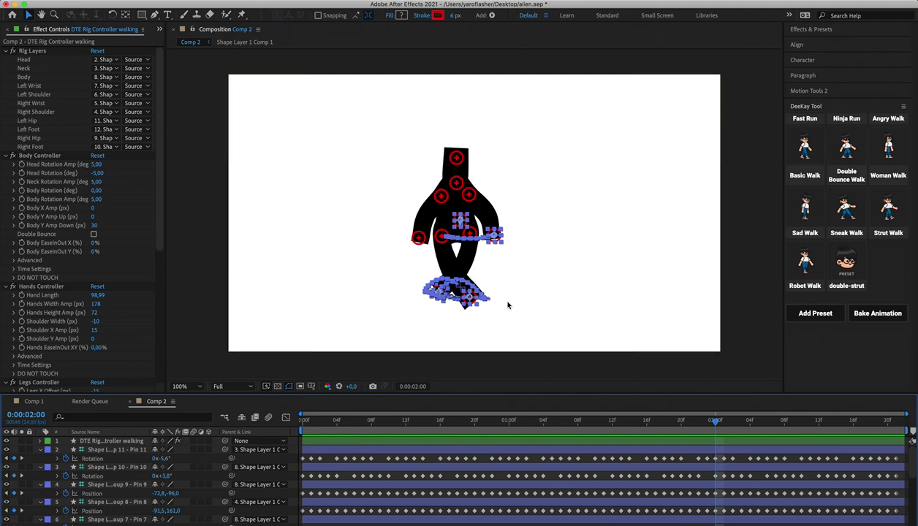
key("space")
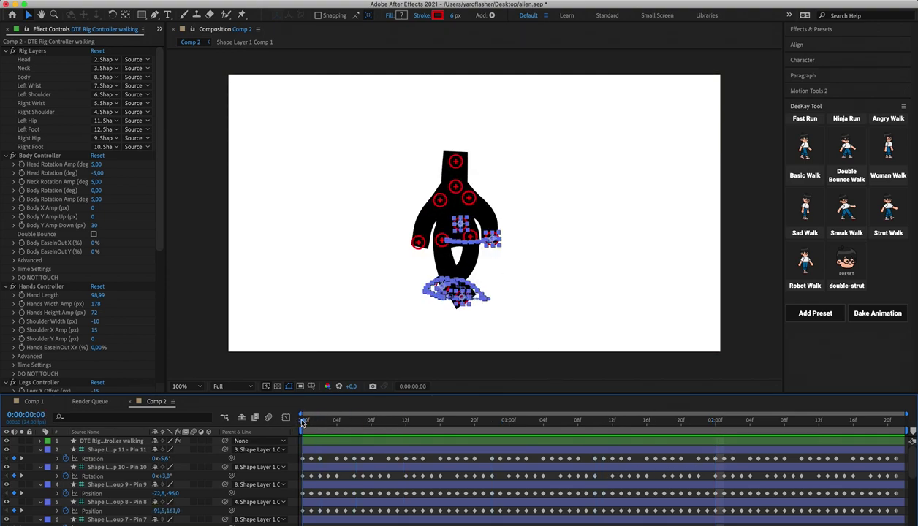
key("space")
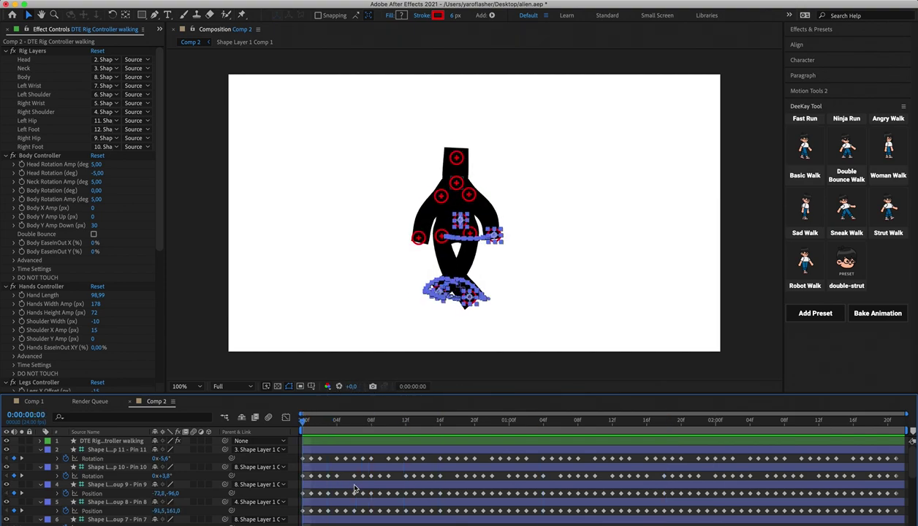
left_click(371, 458)
key("space")
key("space")
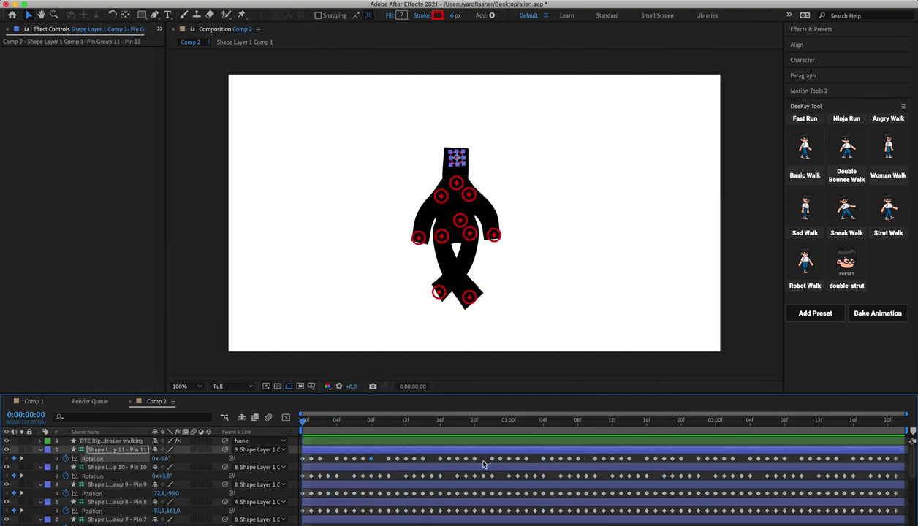
key("super+a")
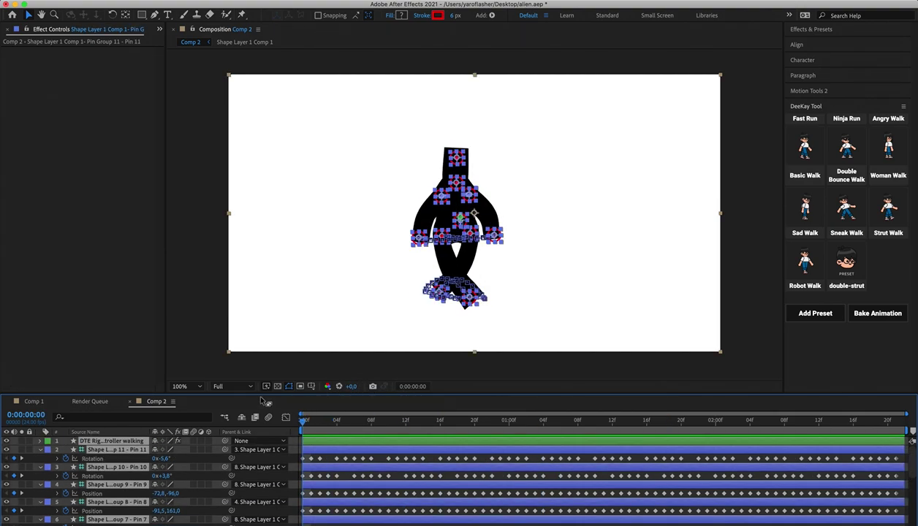
key("Delete")
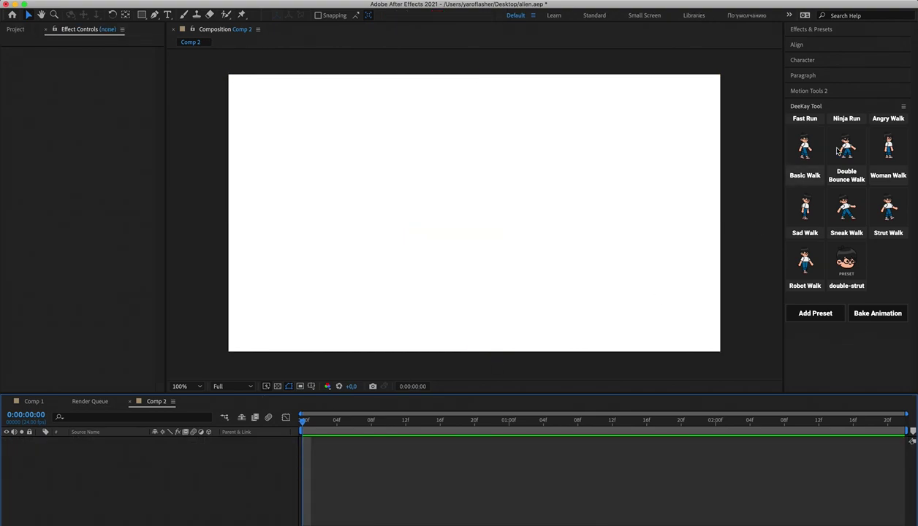
- Load the Cleany character from DeeKay's Presets gallery, then switch to the Rig options
scroll(848, 162, "up", 5)
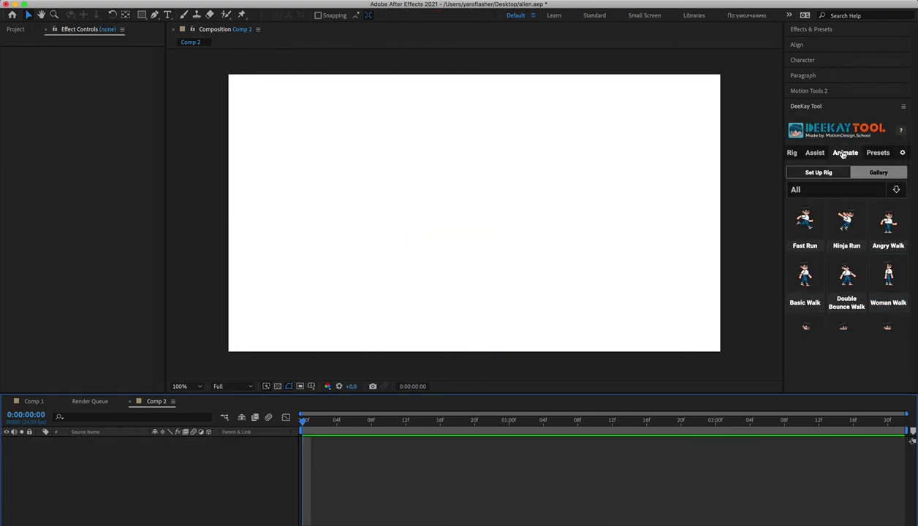
left_click(879, 152)
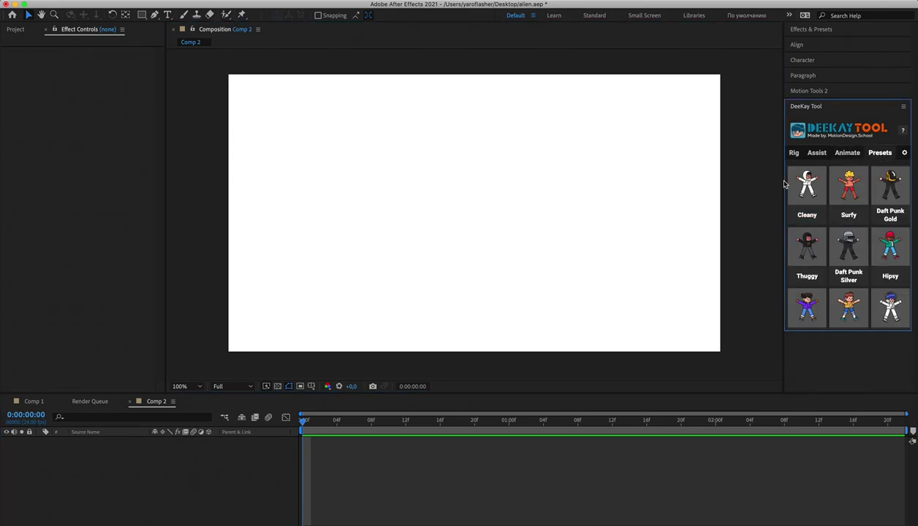
left_click(795, 184)
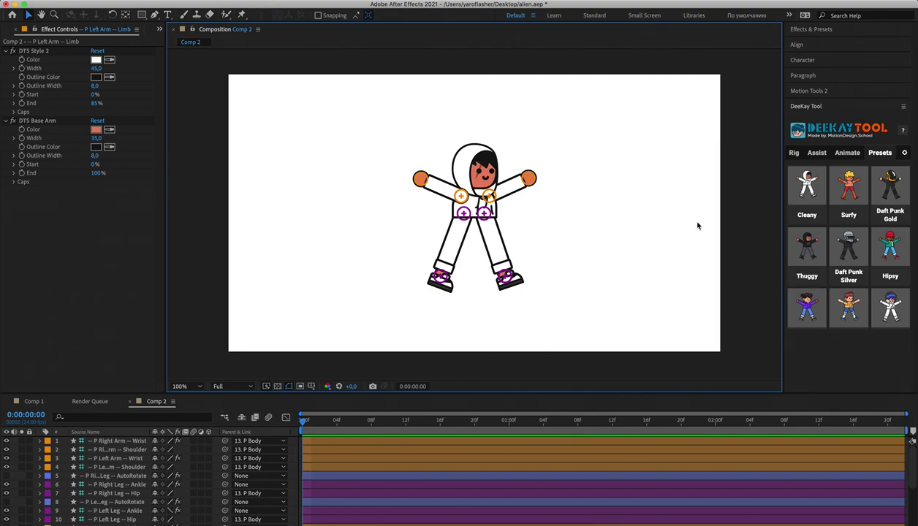
left_click(794, 153)
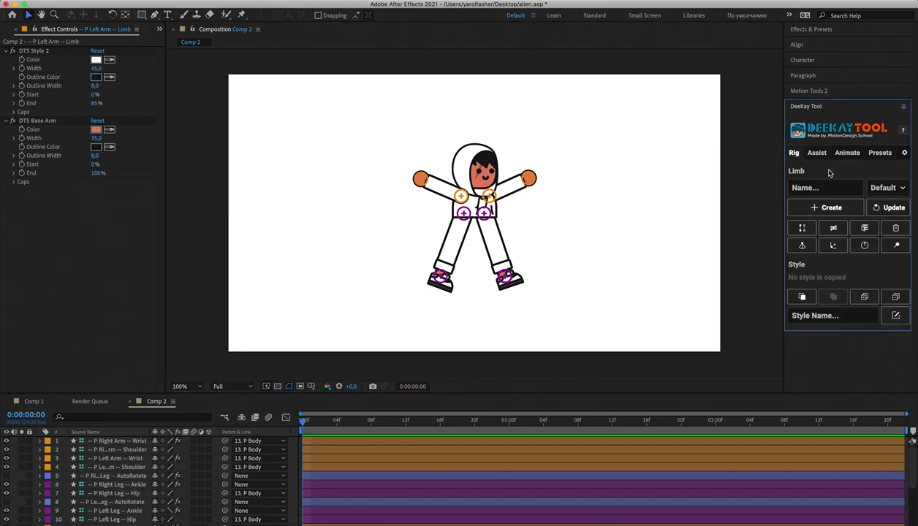